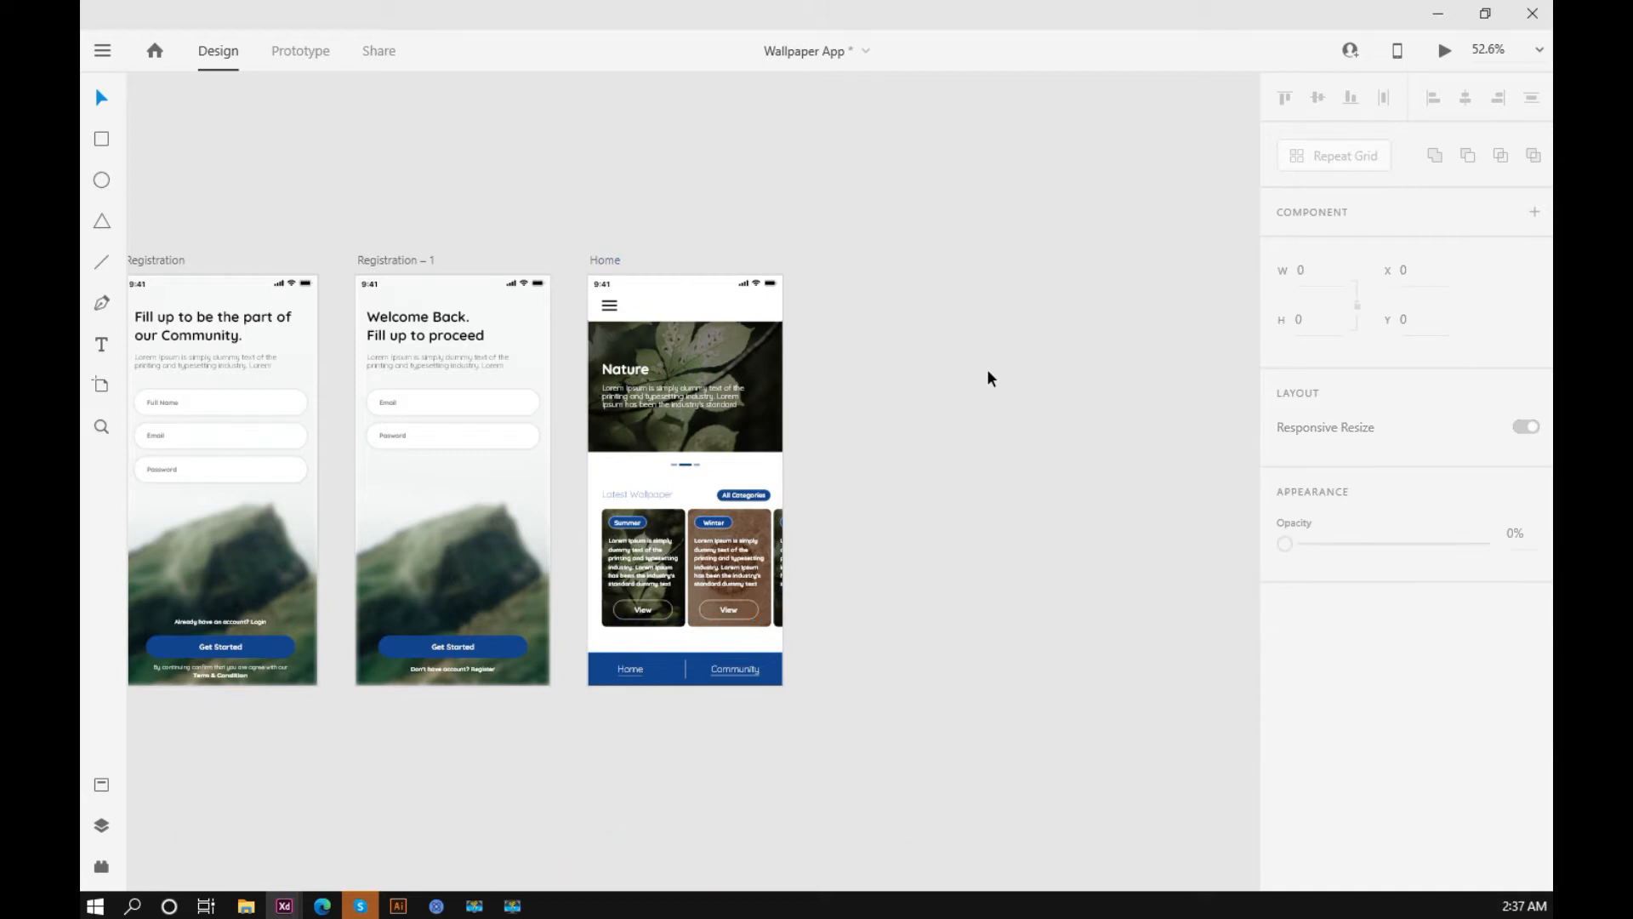
Step: Duplicate the Home artboard so the copy sits next to the original
drag(944, 354, 796, 358)
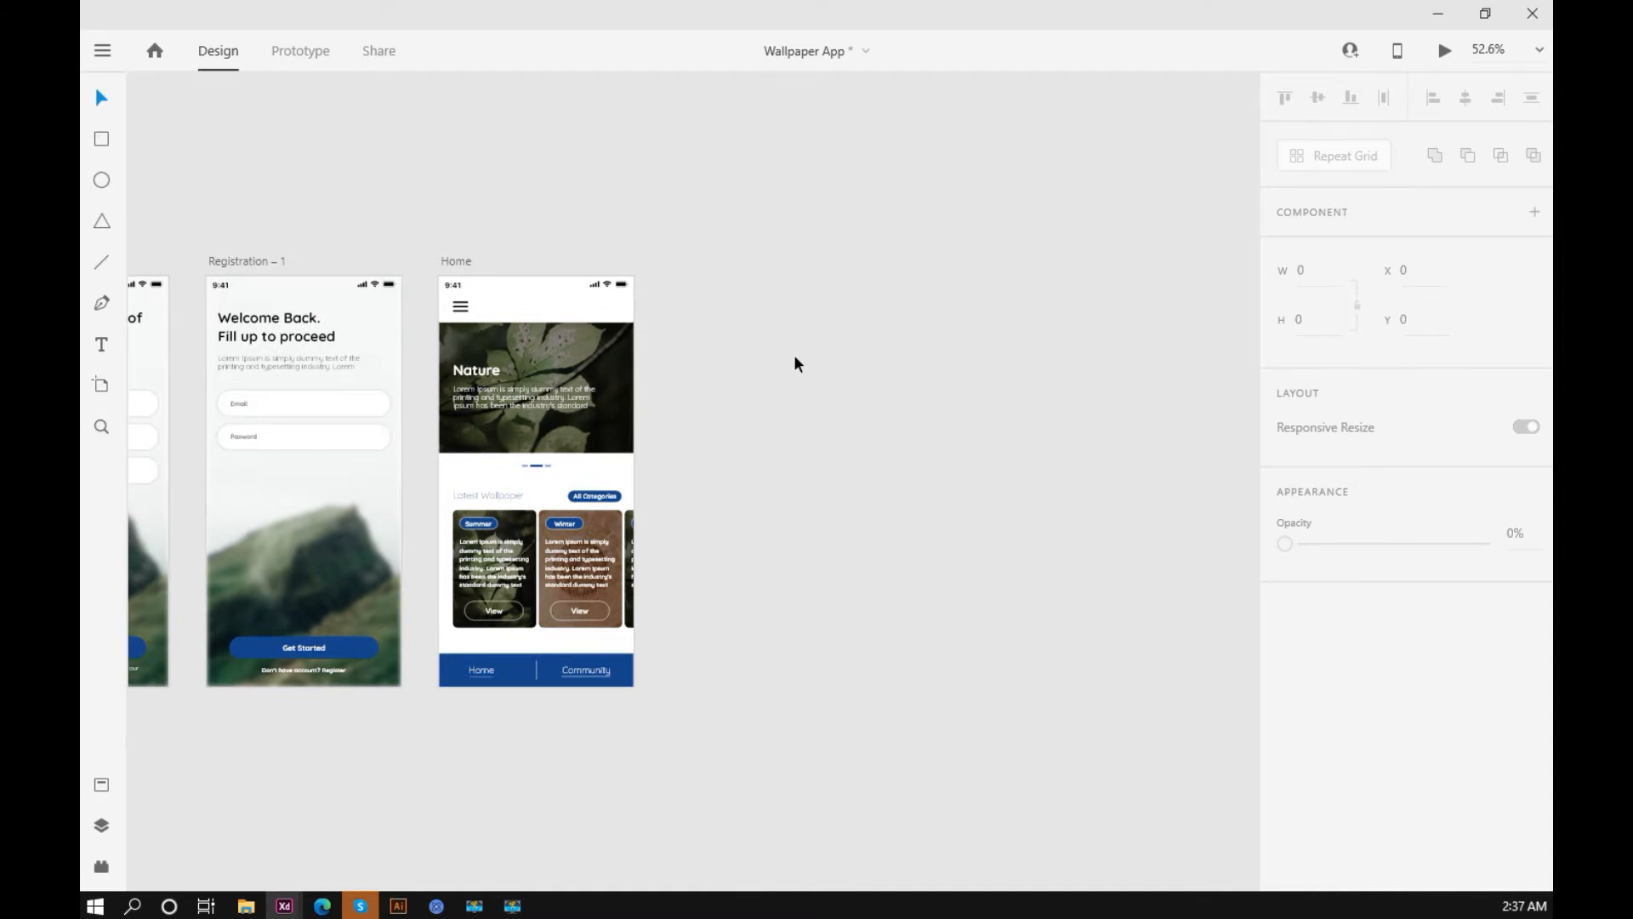
click(460, 263)
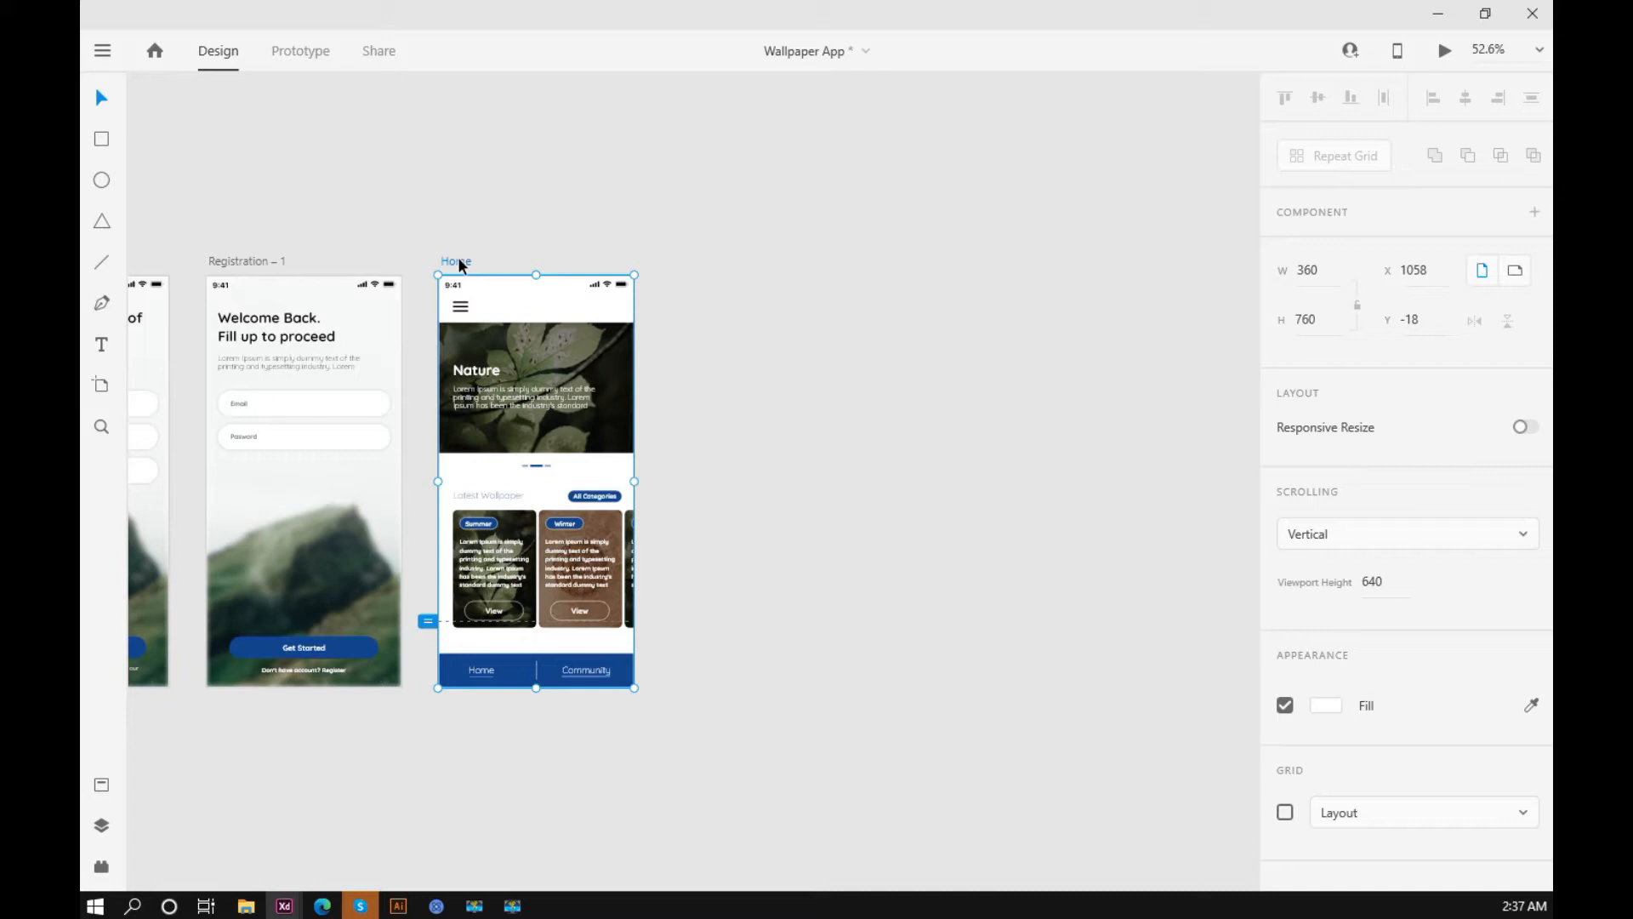
key(ctrl+d)
click(871, 242)
scroll(707, 317, up, 6)
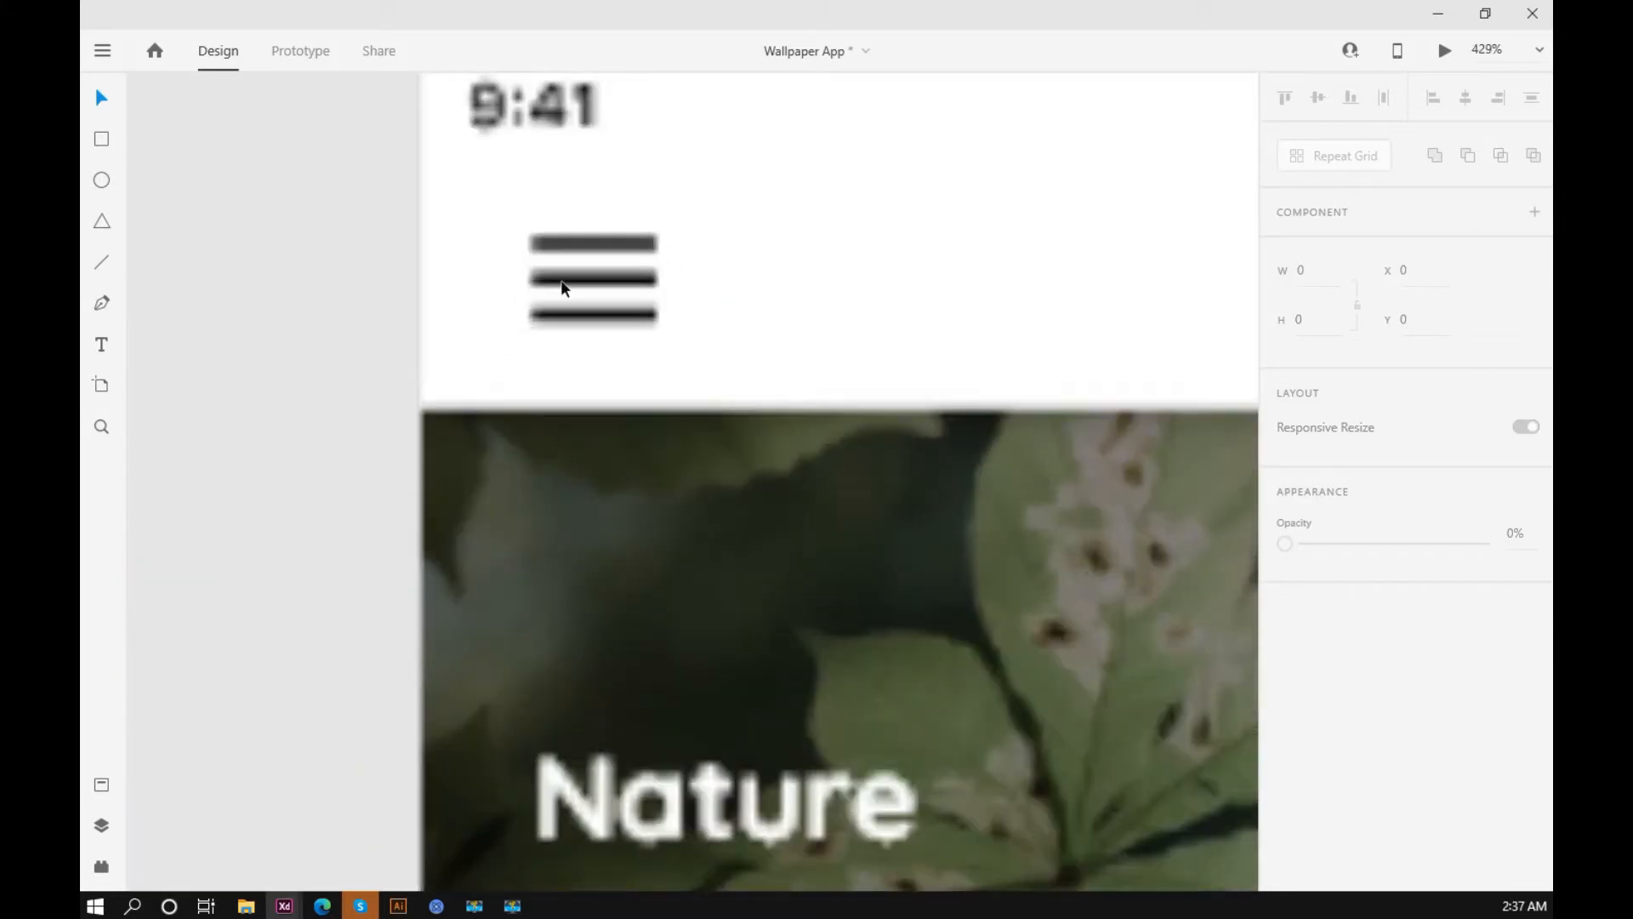
scroll(598, 270, down, 6)
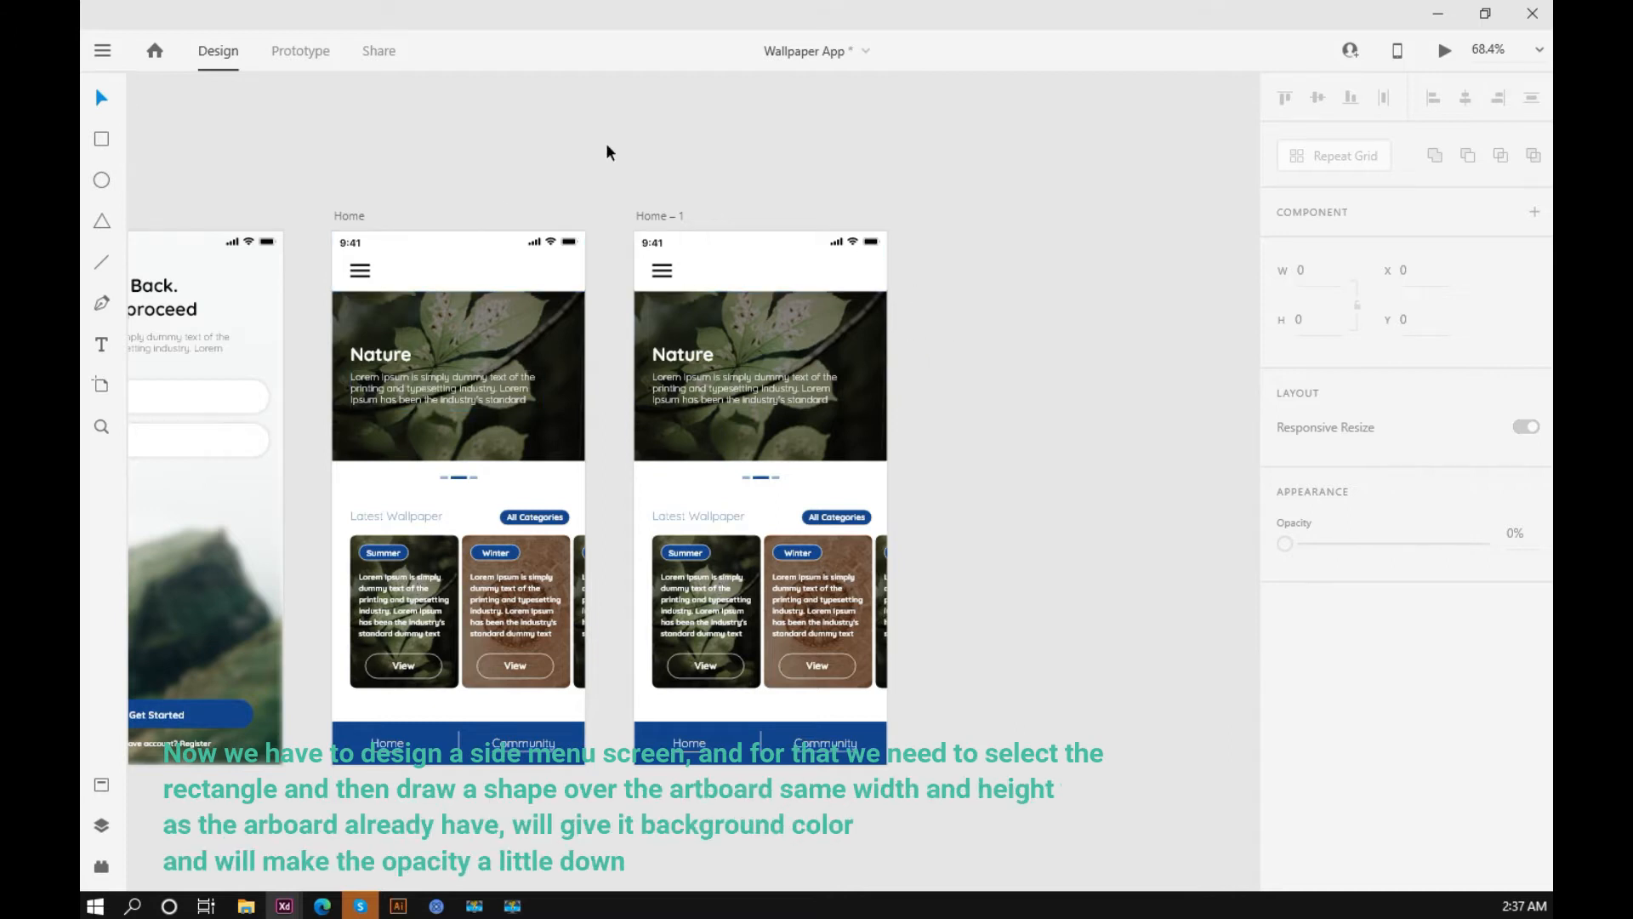
Step: Draw a rectangle about 361 × 760 covering the whole duplicated Home artboard and remove its border
click(102, 141)
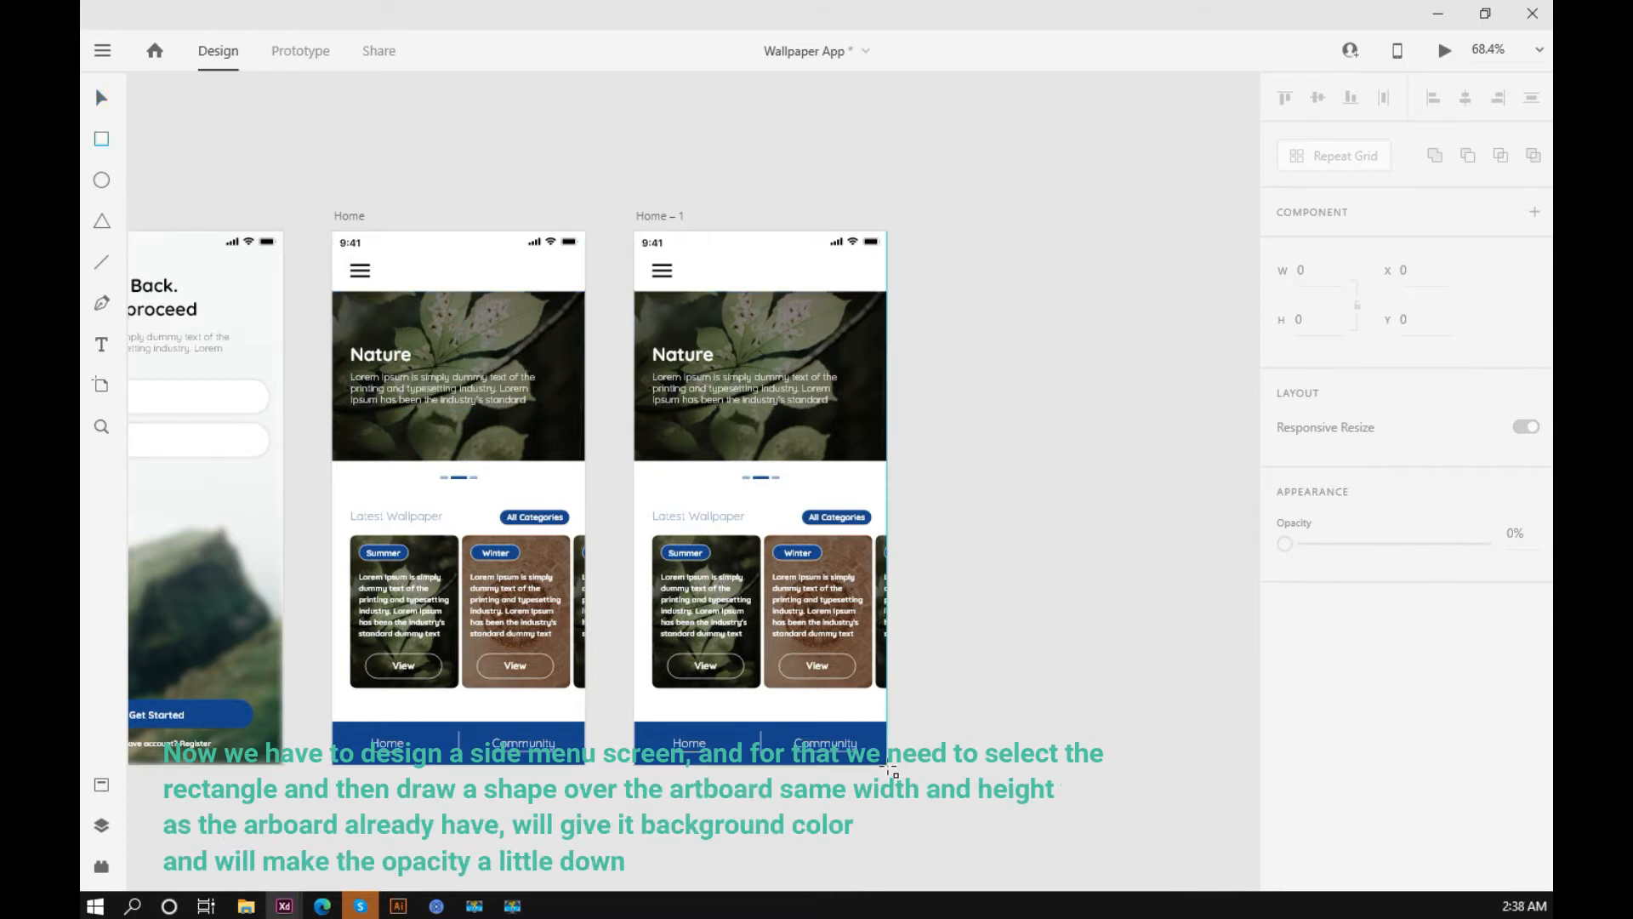
mouse_move(879, 733)
mouse_down()
mouse_move(783, 583)
mouse_move(632, 231)
mouse_up()
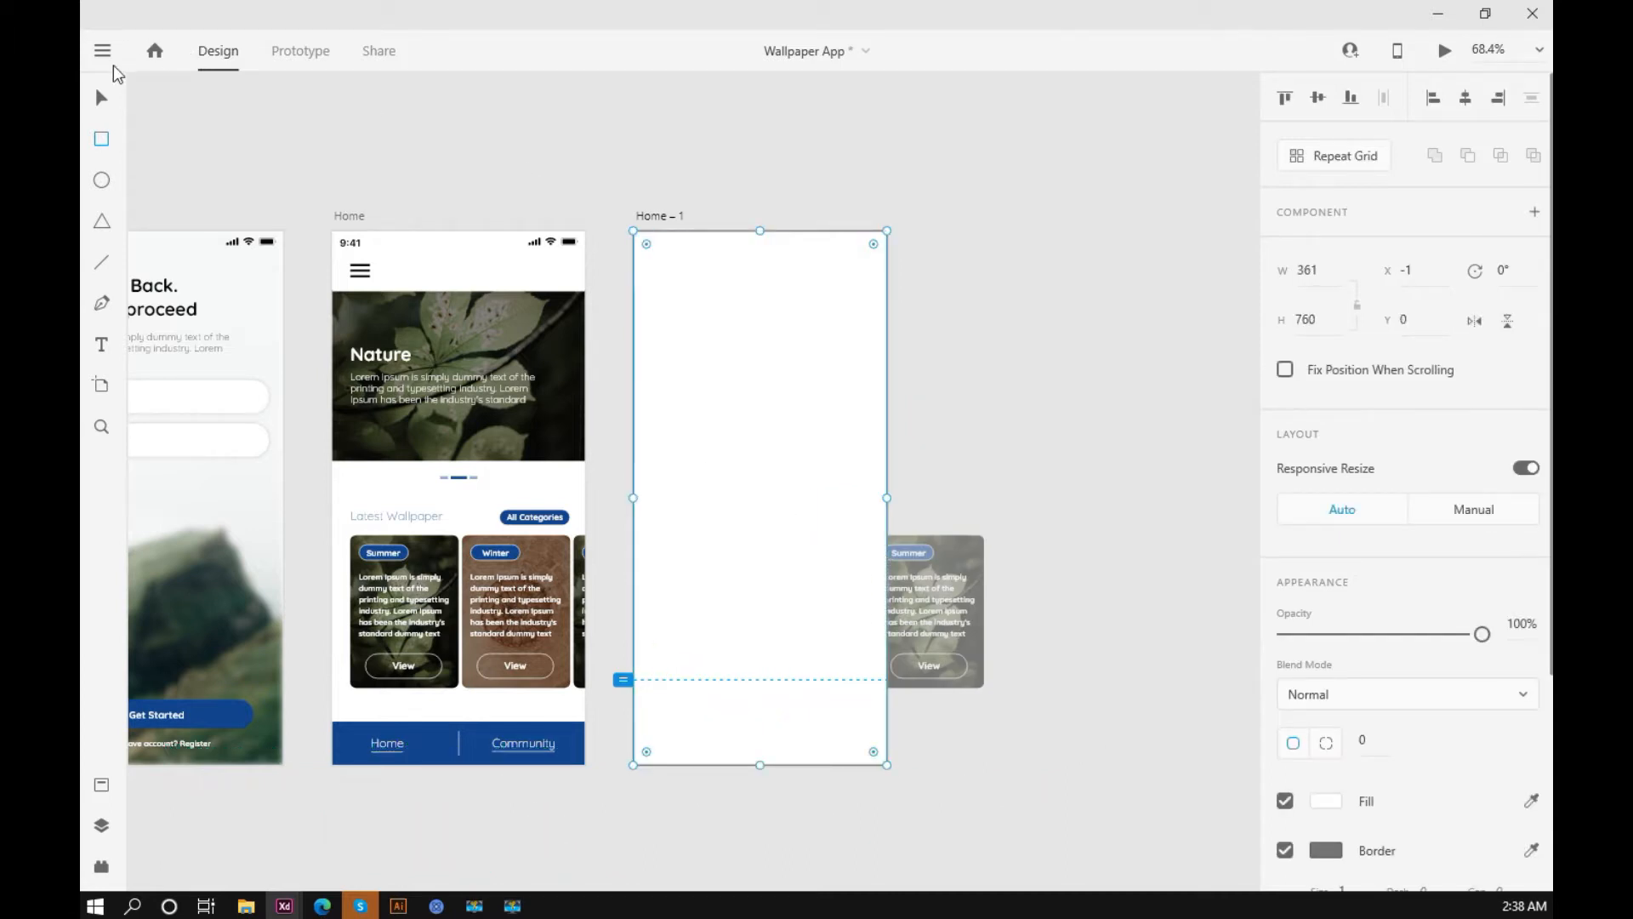
scroll(890, 358, up, 10)
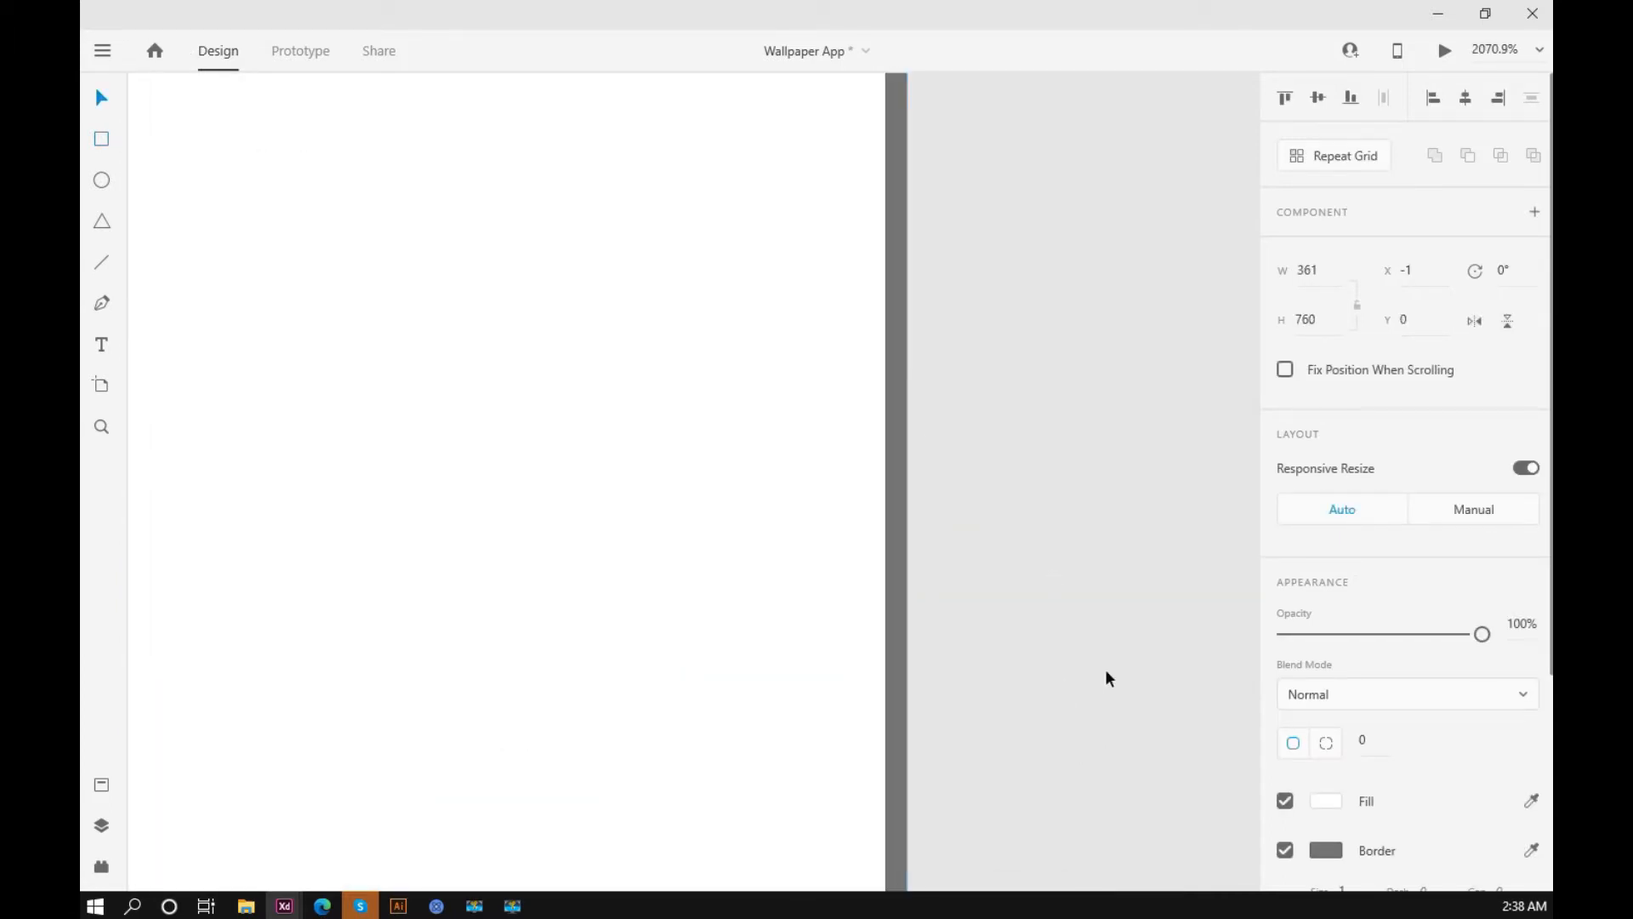
click(1285, 851)
scroll(983, 629, down, 10)
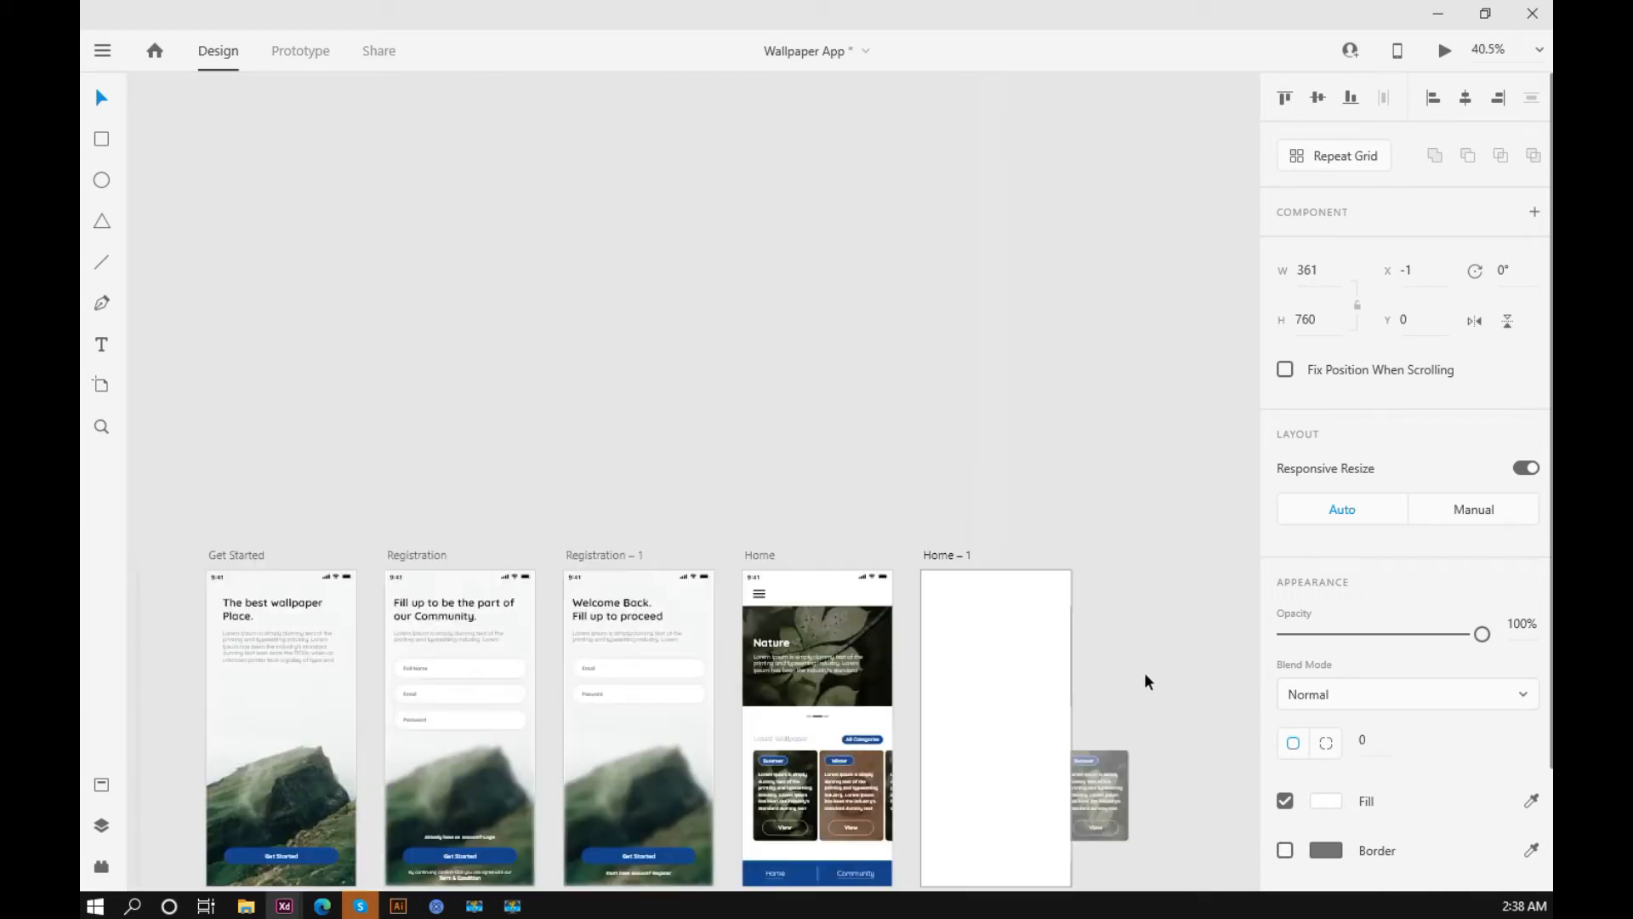
Step: Fill the covering rectangle with the dark blue sampled from the Home artboard's bottom navigation bar
scroll(925, 686, up, 5)
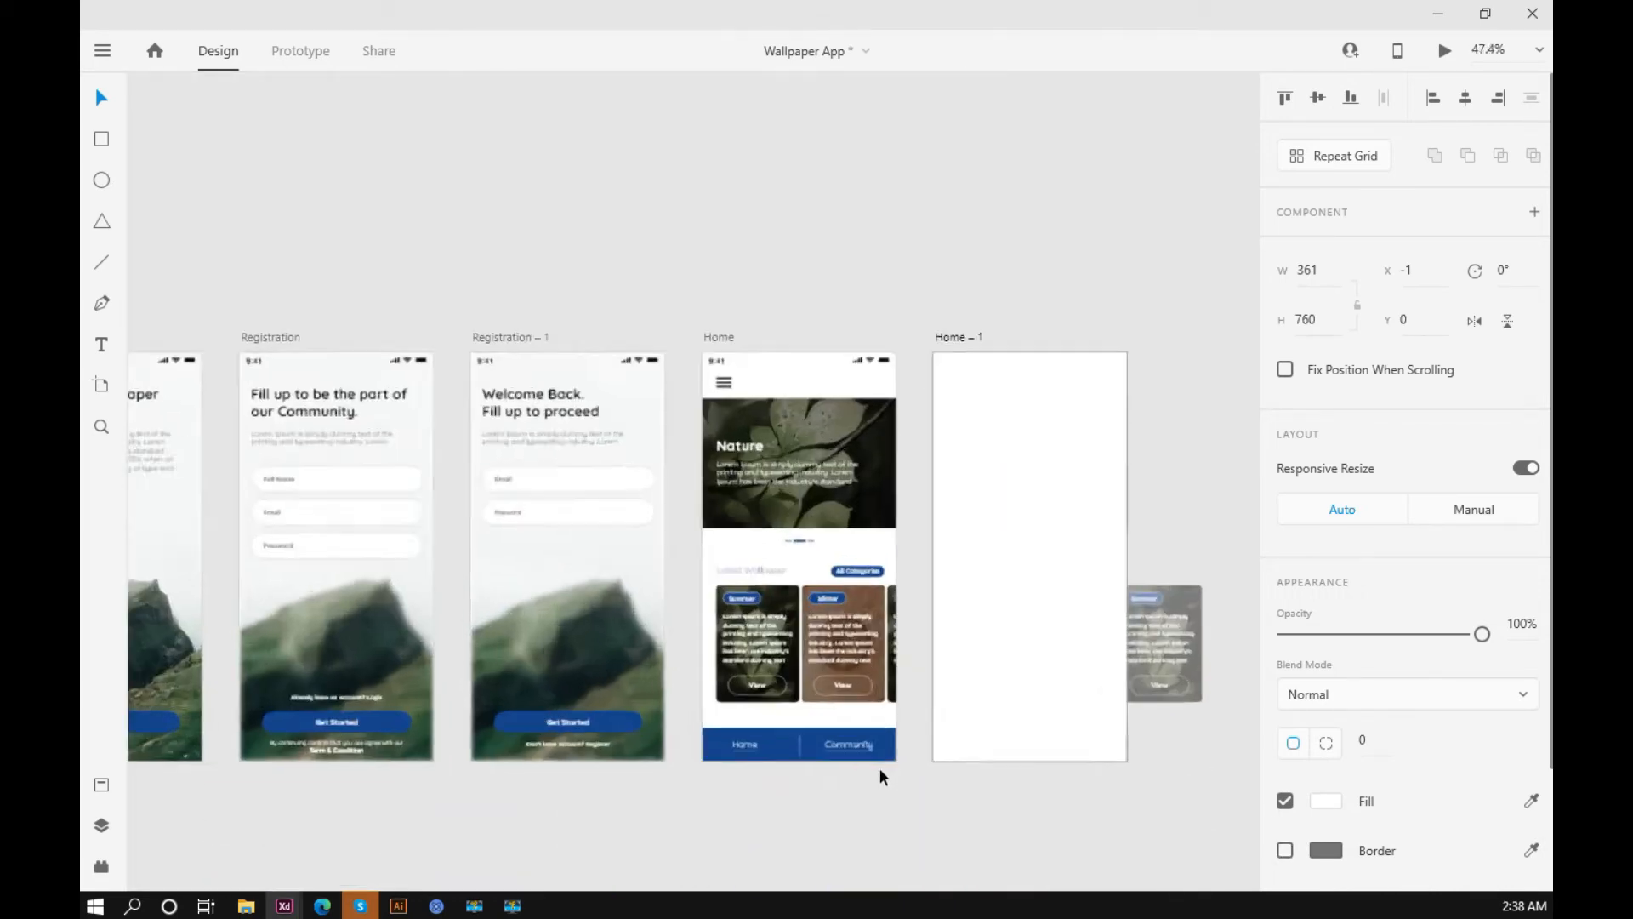
click(1531, 801)
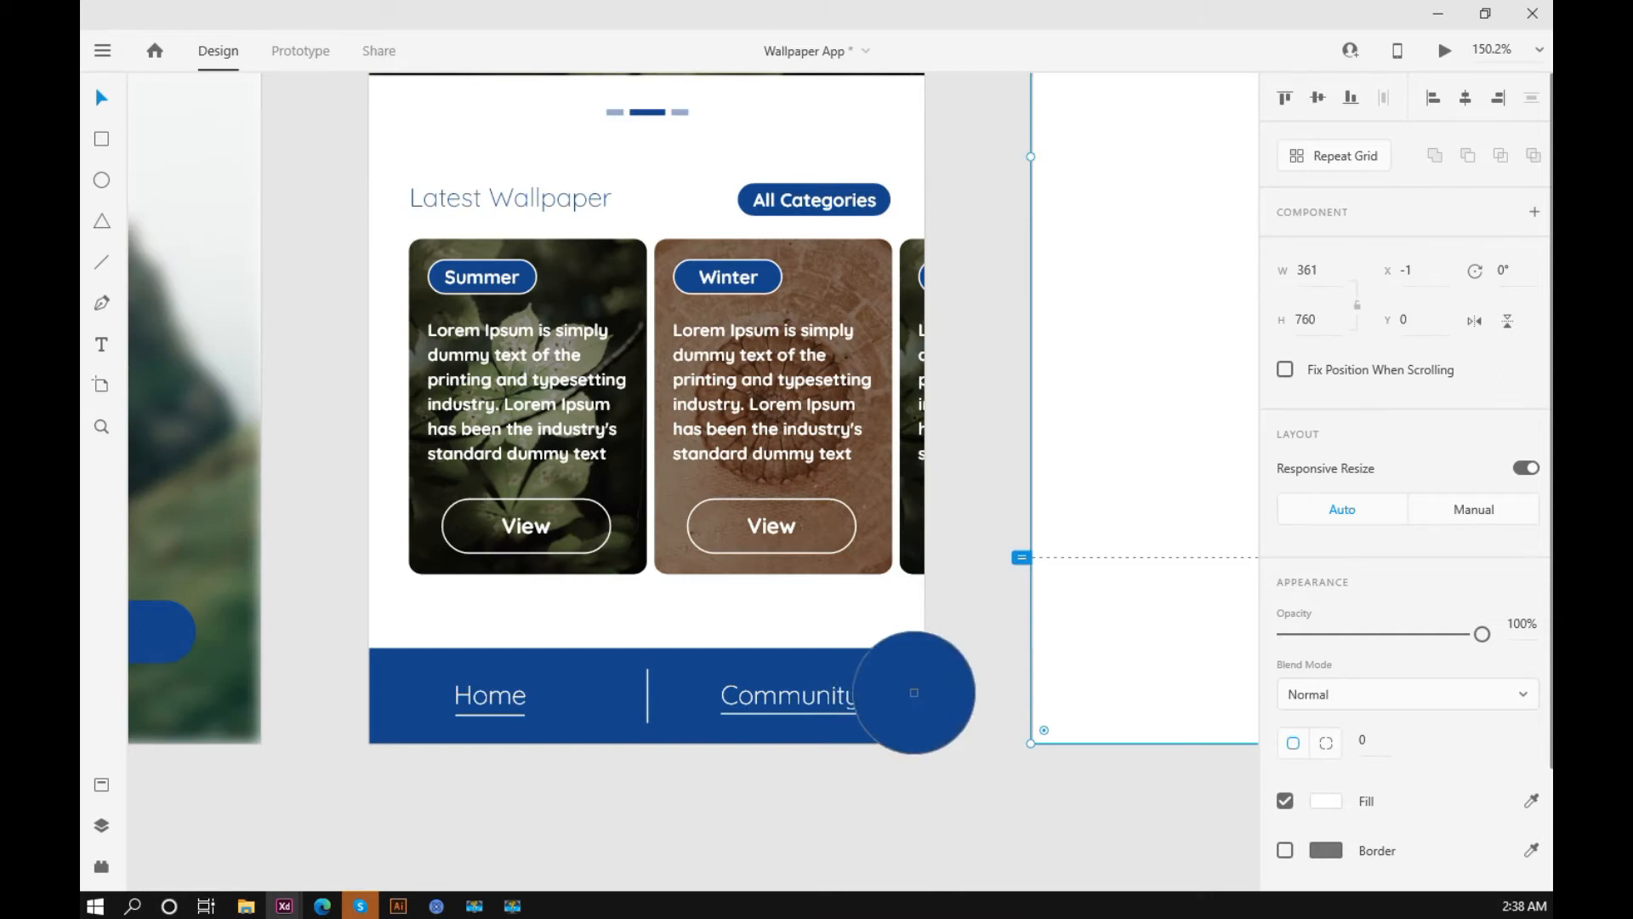
click(895, 666)
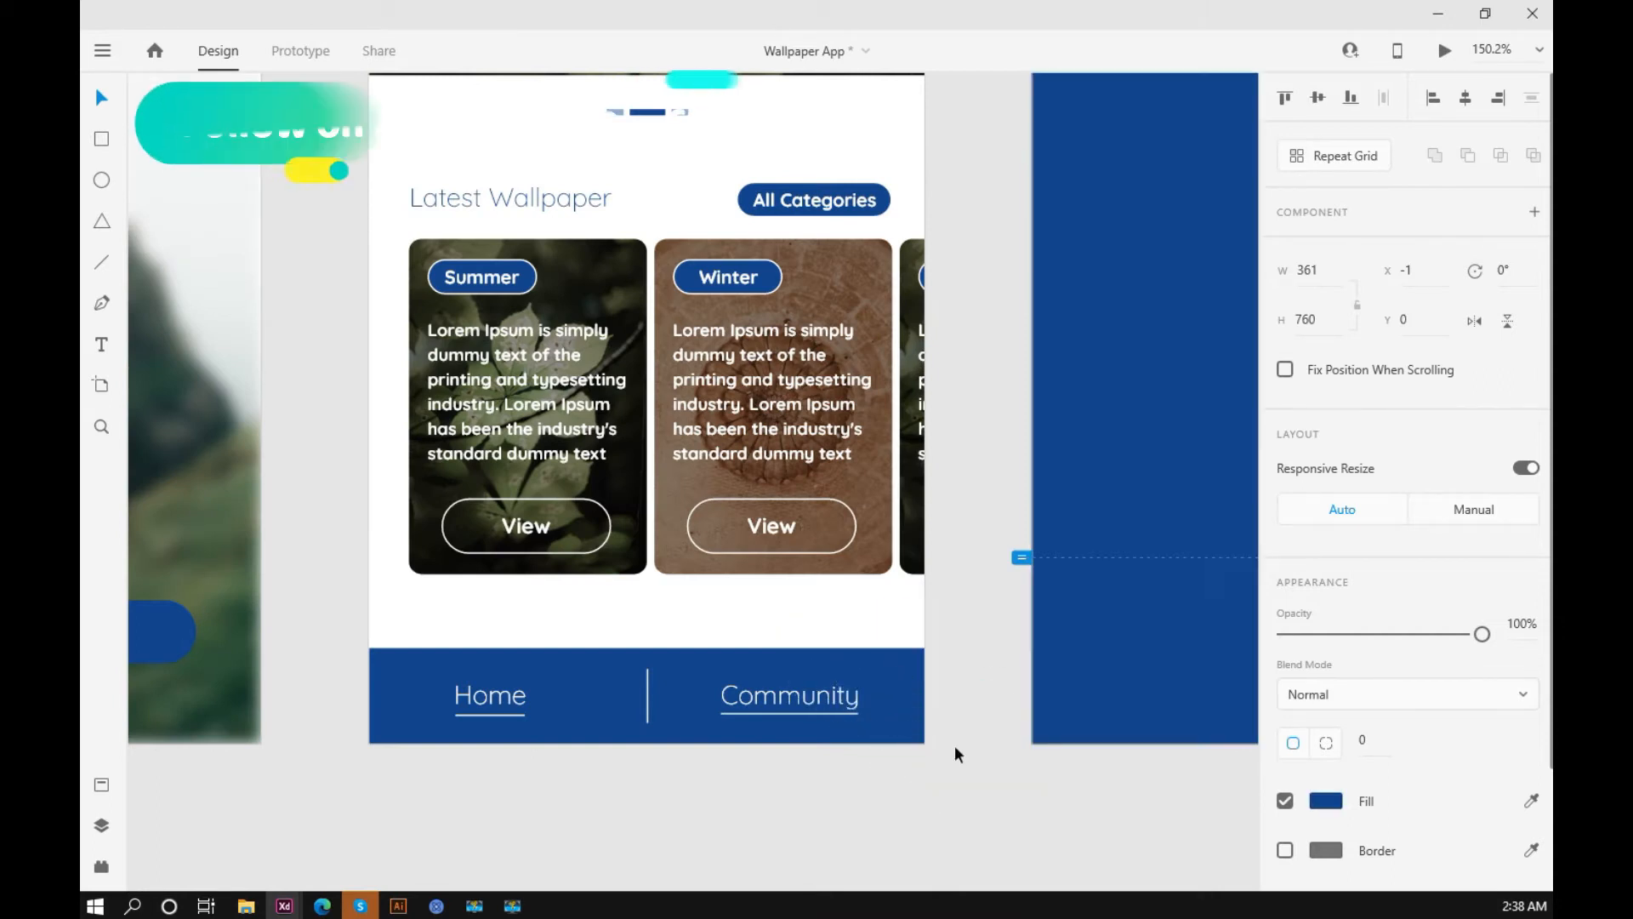
scroll(954, 745, down, 3)
drag(819, 749, 790, 750)
click(1076, 580)
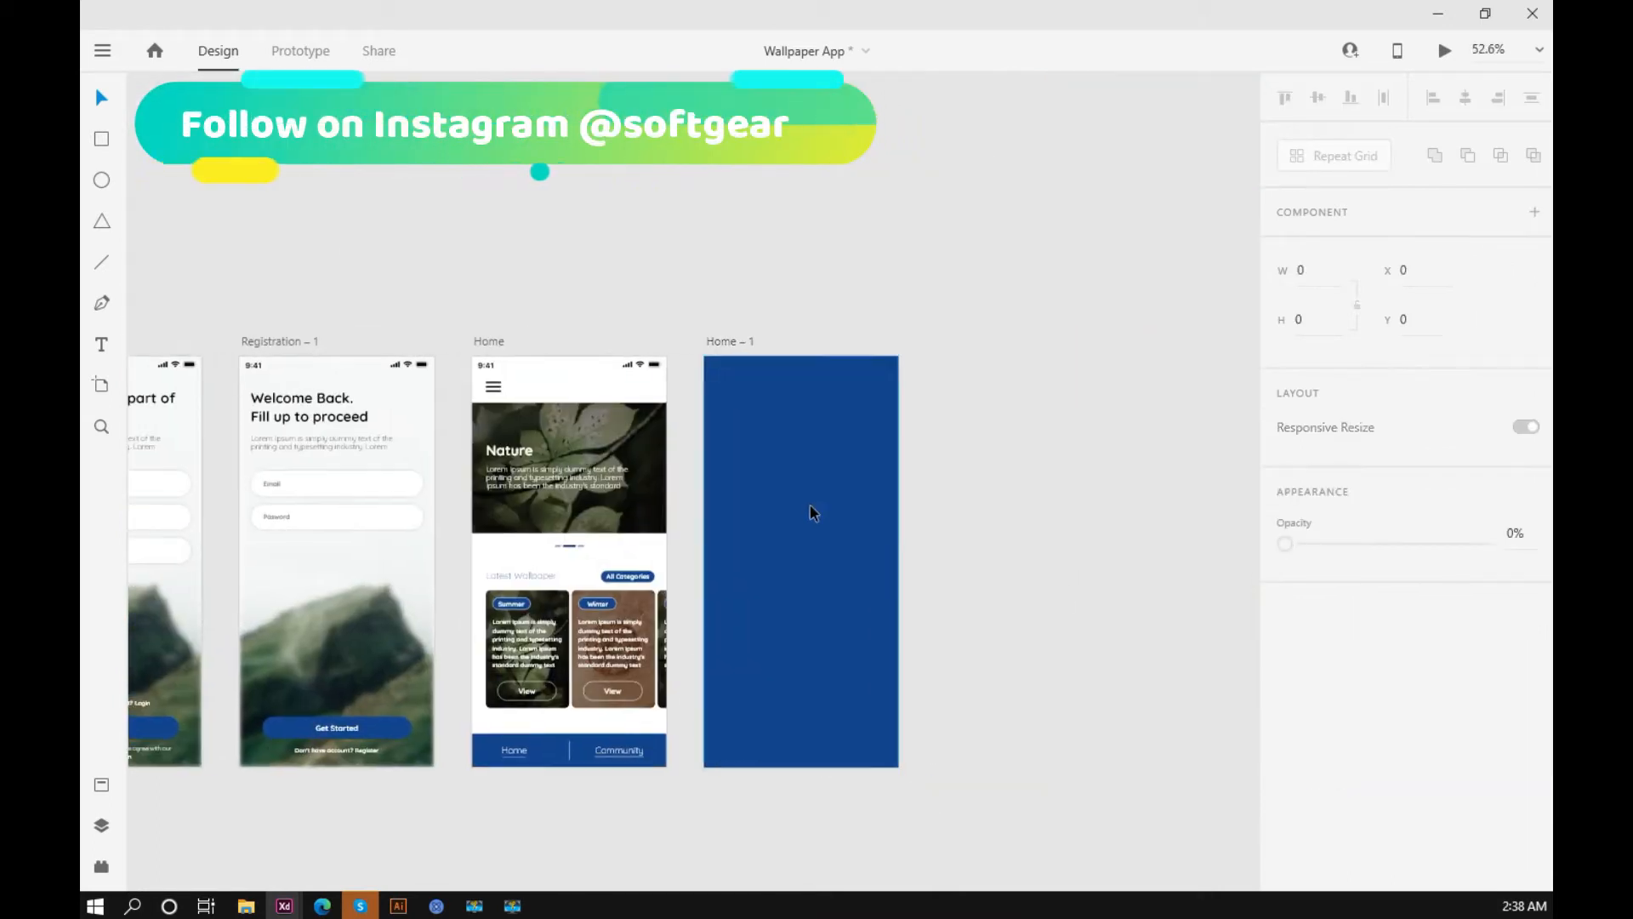
Step: Lower the blue rectangle's opacity so the screen content underneath shows through faintly
click(815, 512)
click(1433, 634)
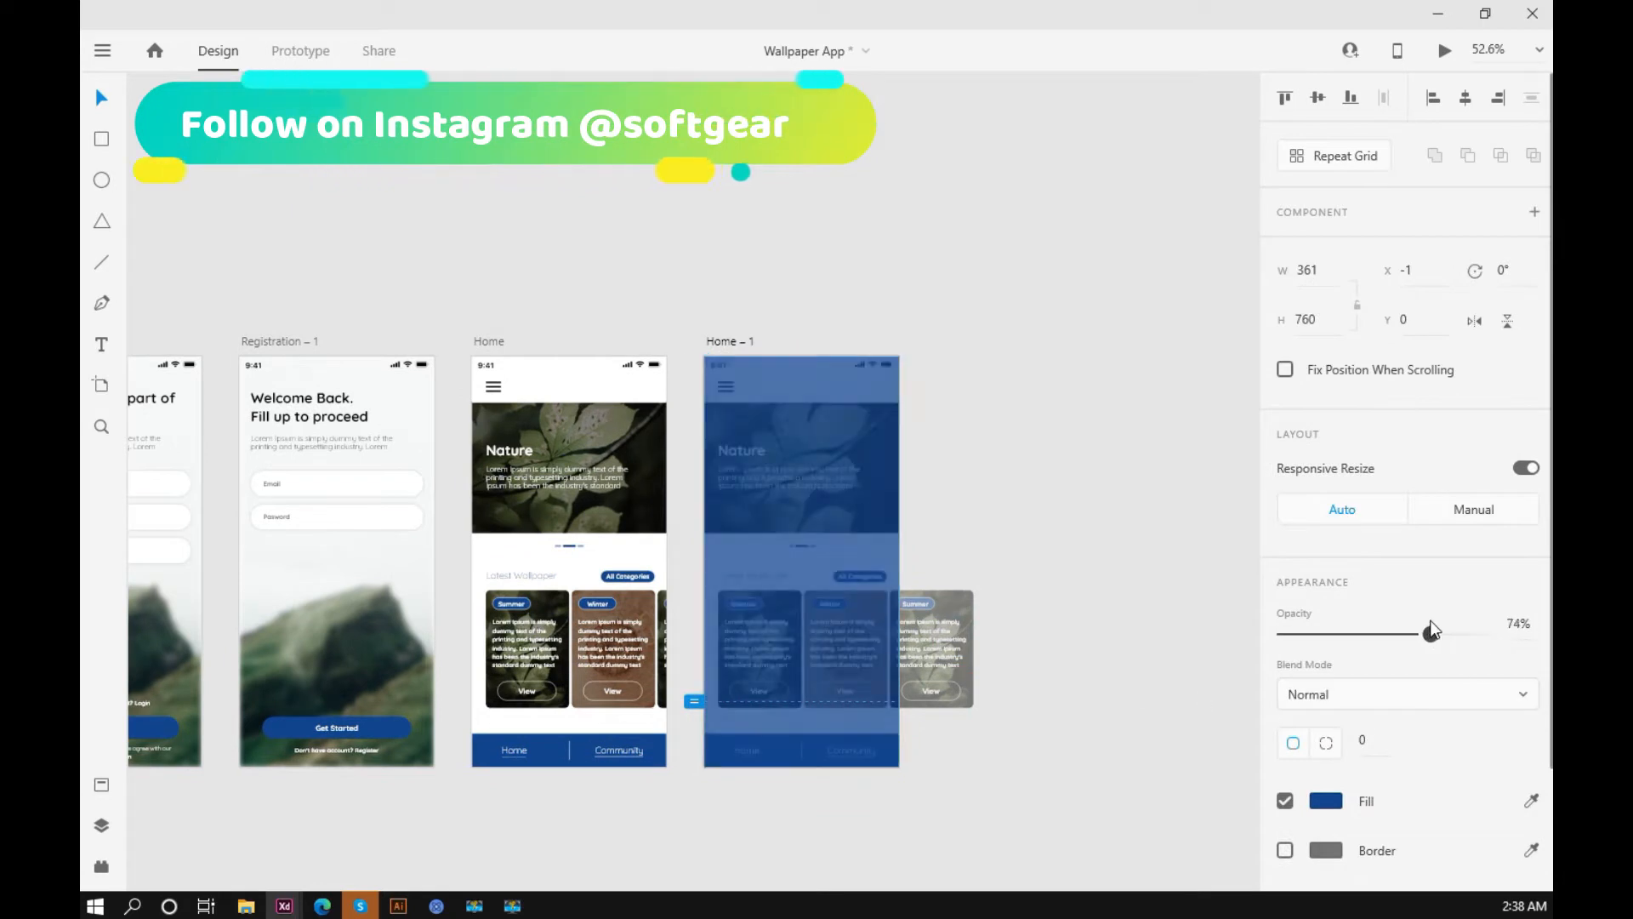
drag(1432, 629, 1454, 630)
click(1016, 517)
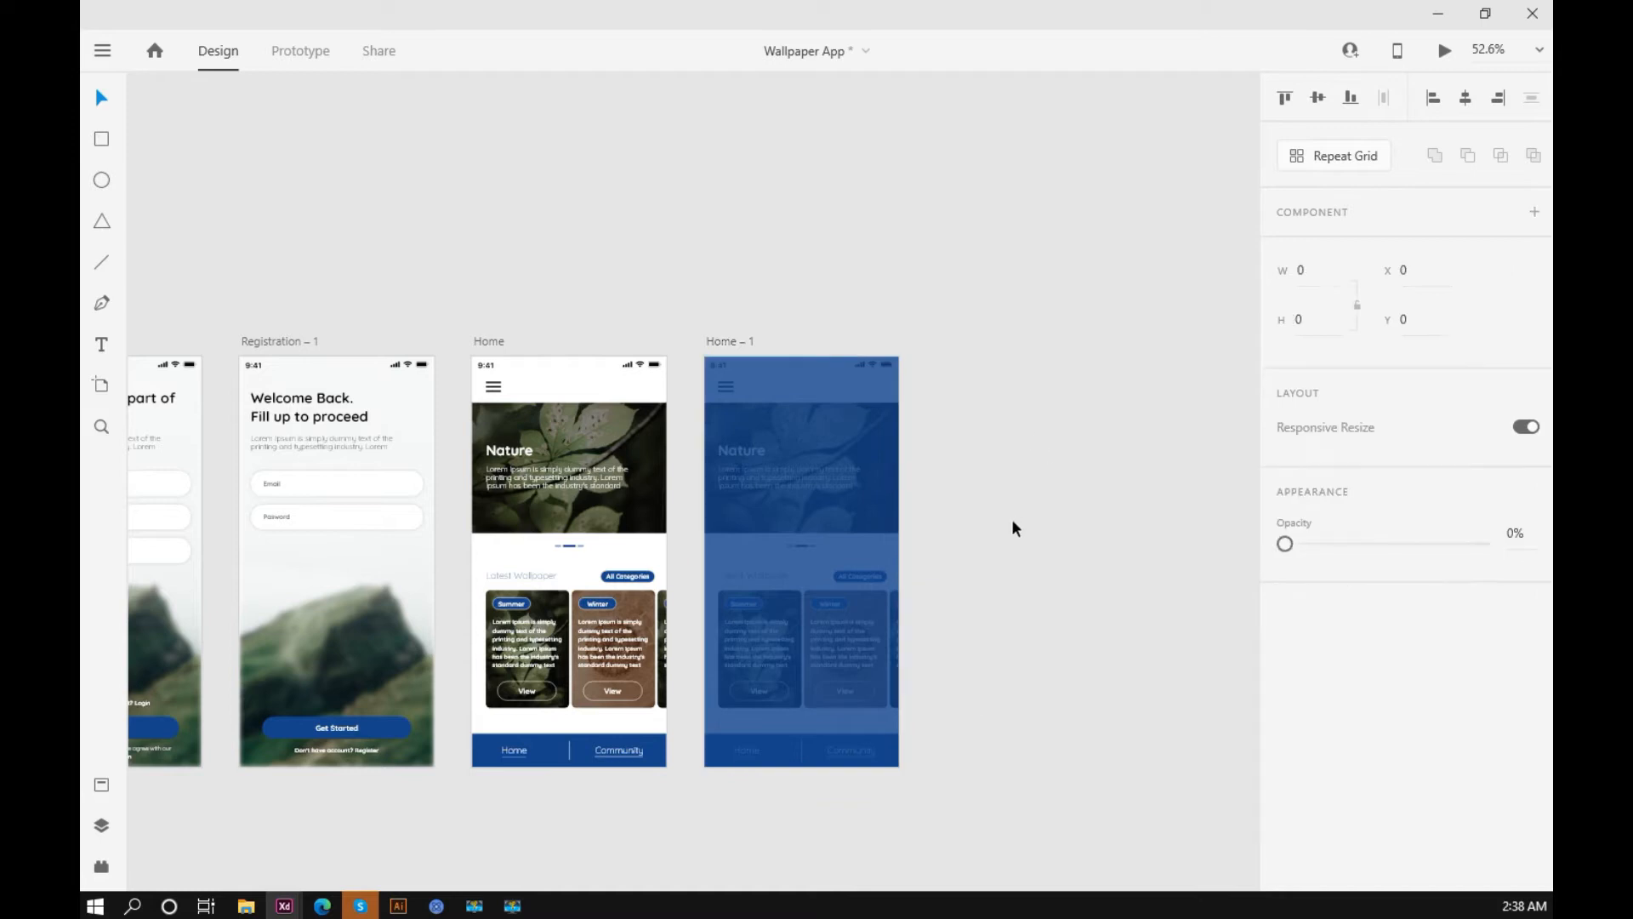
scroll(1001, 522, up, 3)
drag(1040, 563, 1101, 483)
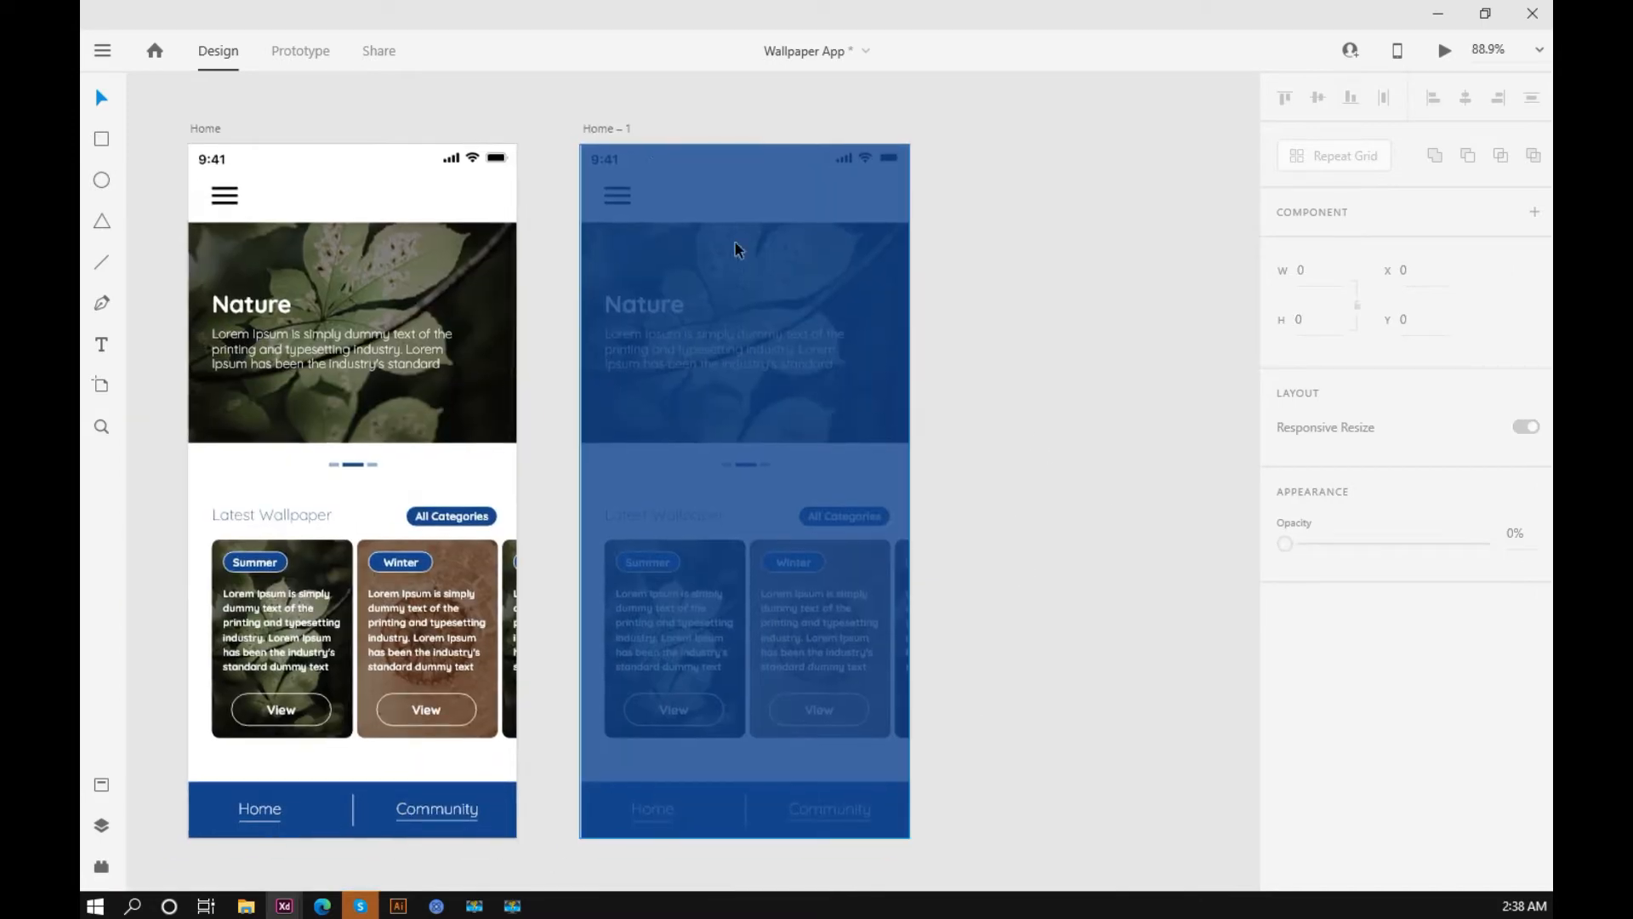
Step: Rename the duplicated Home artboard as Side Menu
click(600, 129)
double_click(600, 131)
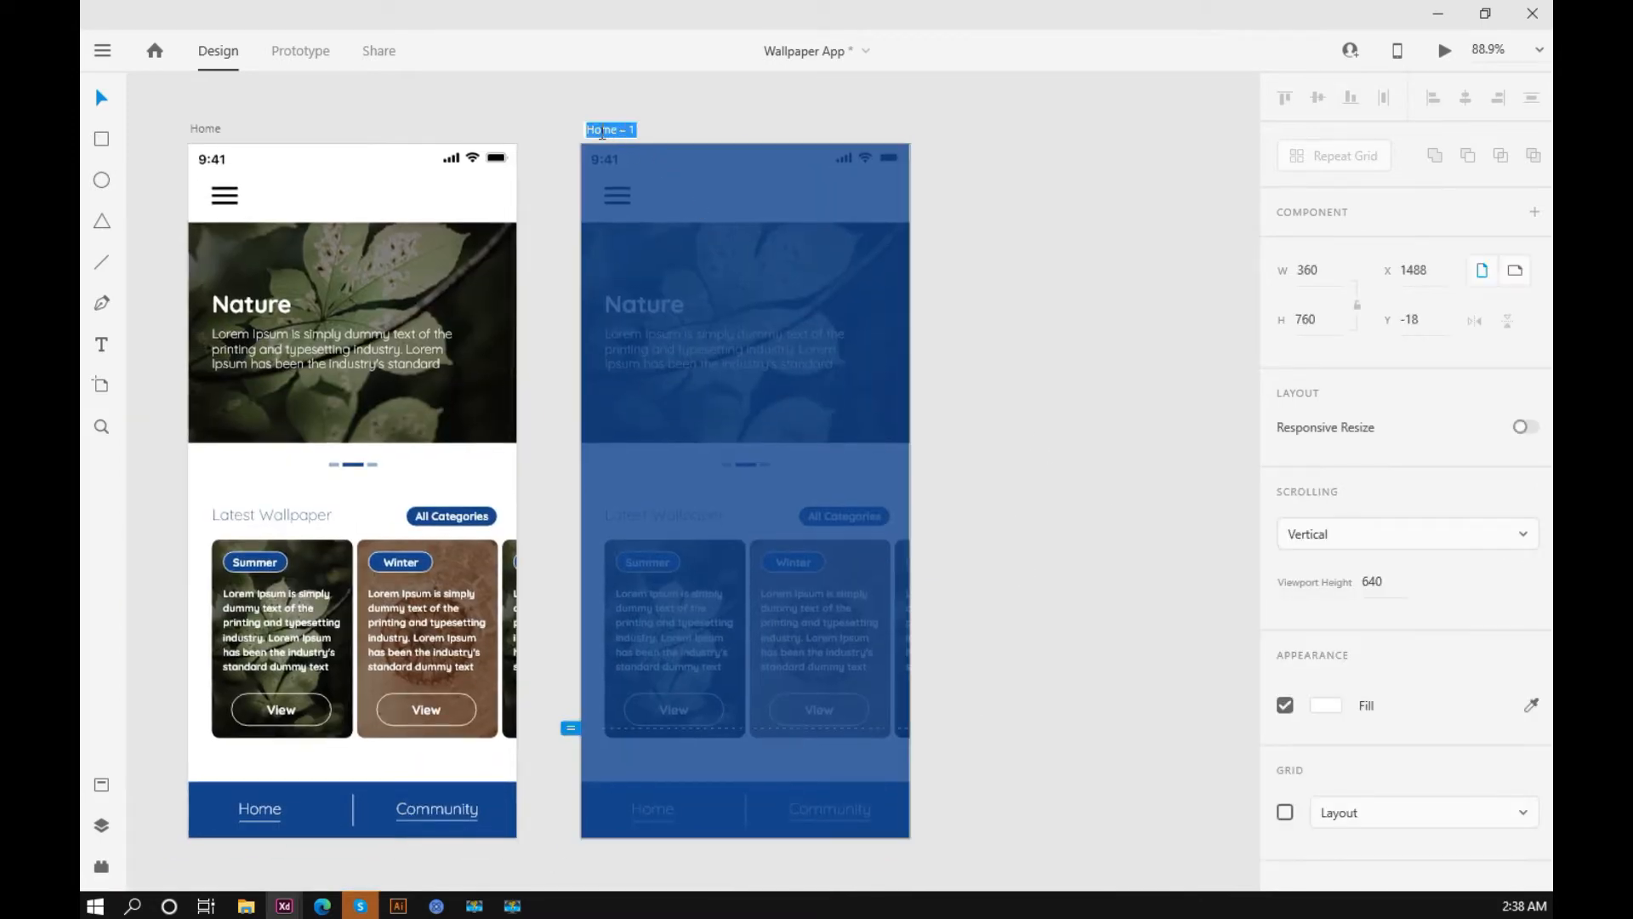
text(Side Menu)
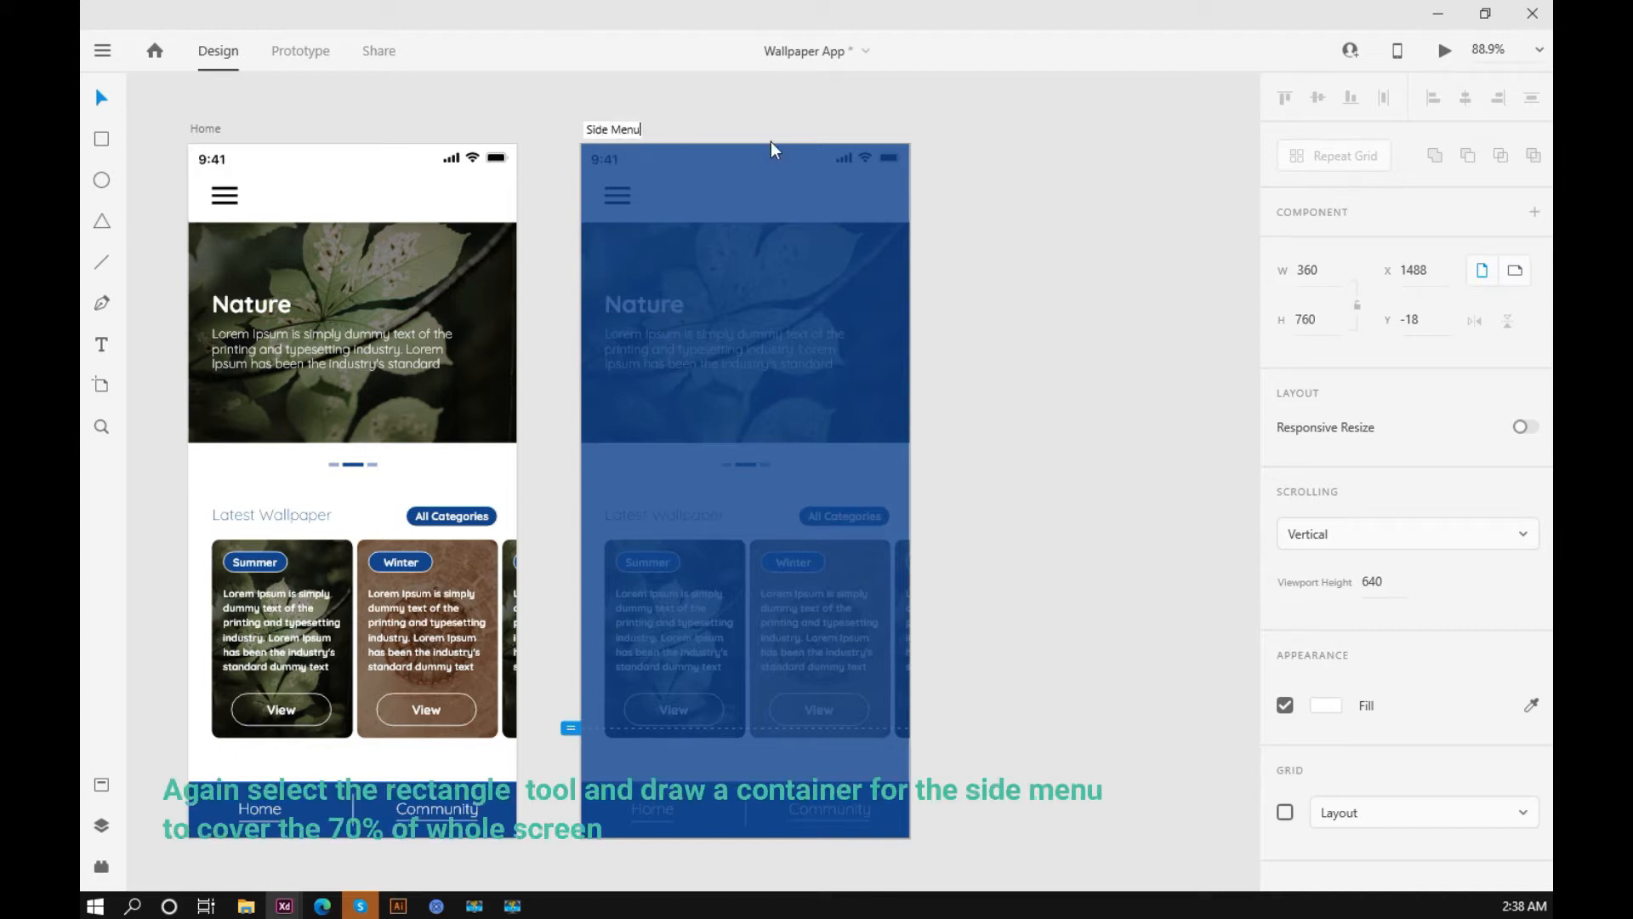
click(1002, 161)
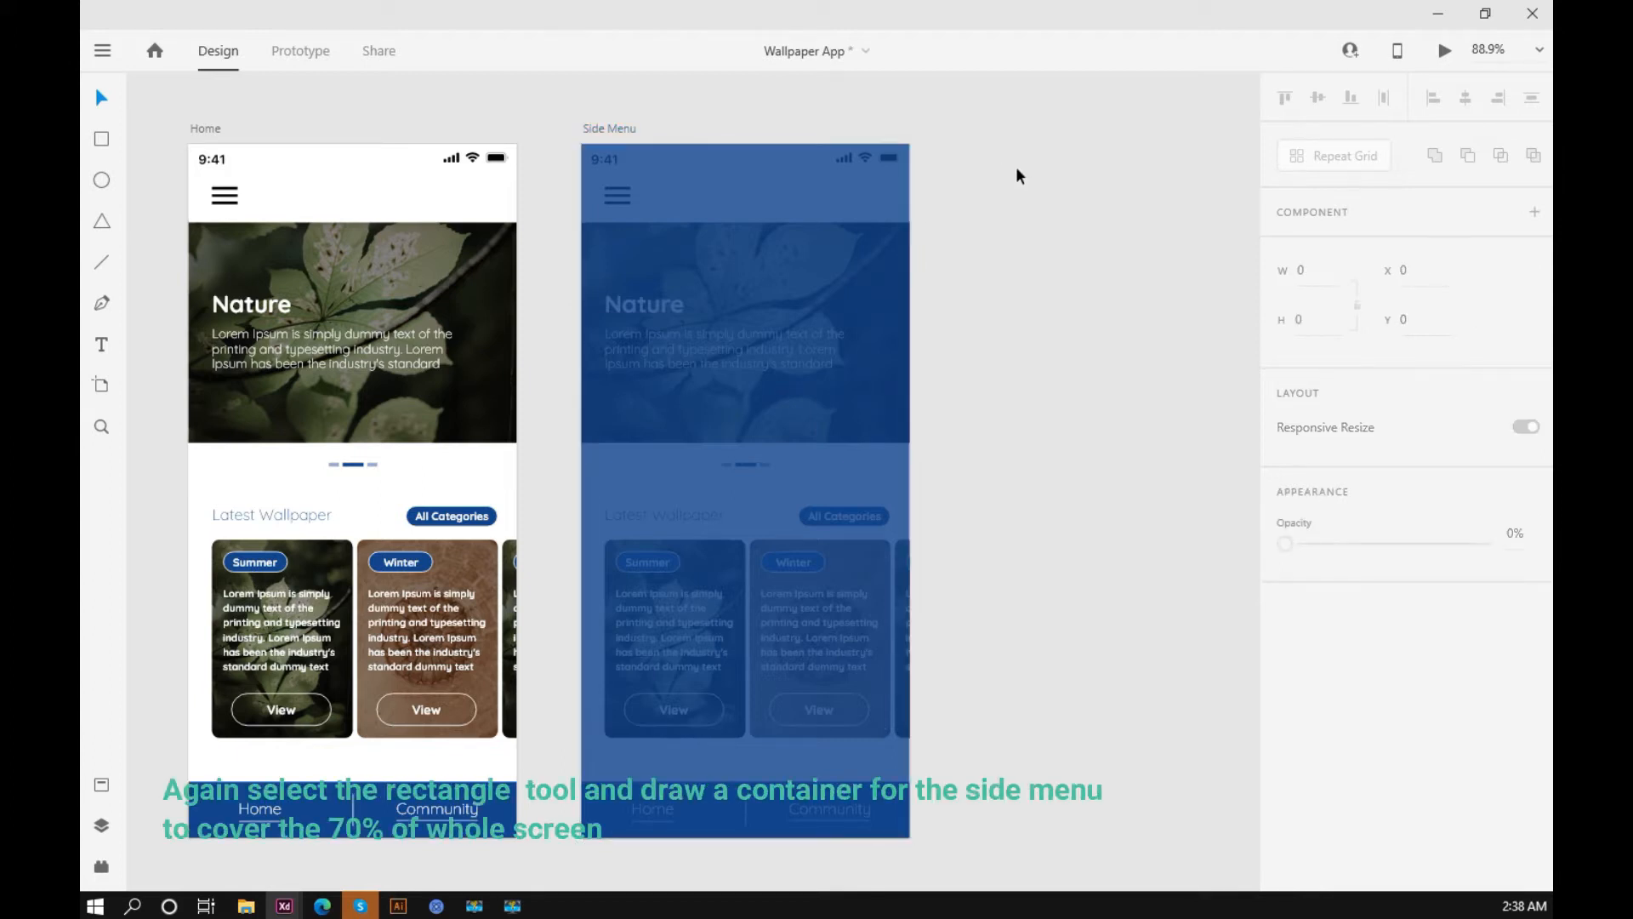
Step: Draw a white menu panel rectangle about 239 × 760 over the left part of the Side Menu artboard
drag(1019, 189, 1056, 189)
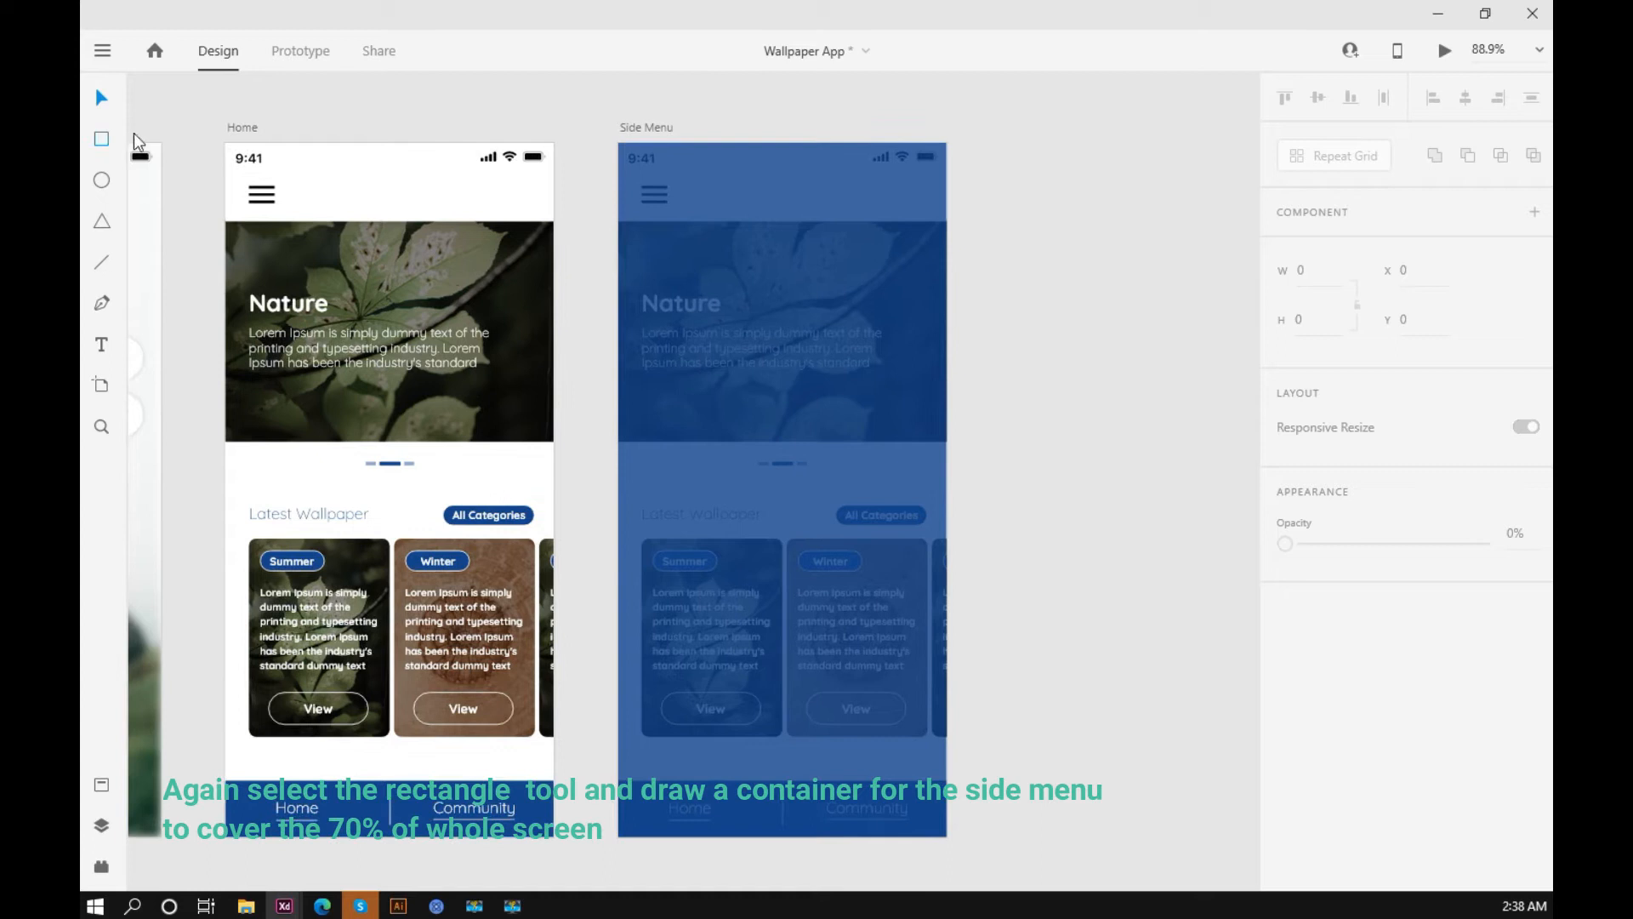
mouse_move(618, 145)
mouse_down()
mouse_move(791, 532)
mouse_move(795, 845)
mouse_move(850, 838)
mouse_move(835, 835)
mouse_up()
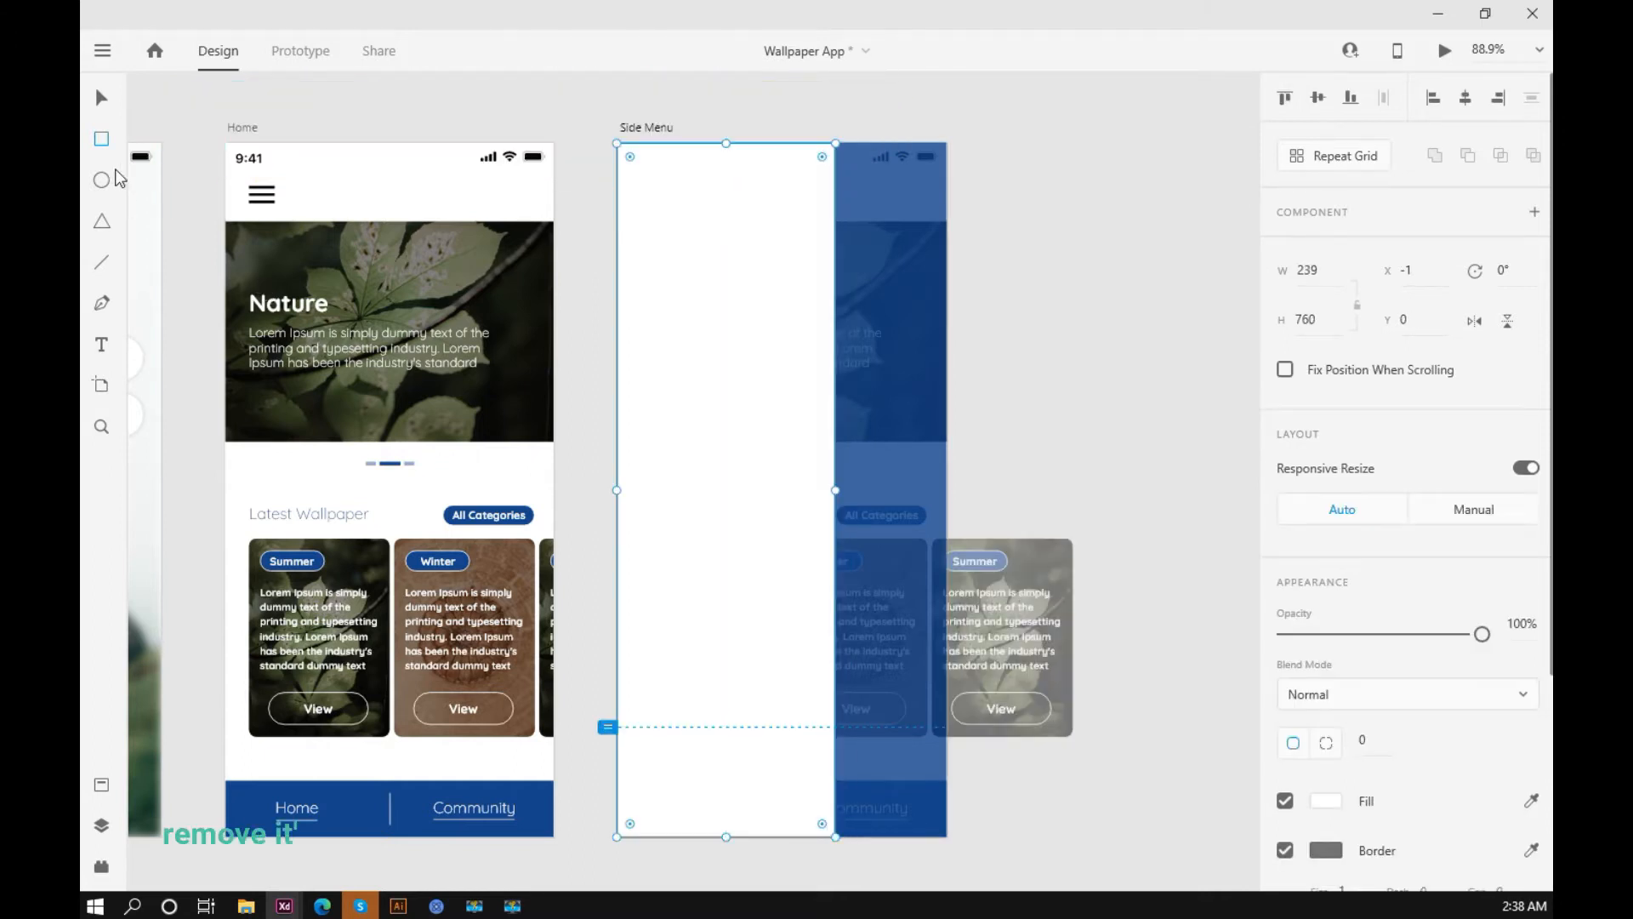
click(101, 98)
click(1041, 350)
click(818, 373)
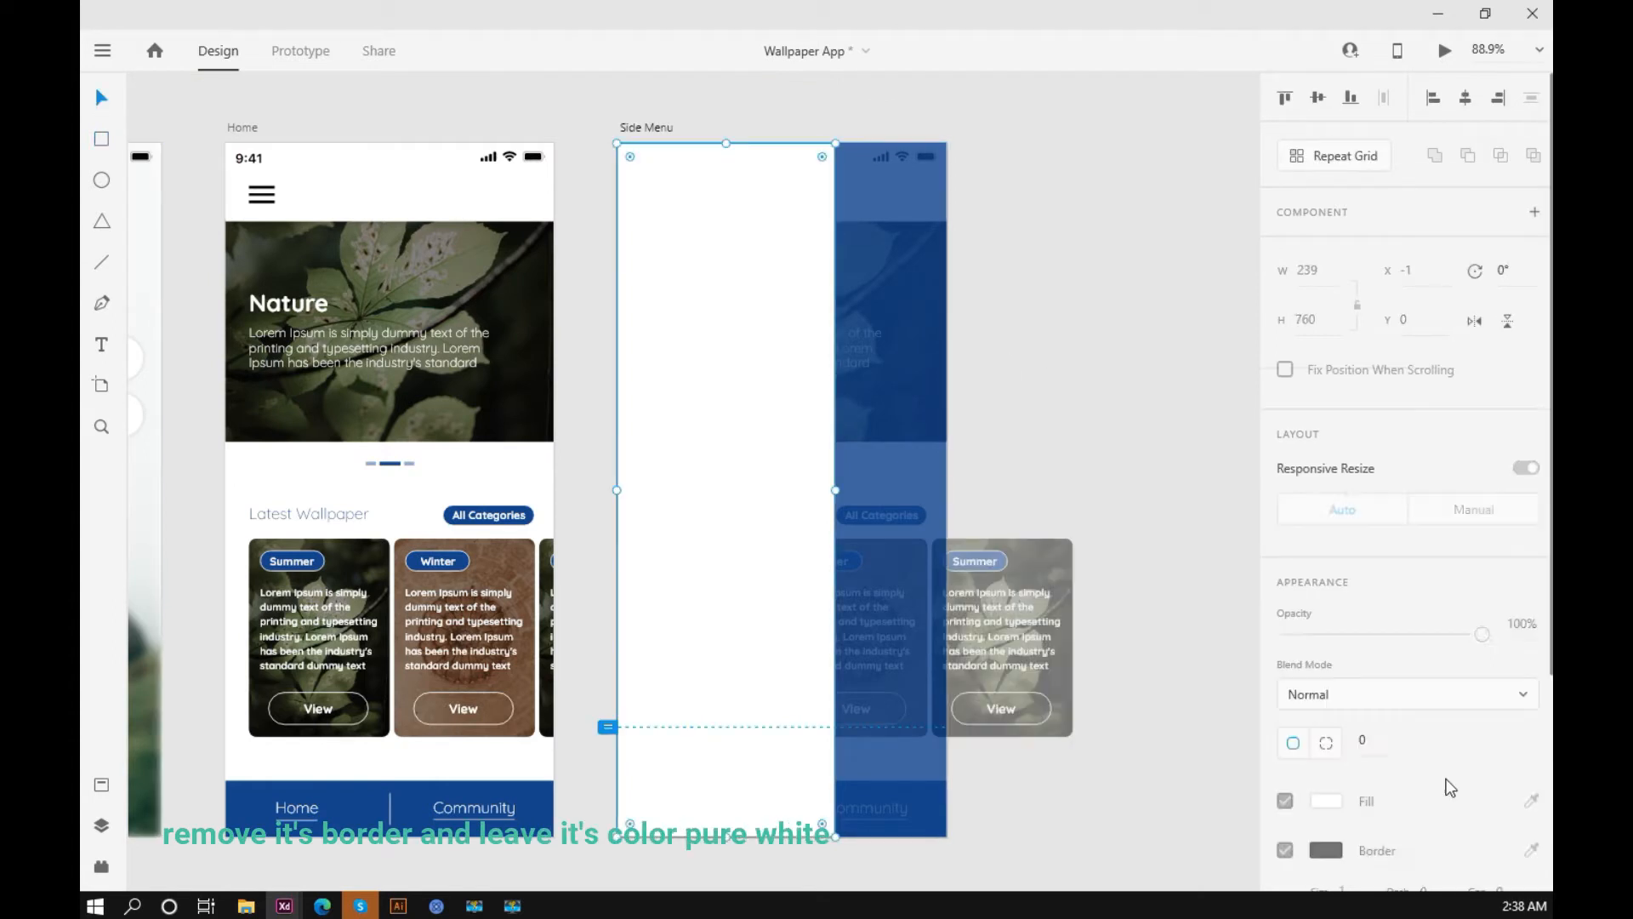
Step: Remove the border from the white side menu panel, keeping its white fill
scroll(1376, 746, down, 3)
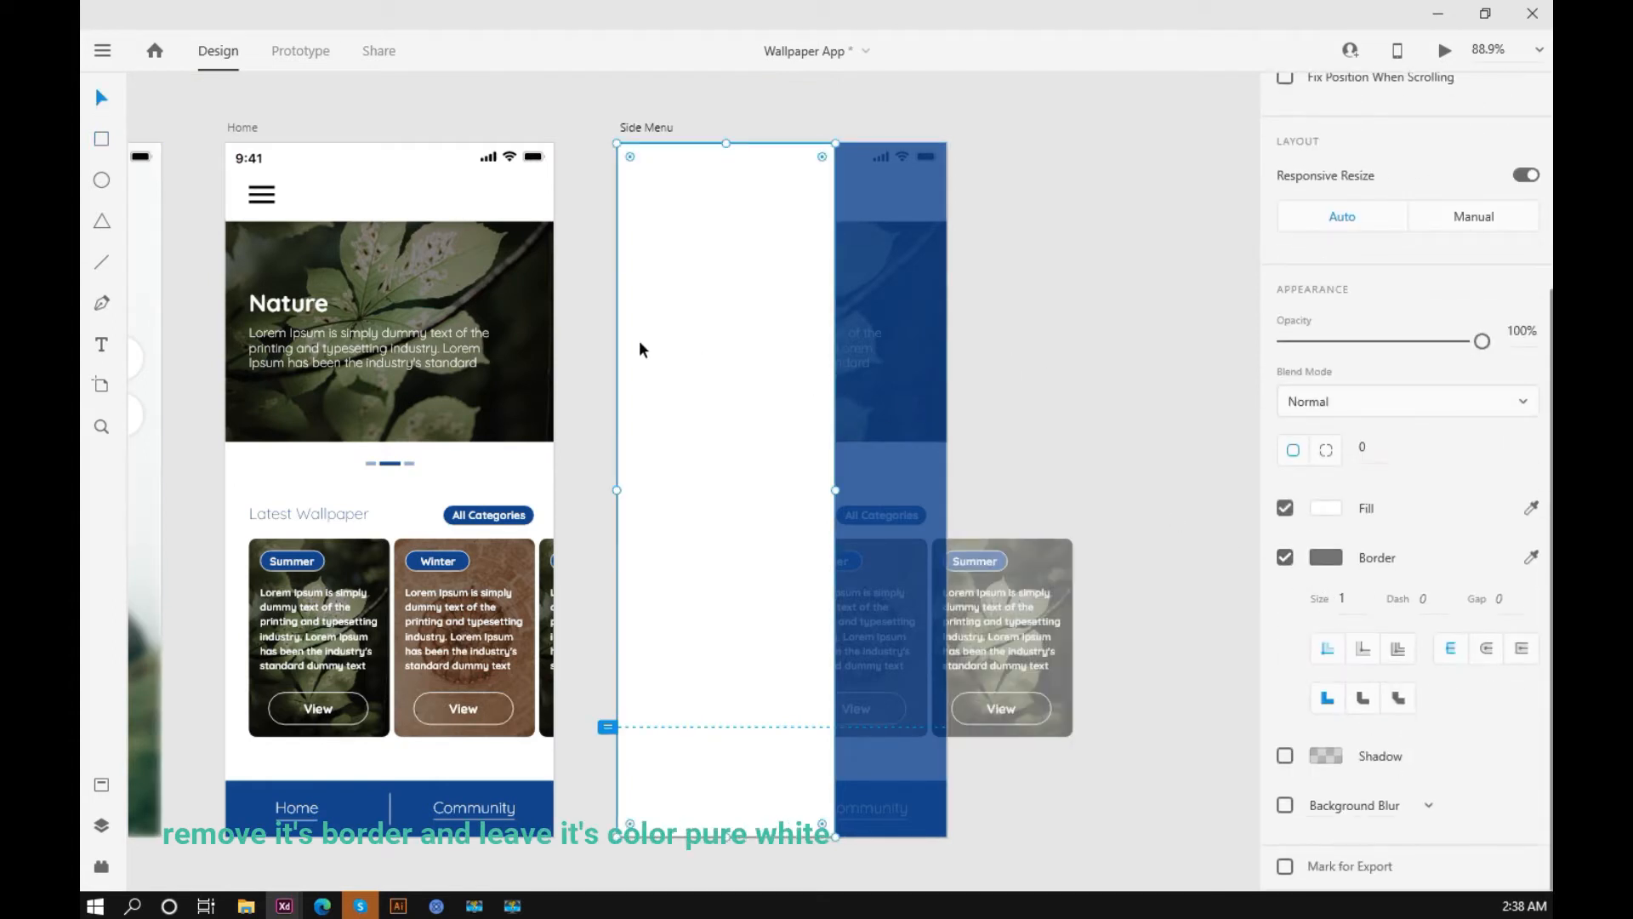
scroll(639, 340, up, 10)
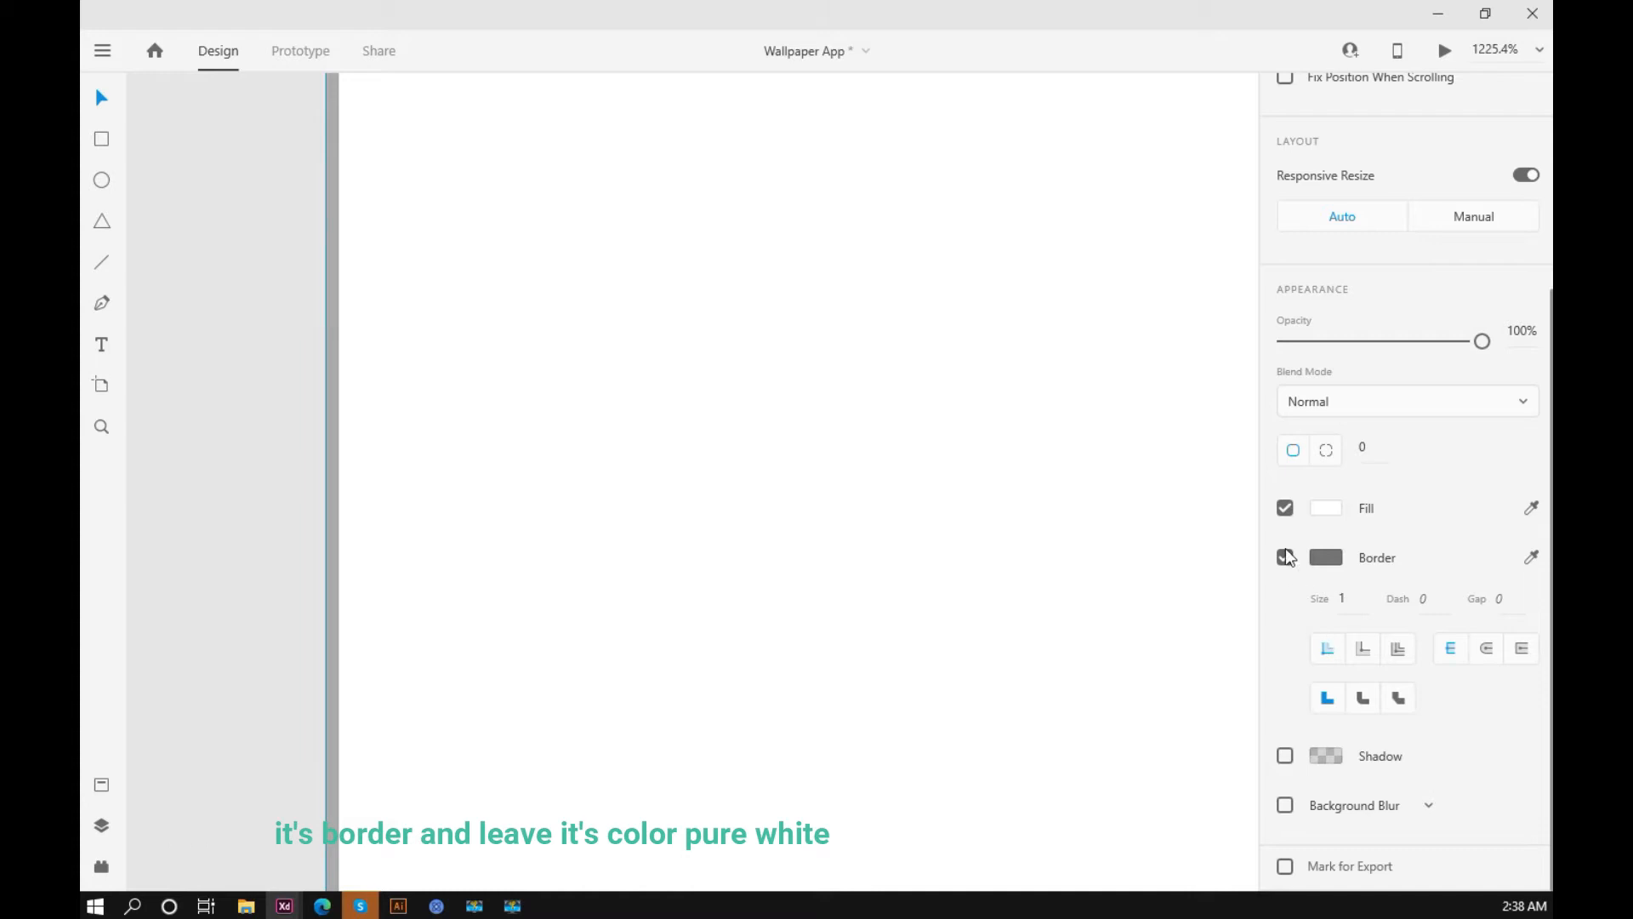
click(1286, 557)
scroll(544, 420, down, 10)
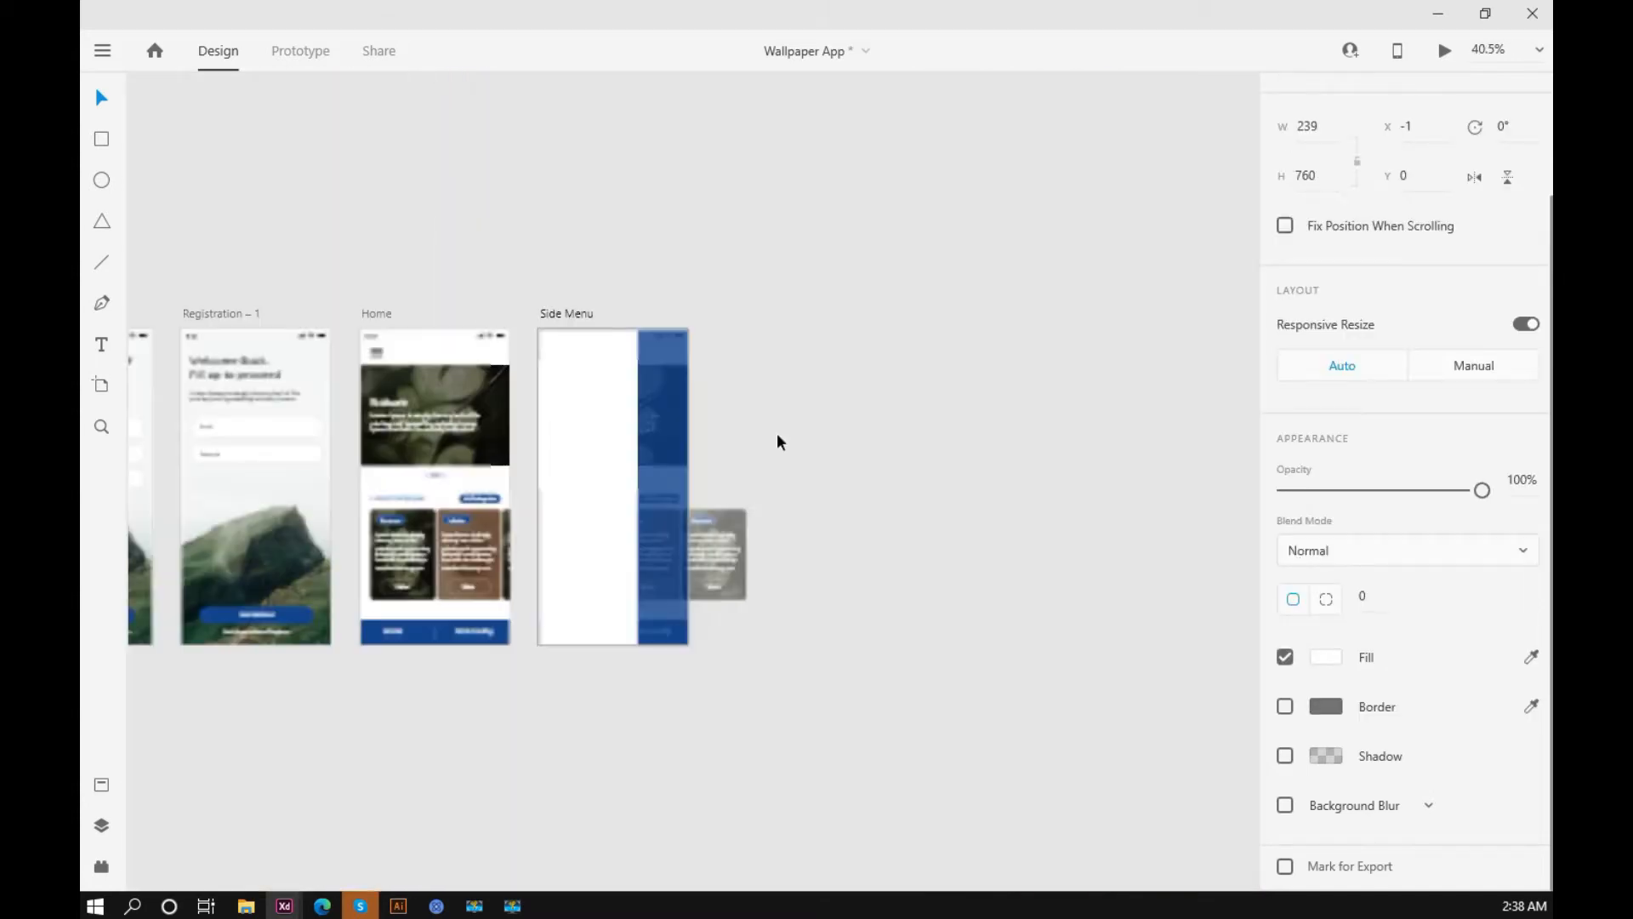
click(778, 432)
scroll(846, 406, up, 5)
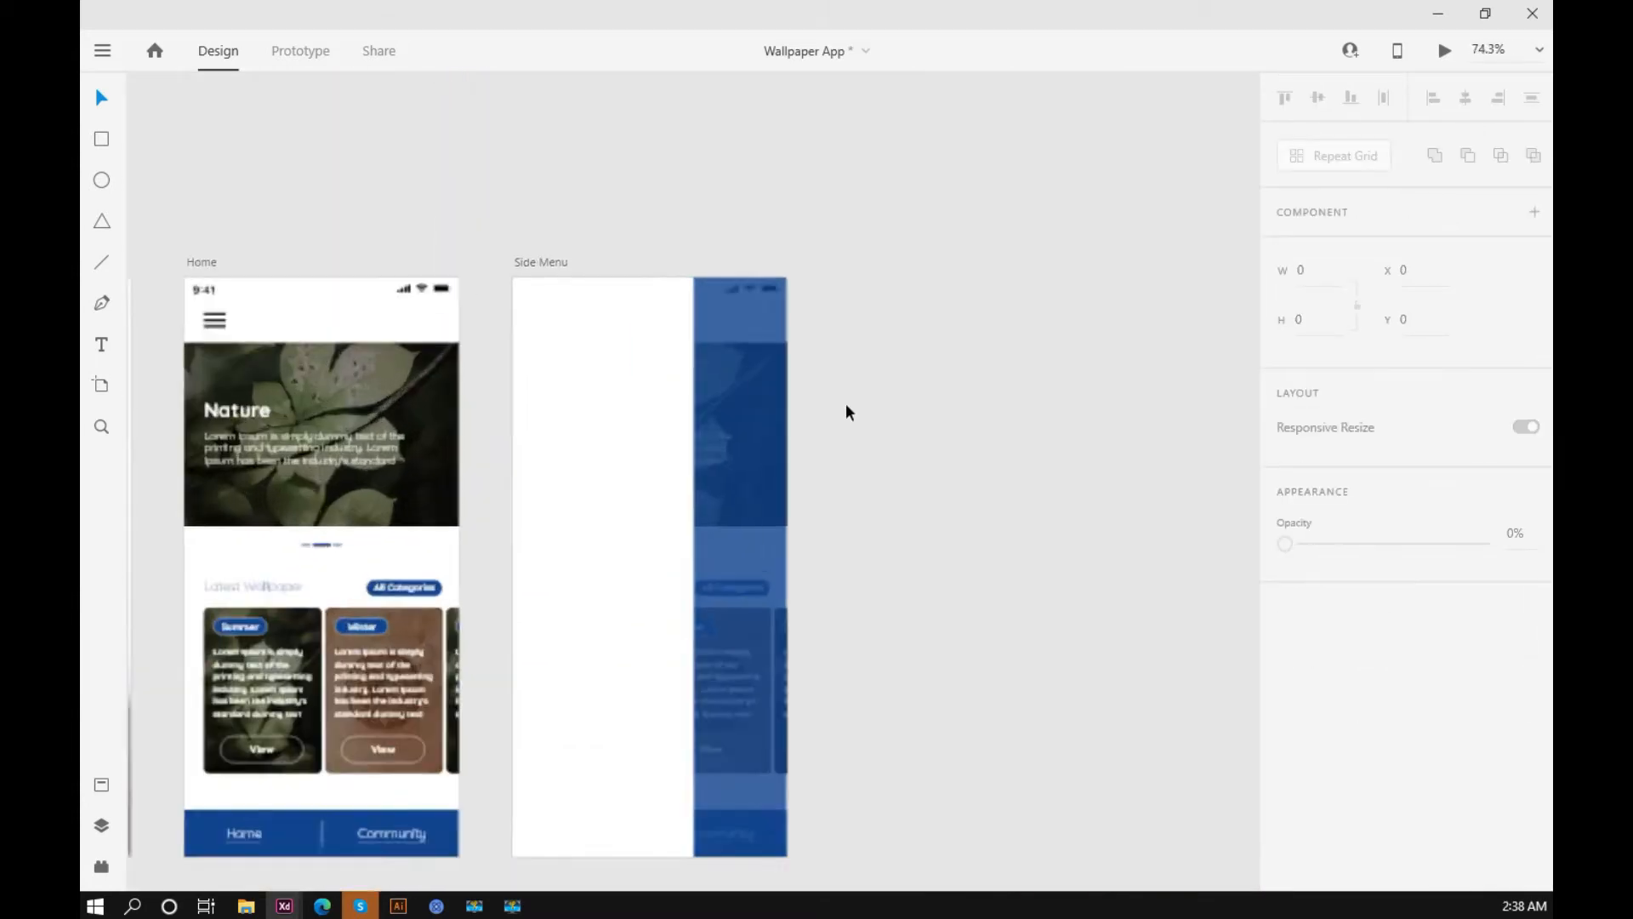
scroll(1002, 417, up, 1)
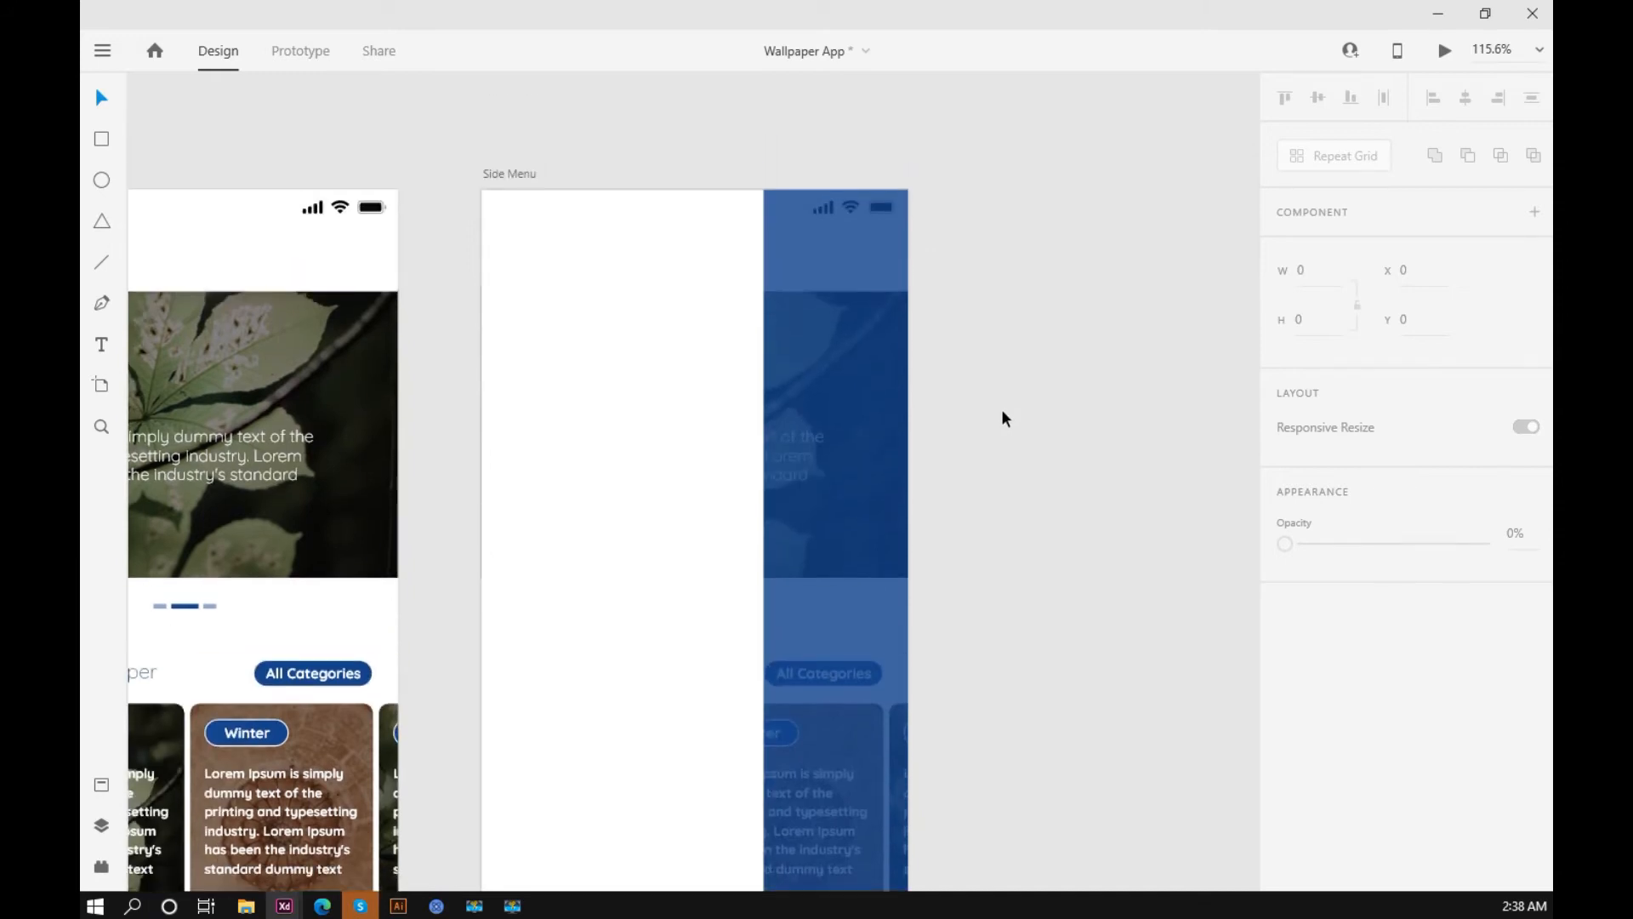
Step: Draw a borderless header rectangle about 239 × 146 across the top of the white menu panel
scroll(1002, 418, down, 2)
drag(1032, 427, 1057, 301)
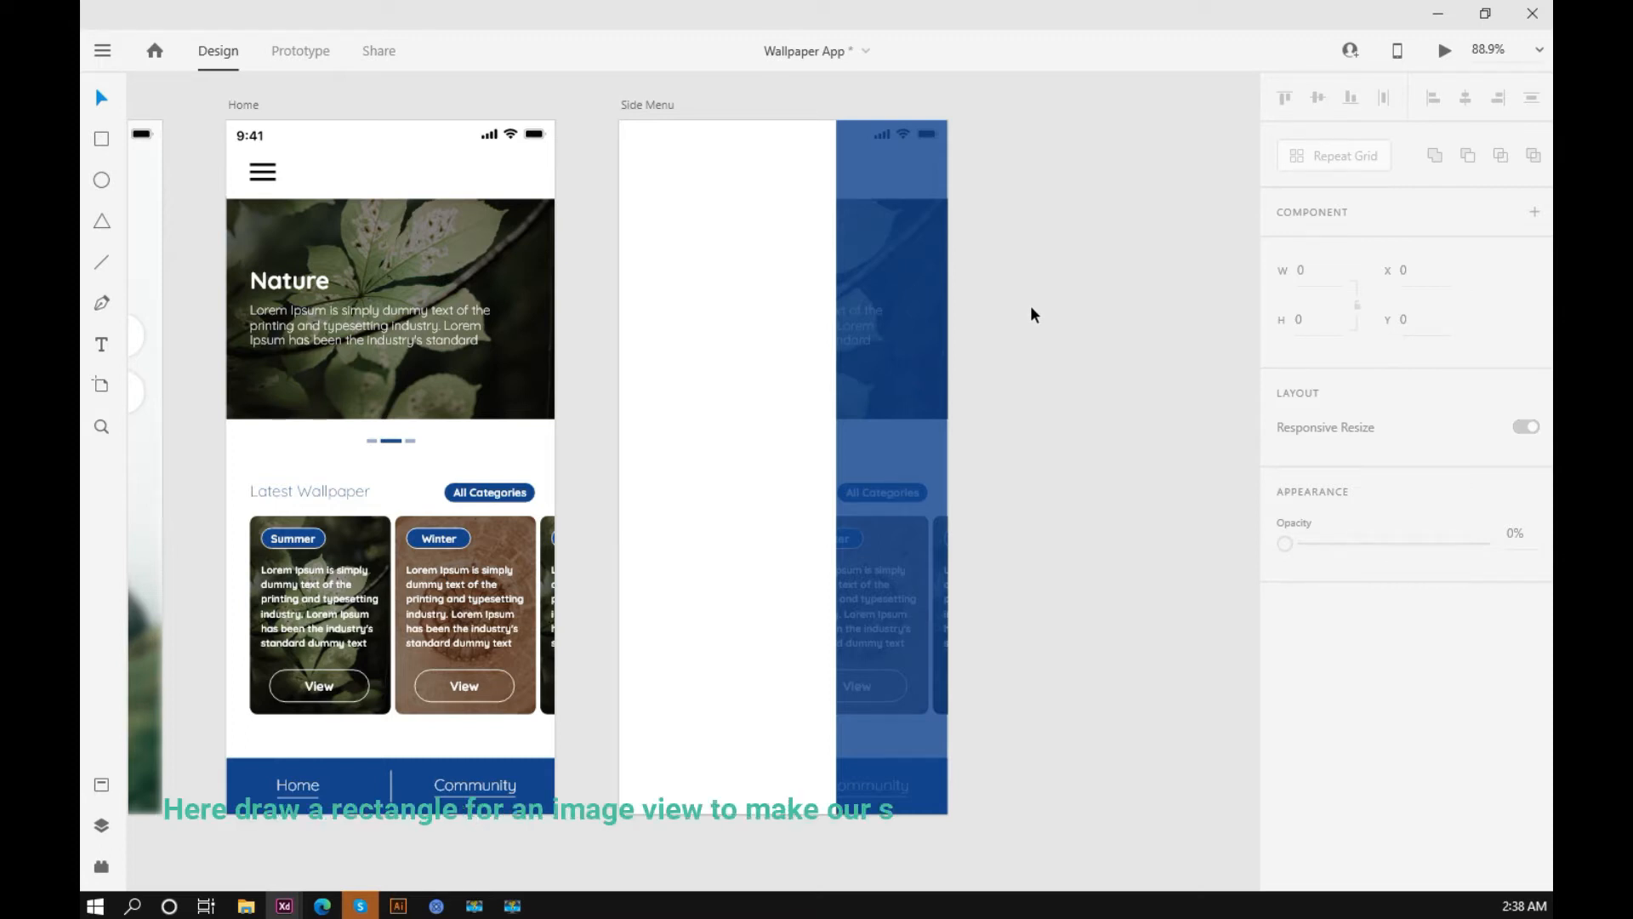
click(102, 140)
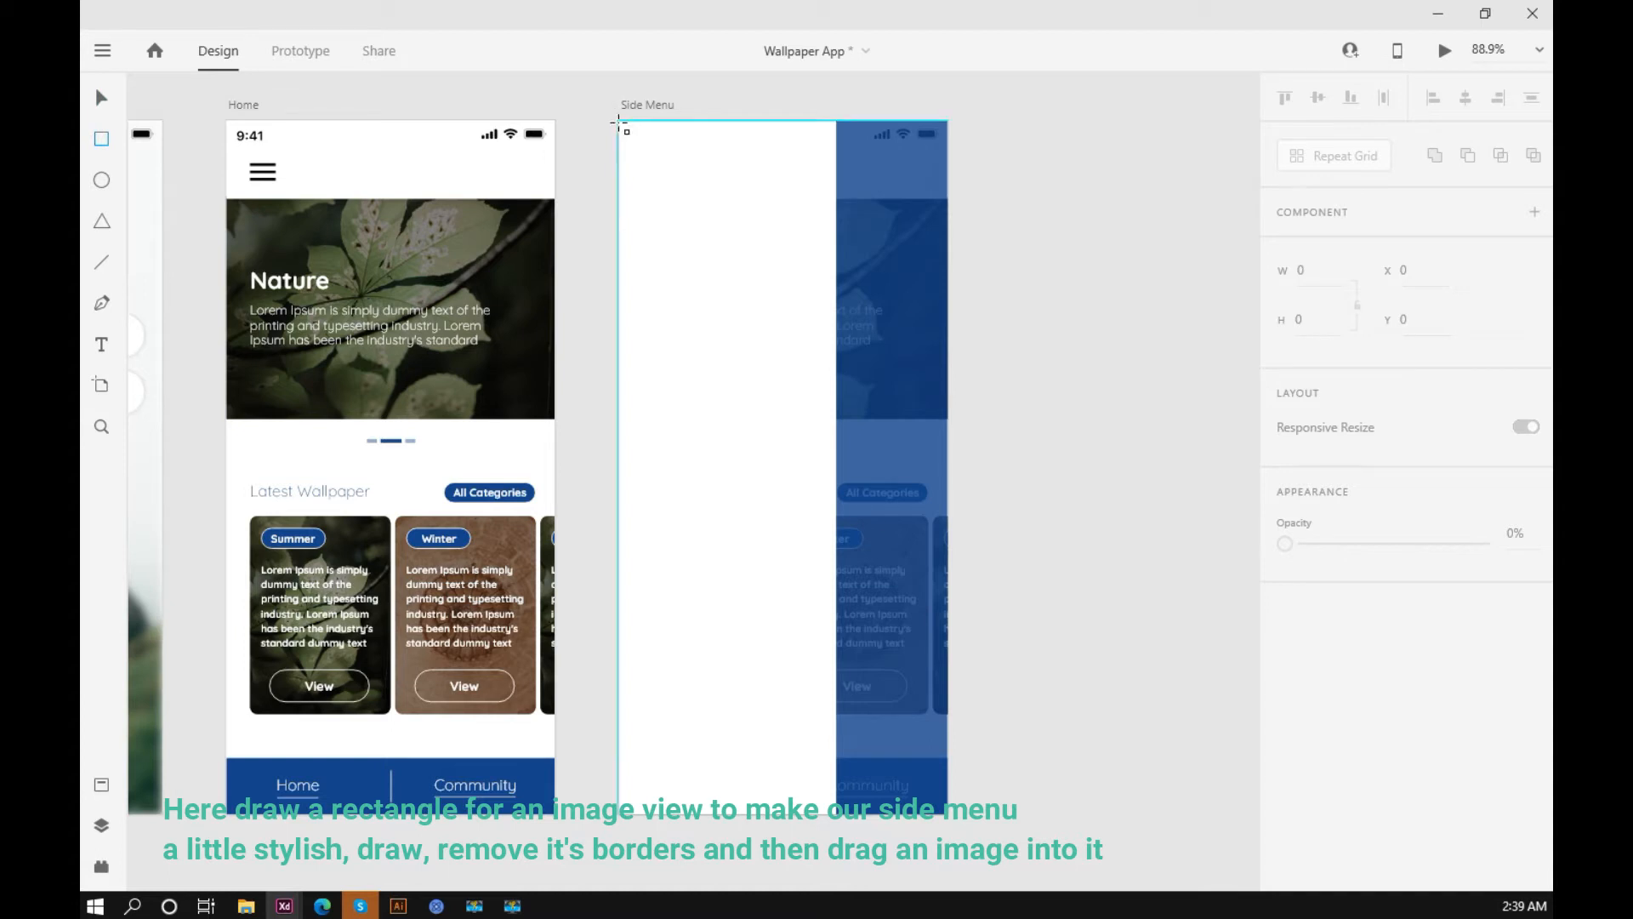
drag(619, 121, 837, 241)
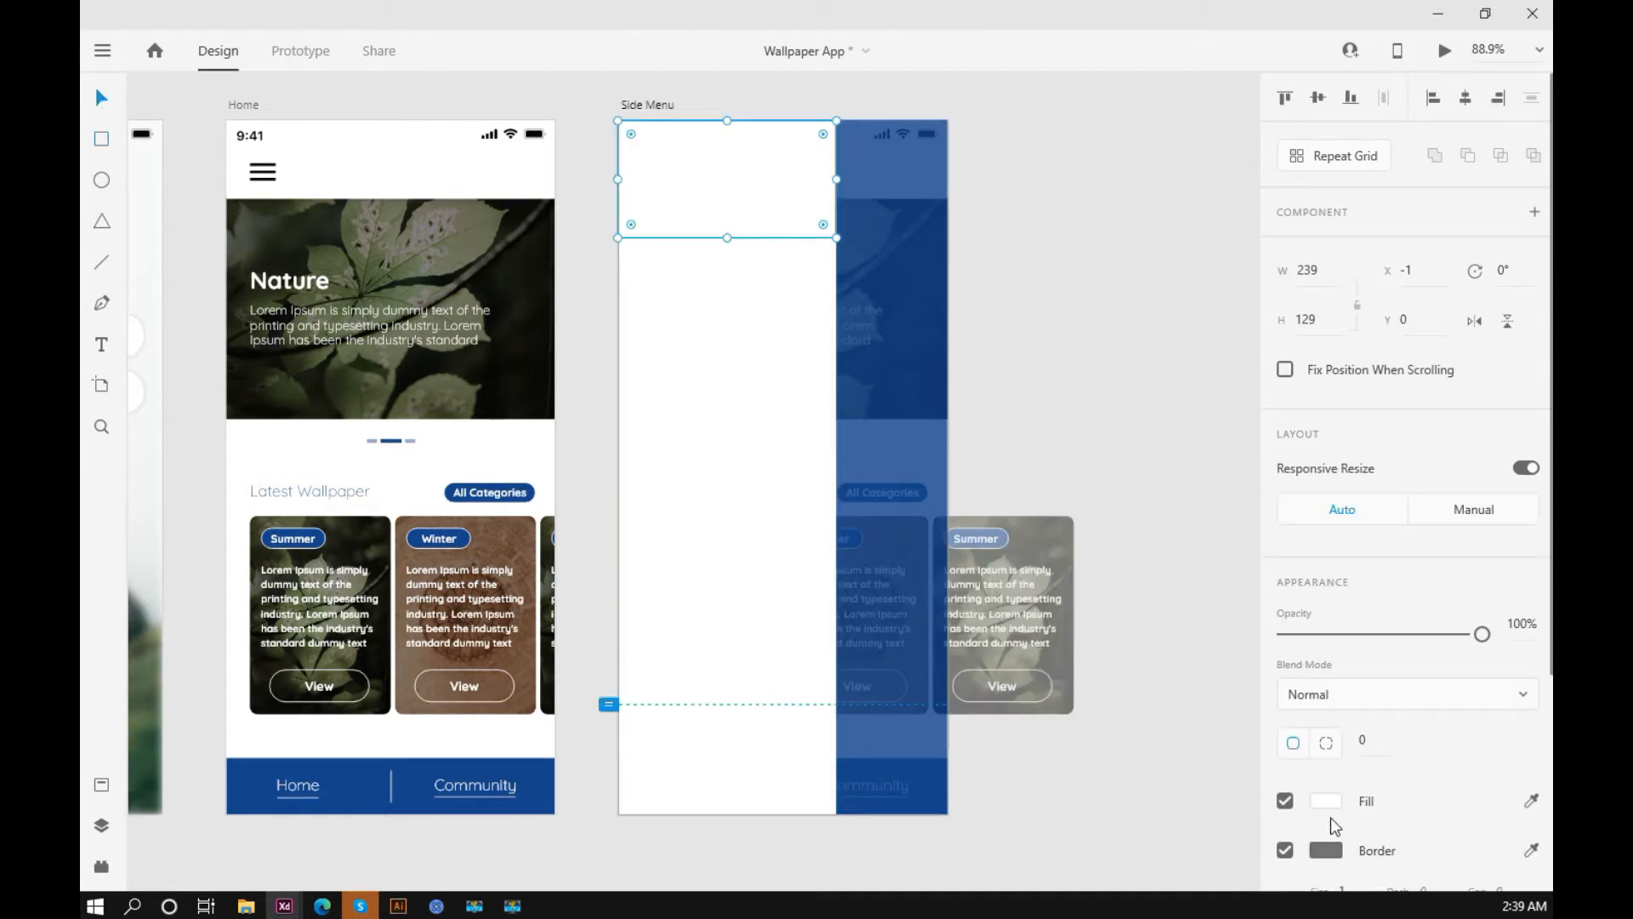
click(1286, 850)
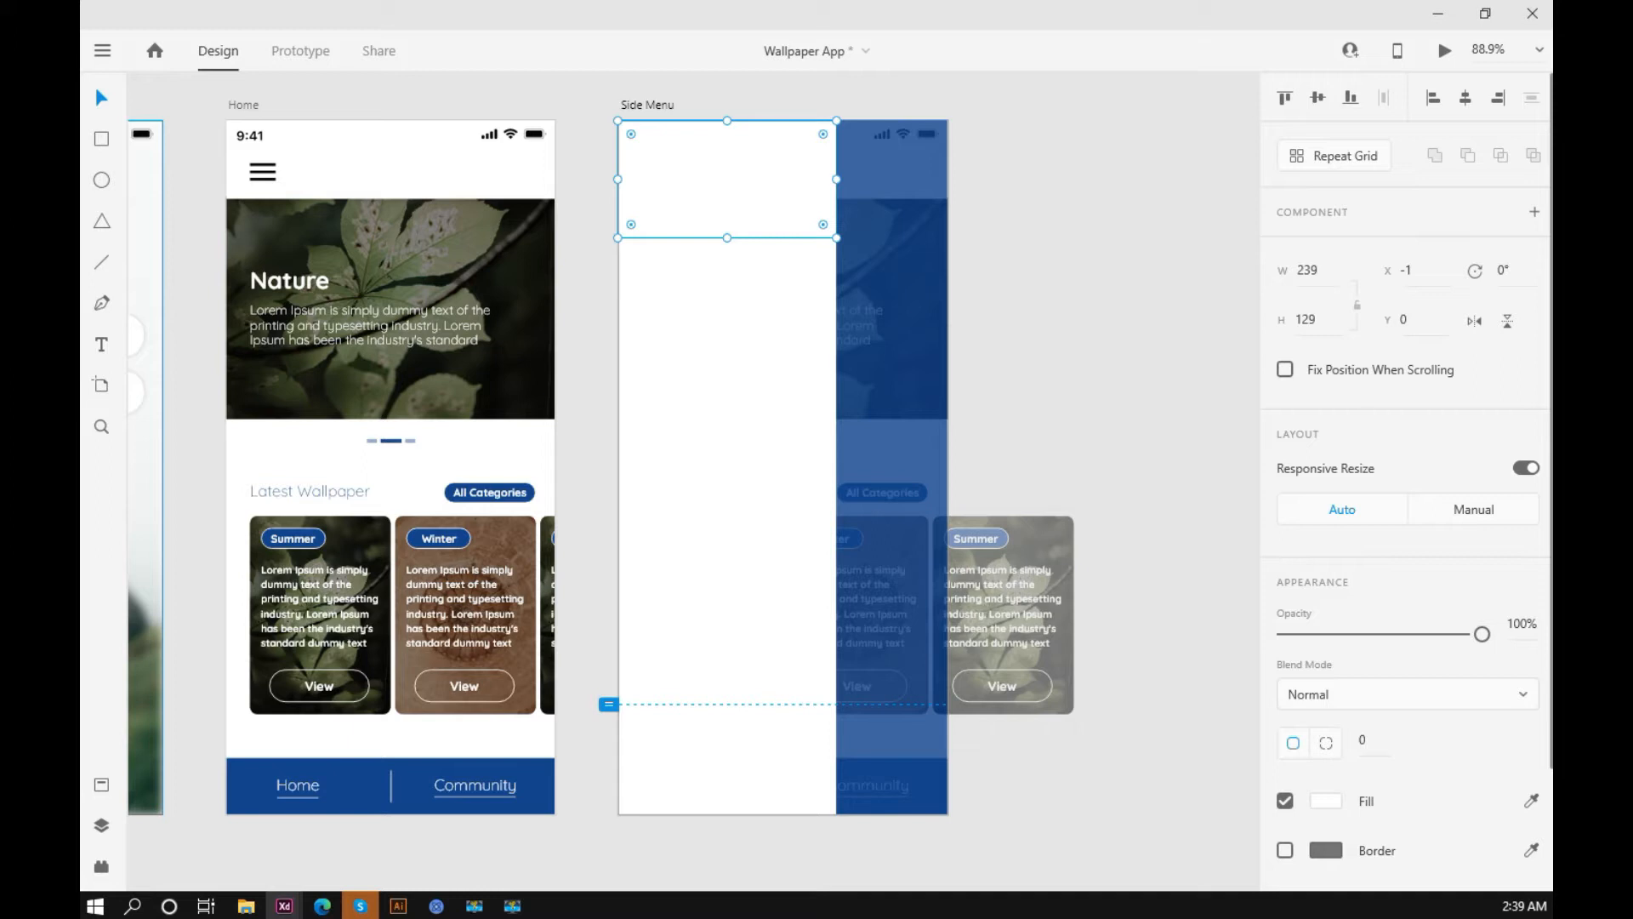
drag(726, 239, 726, 254)
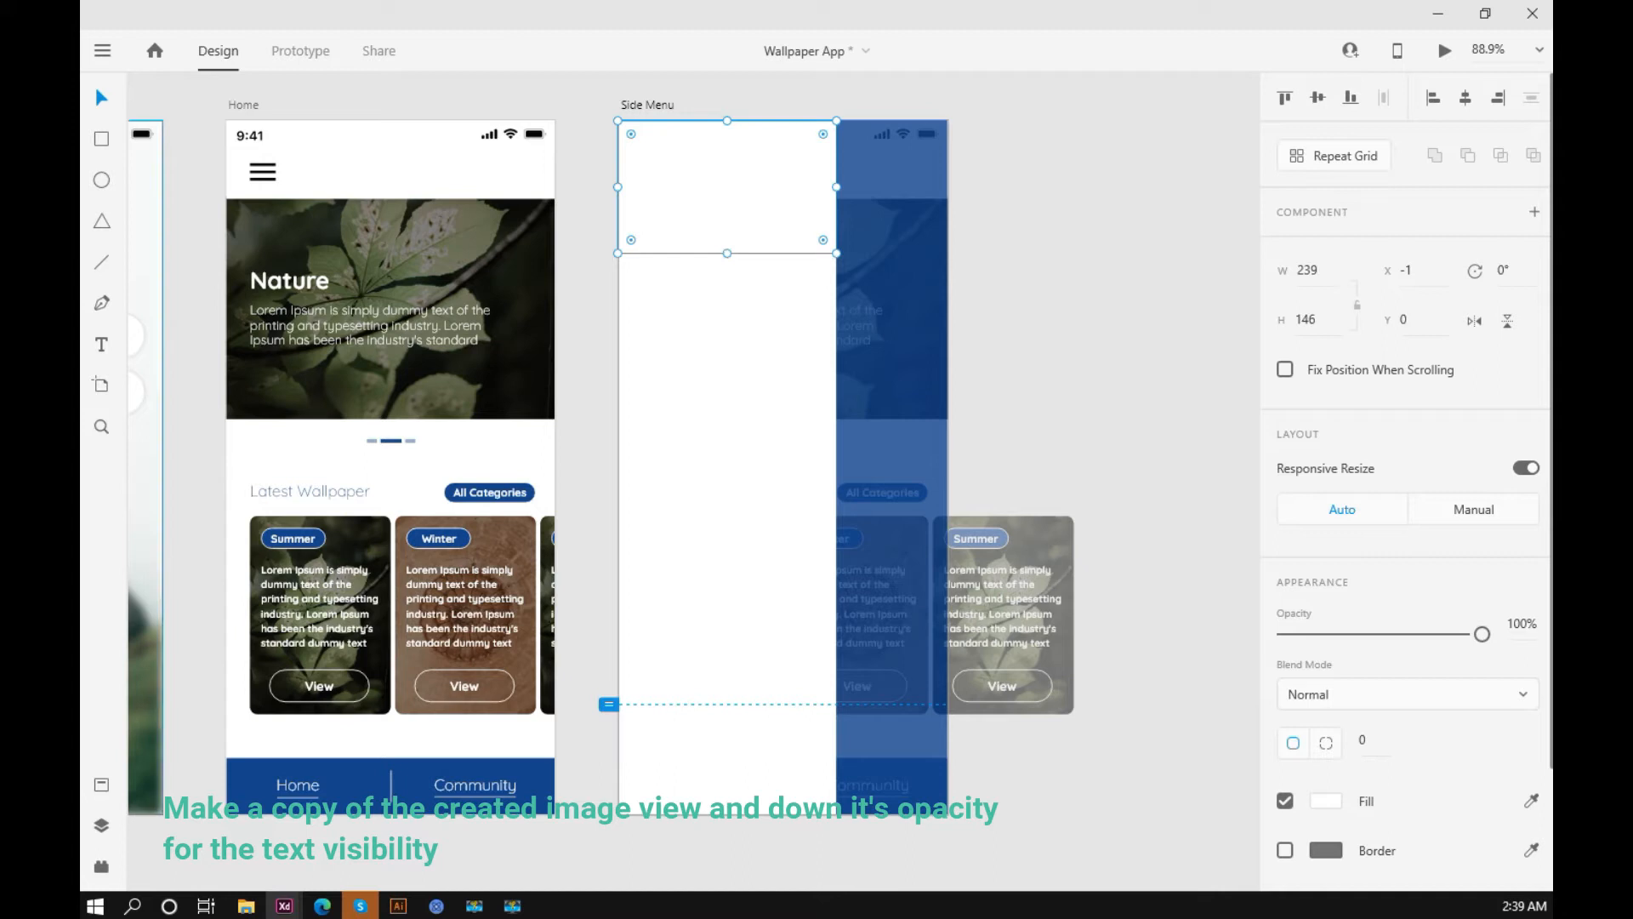
Step: Fill the menu header rectangle with the green leaf photo and place a copy of it beside the artboard
drag(731, 175, 1029, 286)
click(1095, 184)
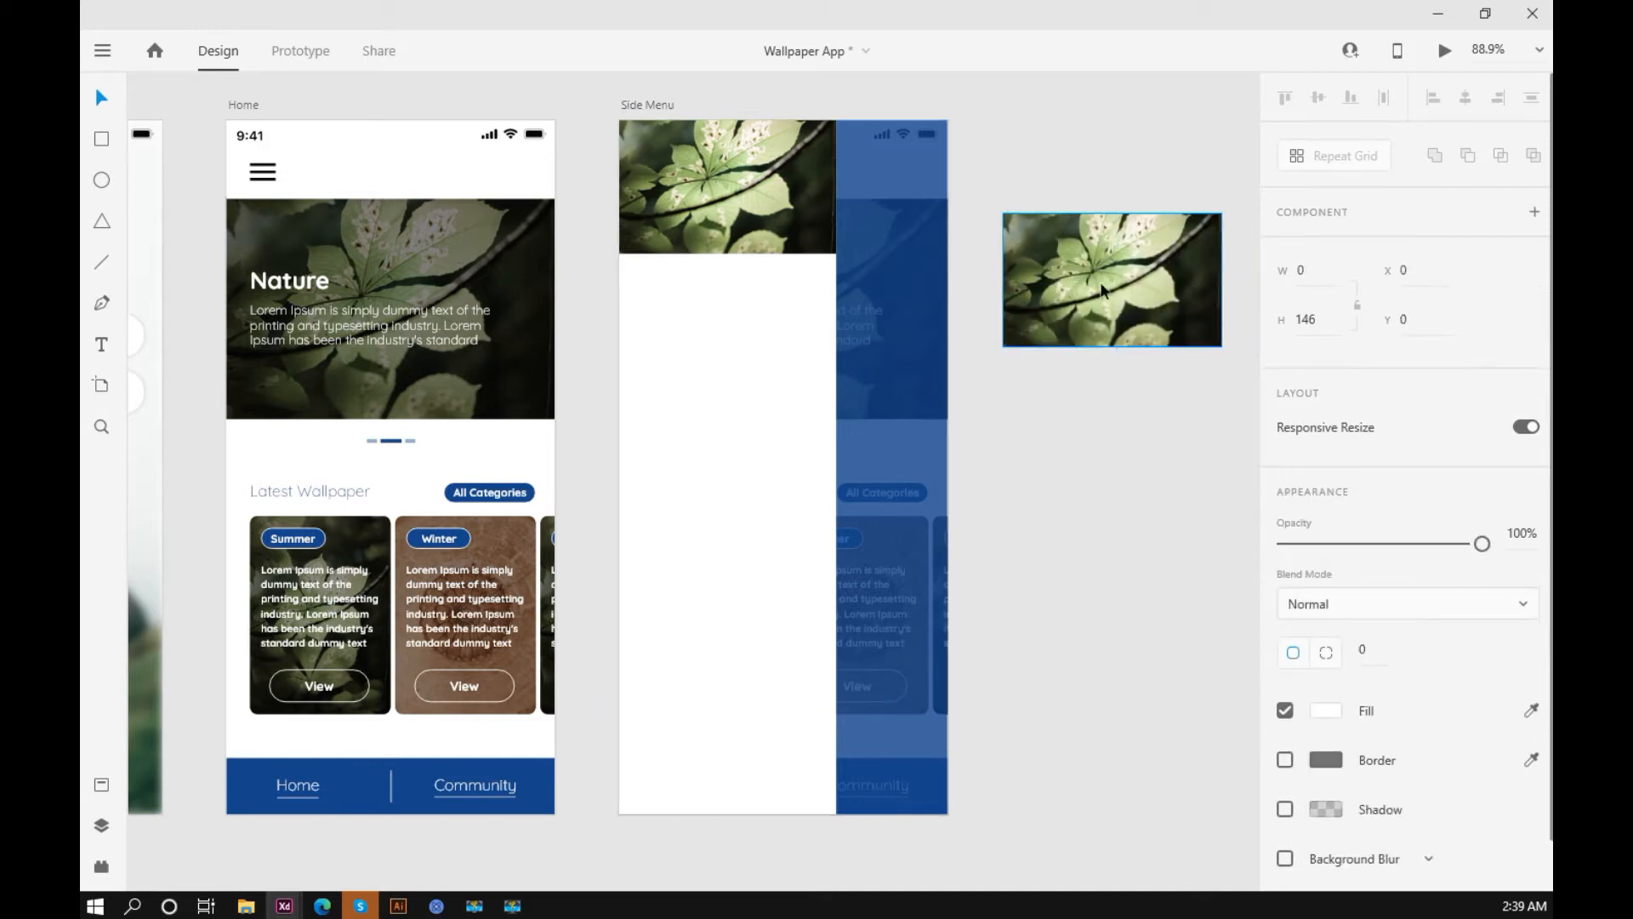
Step: Give the copied header rectangle a black fill at 44% opacity and align it over the leaf photo
click(1327, 714)
drag(1076, 710, 1006, 794)
click(1482, 543)
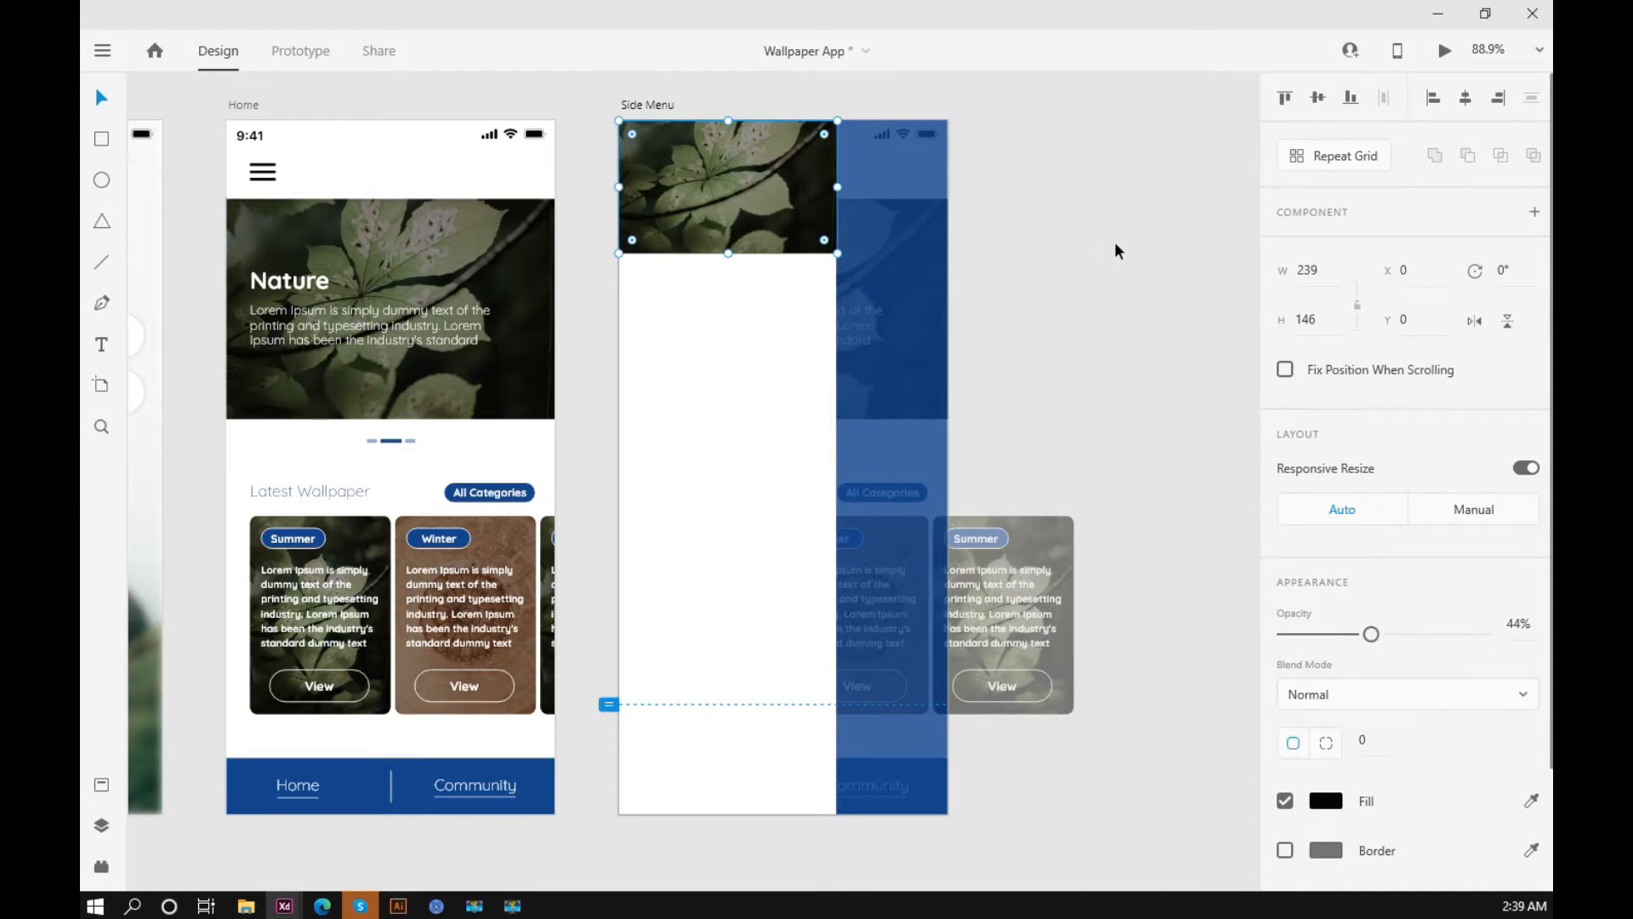
click(1115, 243)
scroll(1112, 247, down, 1)
drag(1094, 276, 1059, 298)
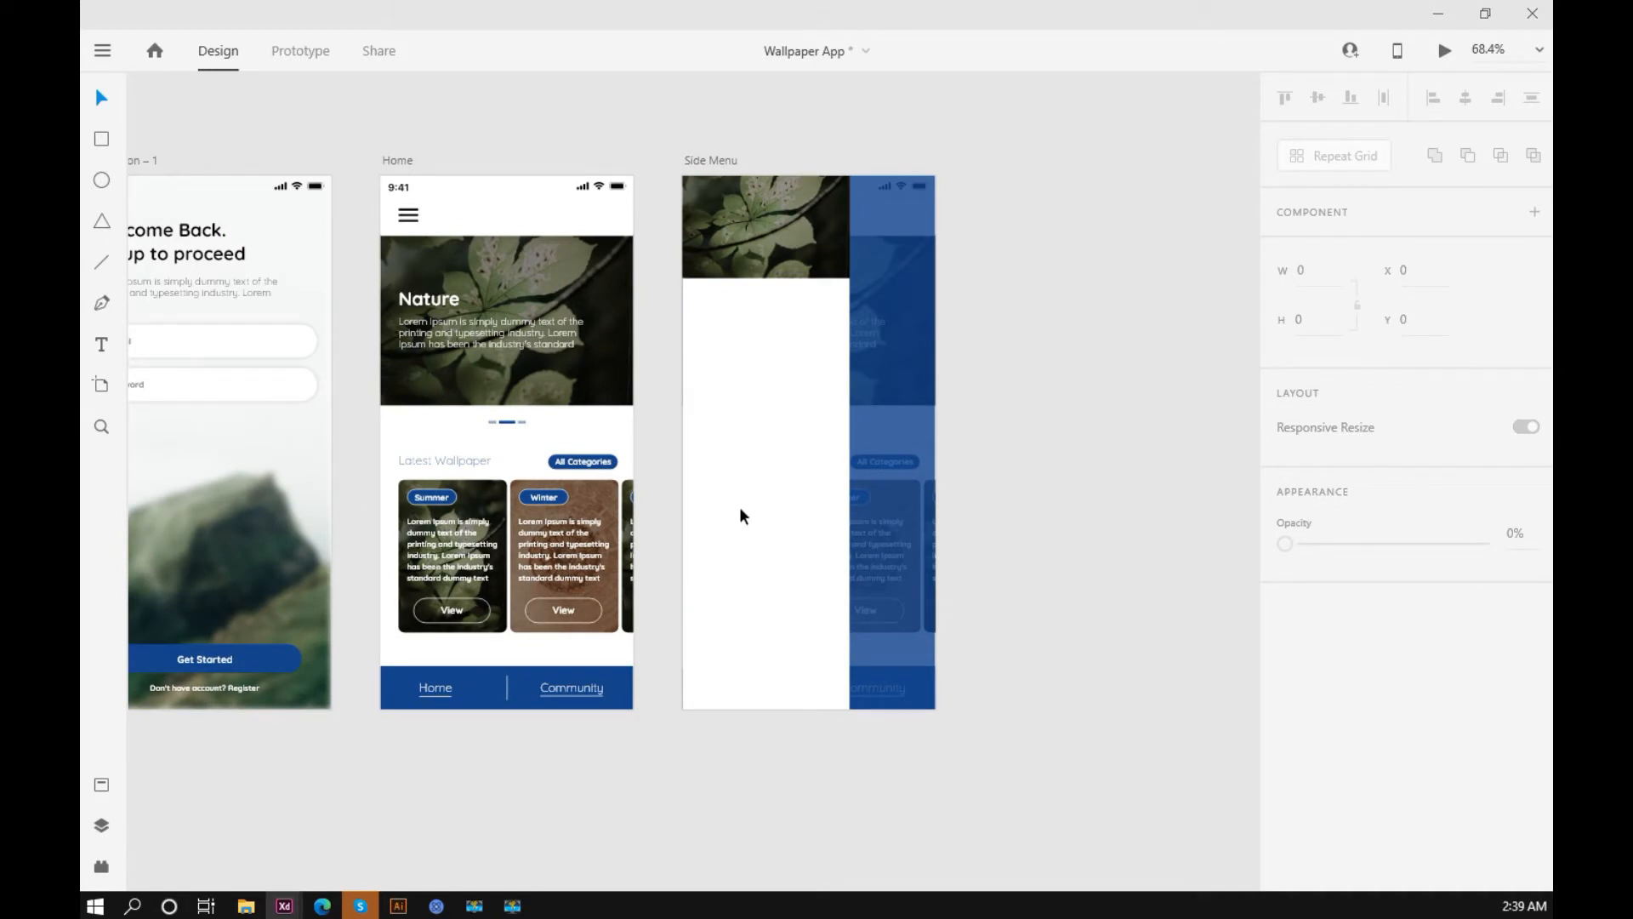
drag(1051, 423, 1049, 438)
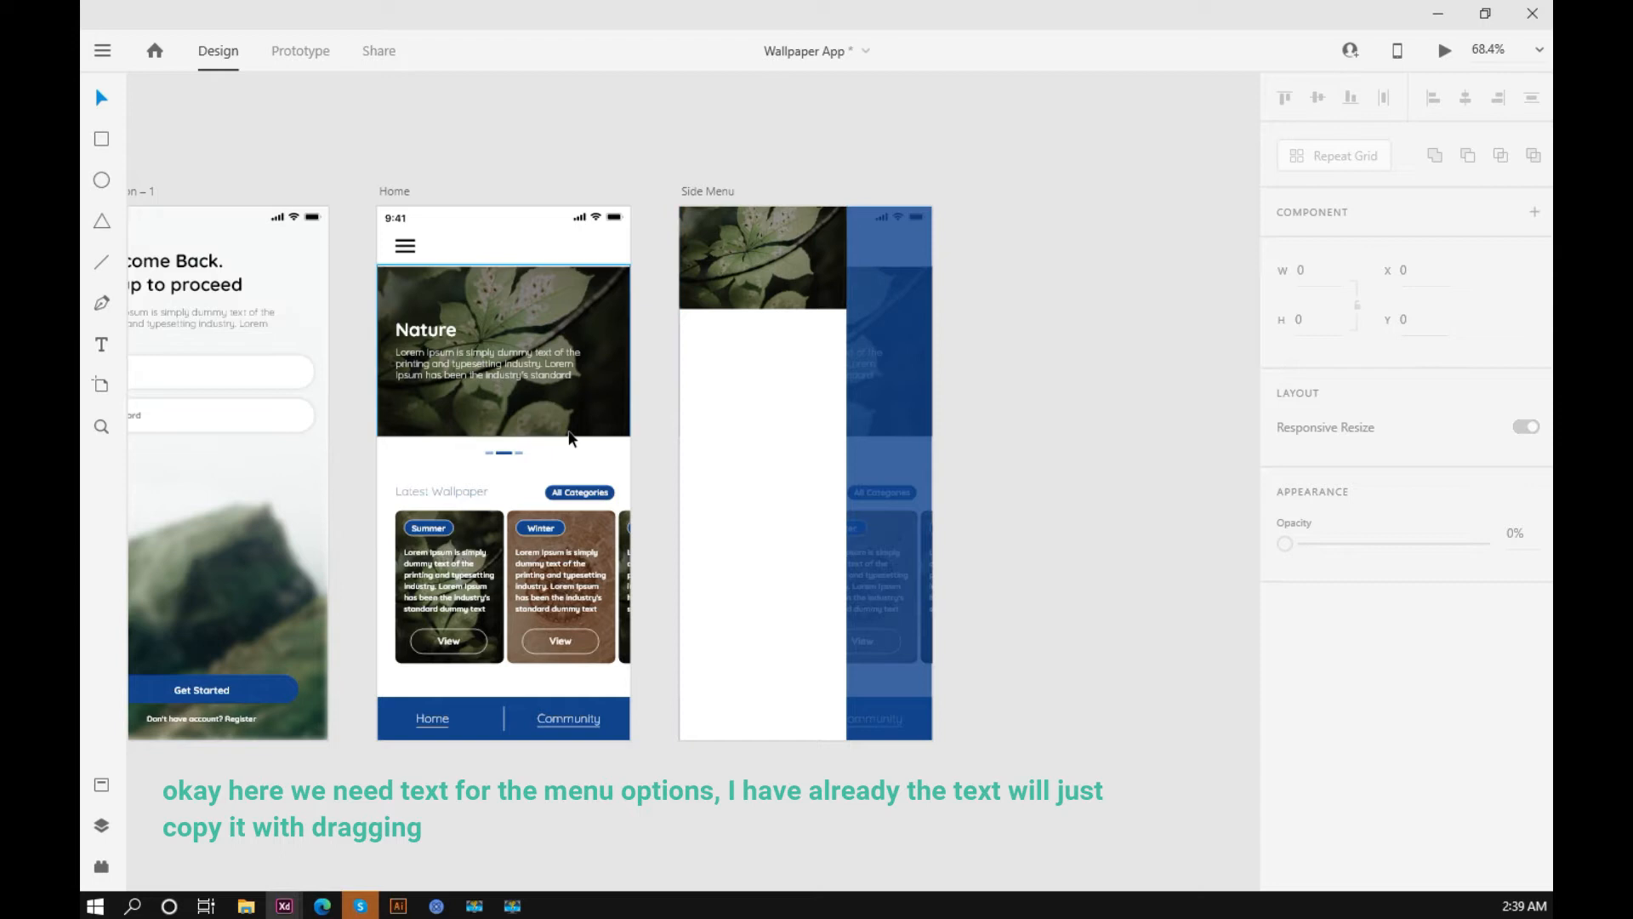
Step: Copy the "Latest Wallpaper" text from the Home artboard onto the white menu panel and set its size to 18
drag(416, 488, 711, 351)
scroll(723, 338, up, 4)
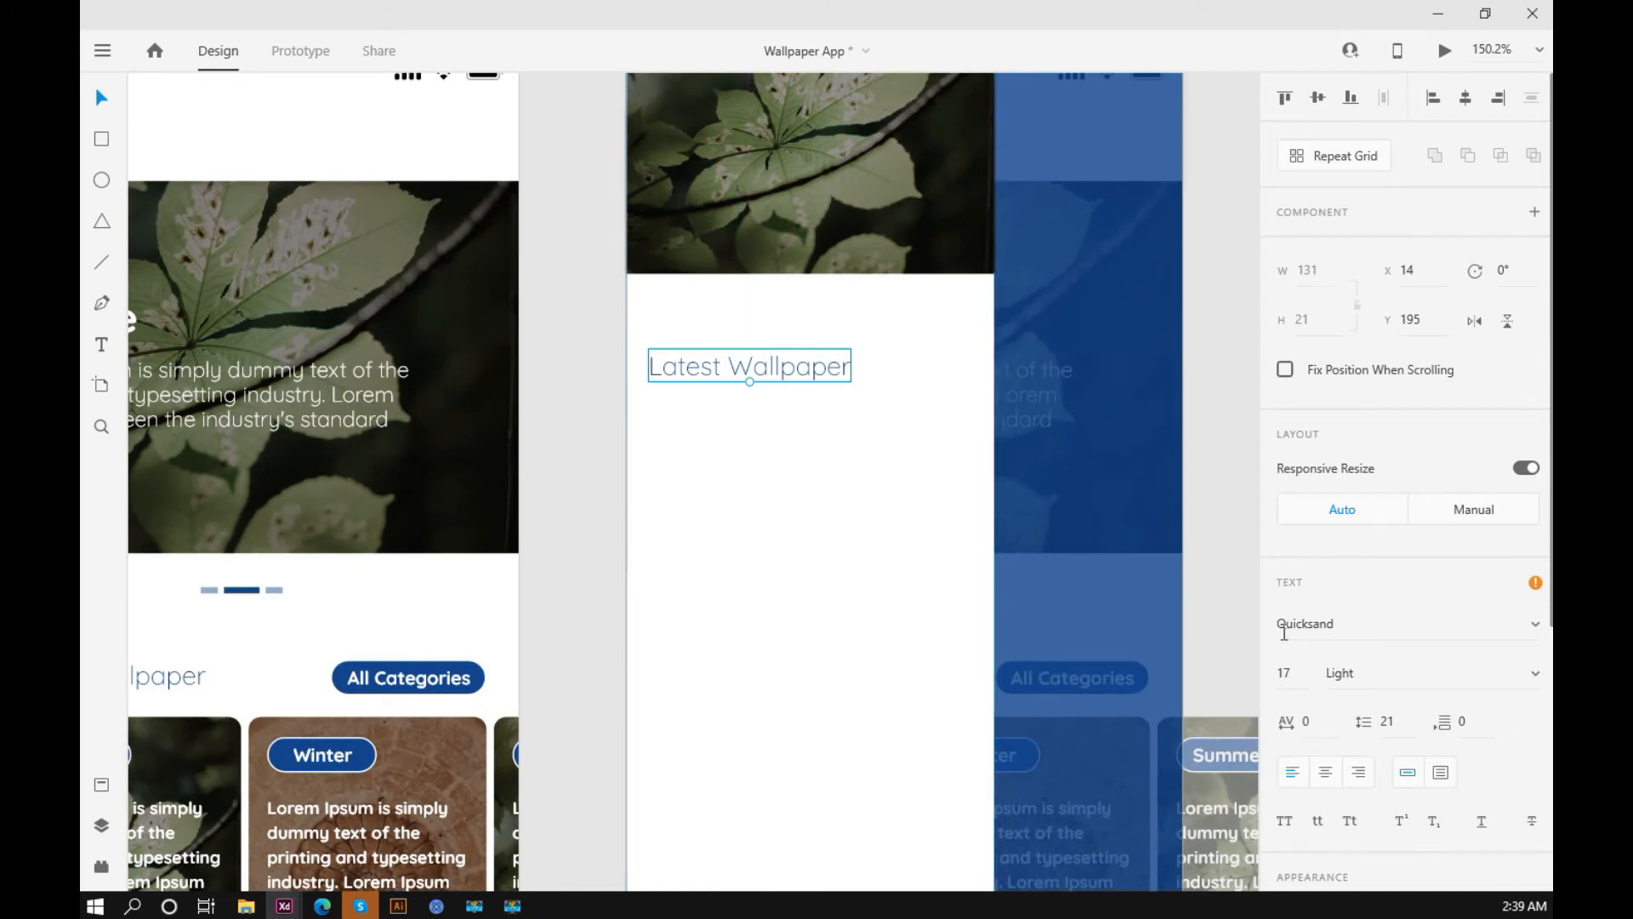
click(1305, 675)
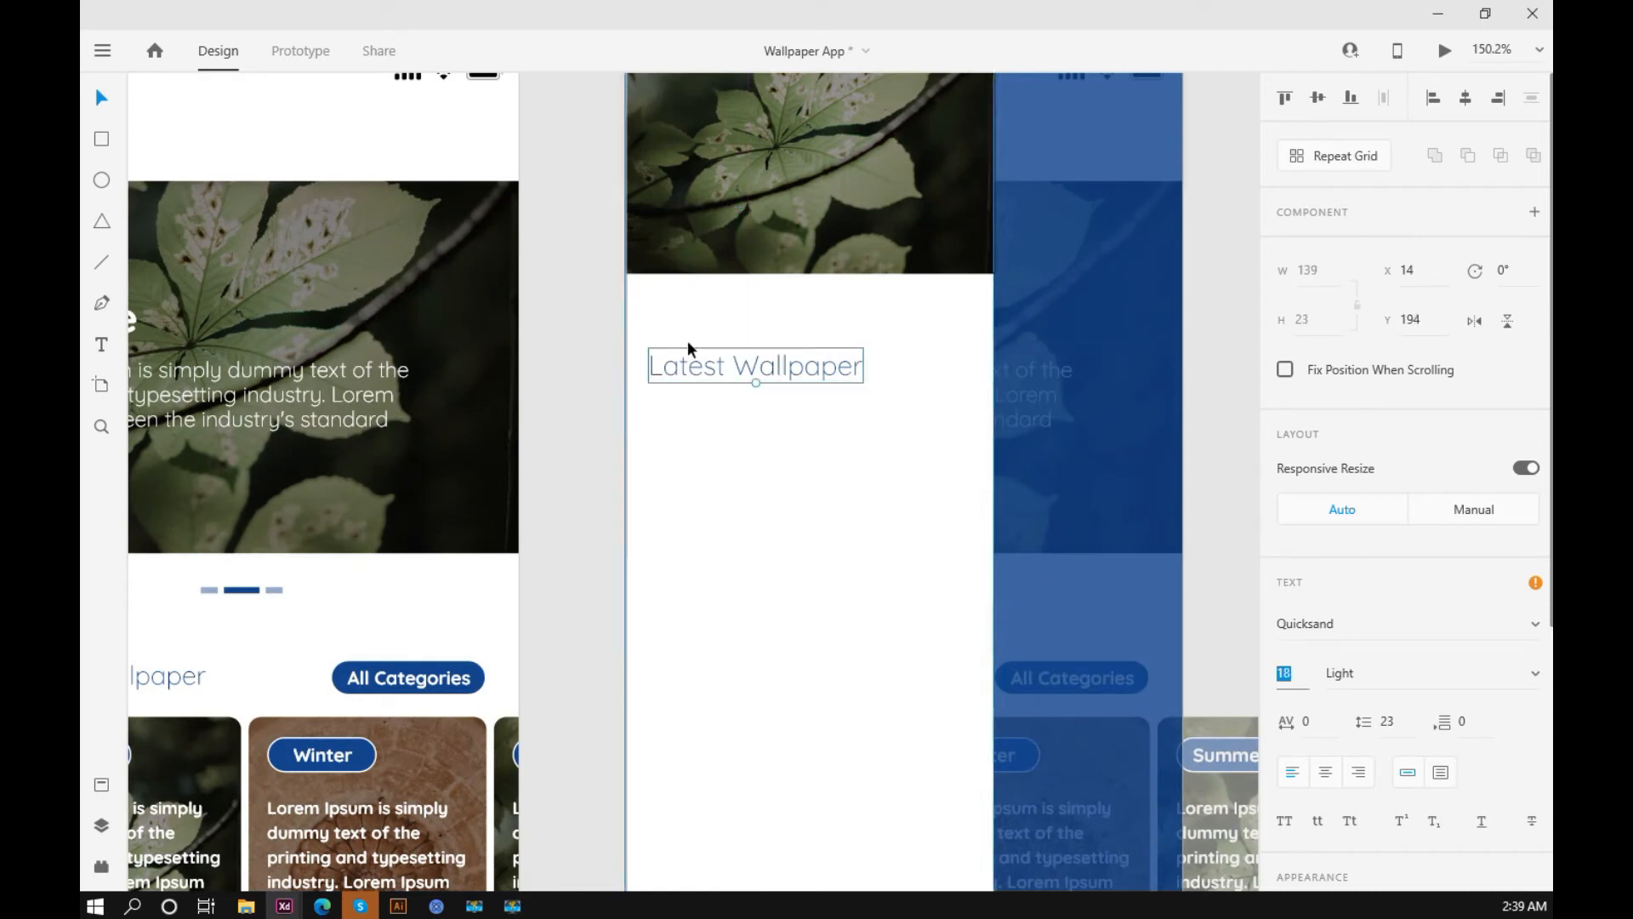
Step: Move the copied "Latest Wallpaper" text to X 22, Y 168, just below the menu header image
click(721, 374)
key(Right)
key(Right)
key(Right)
key(Right)
key(Right)
key(Right)
key(Right)
key(Right)
key(Up)
key(Up)
key(Up)
key(Up)
key(Up)
key(Up)
key(Up)
key(Up)
key(Up)
key(Up)
key(Up)
key(Up)
key(Up)
key(Up)
key(Up)
key(Up)
key(Up)
key(Up)
key(Up)
key(Up)
key(Up)
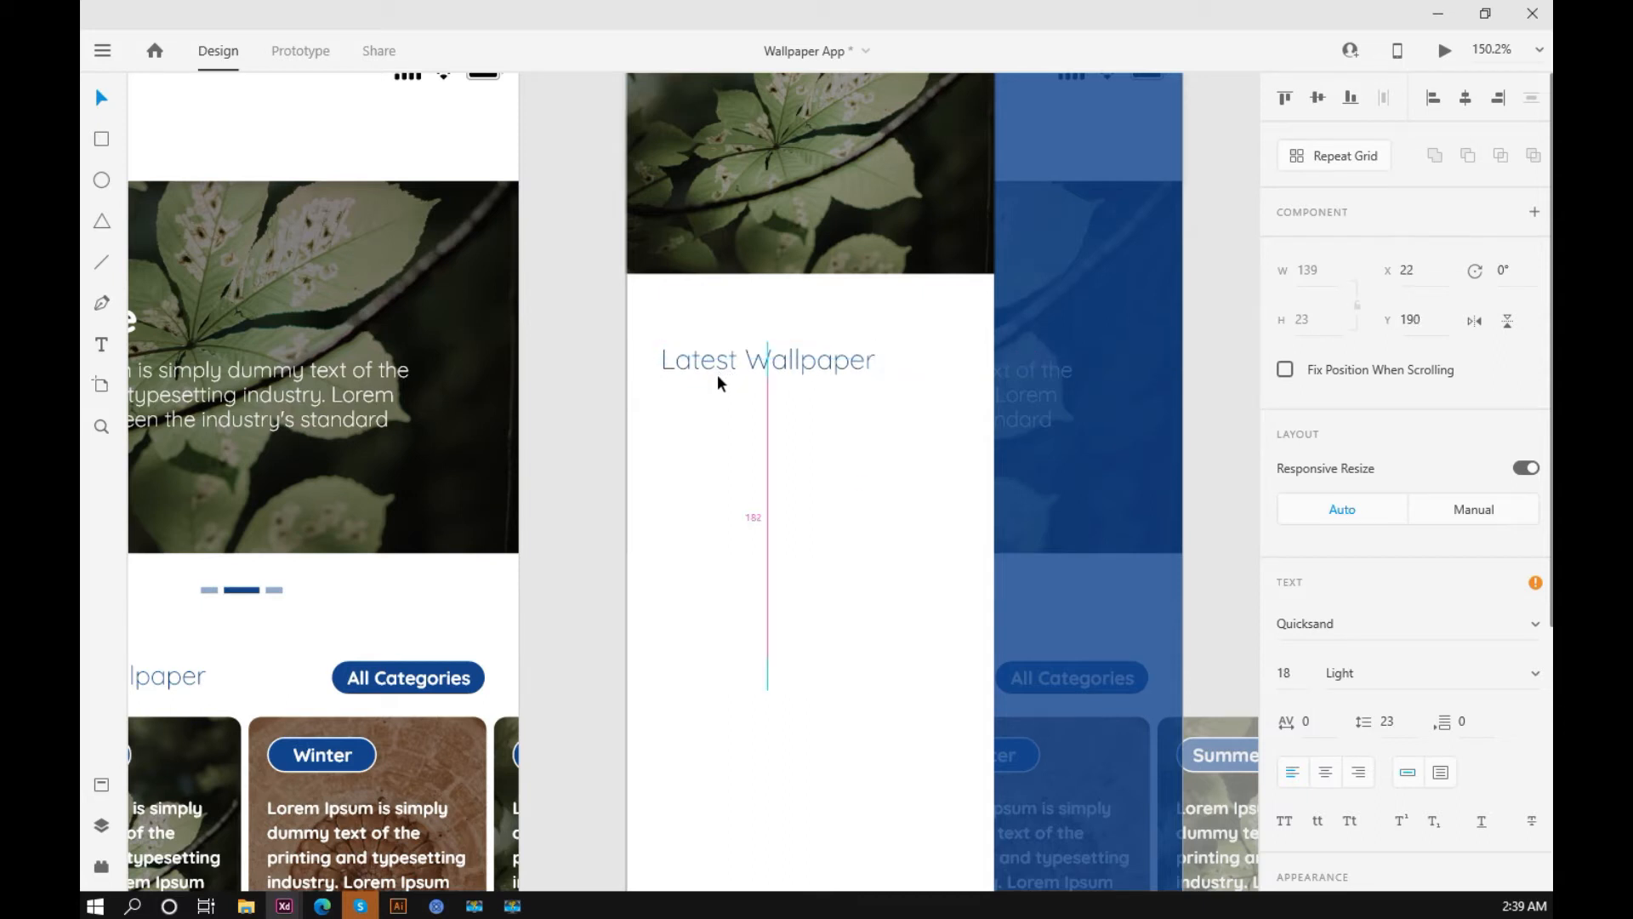
key(Up)
key(Up)
key(Up)
key(Up)
key(Up)
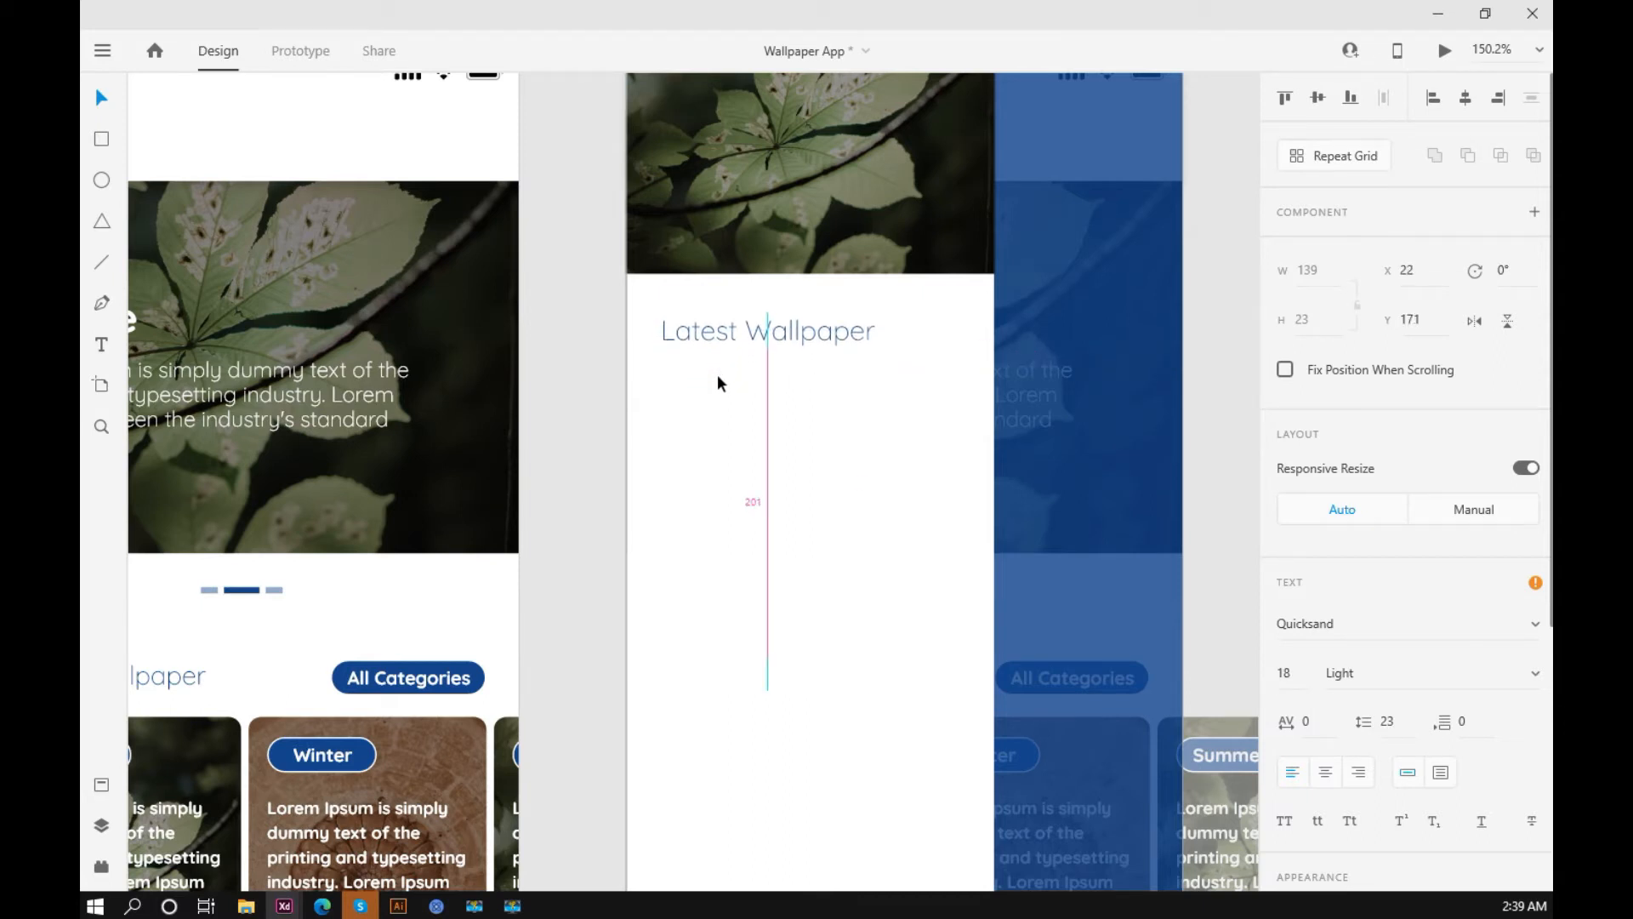
Step: Change the copied text on the menu panel to "All Categories"
scroll(717, 374, up, 3)
double_click(726, 477)
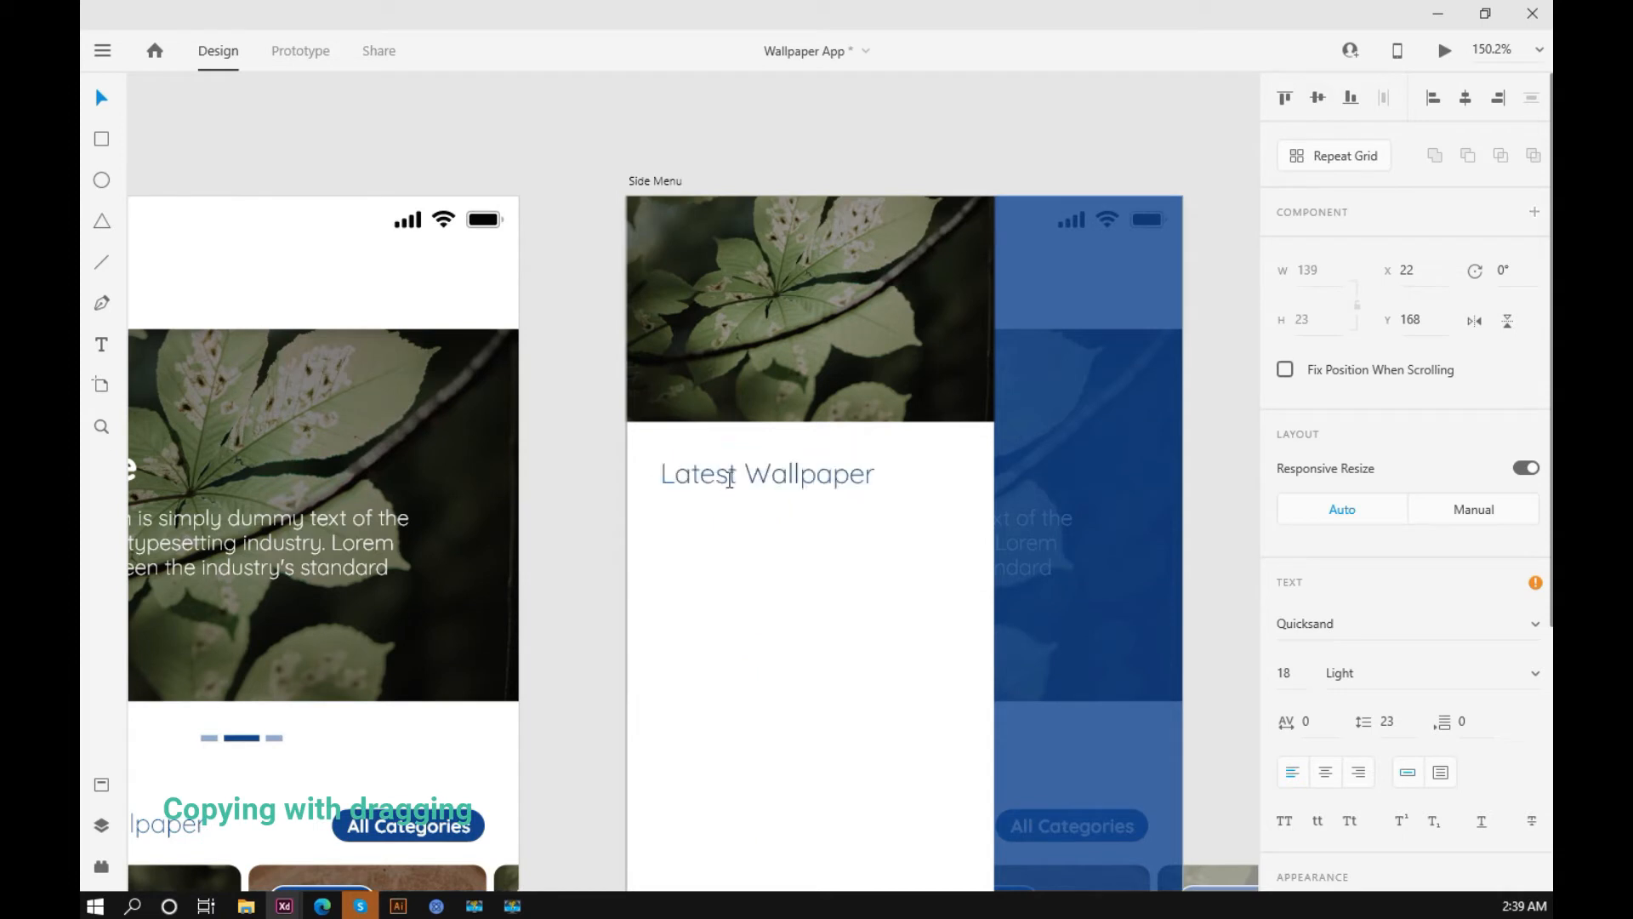
key(ctrl+a)
text(A)
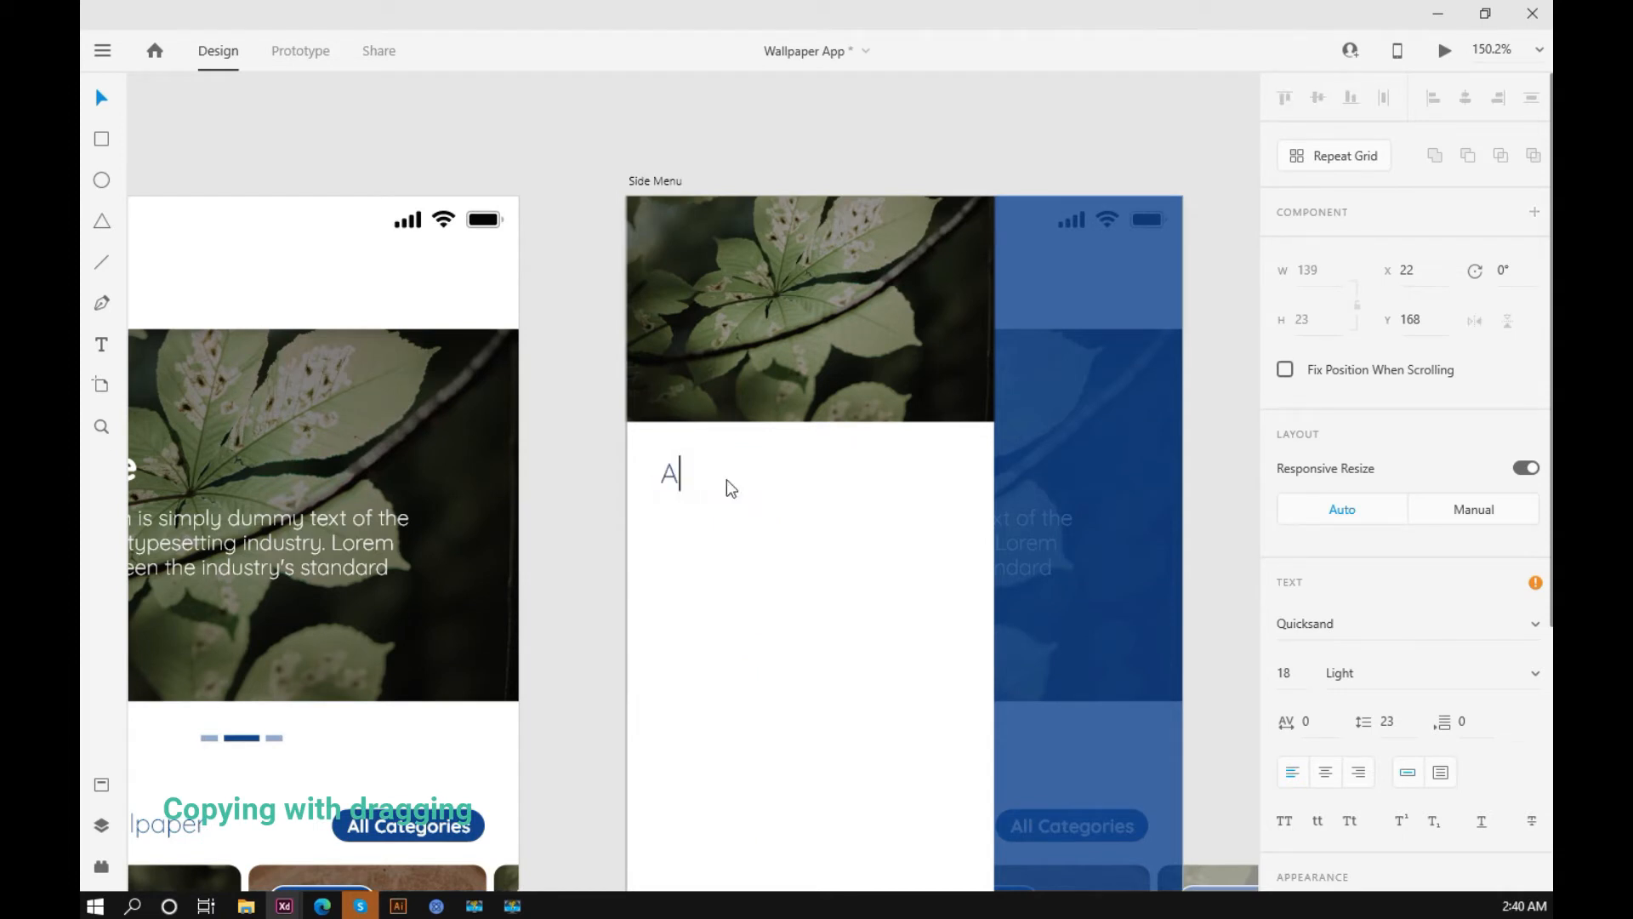
text(ll Categories)
key(Escape)
Step: Place a copy of "All Categories" directly below it and change its text to "Share"
drag(733, 473, 729, 519)
double_click(732, 525)
key(ctrl+a)
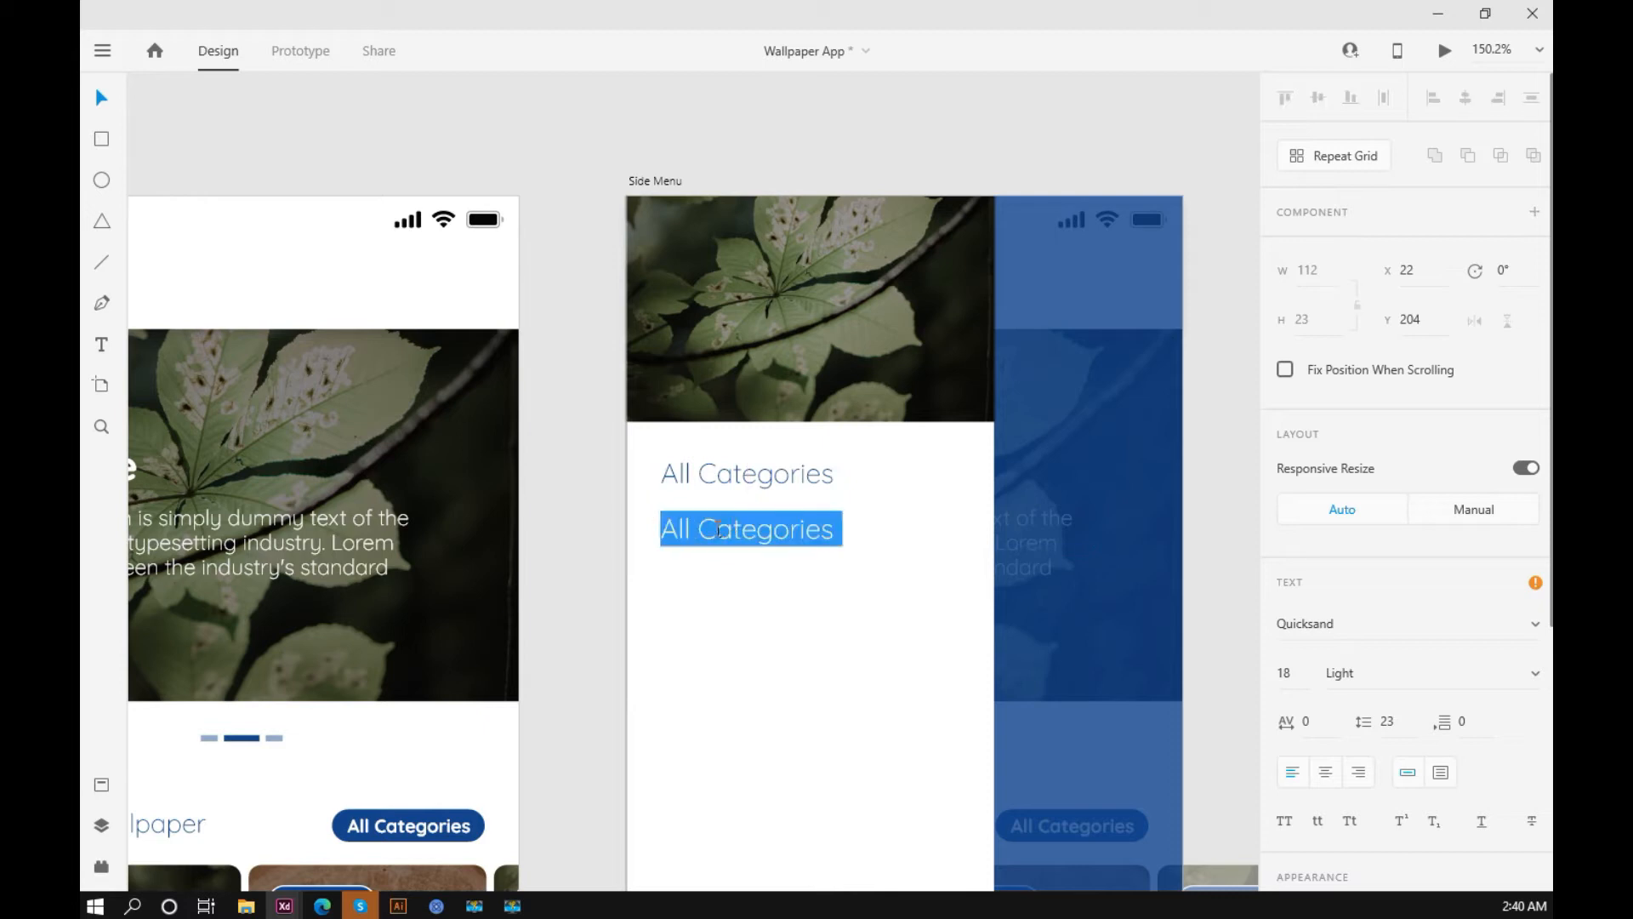
text(Sha)
key(BackSpace)
text(hare)
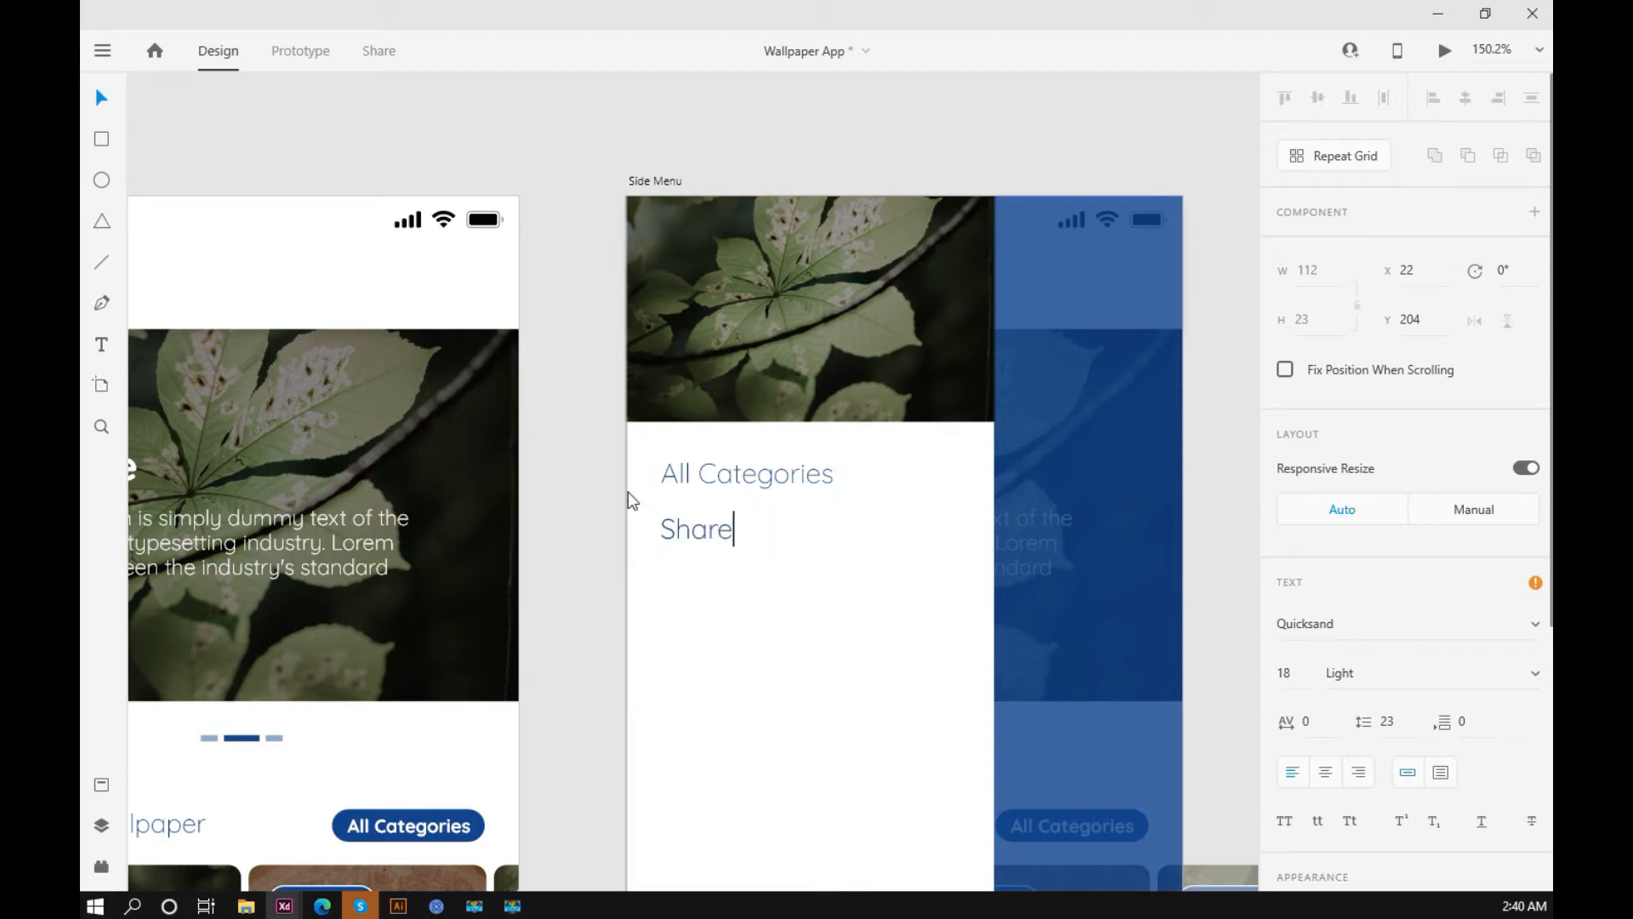
key(Escape)
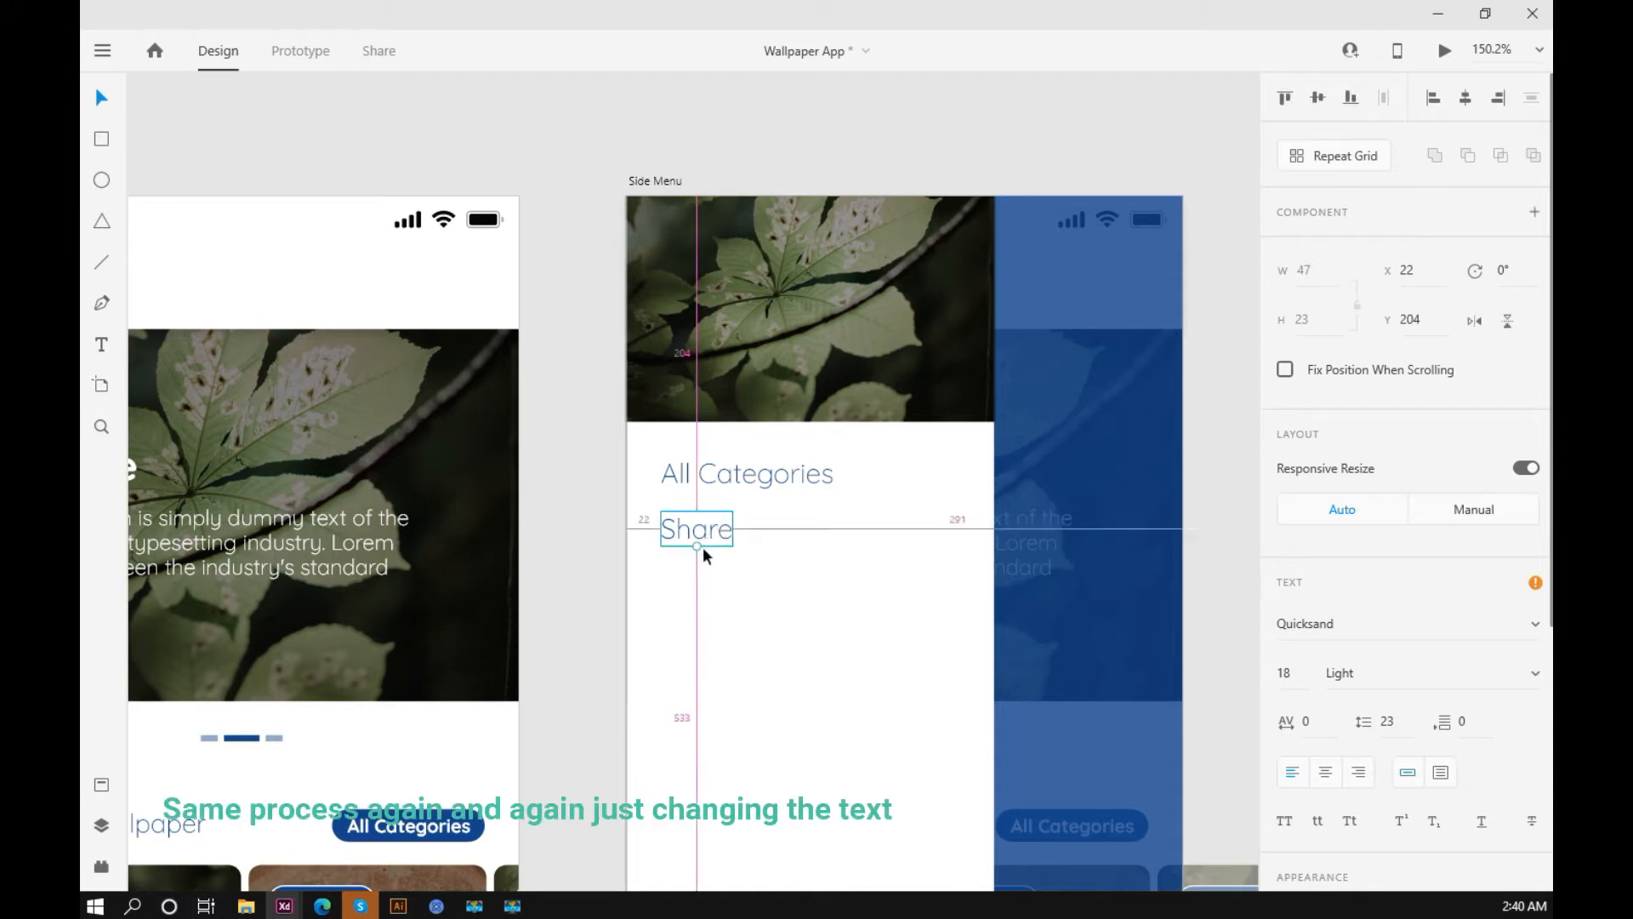
Step: Place a copy of the "Share" option below it and change its text to "Rate Us"
drag(703, 529, 699, 580)
double_click(700, 582)
click(702, 582)
key(ctrl+a)
text(Rate Us)
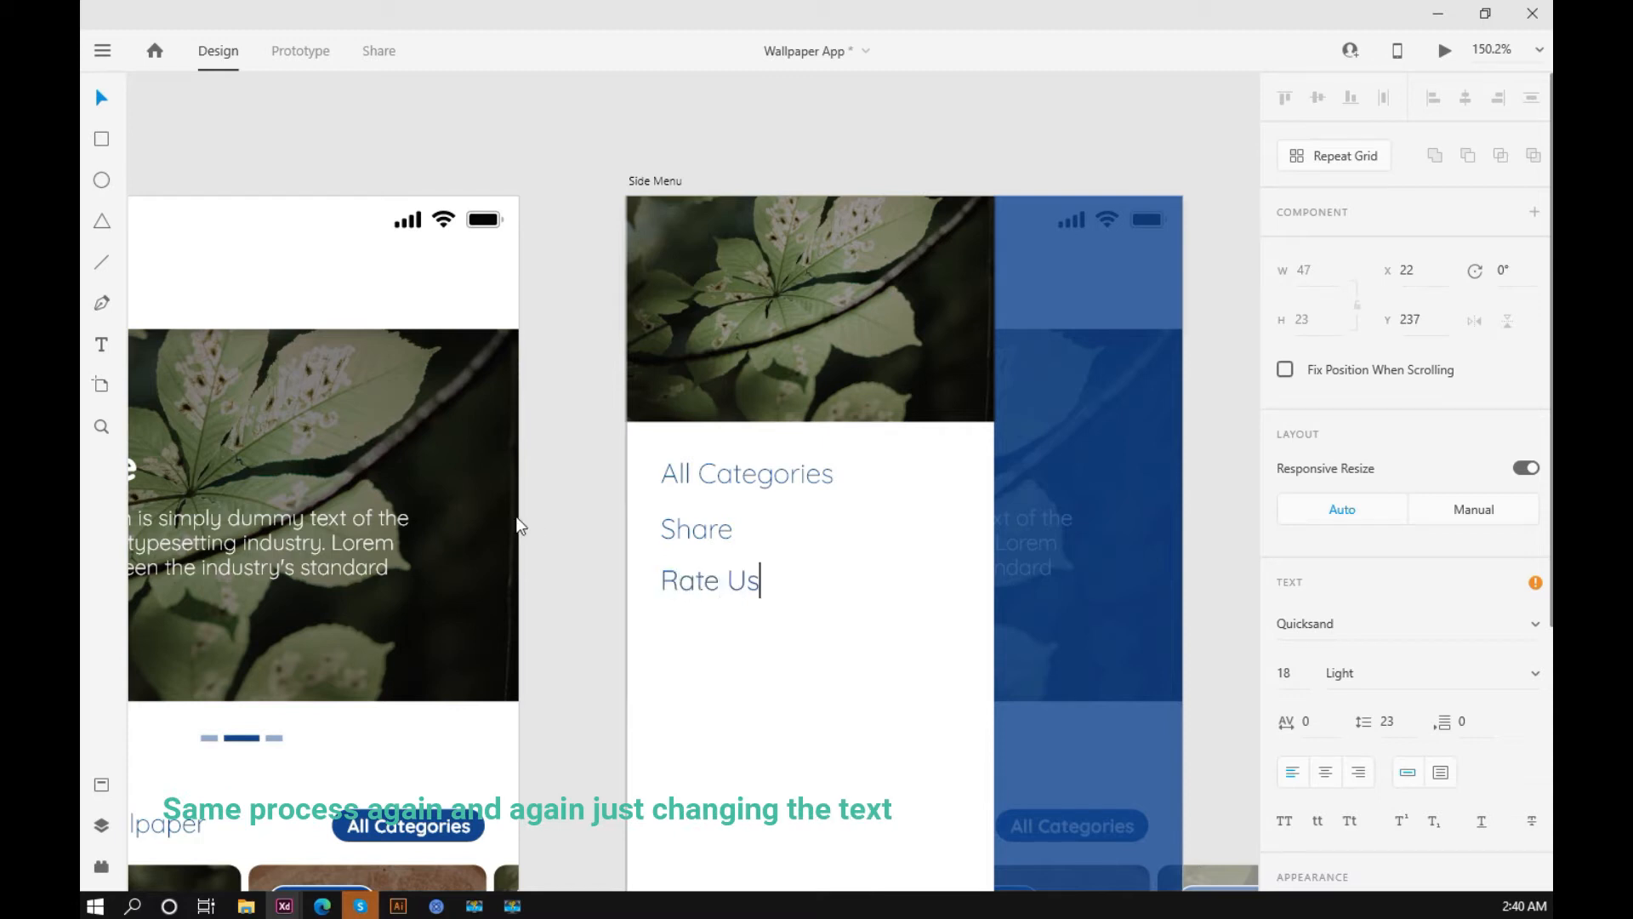
key(Escape)
Step: Place a copy of the "Rate Us" option below it and change its text to "Register"
drag(696, 575, 698, 630)
double_click(697, 630)
text(Register)
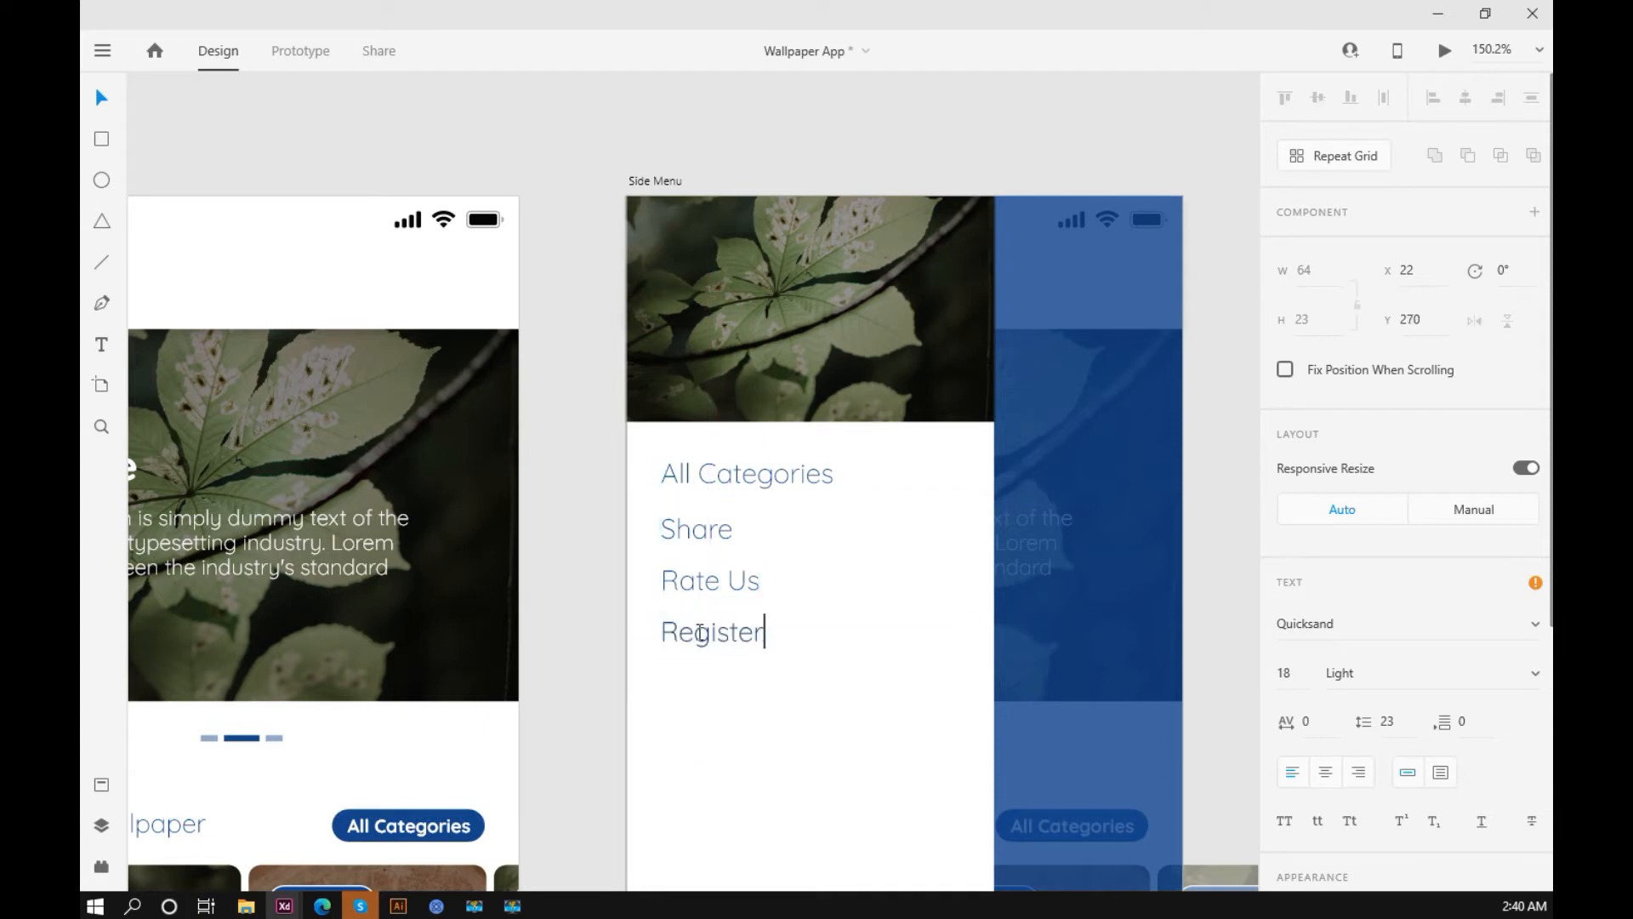
Step: Place a copy of the "Register" option below it and change its text to "Login"
scroll(702, 493, down, 2)
drag(702, 493, 700, 541)
double_click(702, 541)
text(Login)
key(Escape)
Step: Spread the five menu options further apart with even vertical gaps on the white panel
scroll(549, 397, down, 3)
drag(634, 462, 641, 389)
shift+click(645, 427)
shift+click(617, 397)
shift+click(641, 379)
click(1036, 369)
scroll(1036, 376, down, 1)
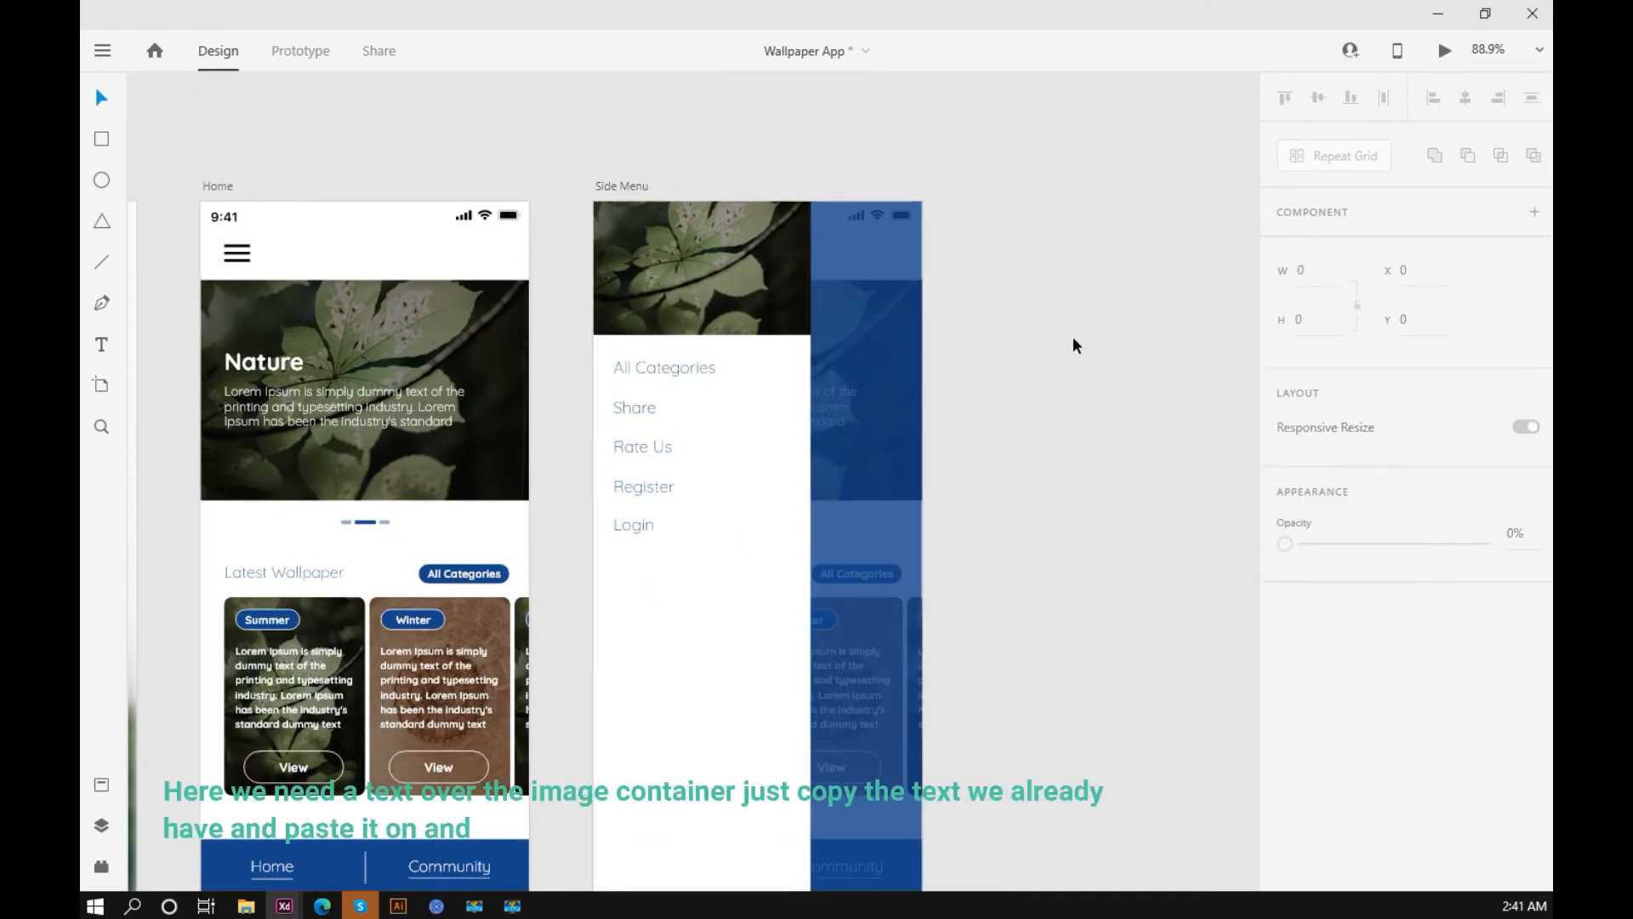
Step: Copy the "All Categories" text onto the lower part of the header image and sample white as its fill
drag(1071, 498, 989, 438)
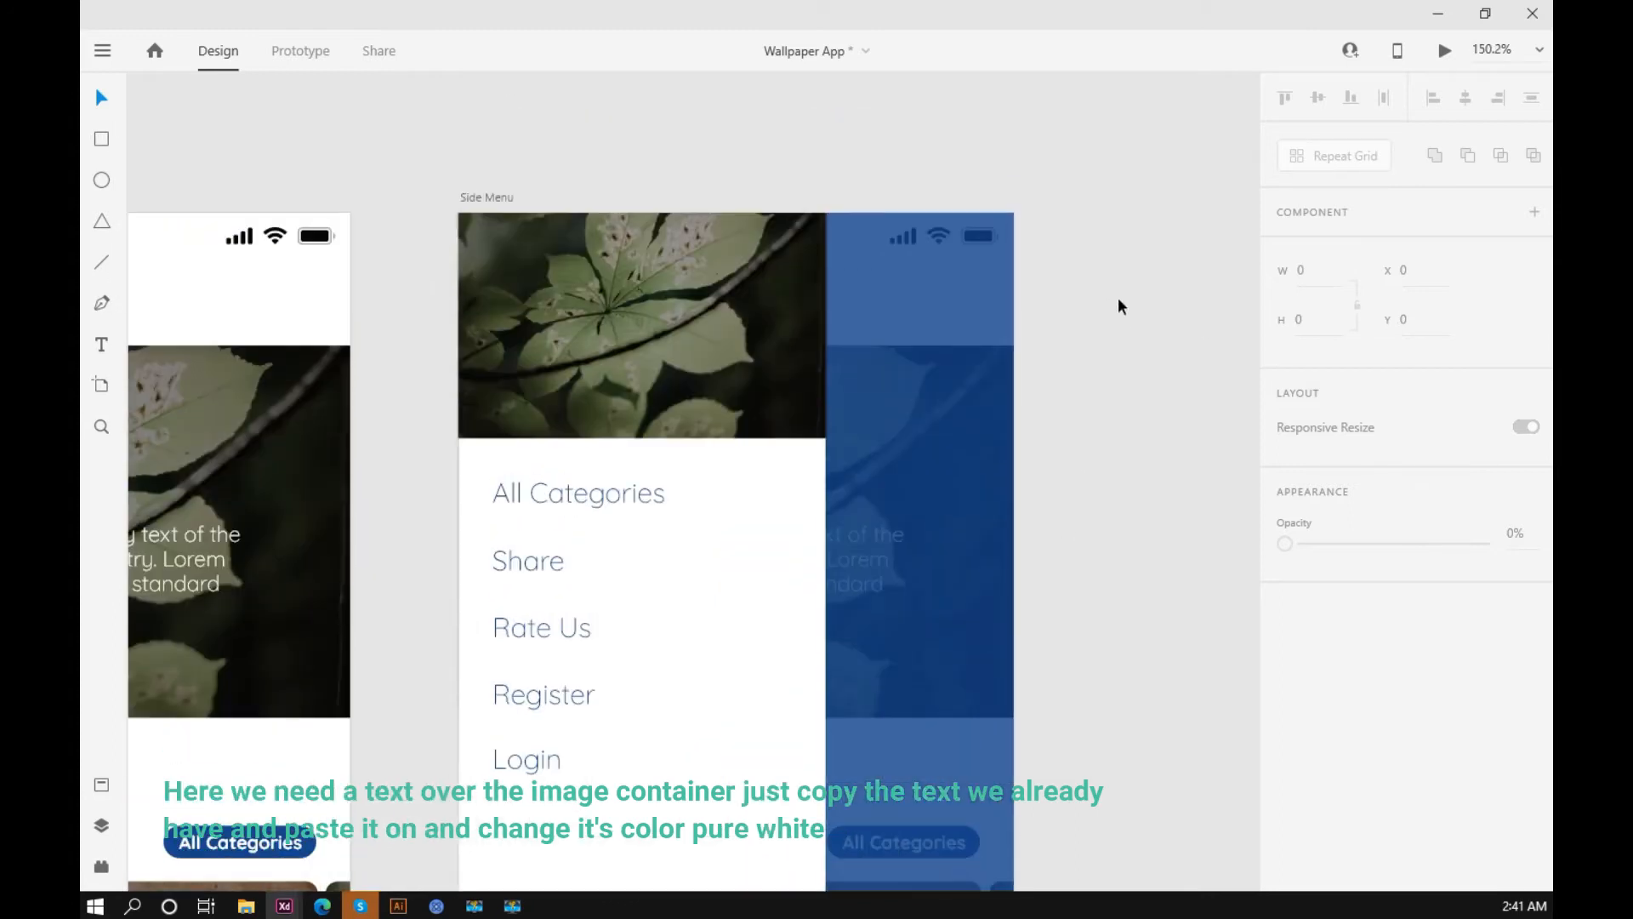
click(575, 494)
drag(585, 491, 604, 396)
scroll(1404, 510, down, 5)
click(1531, 657)
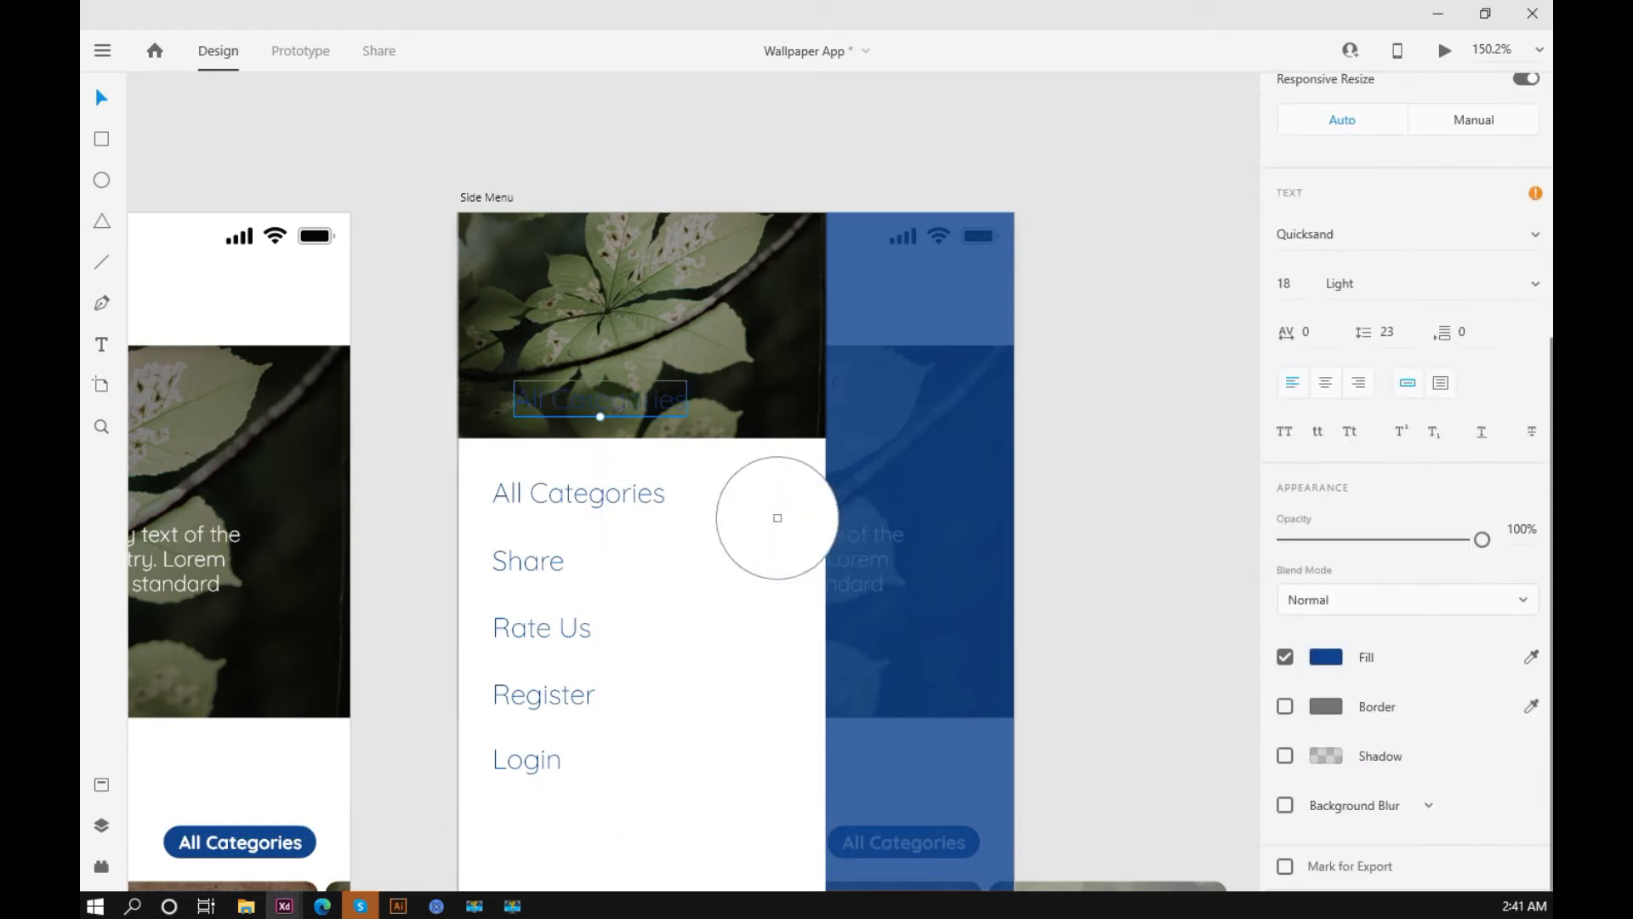
click(788, 517)
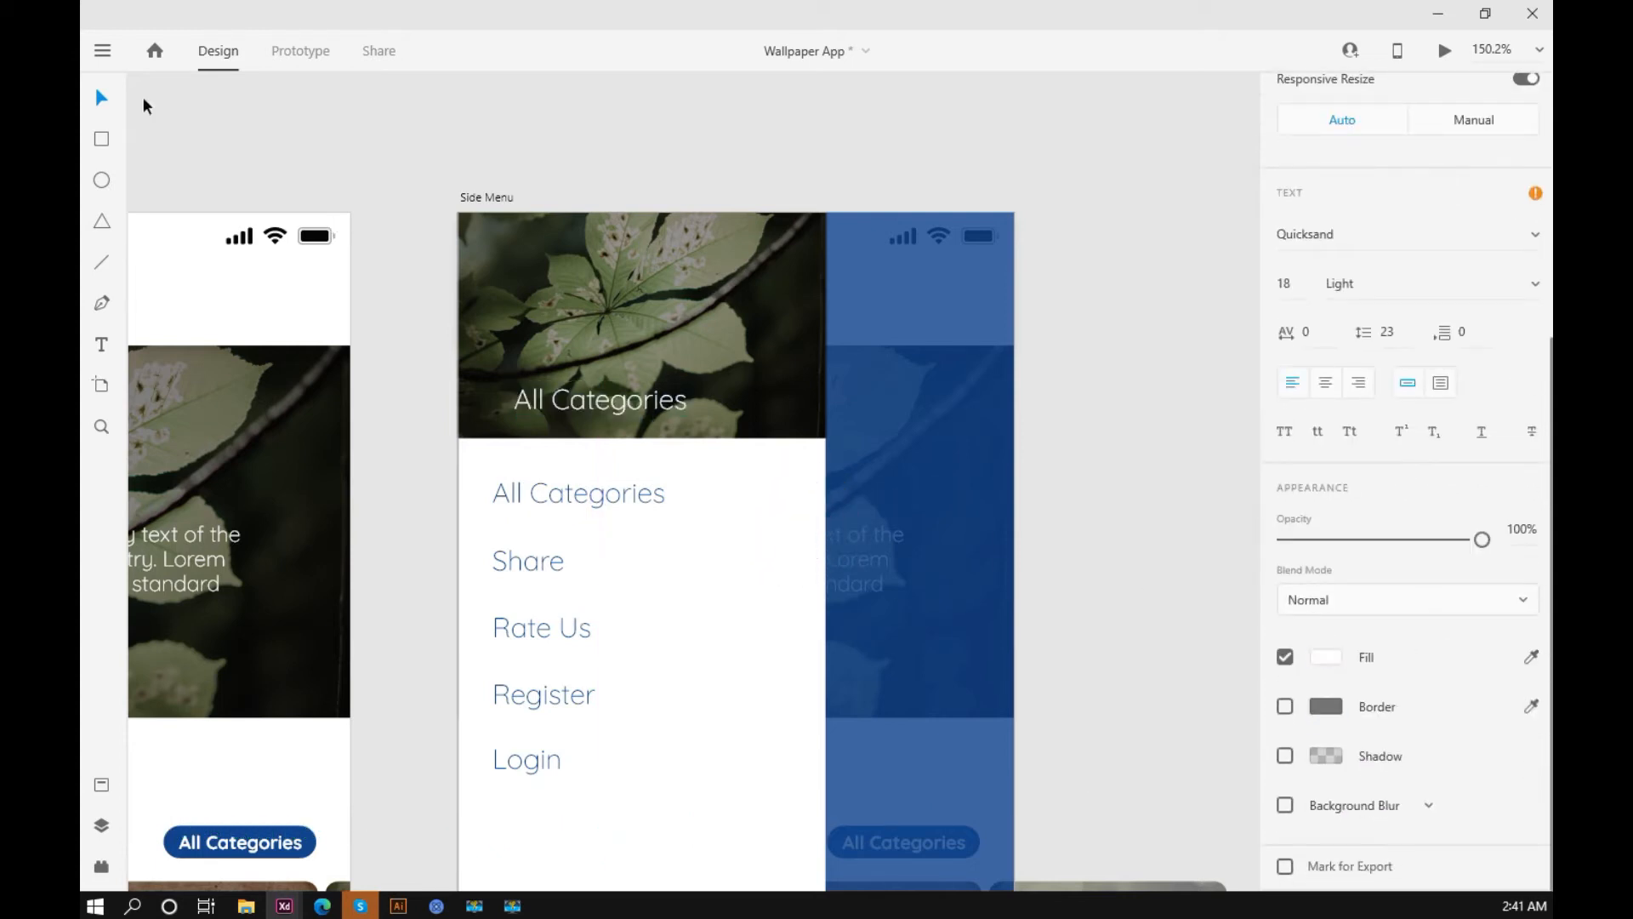
Step: Change the white text on the header image to "Wallpaper World"
double_click(582, 401)
text(Wallpaper World)
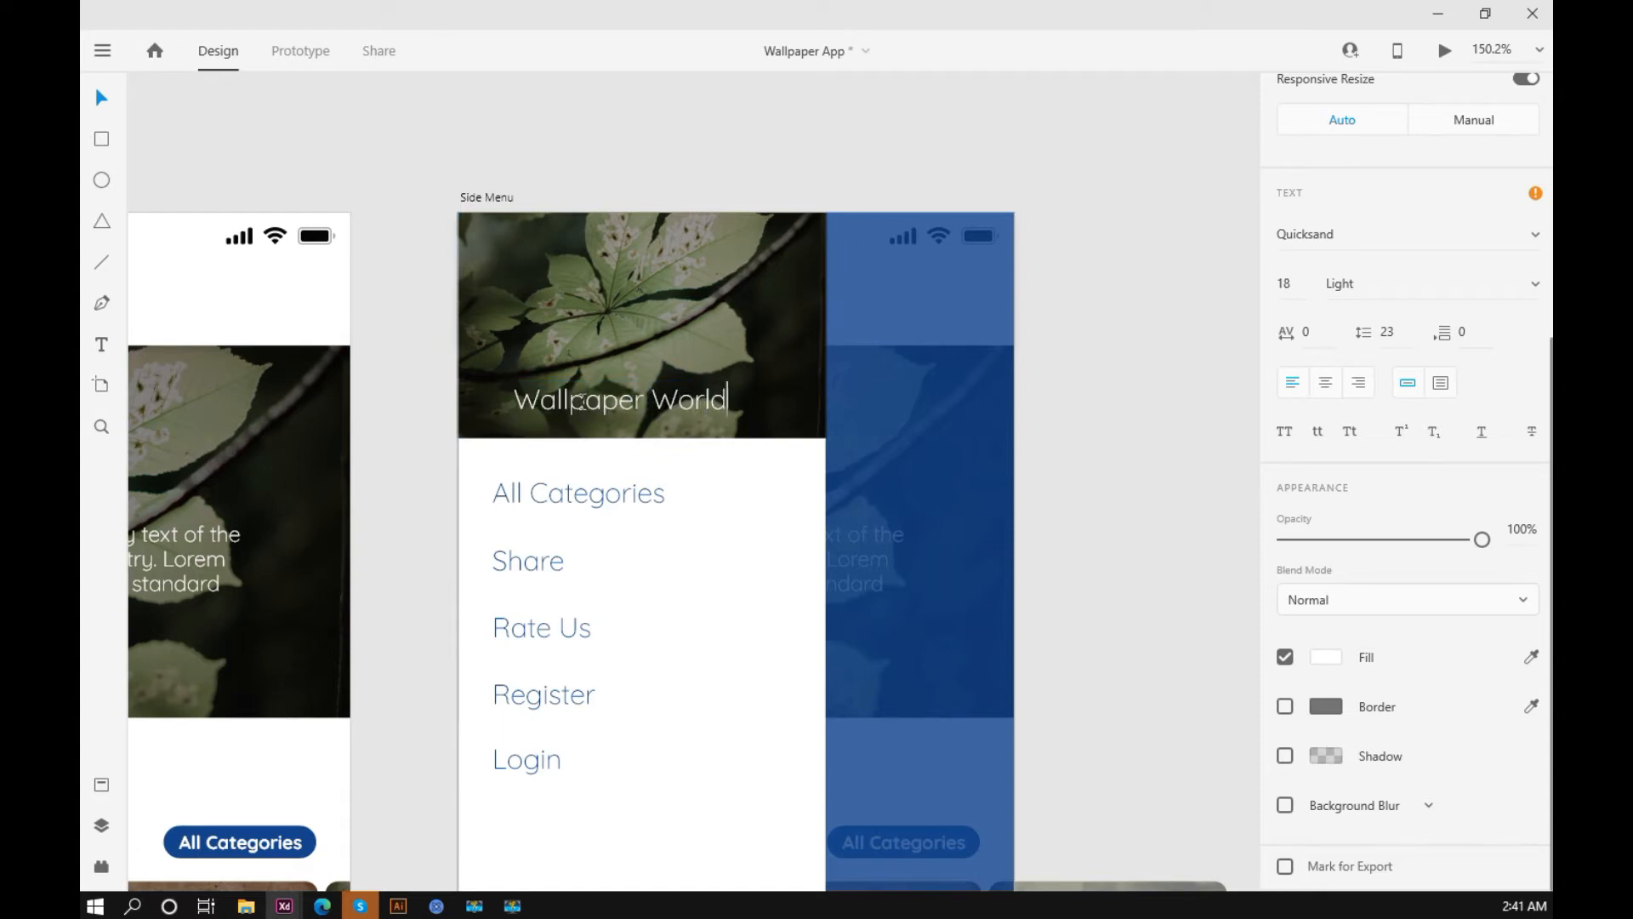
key(Escape)
Step: Enlarge the "Wallpaper World" title to size 20 and center it horizontally near the header image's lower edge
drag(620, 416, 643, 422)
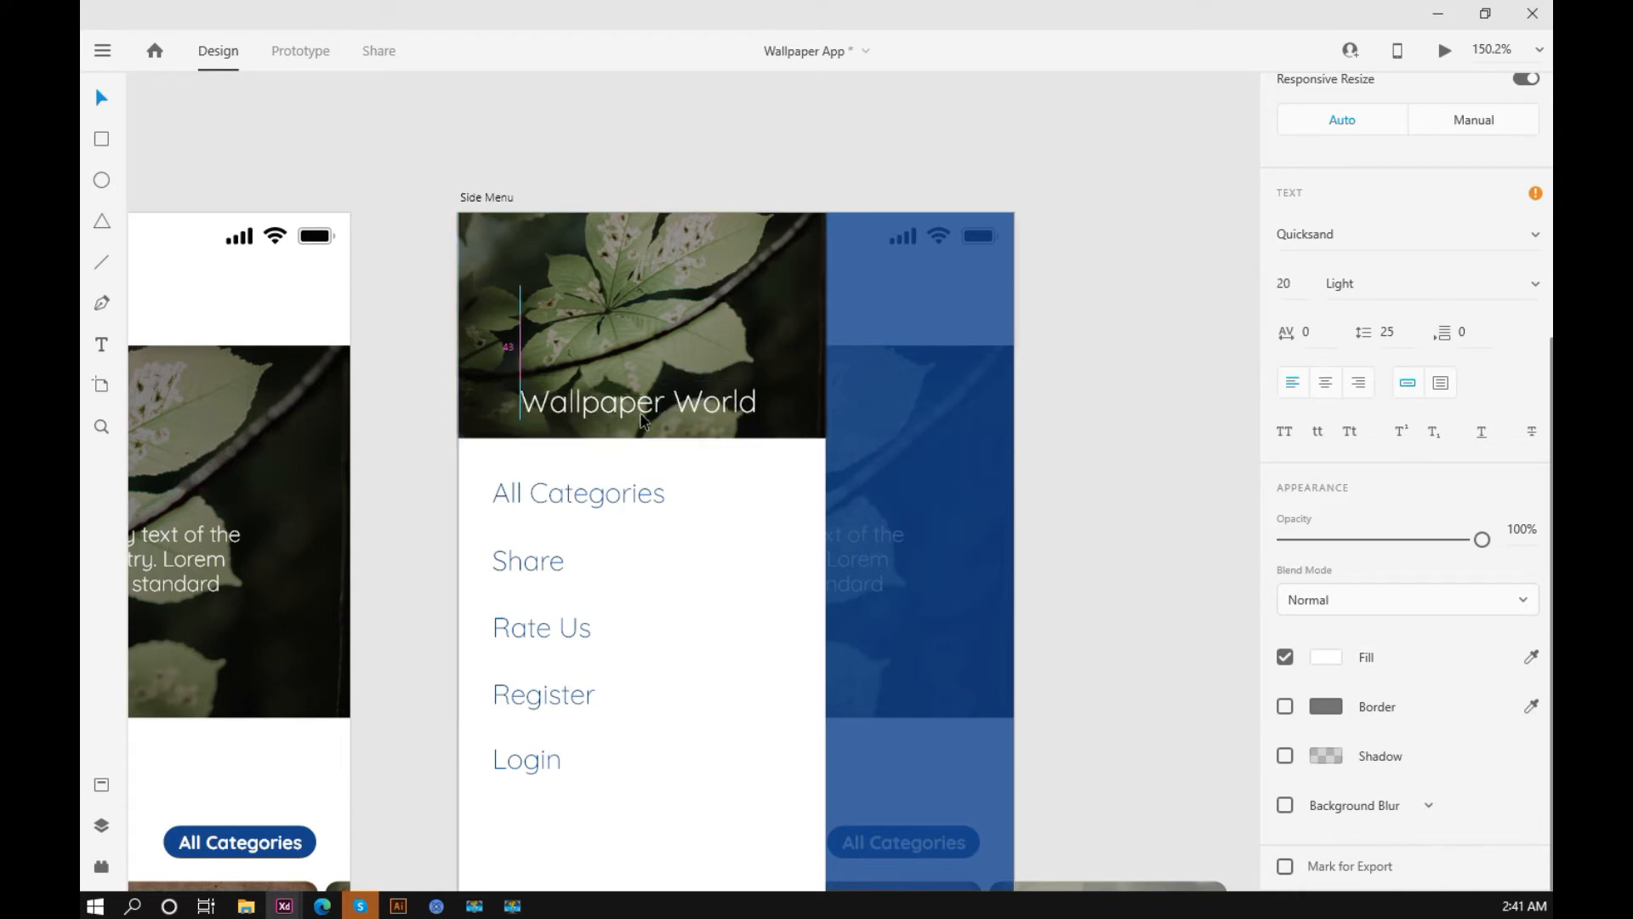
drag(641, 420, 644, 422)
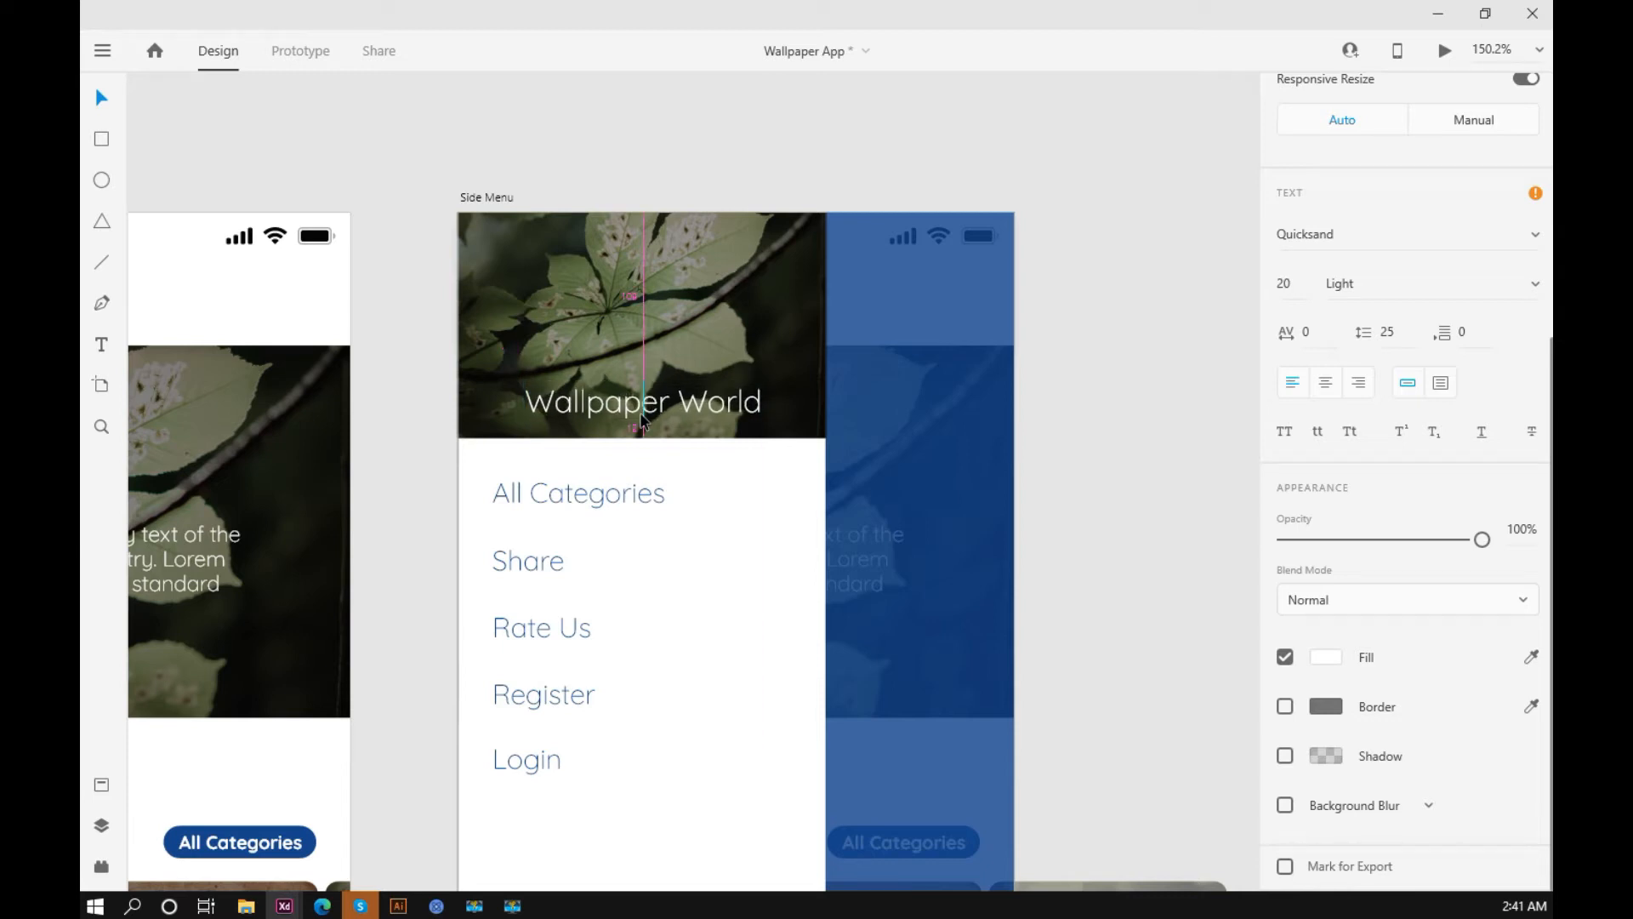
click(1094, 407)
Step: Copy the black back arrow icon from the assets artboard for use on the white side menu panel
scroll(888, 344, down, 3)
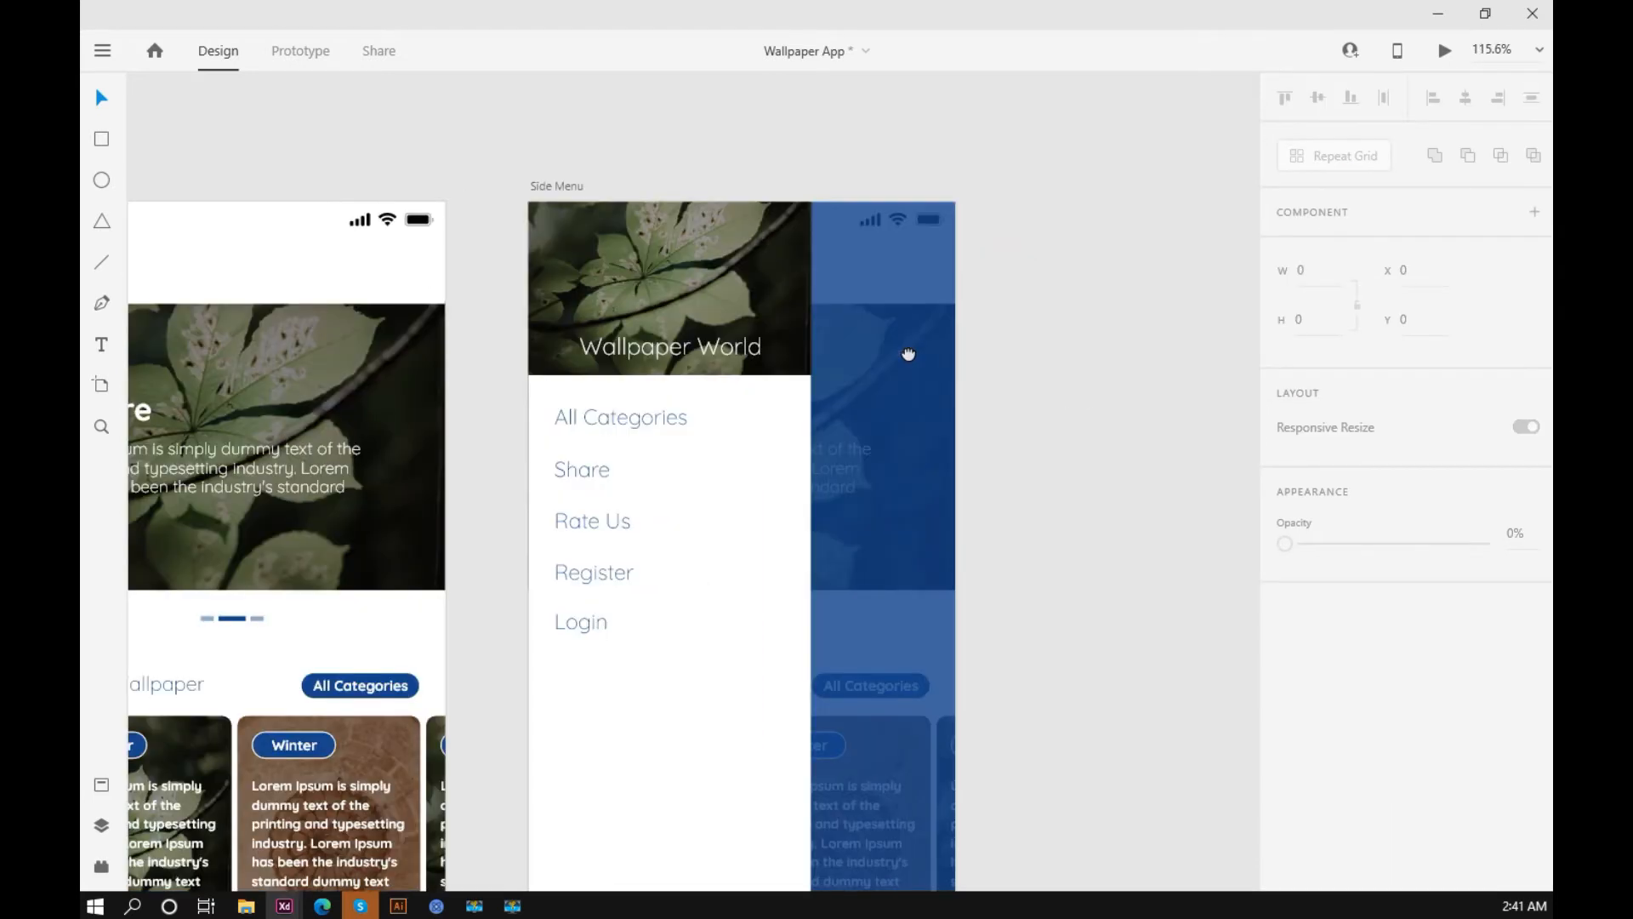
scroll(888, 344, down, 2)
drag(915, 375, 820, 355)
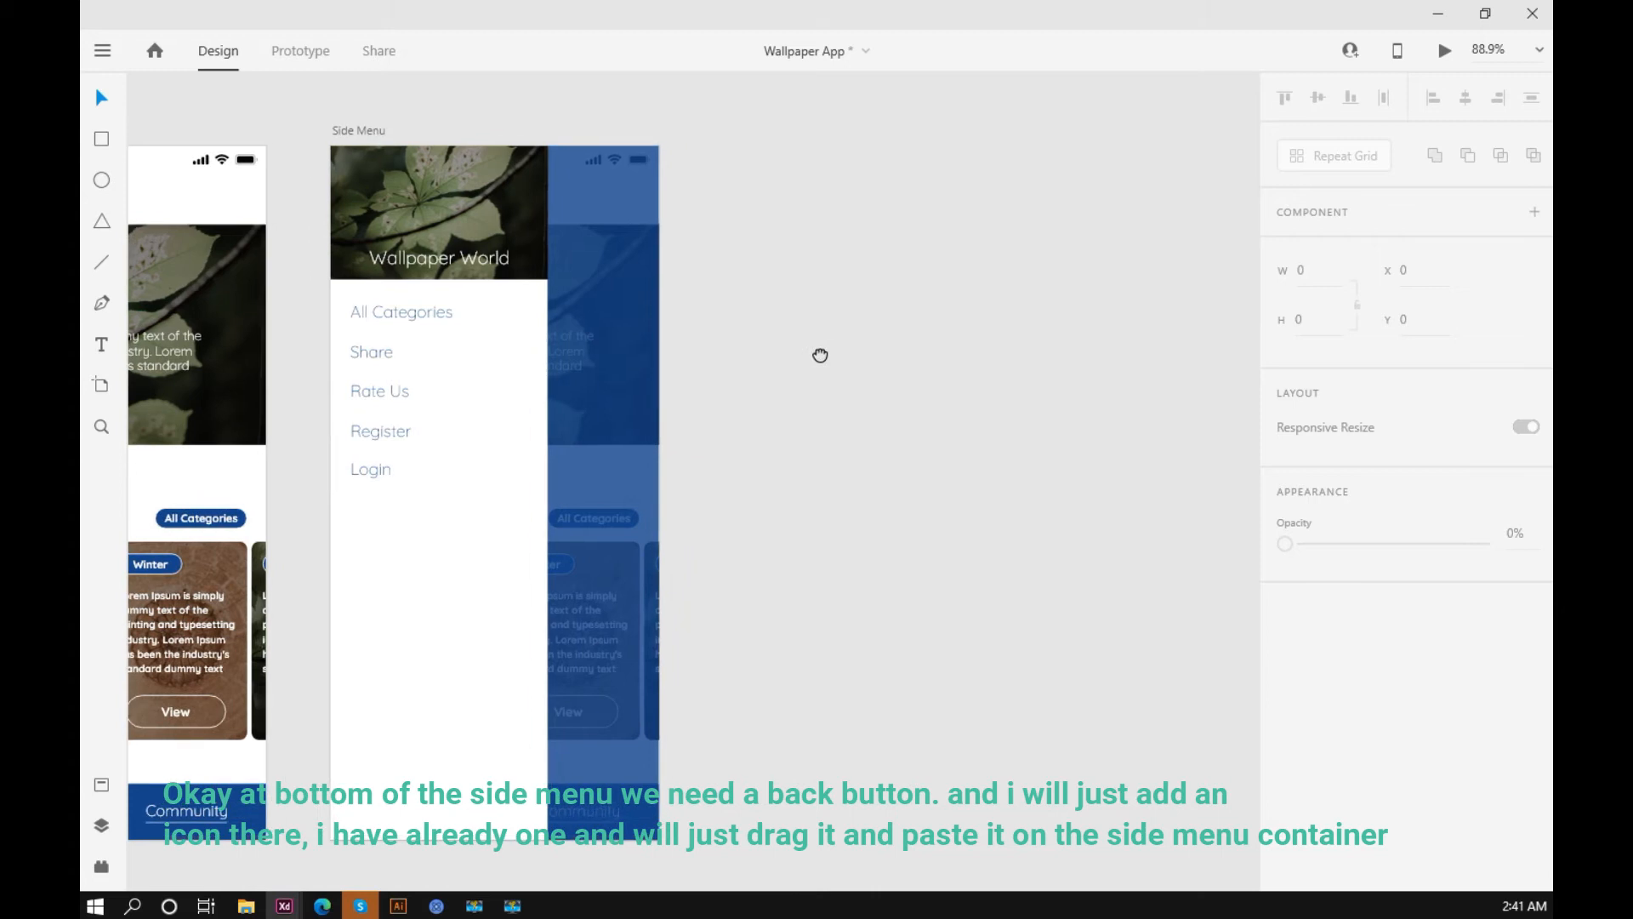
drag(903, 431, 920, 426)
scroll(920, 425, down, 4)
drag(405, 434, 833, 447)
scroll(675, 491, up, 5)
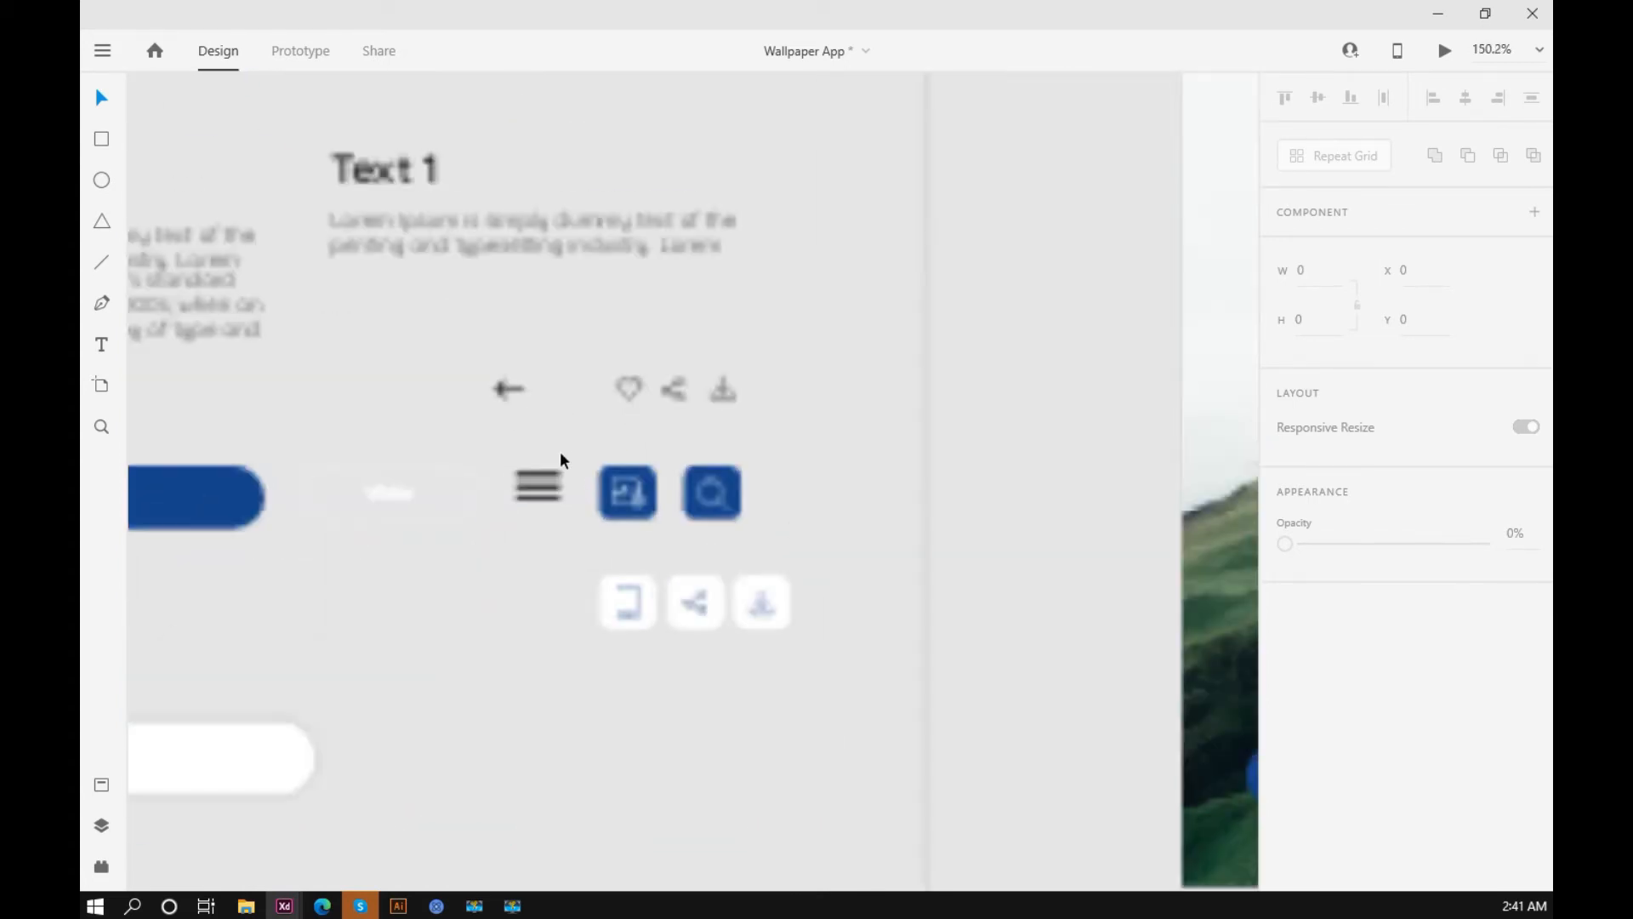
click(507, 393)
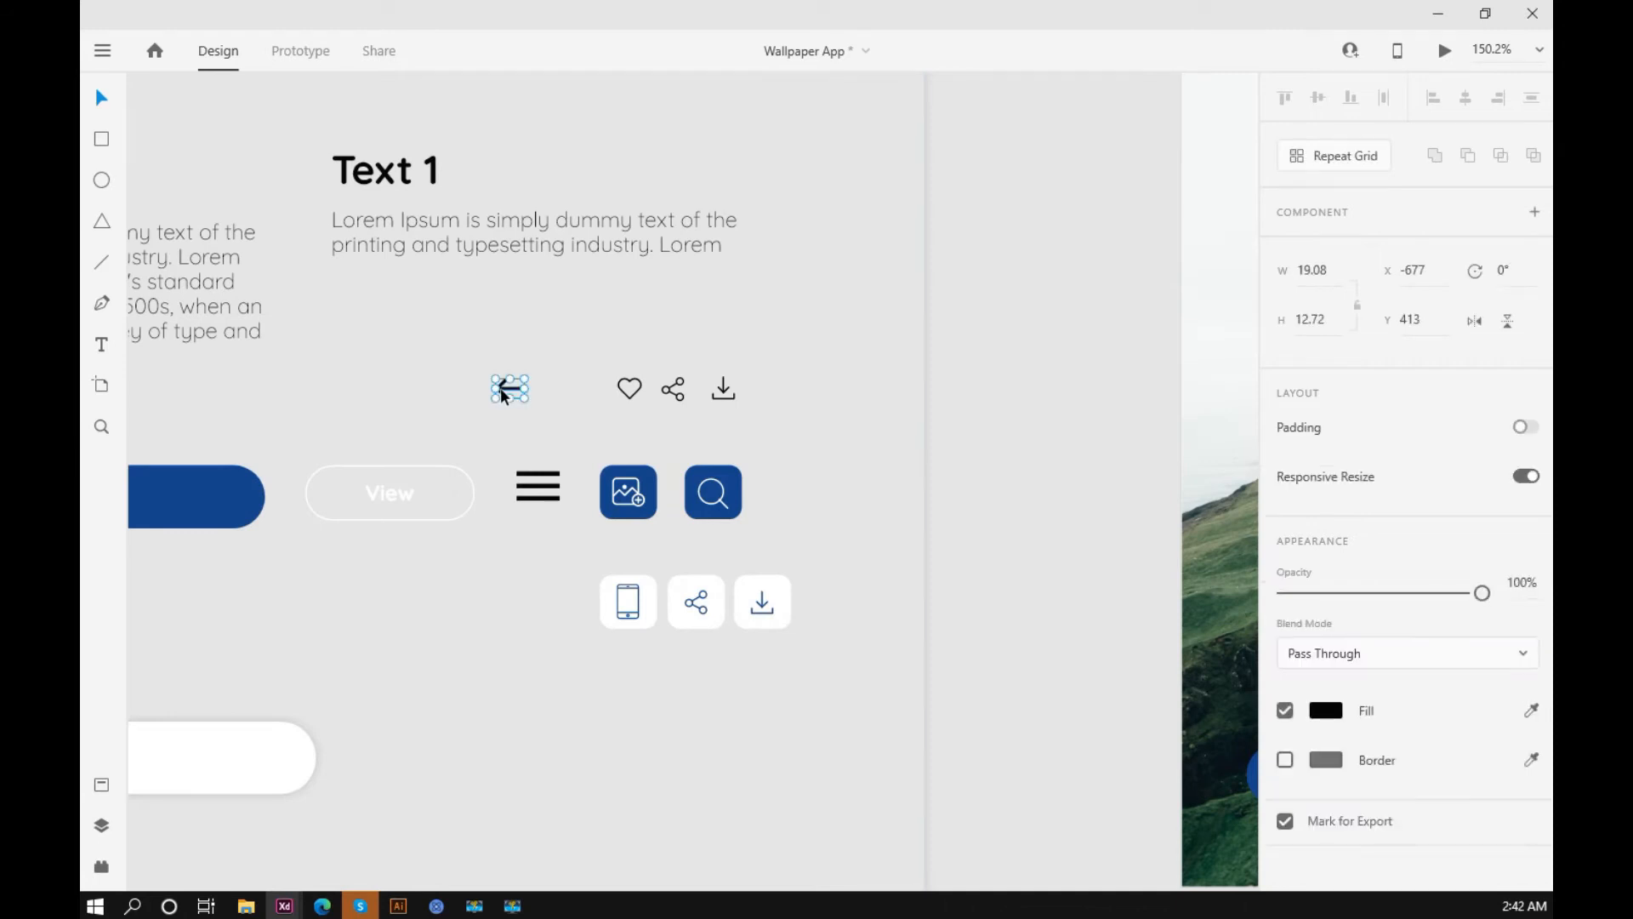
click(1075, 478)
drag(1075, 477, 472, 489)
scroll(471, 488, down, 5)
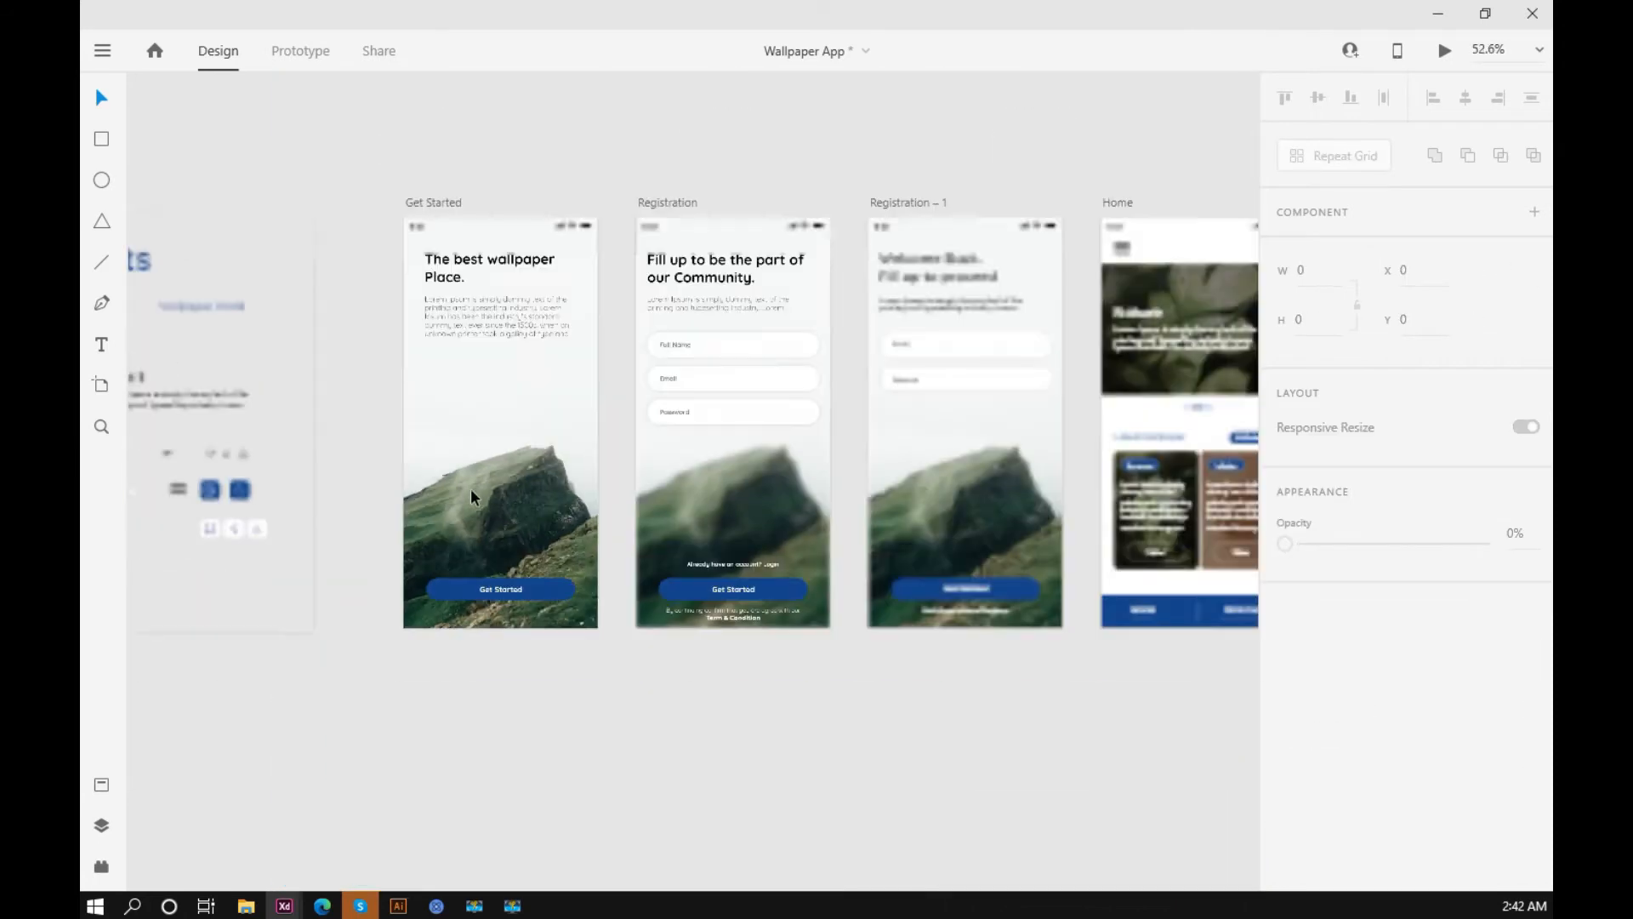
scroll(699, 494, up, 4)
click(630, 559)
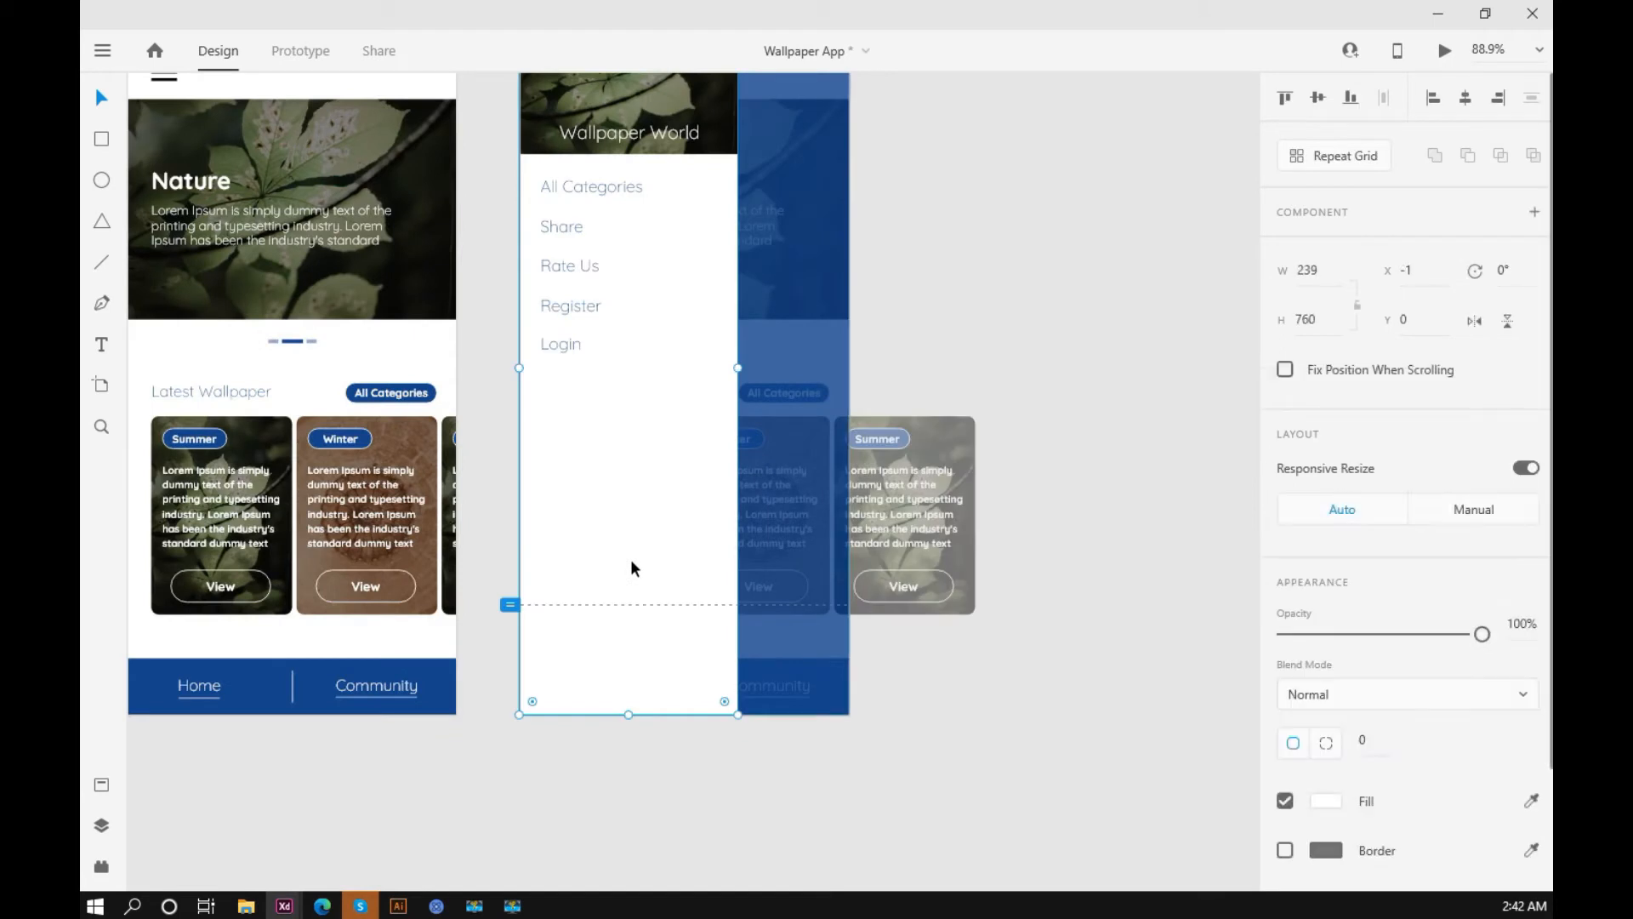
Step: Paste the back arrow into the side menu and move it to X 26, Y 723 near the panel's lower edge
key(shift+Down)
key(shift+Down)
key(shift+Down)
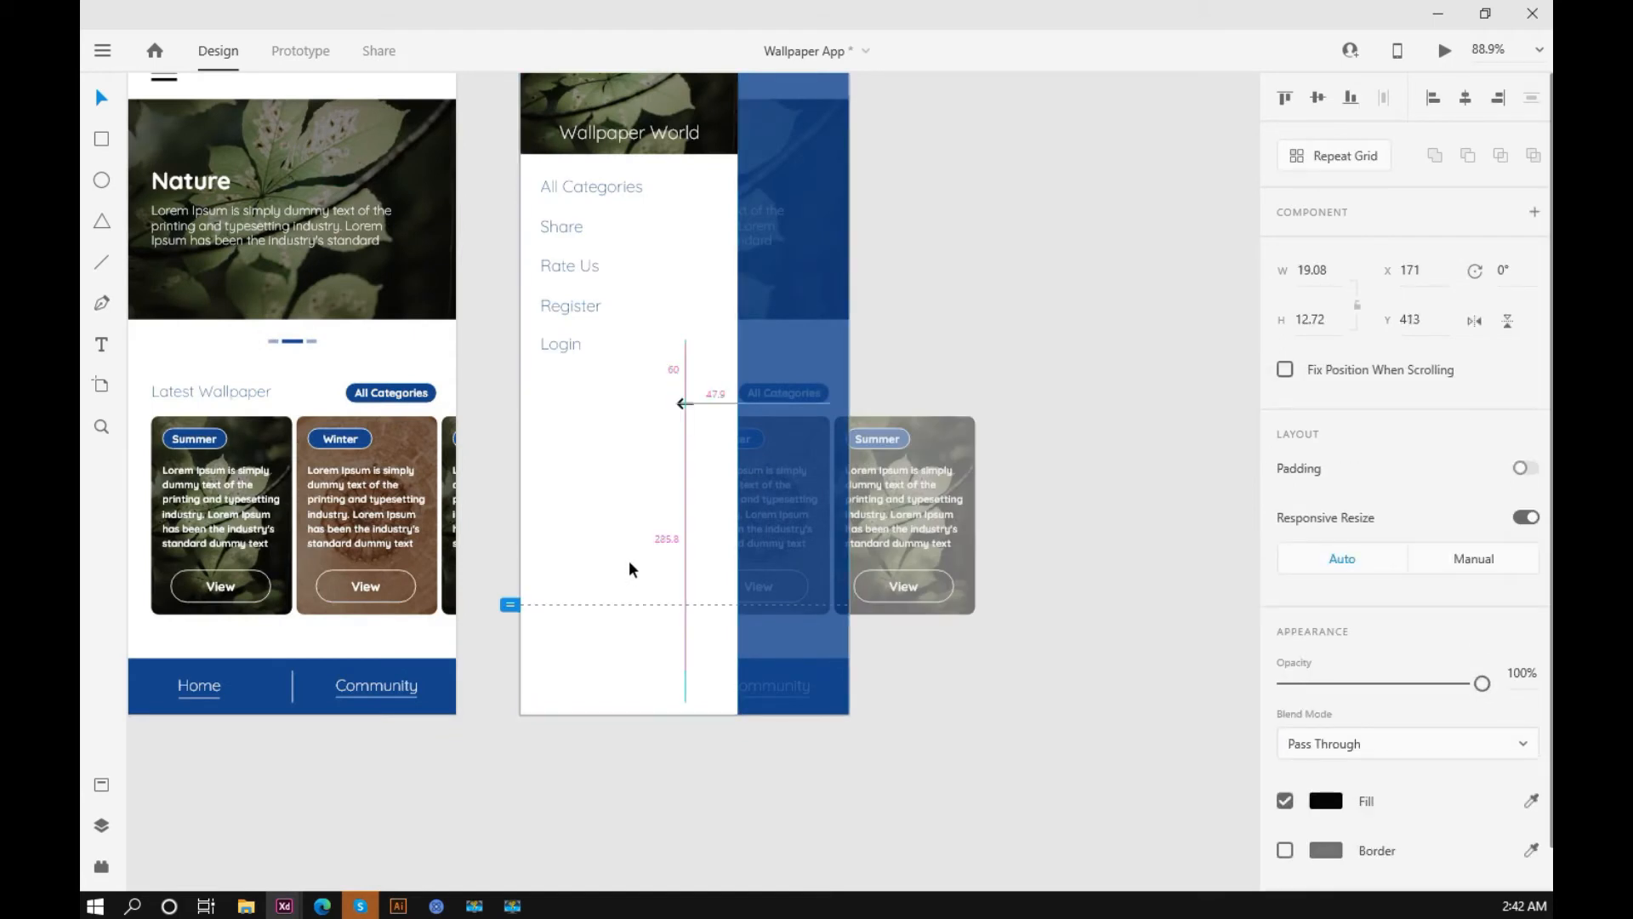
key(shift+Left)
key(shift+Left)
key(shift+Left)
key(shift+Left)
key(shift+Left)
key(shift+Left)
key(shift+Left)
key(shift+Left)
key(shift+Left)
key(shift+Left)
key(shift+Left)
key(shift+Left)
key(shift+Left)
key(shift+Left)
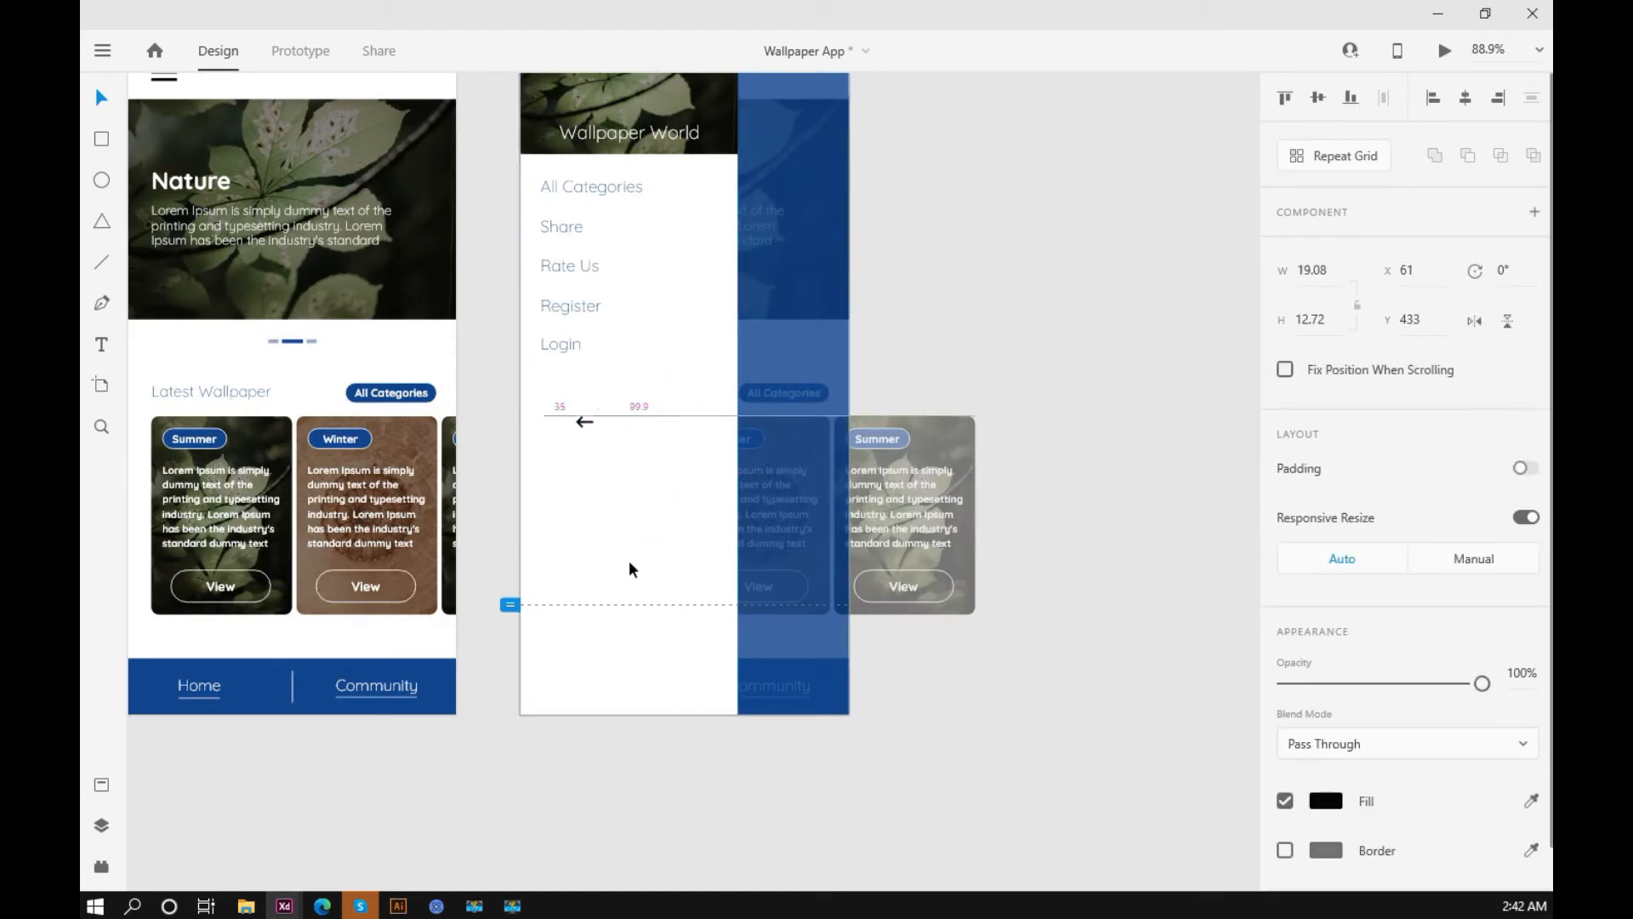
key(Left)
key(Left)
key(Left)
key(Left)
key(Left)
key(Left)
key(Right)
key(shift+Down)
key(shift+Down)
key(shift+Down)
key(shift+Down)
key(shift+Down)
key(shift+Down)
key(shift+Down)
key(shift+Down)
key(shift+Down)
key(shift+Down)
key(shift+Down)
key(shift+Down)
key(shift+Down)
key(shift+Down)
key(shift+Down)
key(shift+Down)
key(shift+Down)
key(shift+Down)
key(shift+Down)
key(shift+Down)
key(shift+Down)
key(shift+Down)
key(shift+Down)
key(shift+Down)
key(shift+Down)
key(shift+Down)
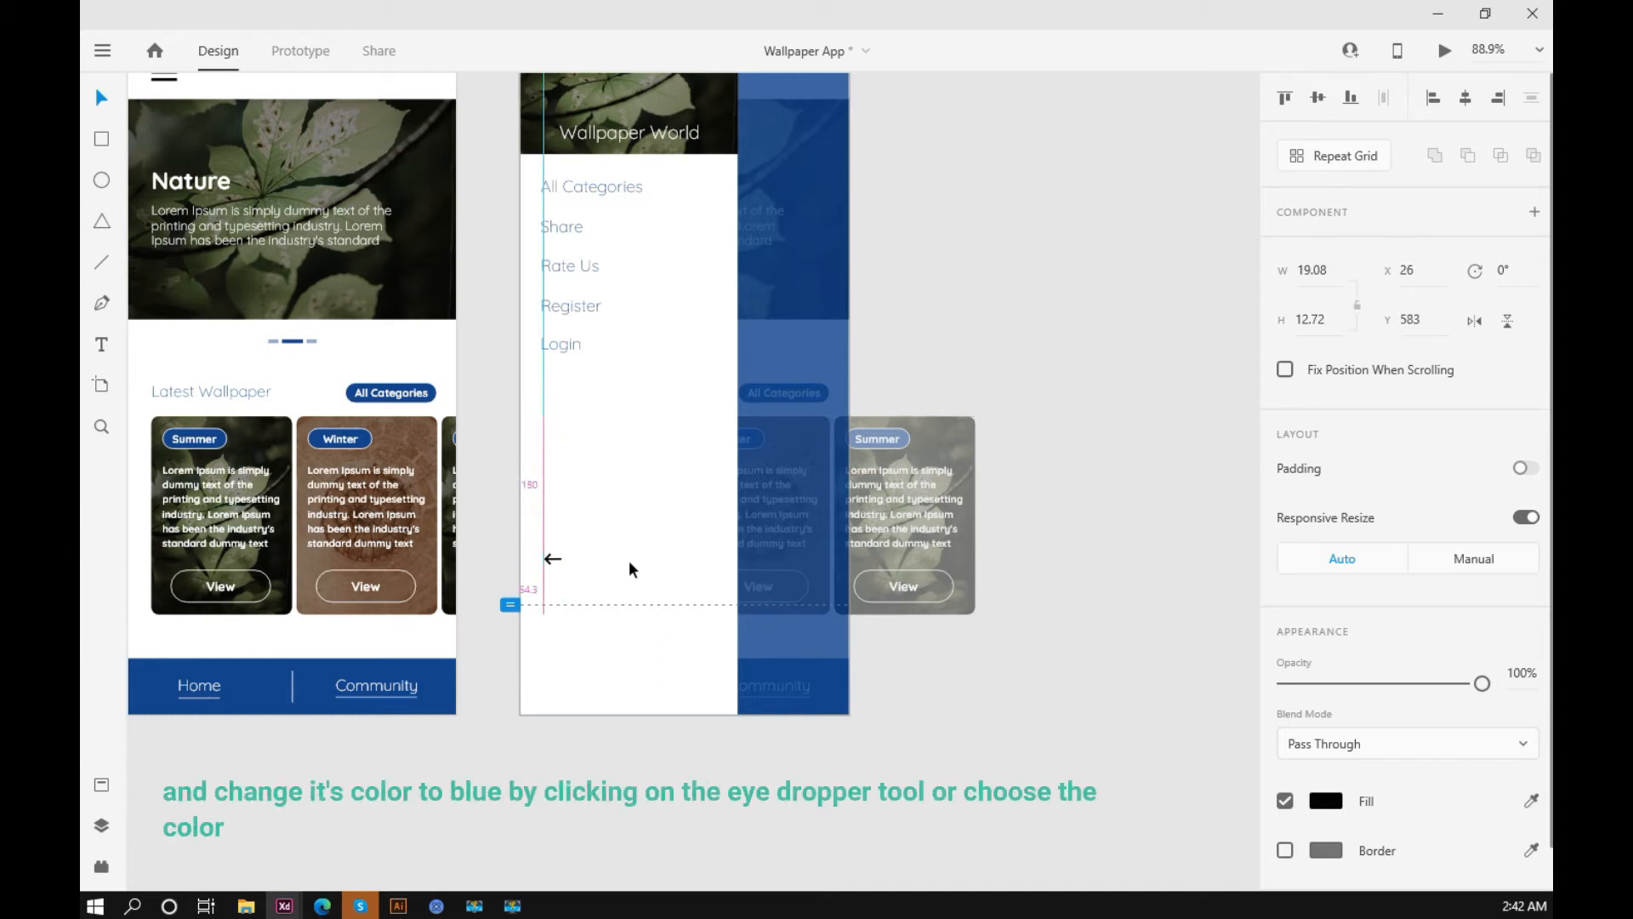
key(shift+Down)
key(shift+Down)
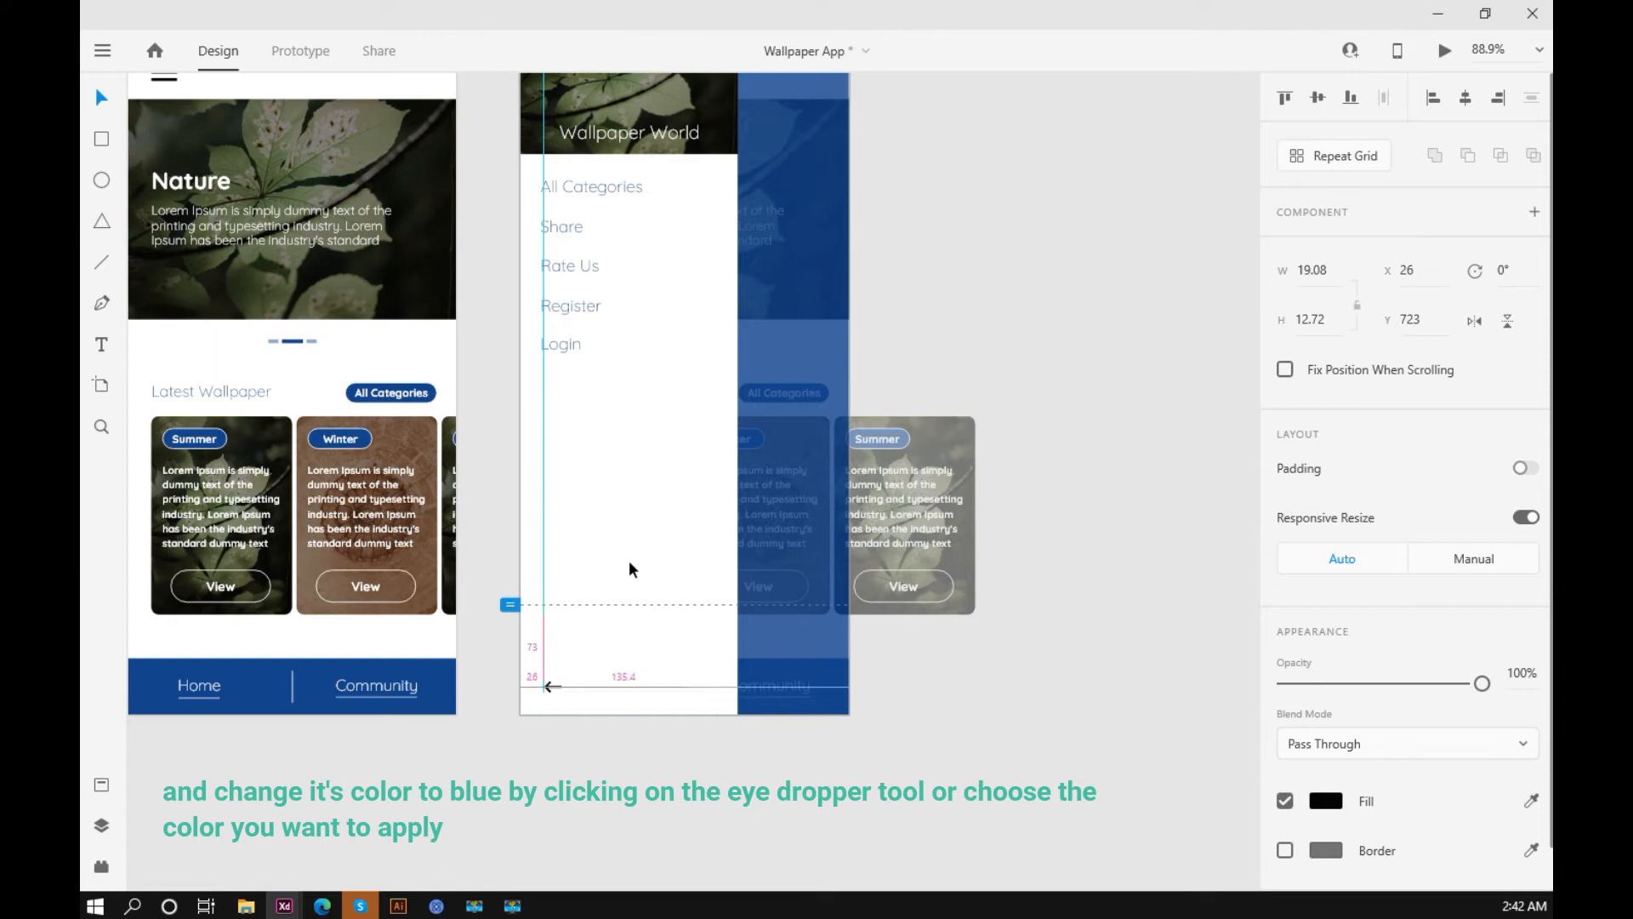
Step: Fill the back arrow with the dark blue sampled from the Home artboard's bottom bar
click(1533, 801)
click(444, 677)
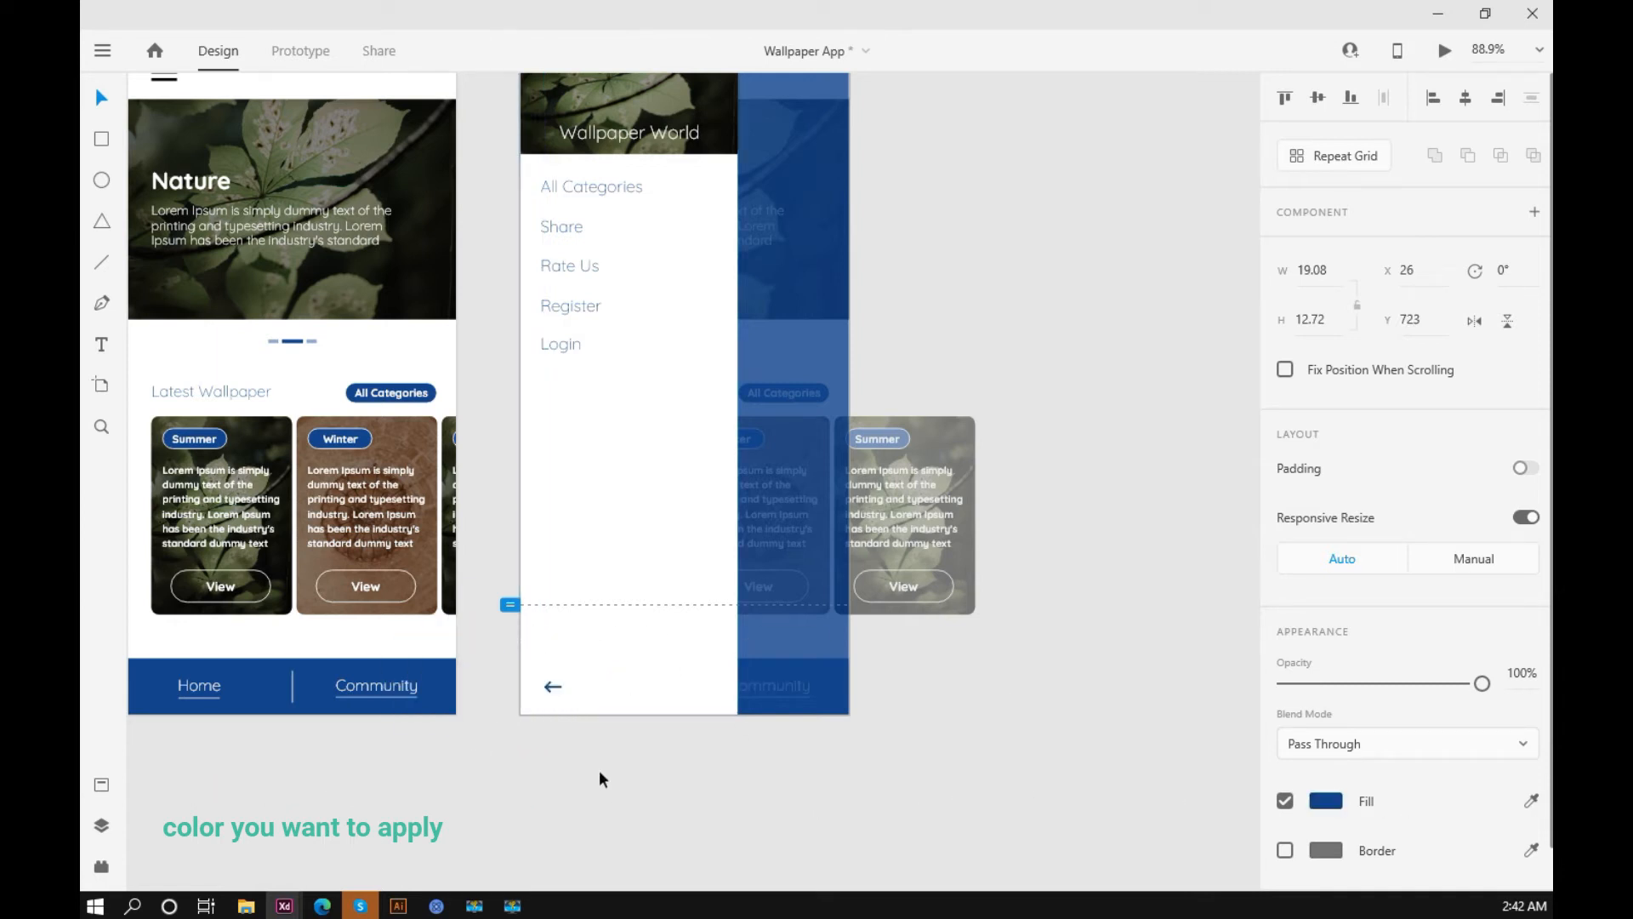
click(599, 769)
Step: Duplicate the Home artboard so that the copy sits beside the Side Menu artboard
scroll(599, 769, up, 2)
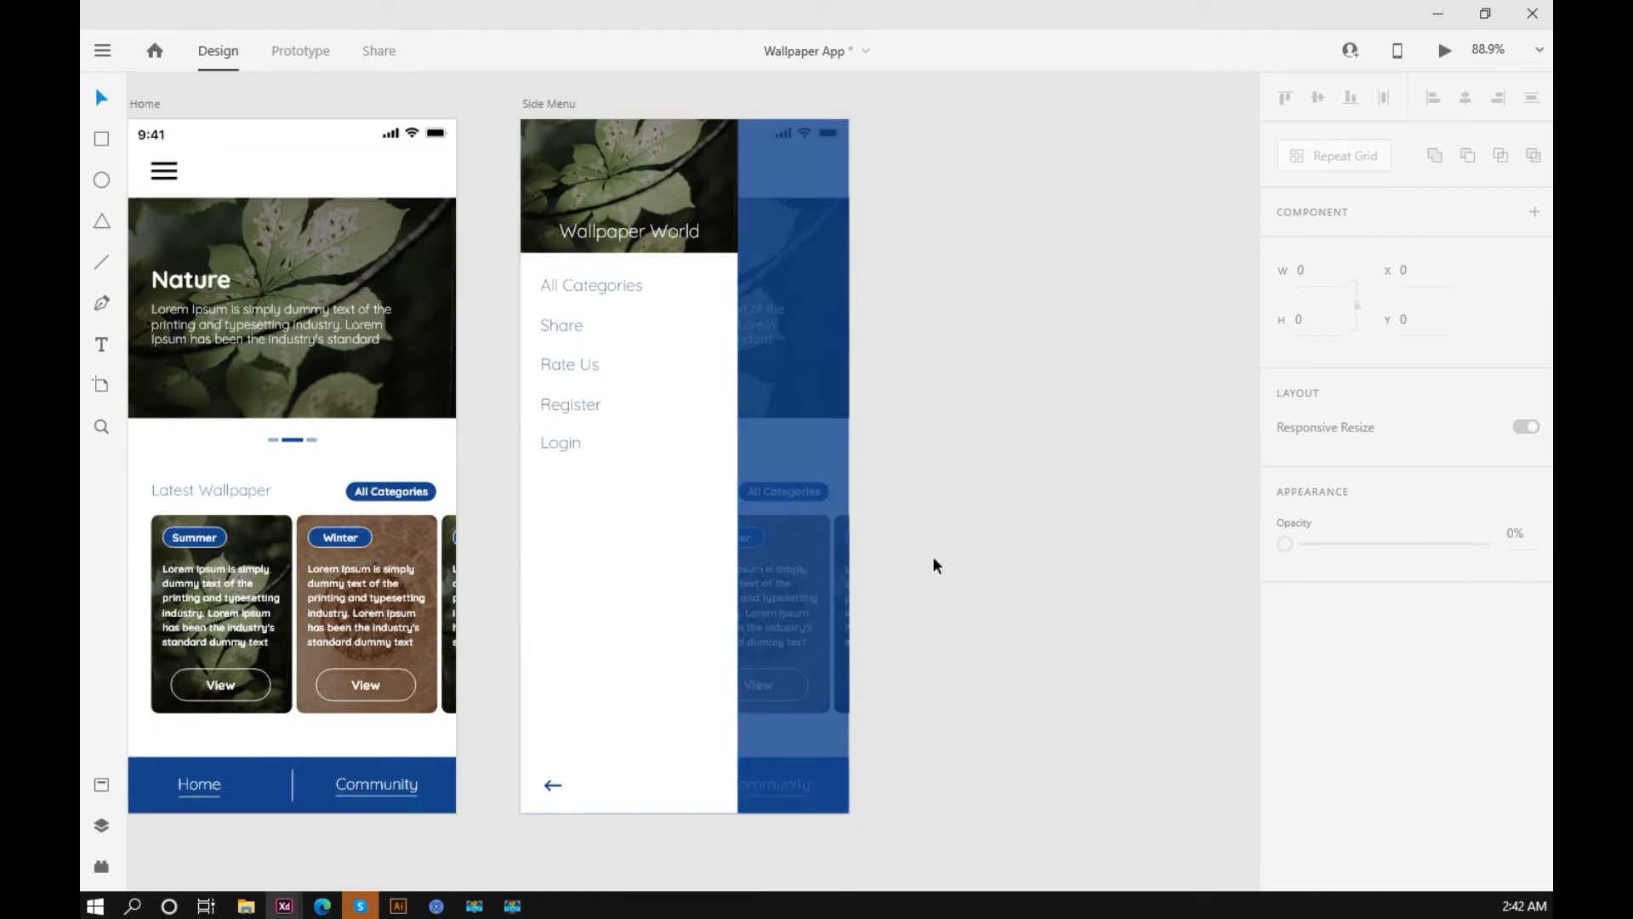
scroll(933, 558, down, 3)
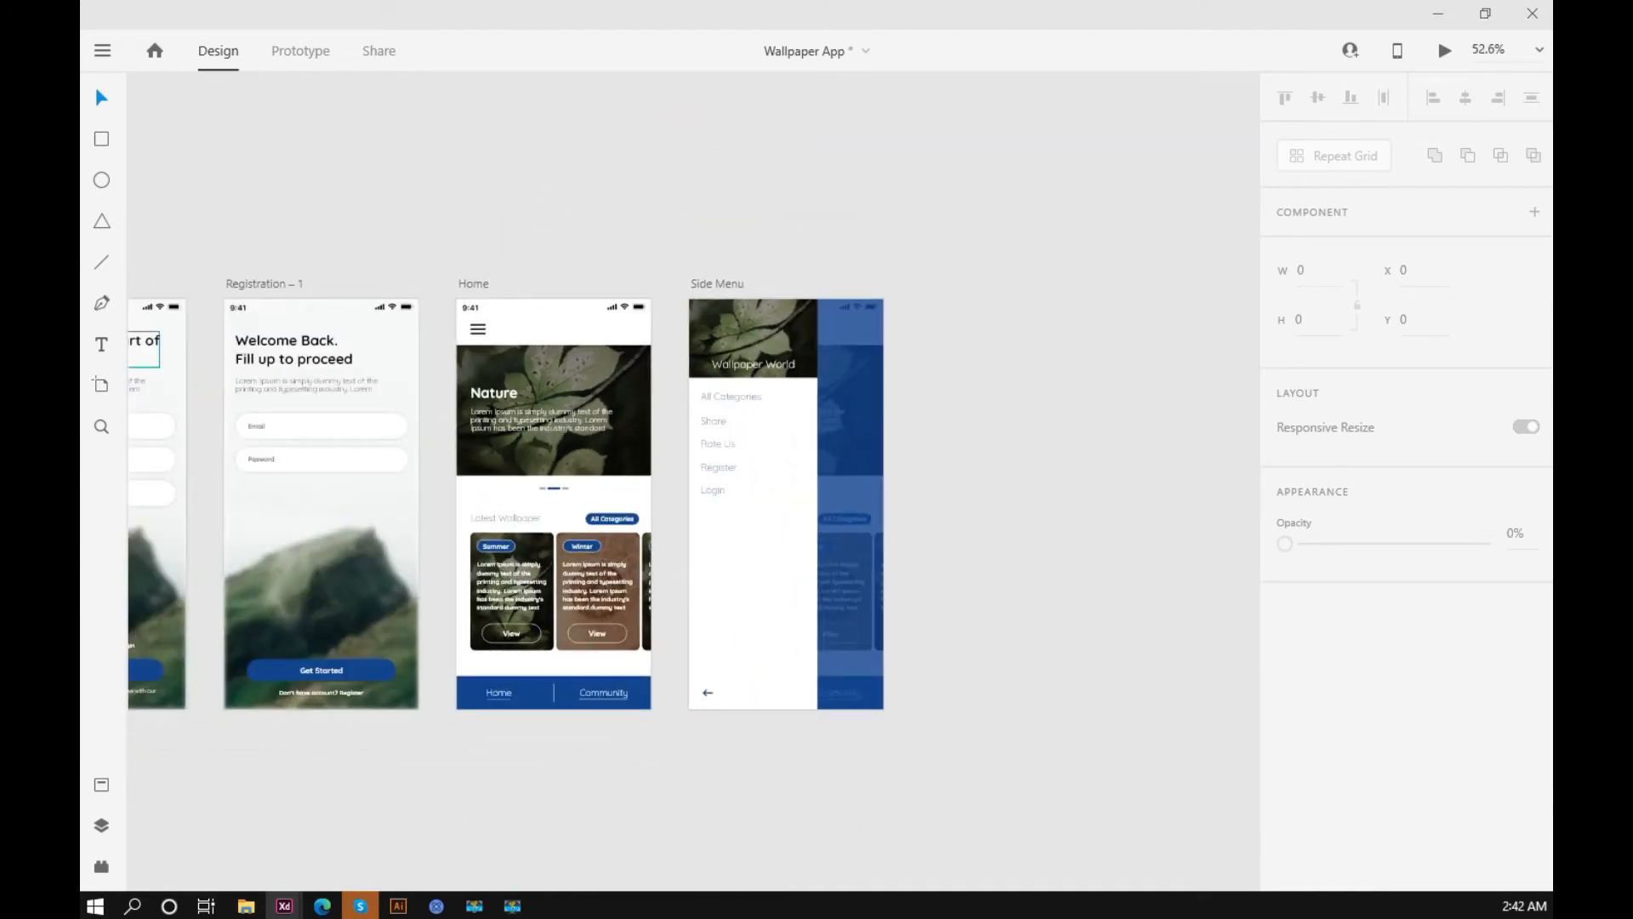
drag(980, 425, 871, 419)
scroll(801, 425, up, 3)
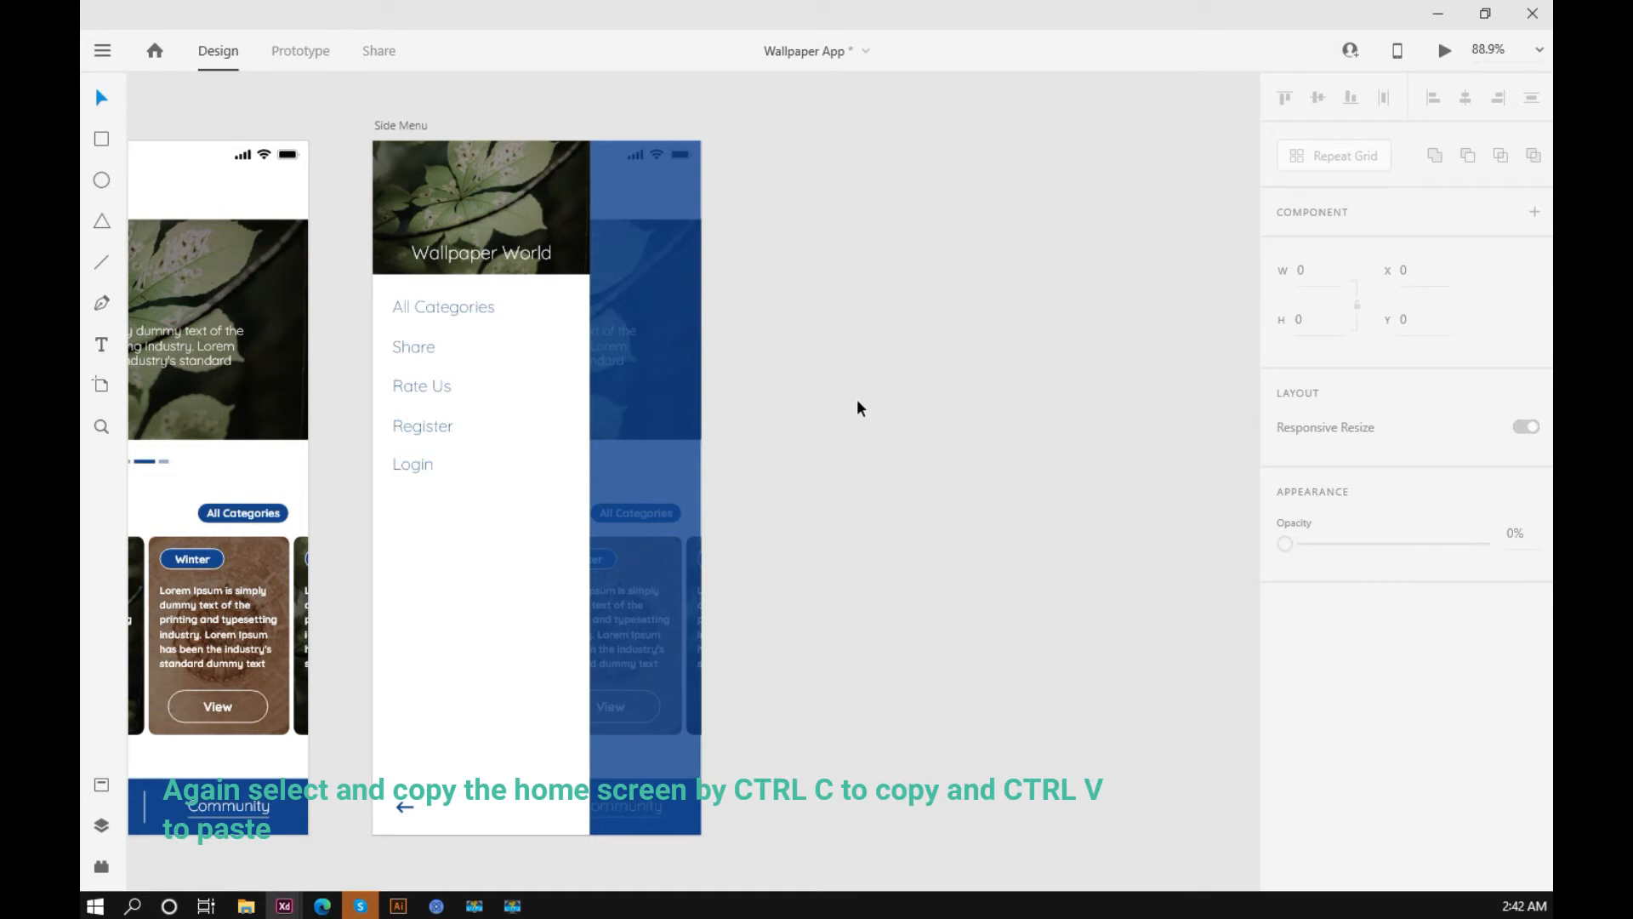
scroll(837, 421, down, 3)
drag(849, 423, 903, 445)
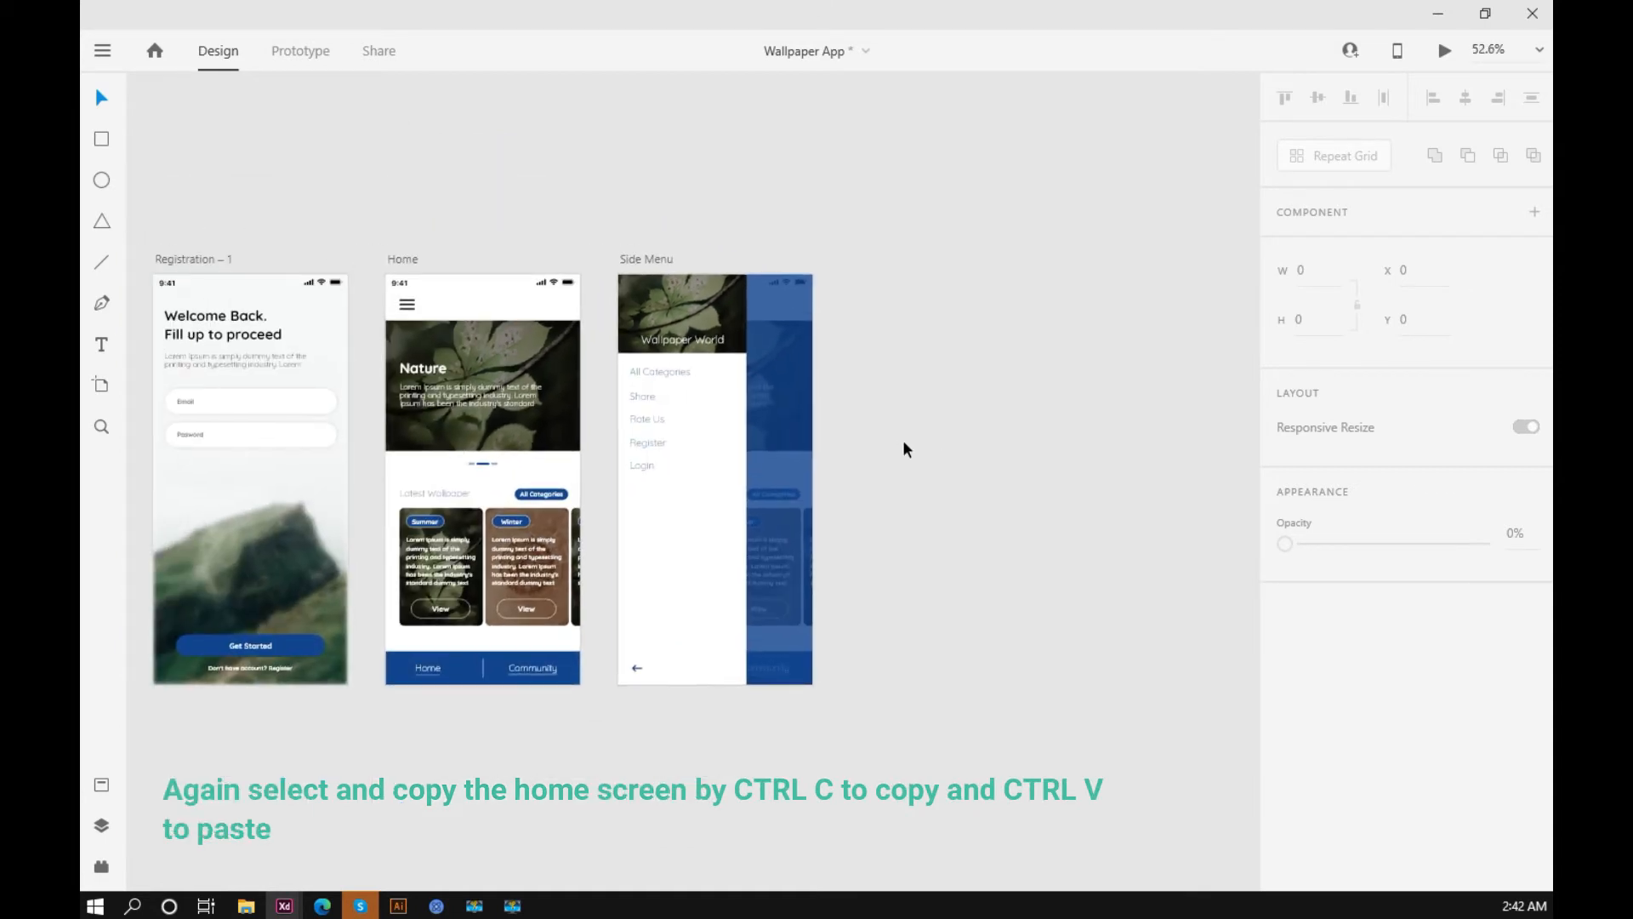
click(409, 264)
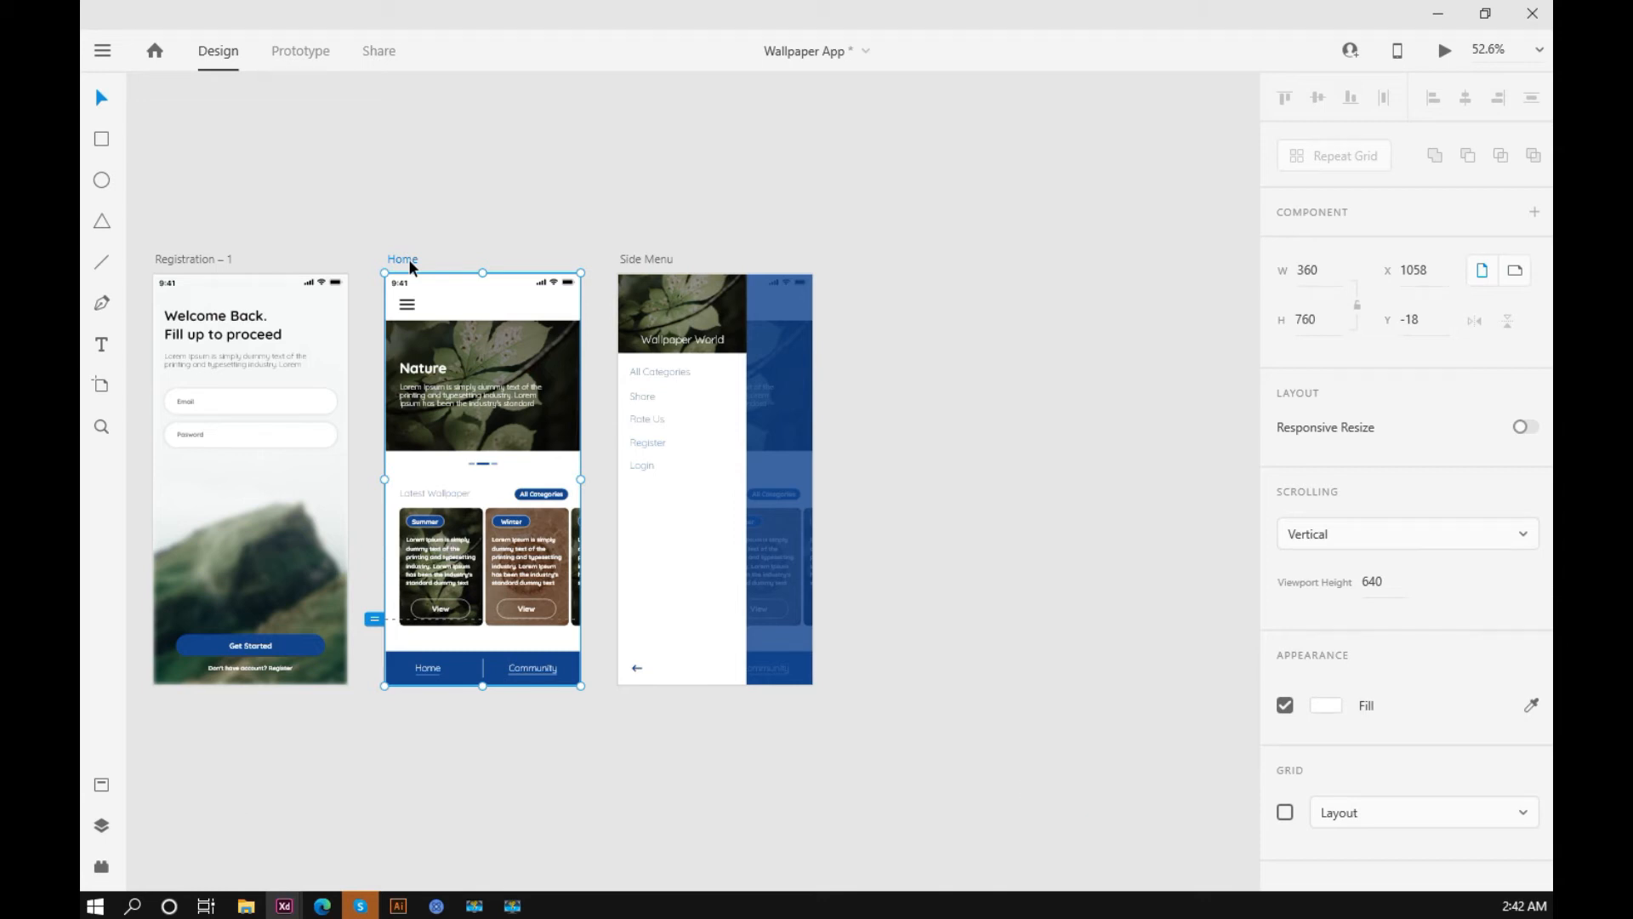
key(ctrl+d)
click(1085, 246)
drag(1086, 330, 922, 286)
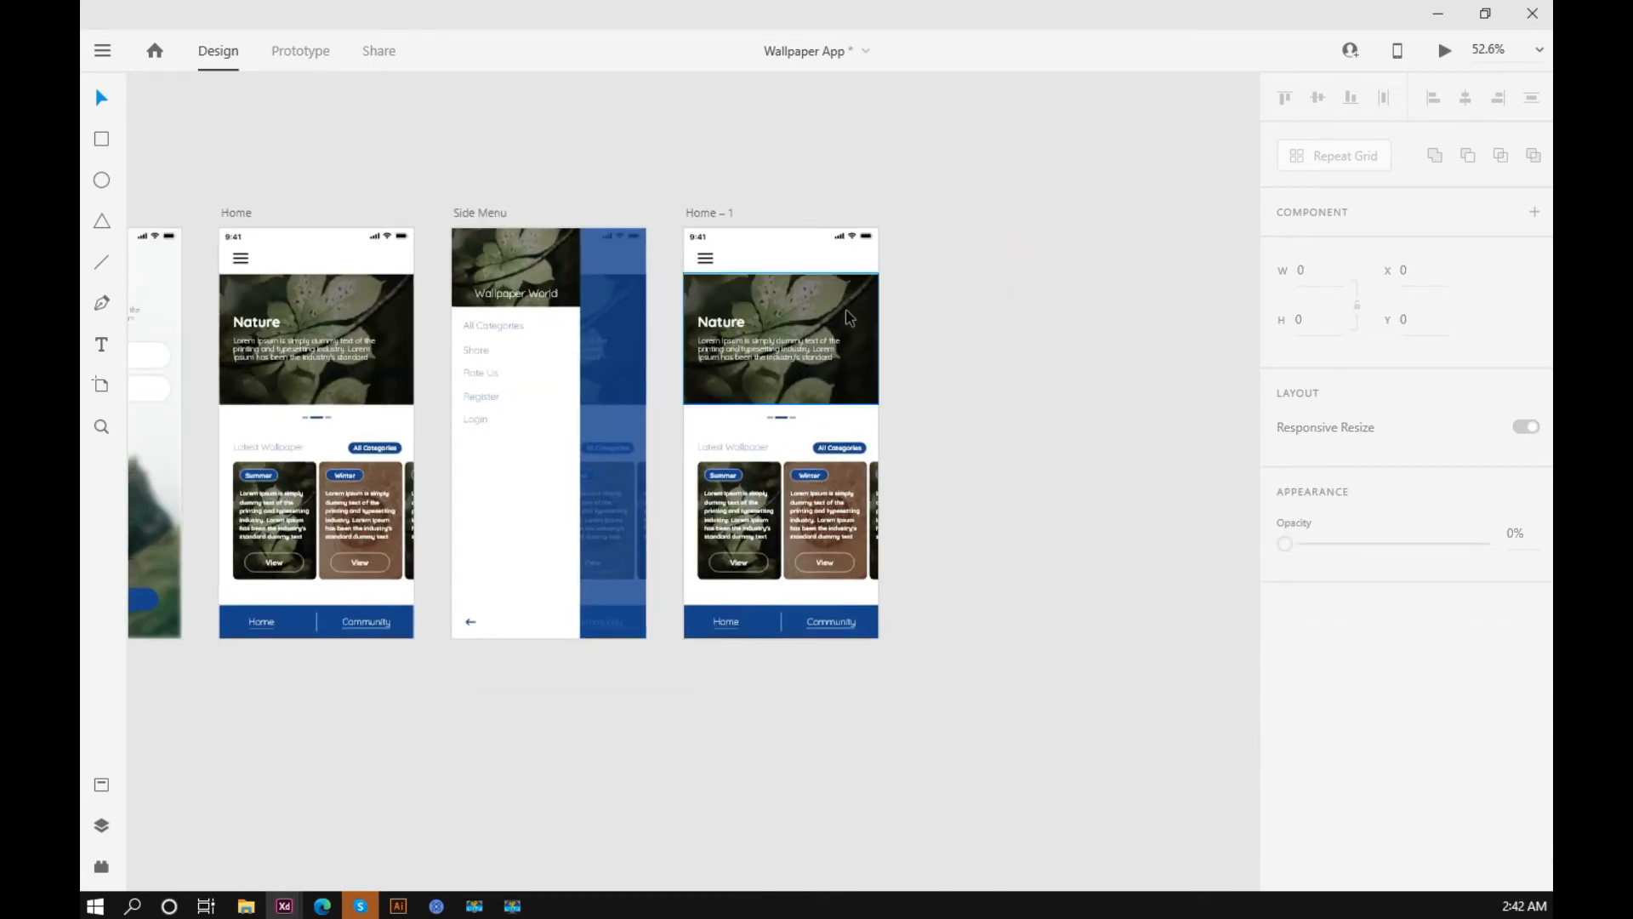
scroll(844, 311, up, 3)
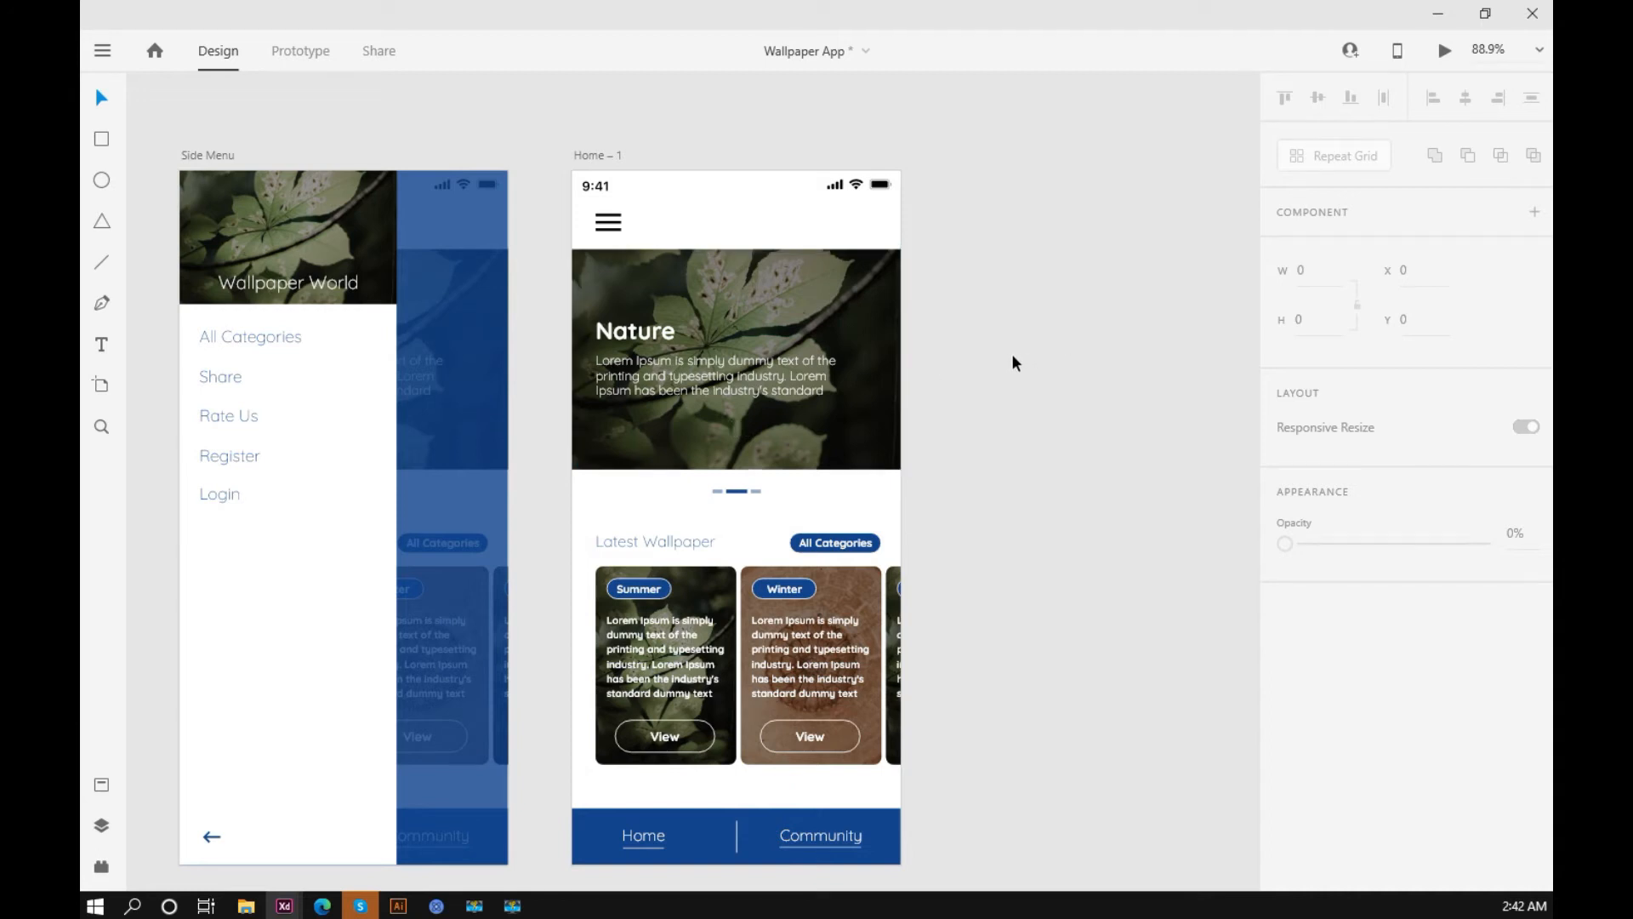
drag(977, 273, 580, 786)
click(1123, 499)
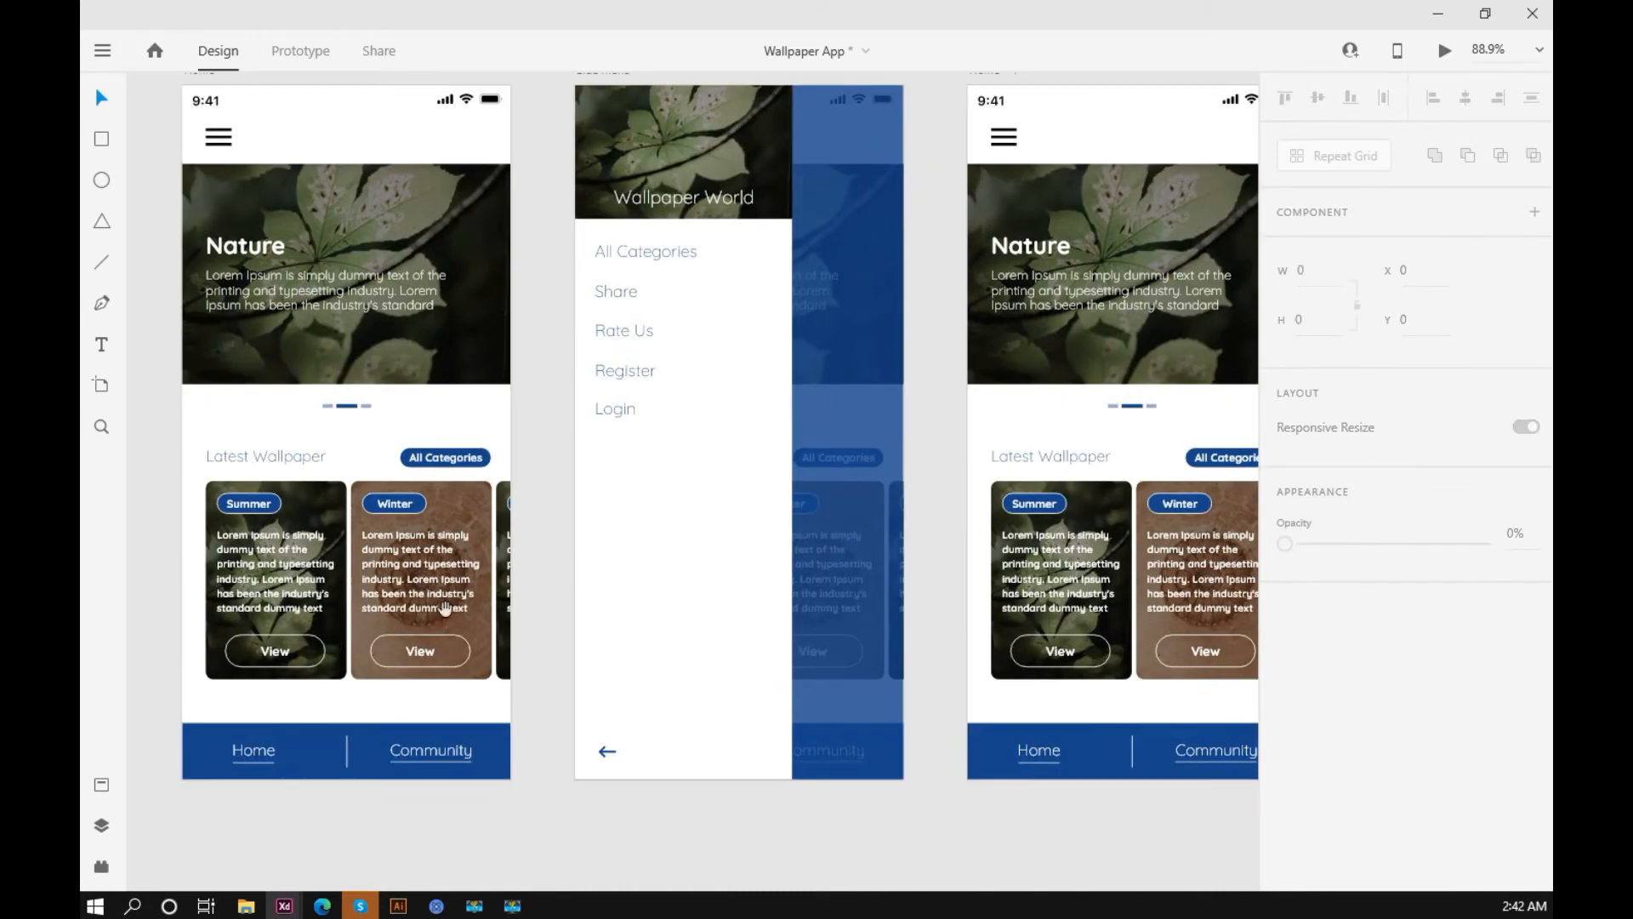
Step: Remove the inactive-tab underlines in the bottom bars: Community's on the Home artboard and Home's on its copy
click(729, 757)
key(Delete)
scroll(579, 771, up, 7)
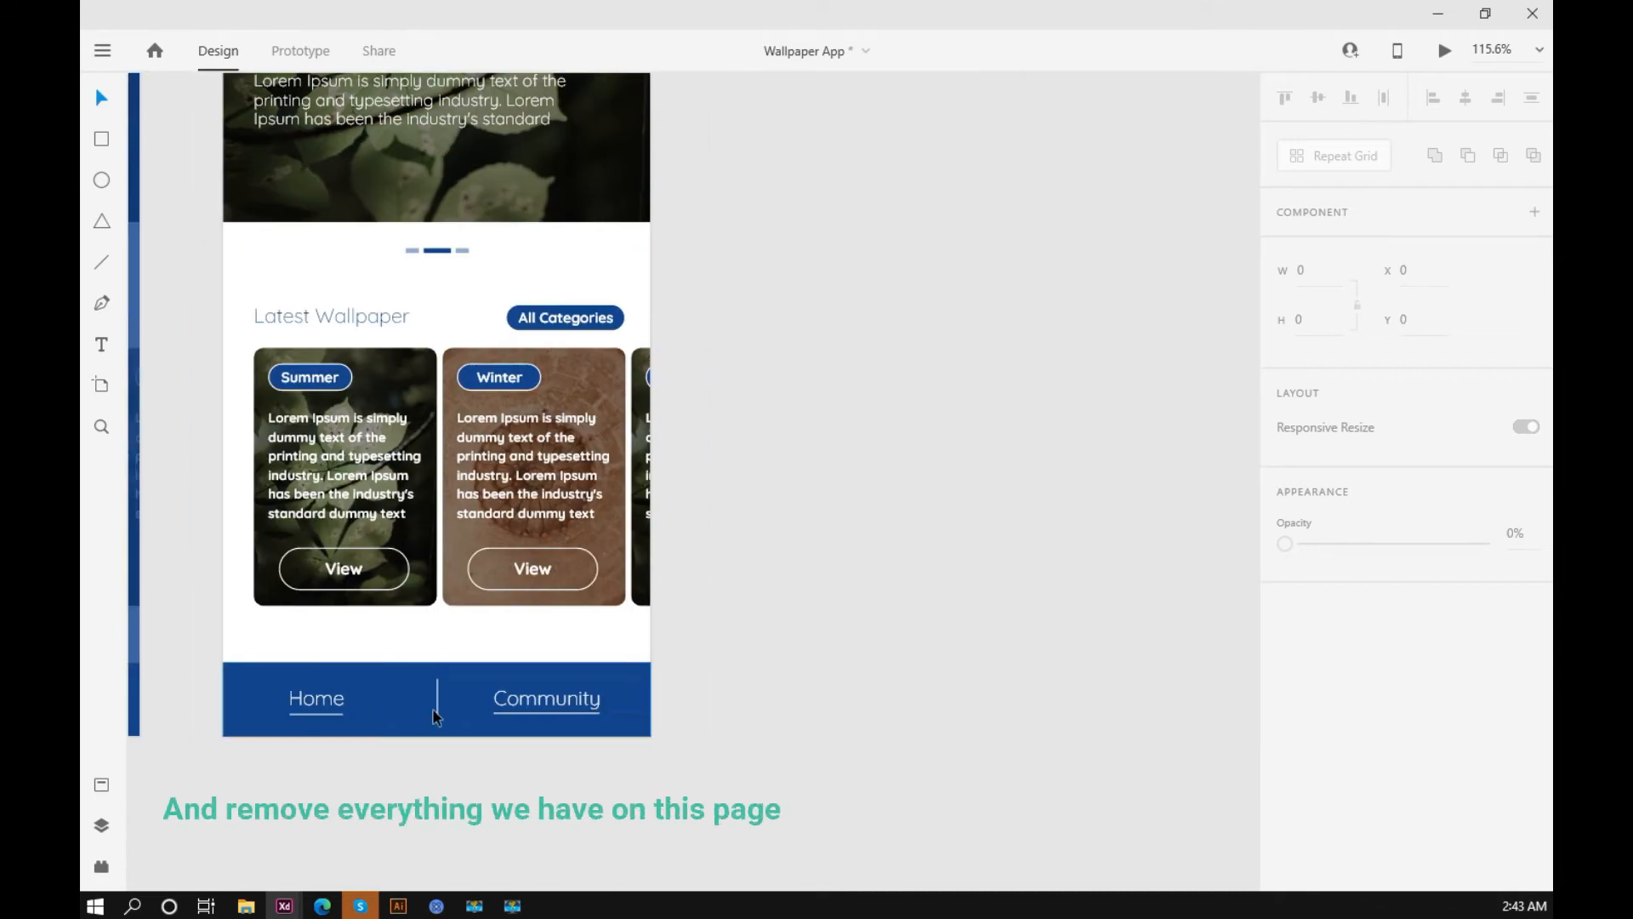
click(332, 714)
key(Delete)
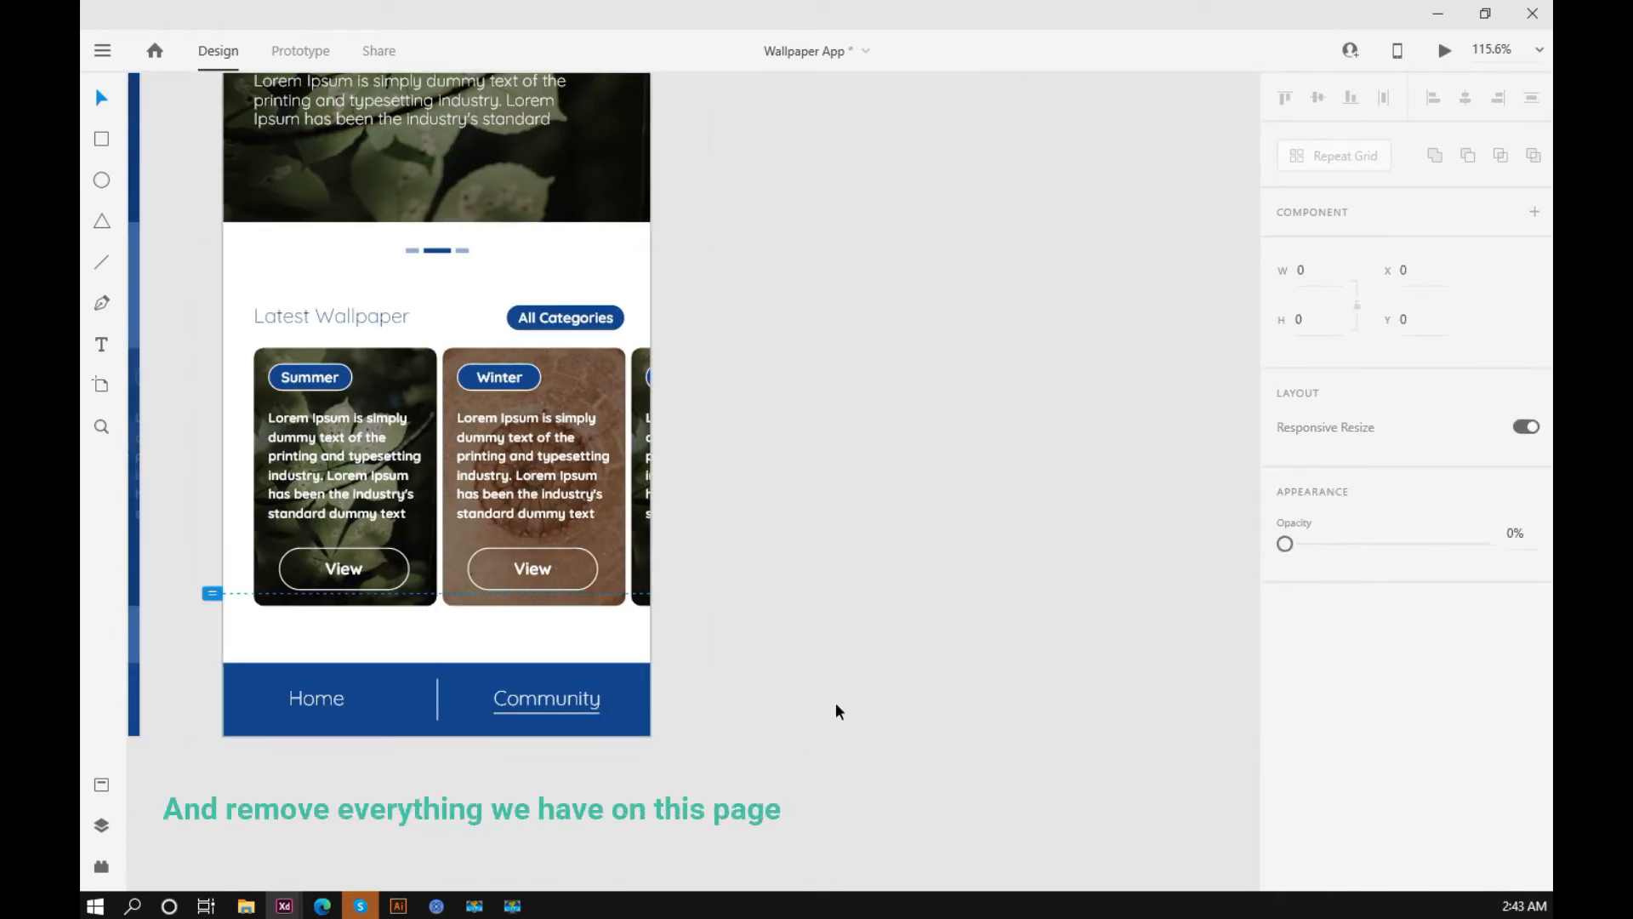
click(835, 702)
Step: Delete all content between the header and the bottom bar on the copied Home artboard
scroll(784, 713, up, 3)
scroll(791, 719, down, 2)
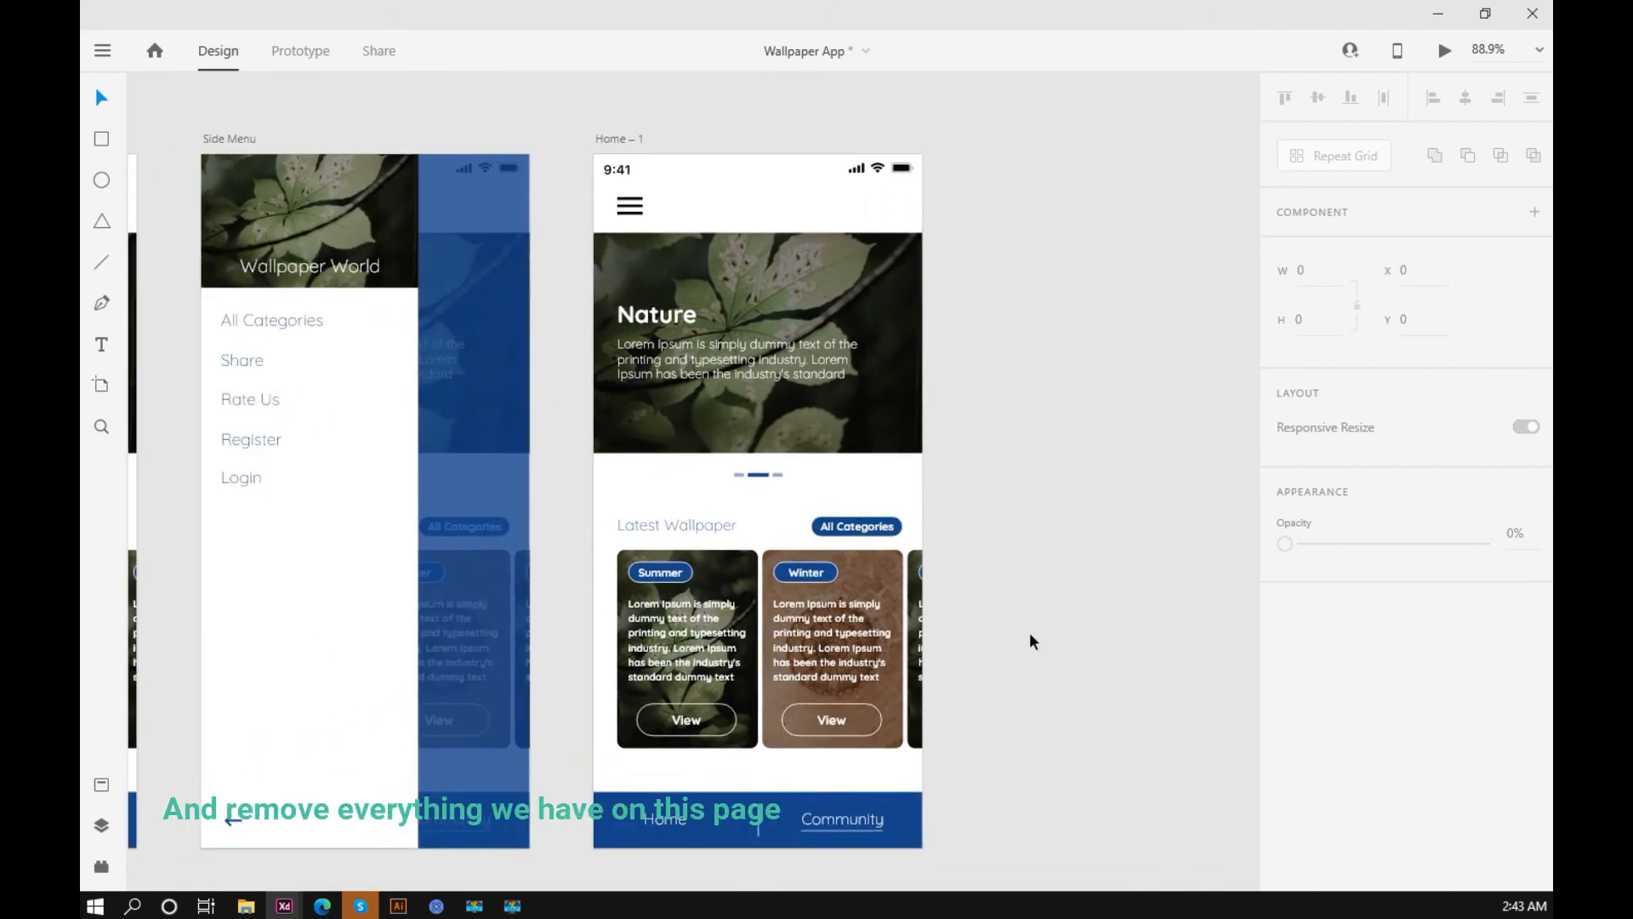
drag(985, 276, 599, 774)
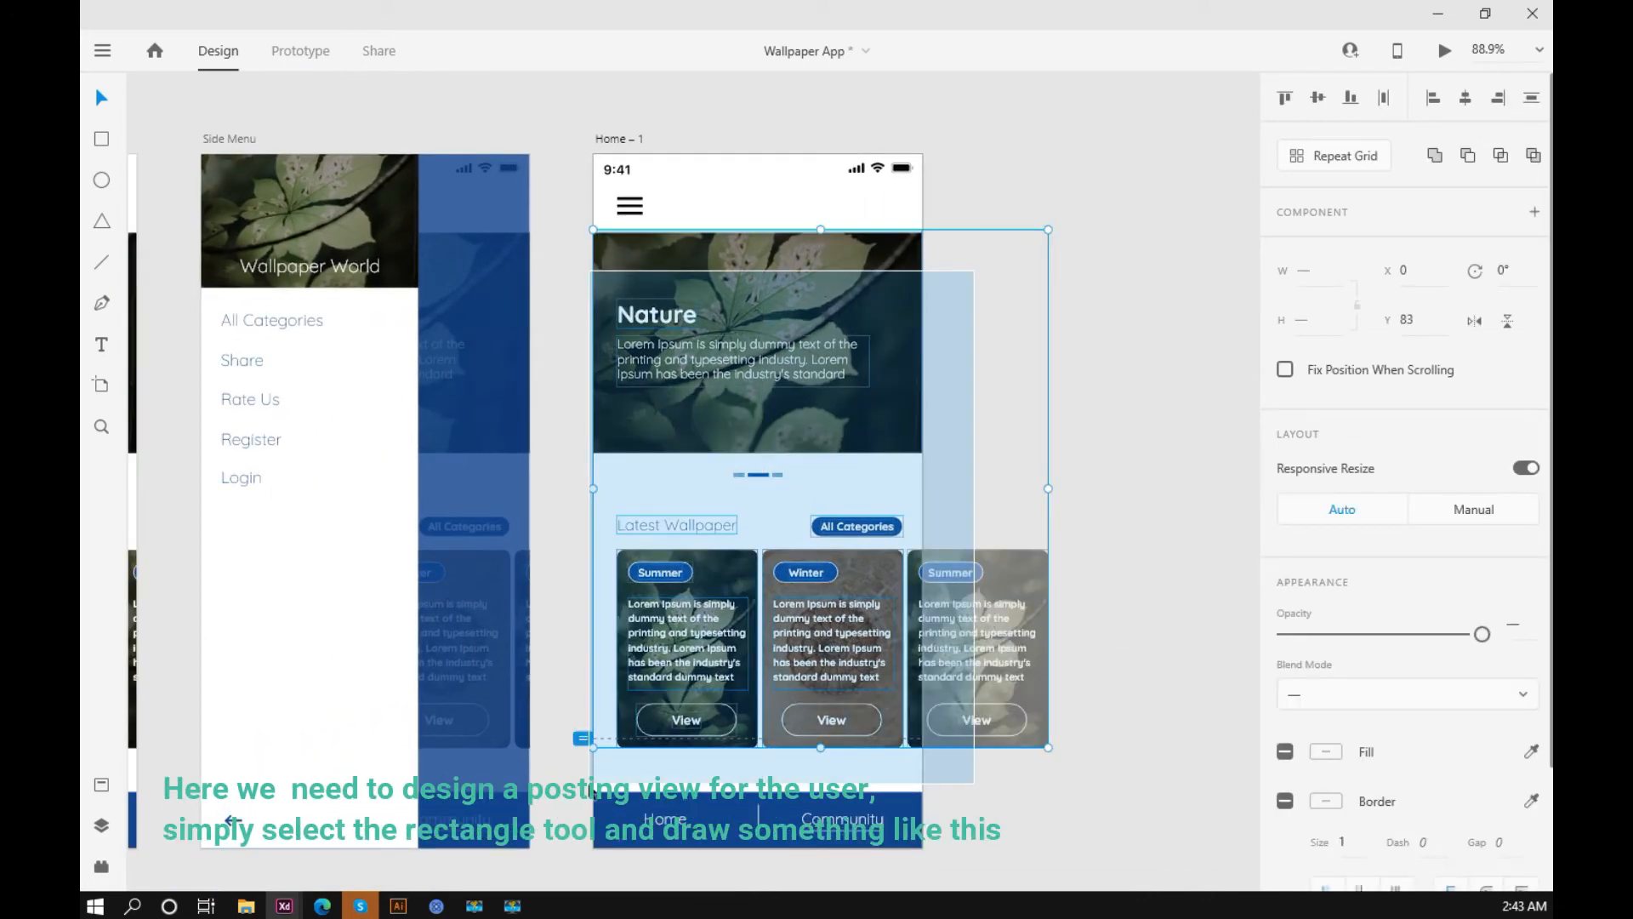
key(Delete)
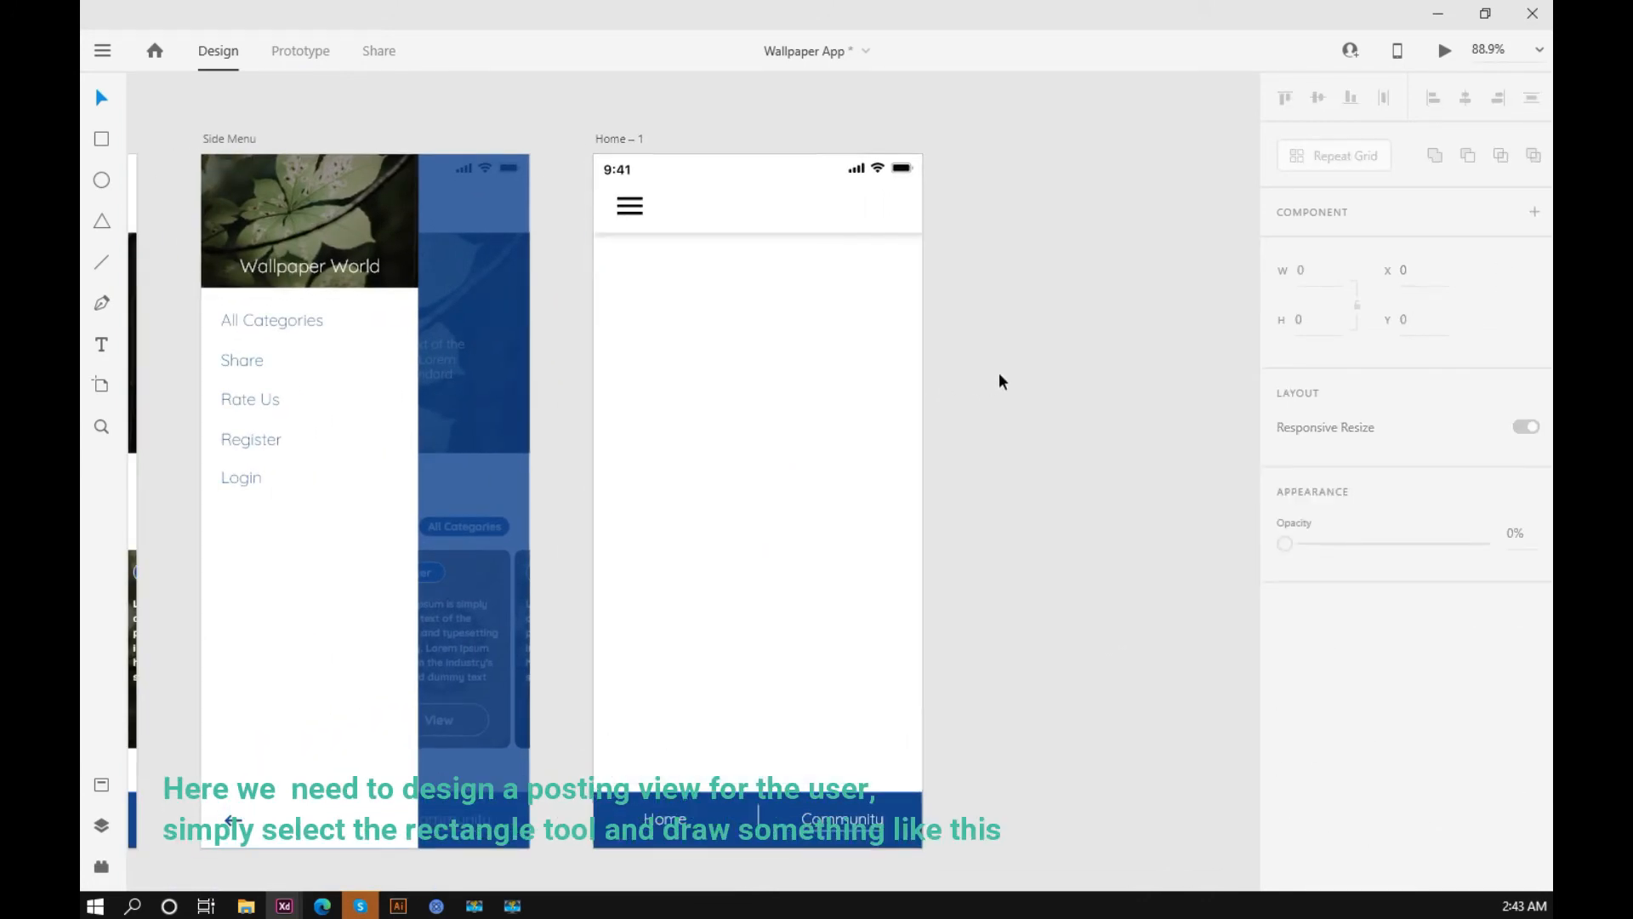
Step: Draw a card rectangle about 309 by 232 at X 26, Y 125 below the copied artboard's header
click(120, 136)
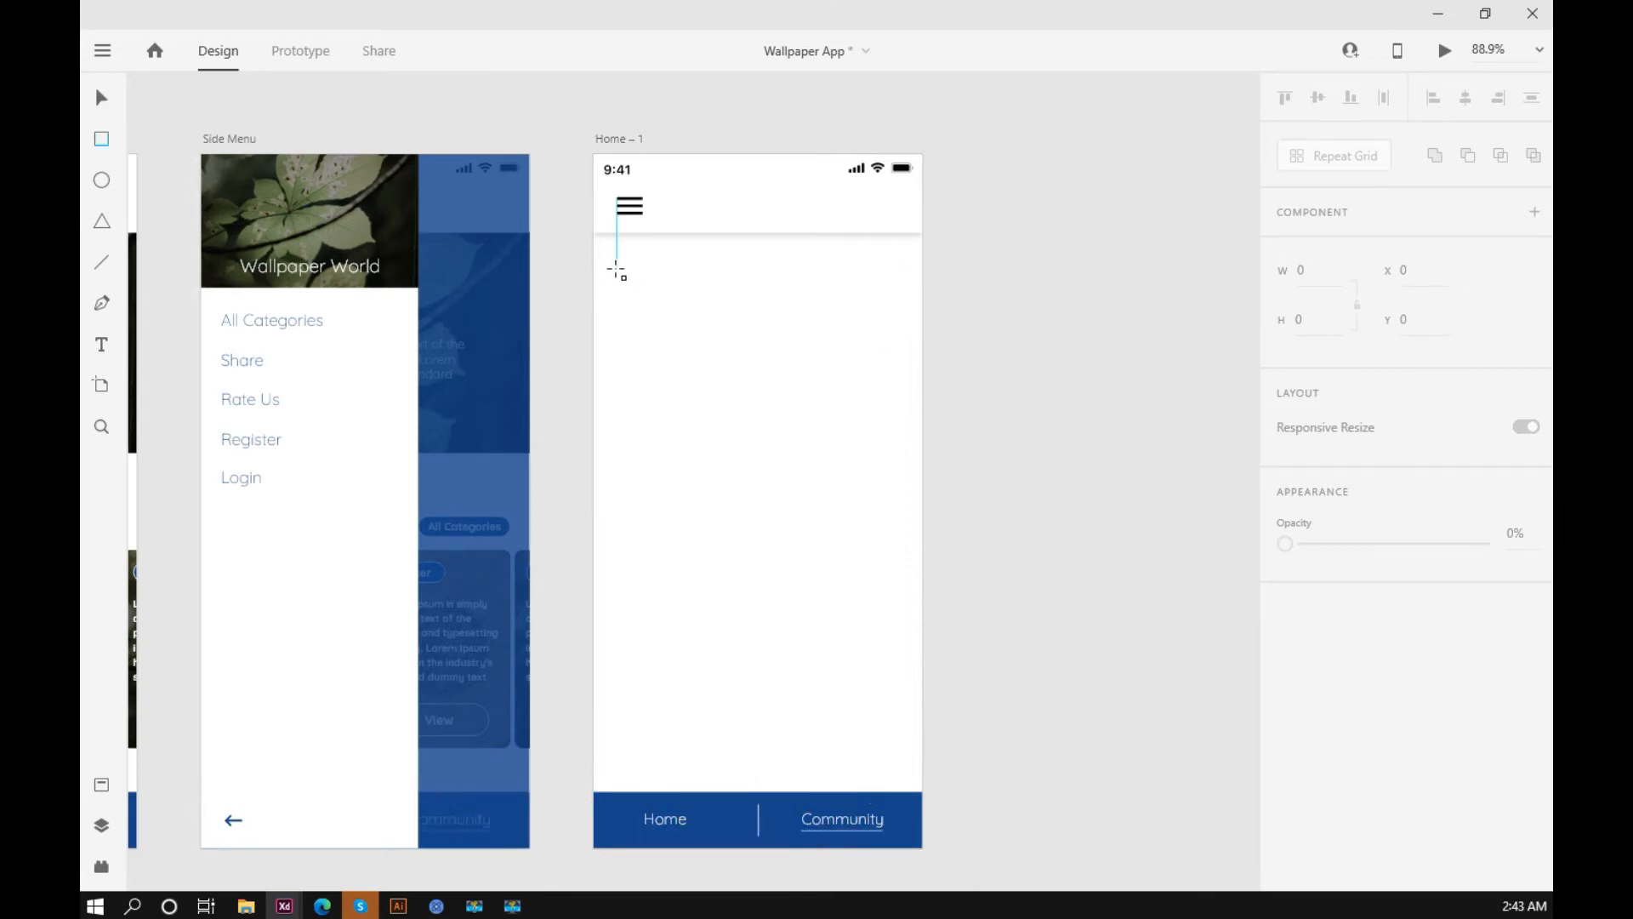
drag(617, 268, 900, 481)
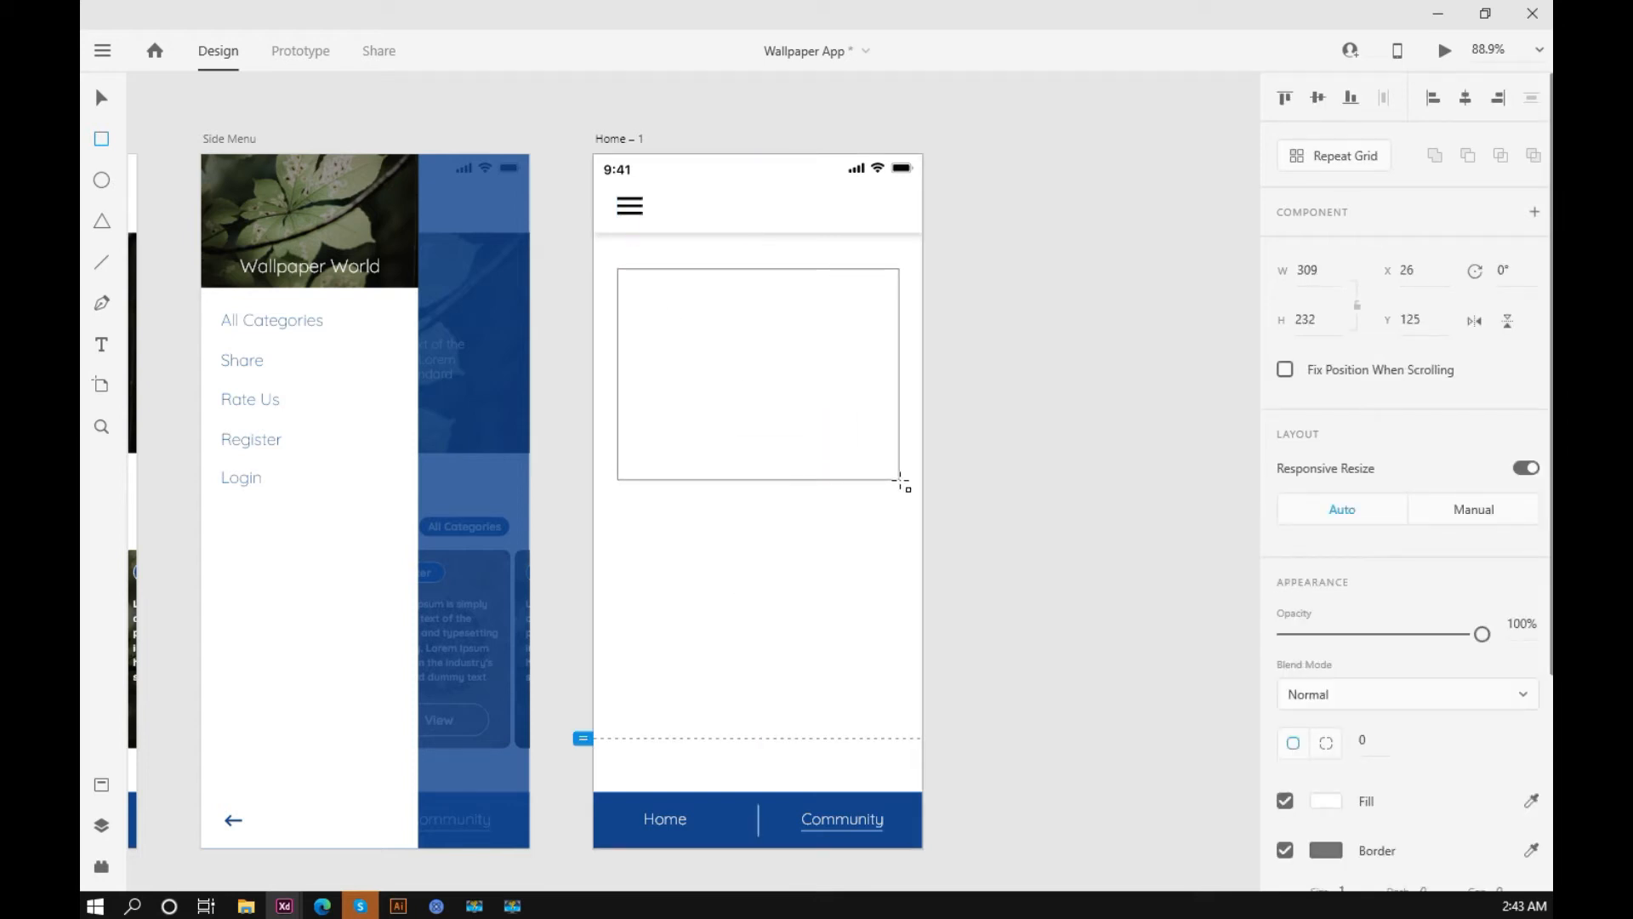
drag(900, 481, 900, 479)
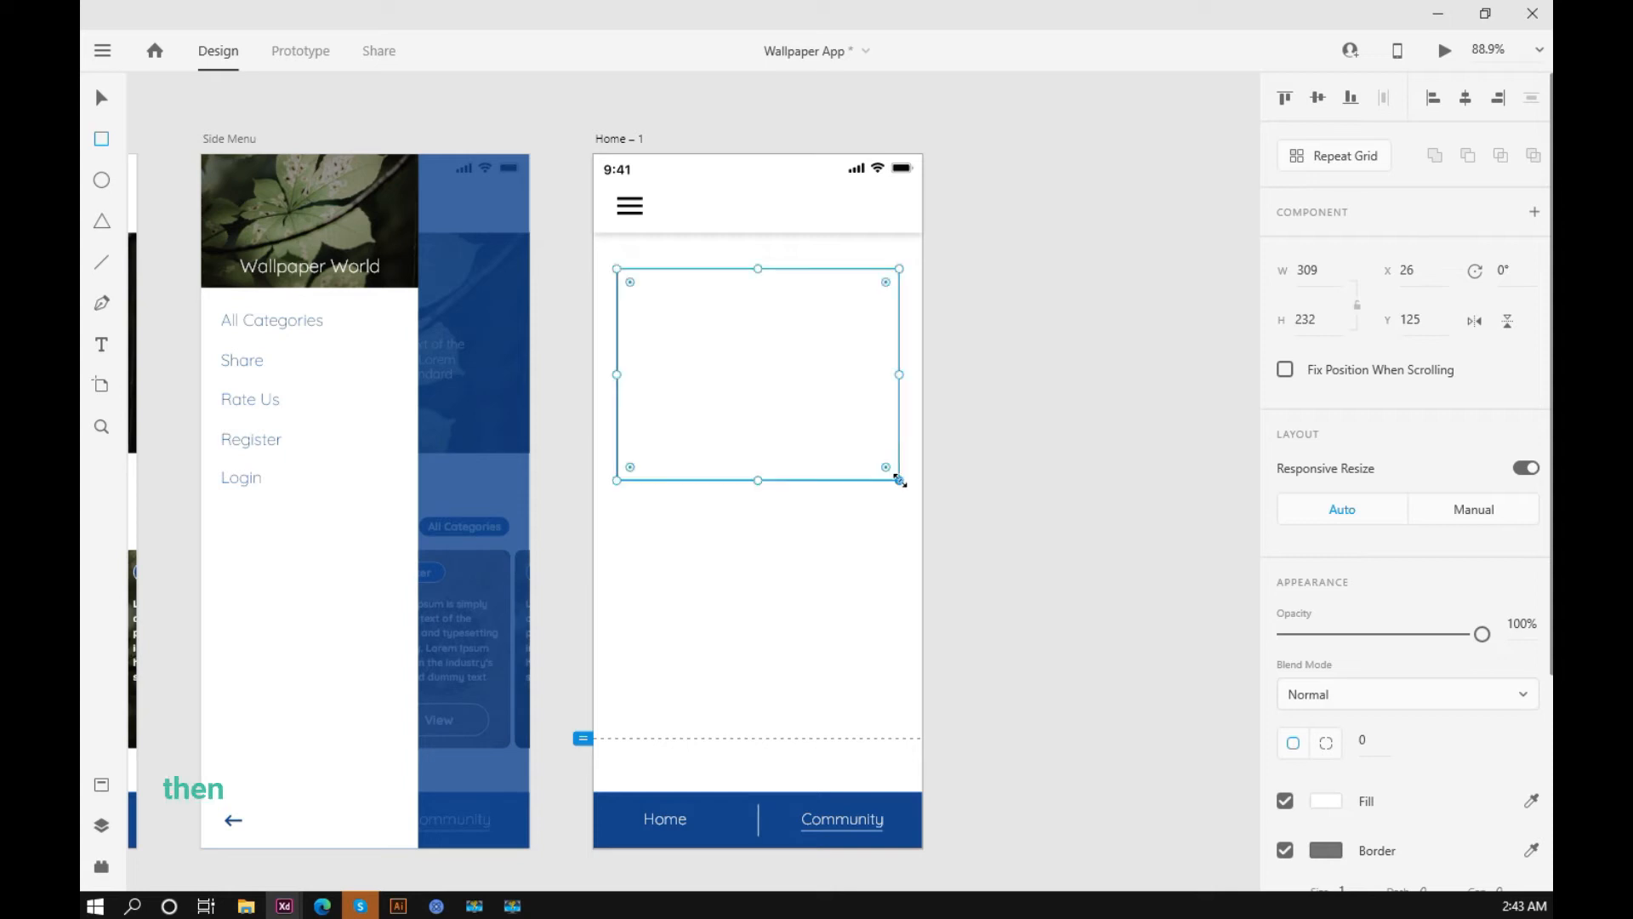
click(1167, 527)
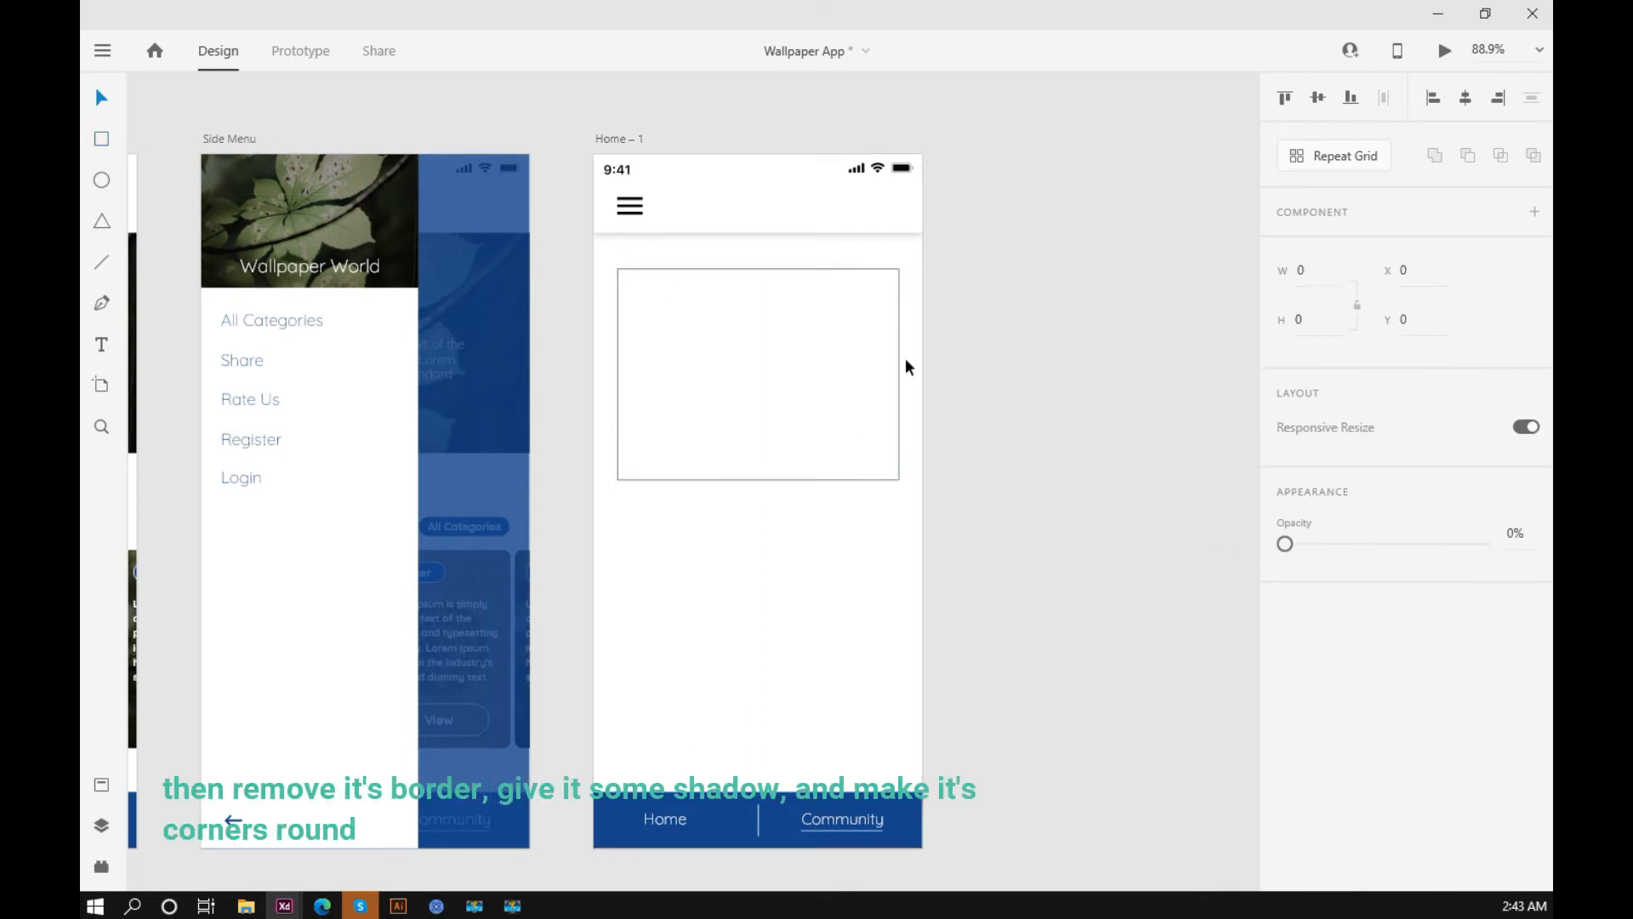
Step: Remove the border of the large card rectangle
ctrl+scroll(921, 330, up, 5)
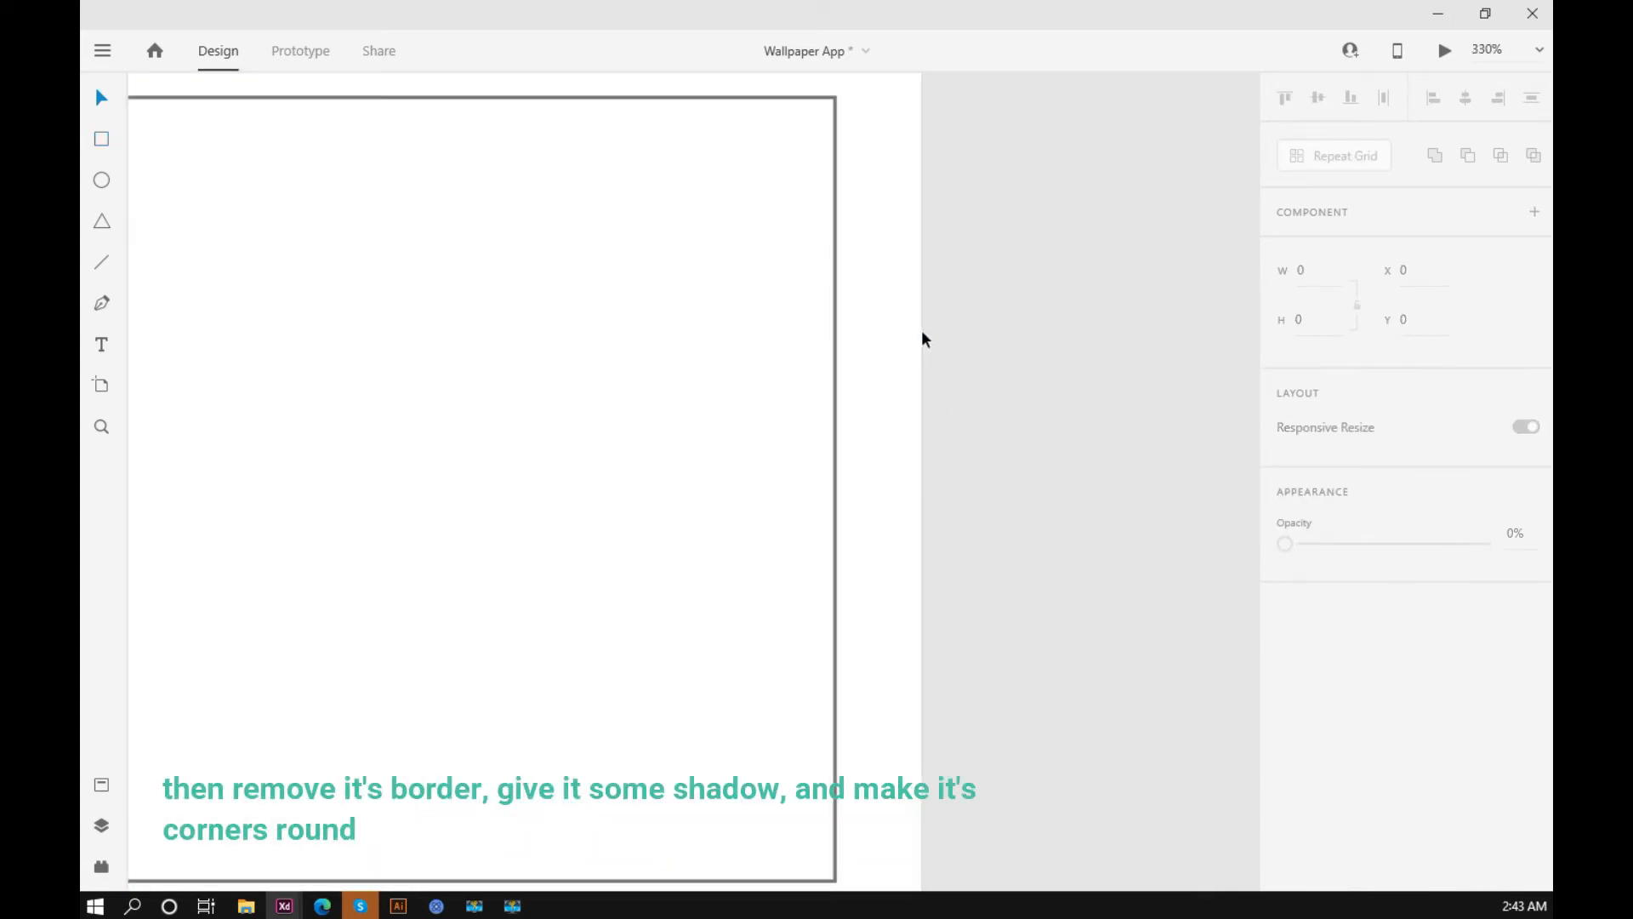
click(833, 443)
scroll(833, 444, down, 1)
ctrl+scroll(832, 451, down, 3)
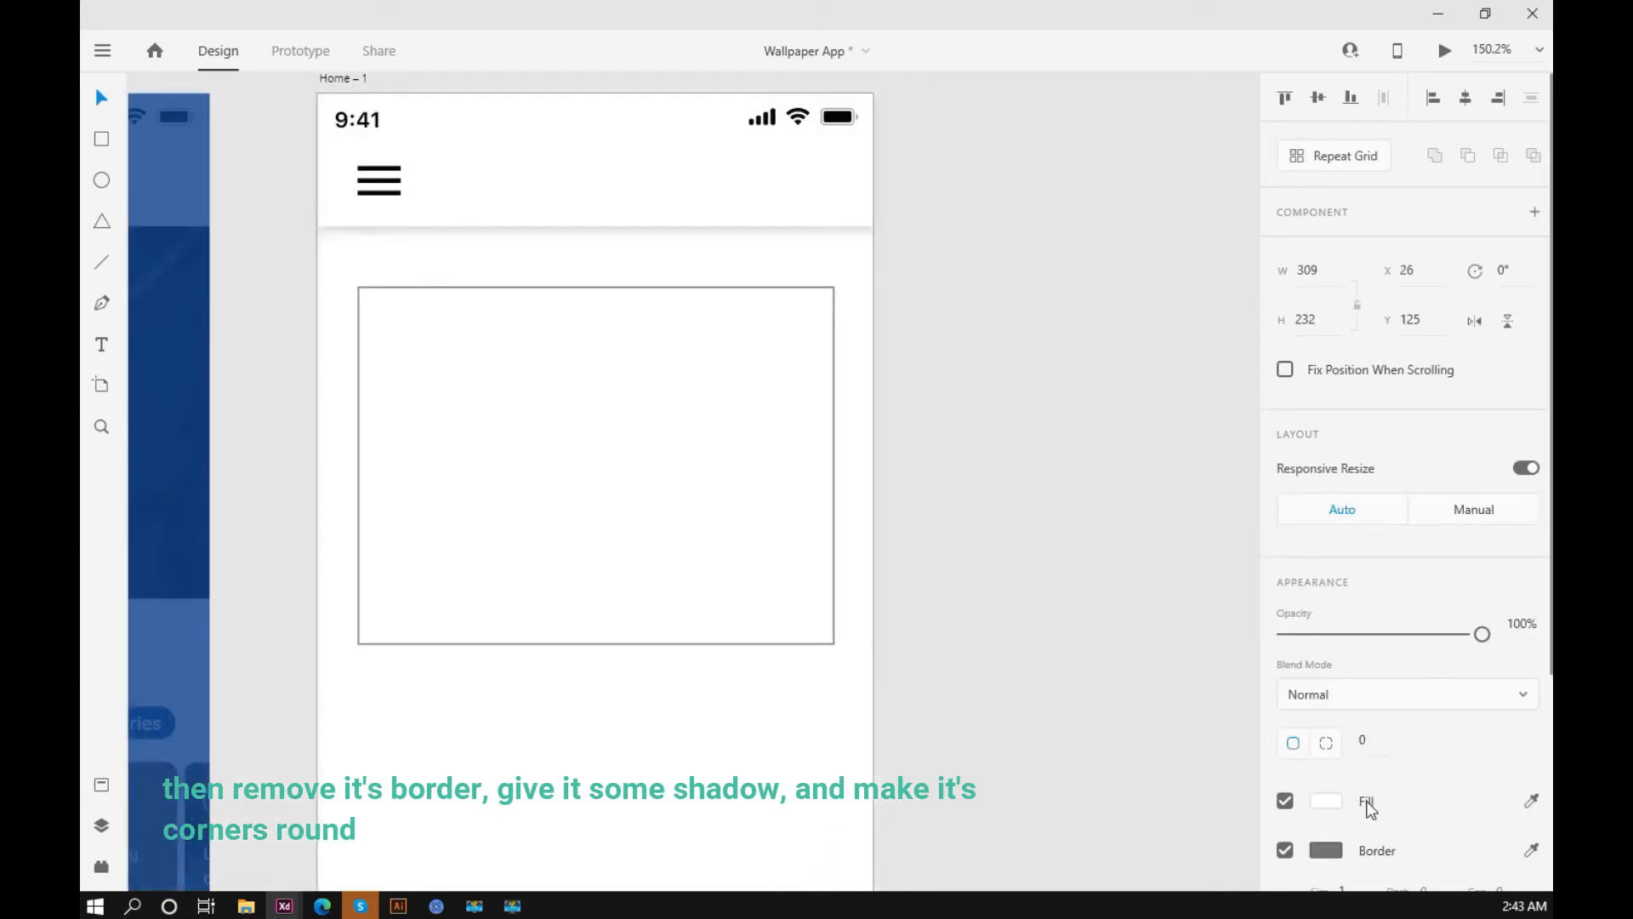
scroll(1327, 595, down, 4)
click(1284, 555)
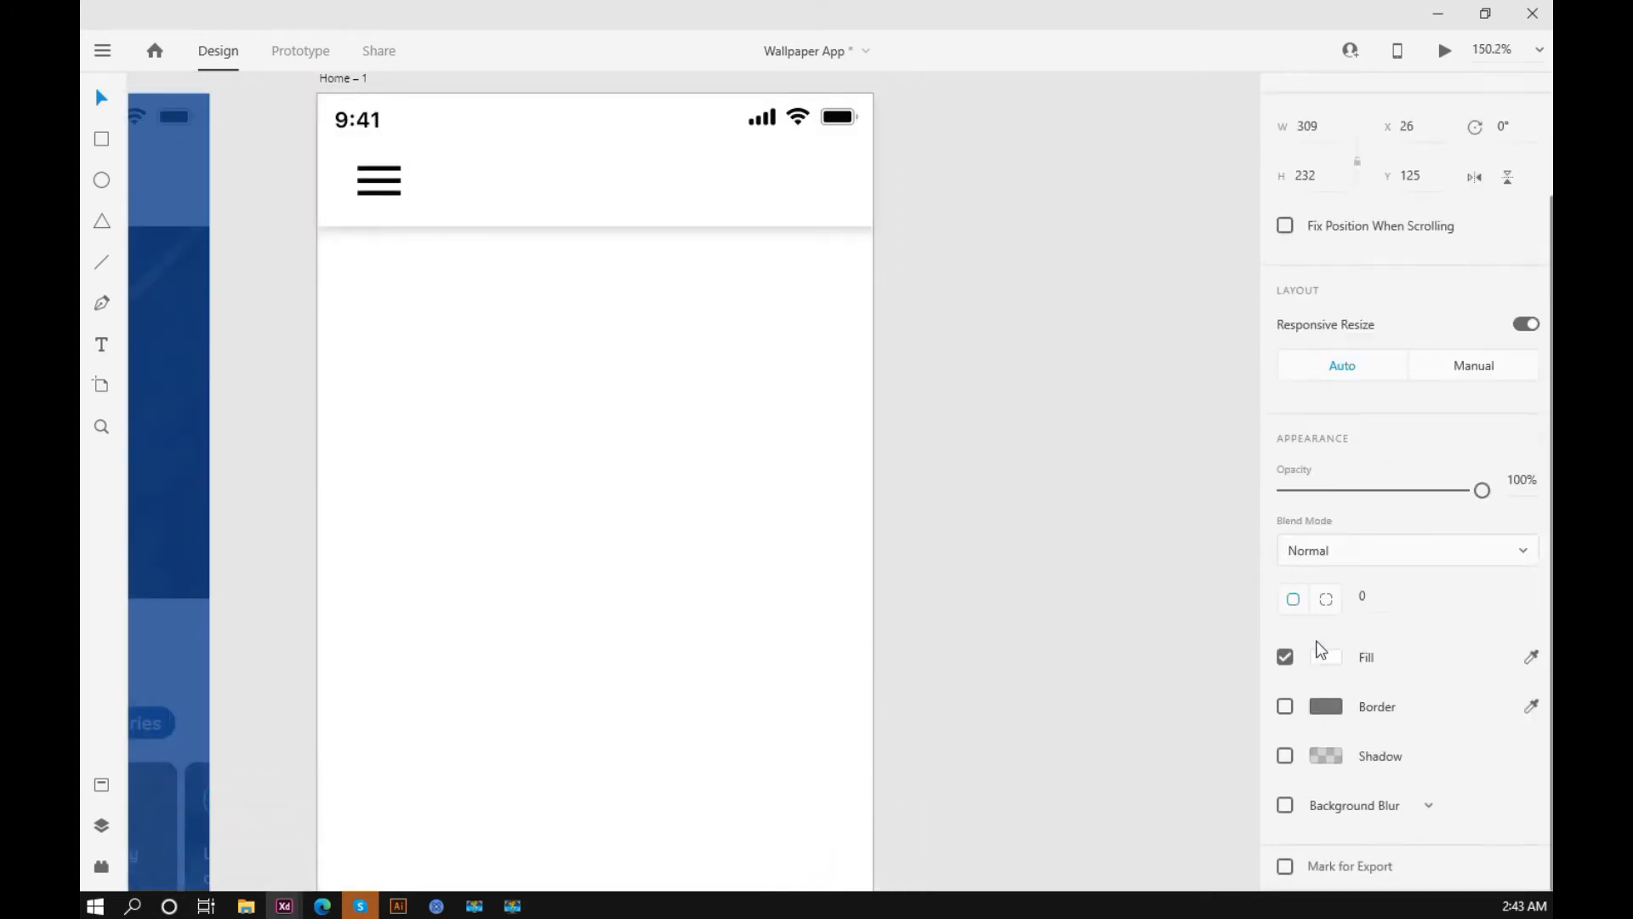
Step: Give the card a shadow with X 0, Y 0 and blur 6, and round its corners
click(1284, 756)
click(1424, 802)
text(0)
key(Return)
click(1378, 597)
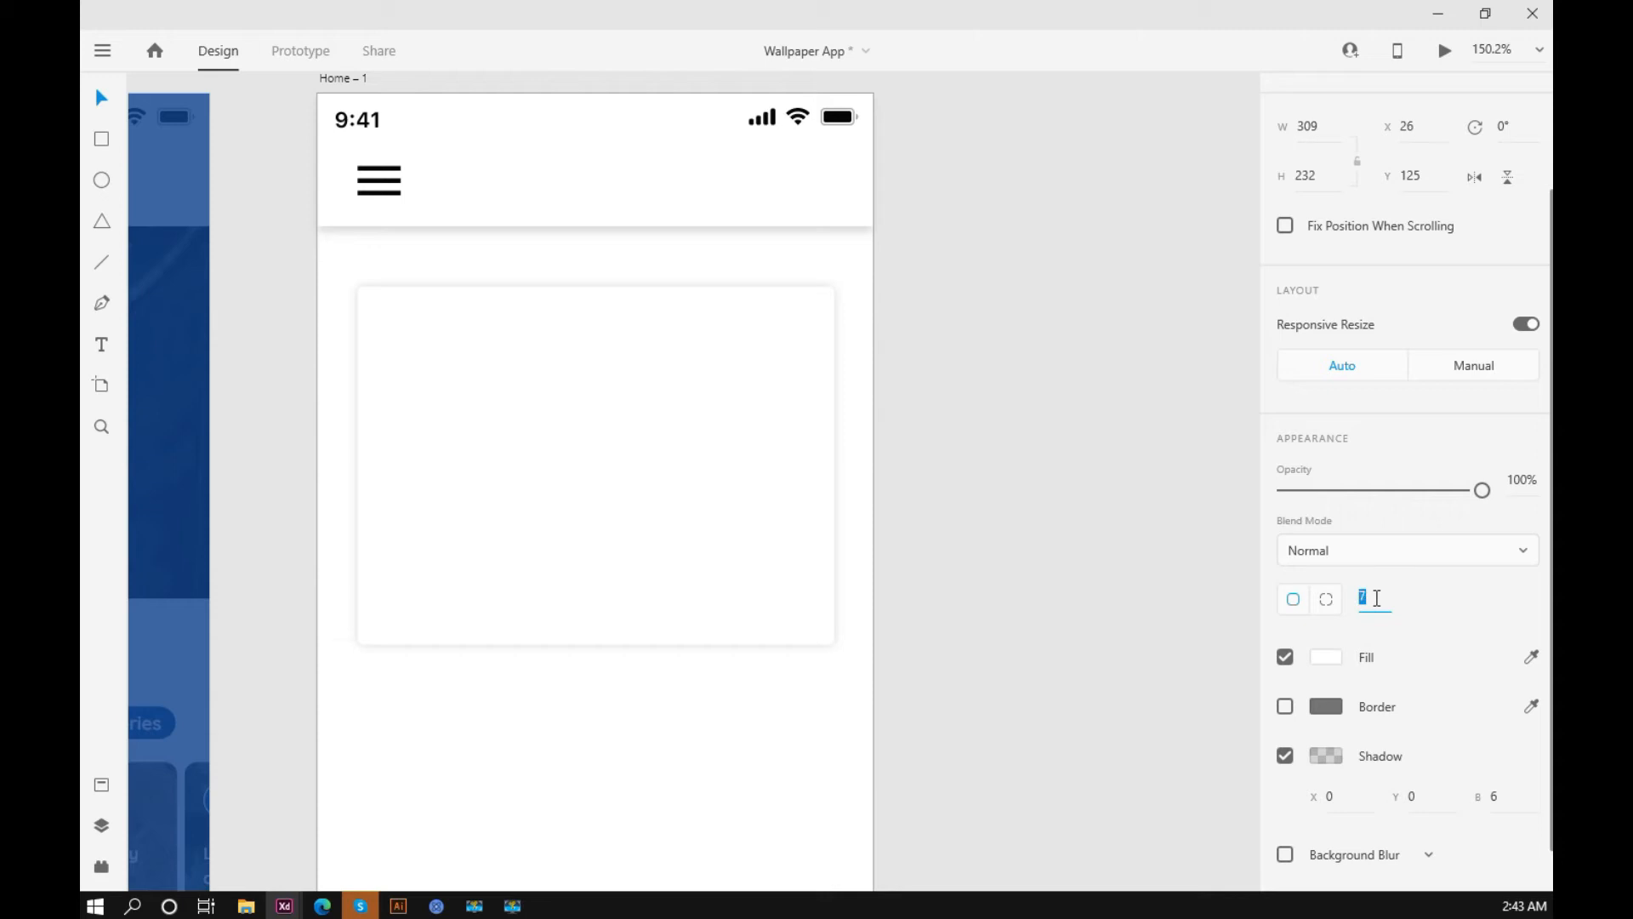
click(1070, 494)
scroll(906, 386, down, 2)
drag(1077, 435, 1131, 438)
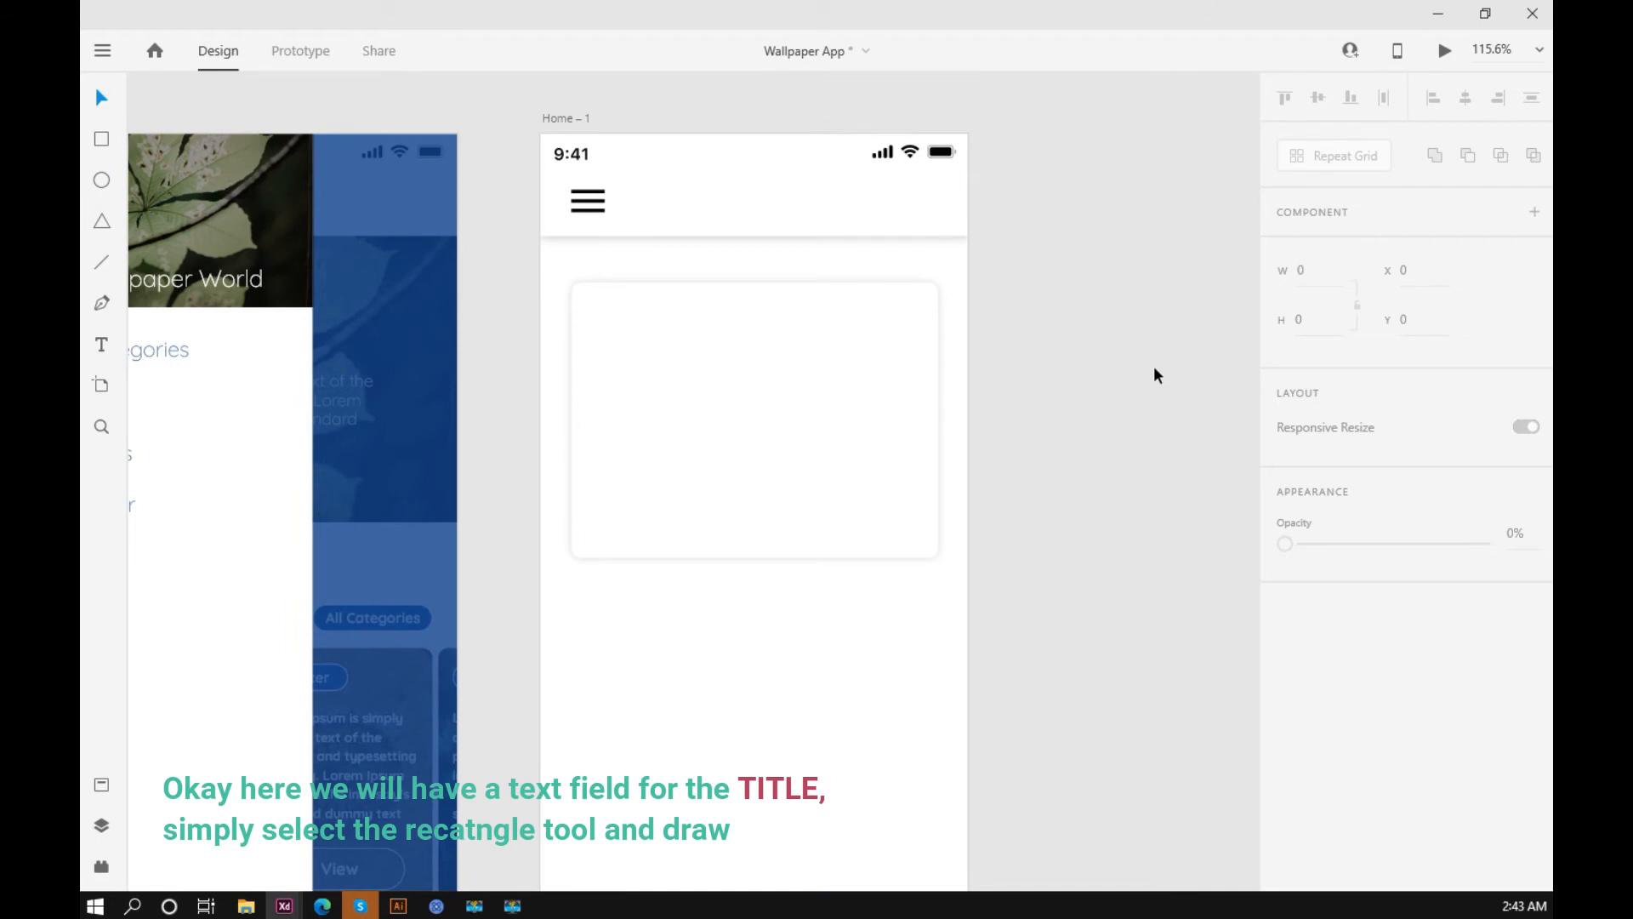
Step: Draw a title field rectangle about 280 by 45 at X 40, Y 150 near the card's upper edge
click(102, 141)
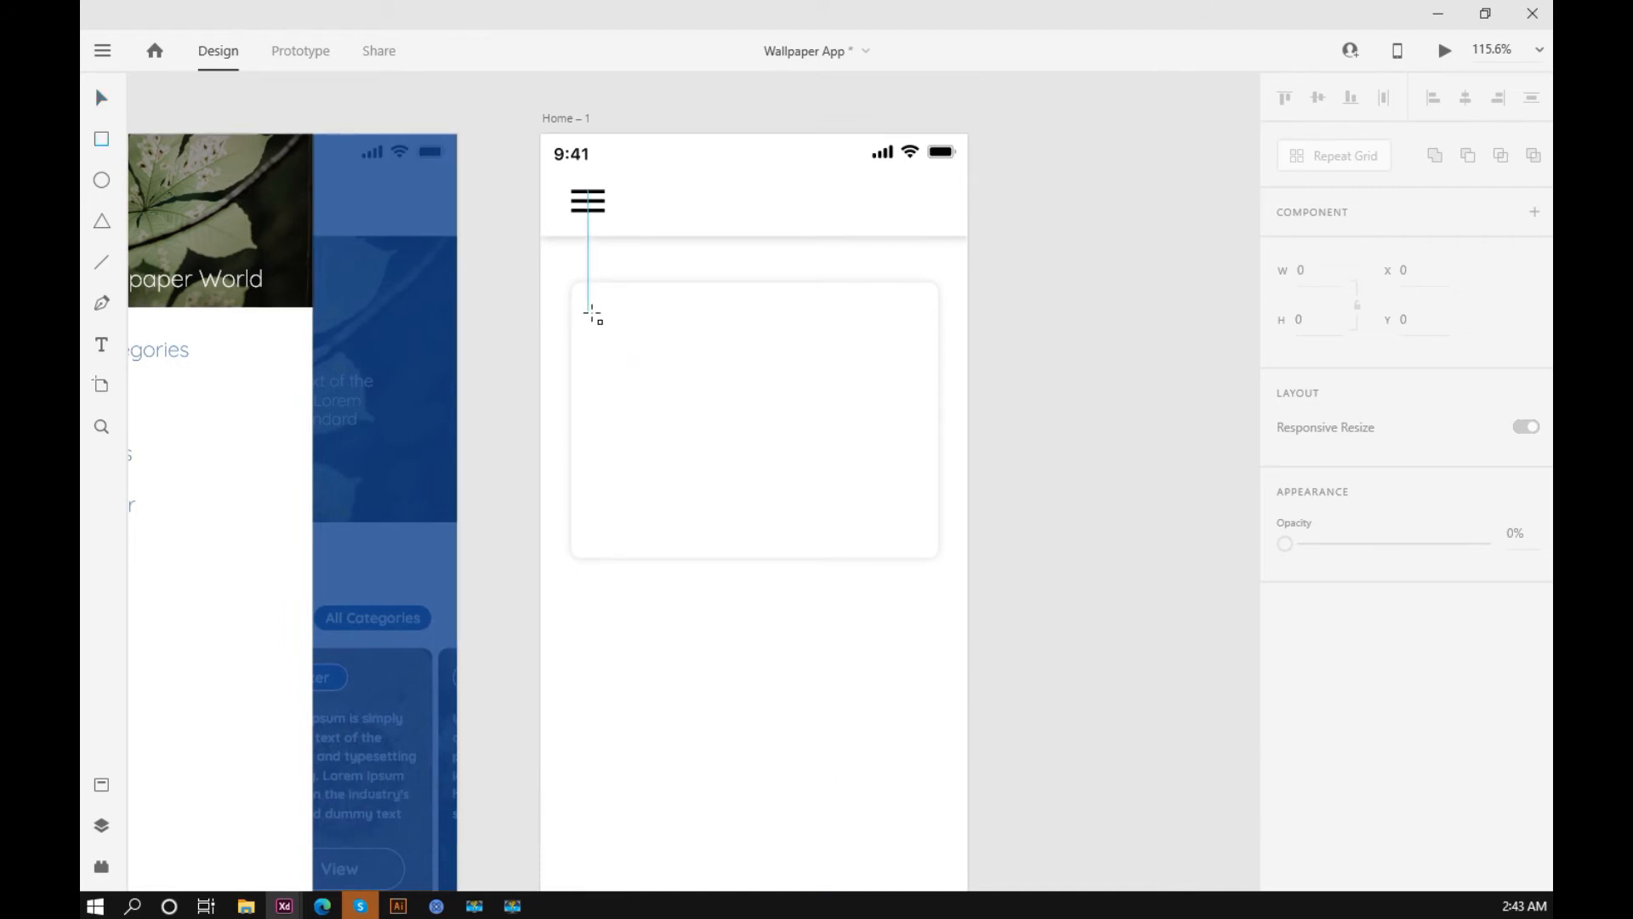
mouse_move(588, 312)
mouse_down()
mouse_move(860, 370)
mouse_move(922, 366)
mouse_up()
click(101, 97)
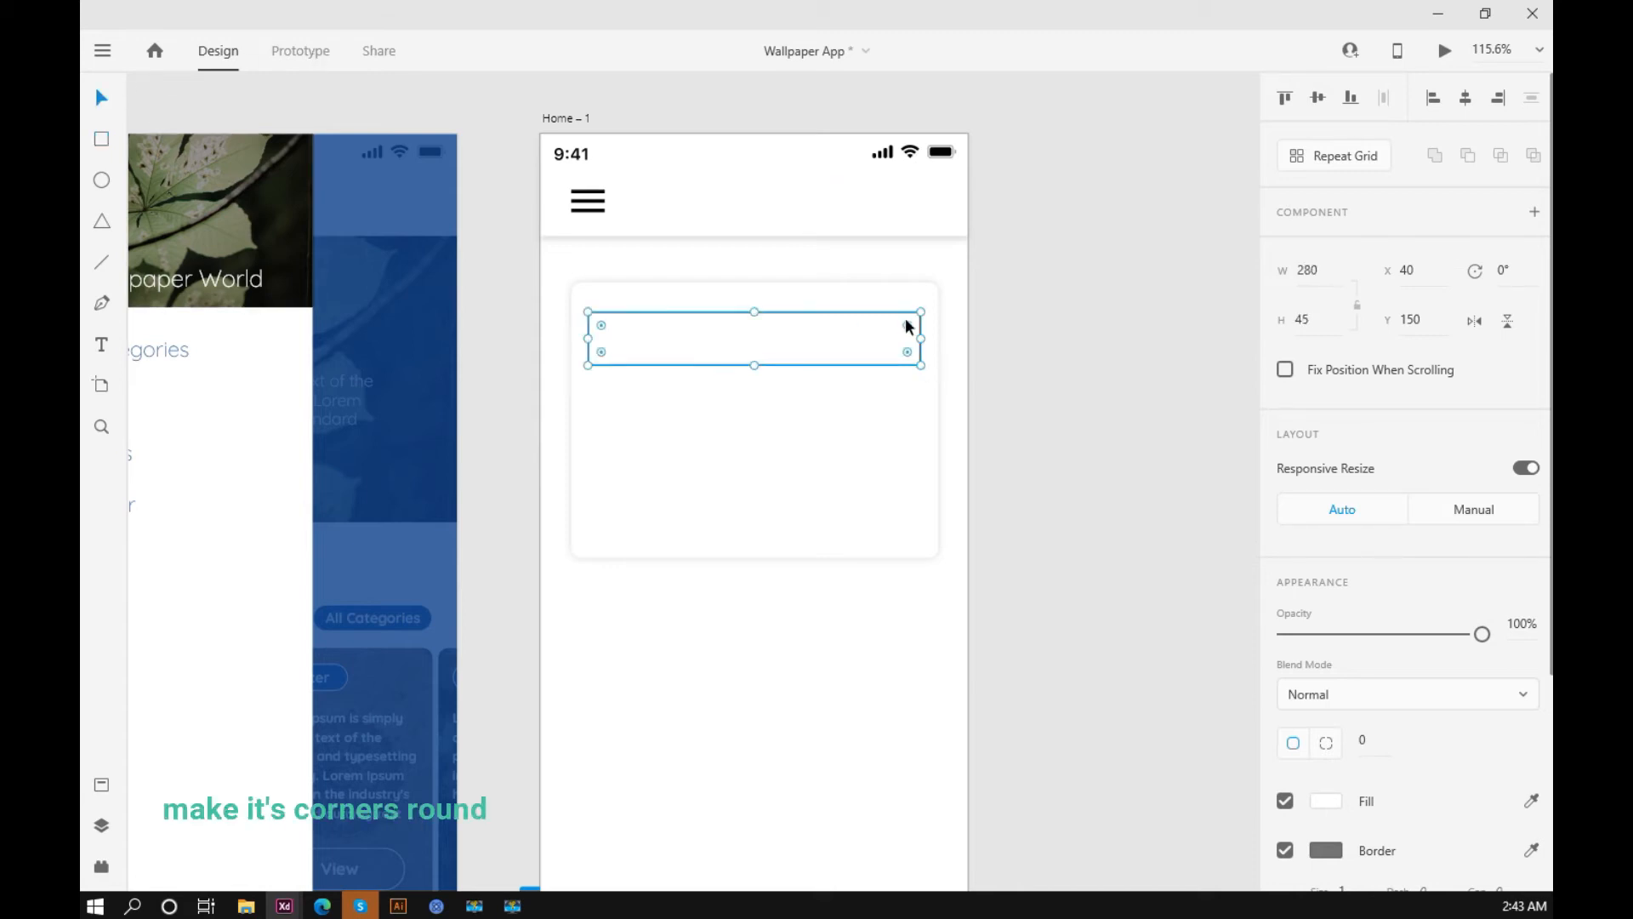
Step: Round the title field's corners to radius 8 and move the field up to Y 140
click(980, 344)
scroll(980, 344, down, 2)
click(933, 339)
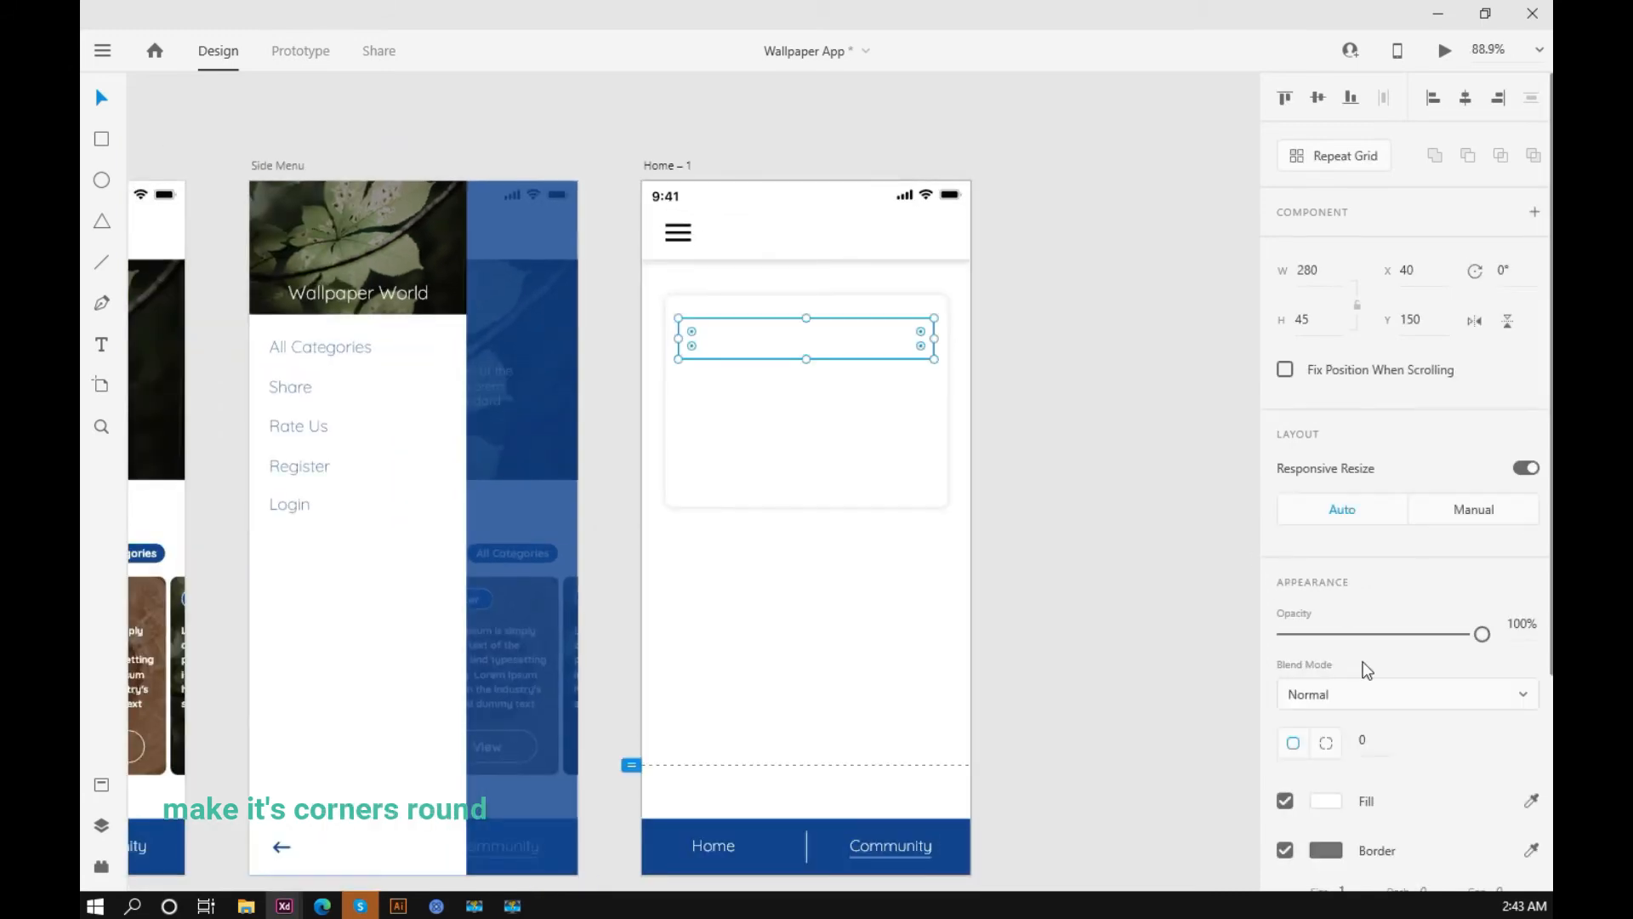
click(1367, 743)
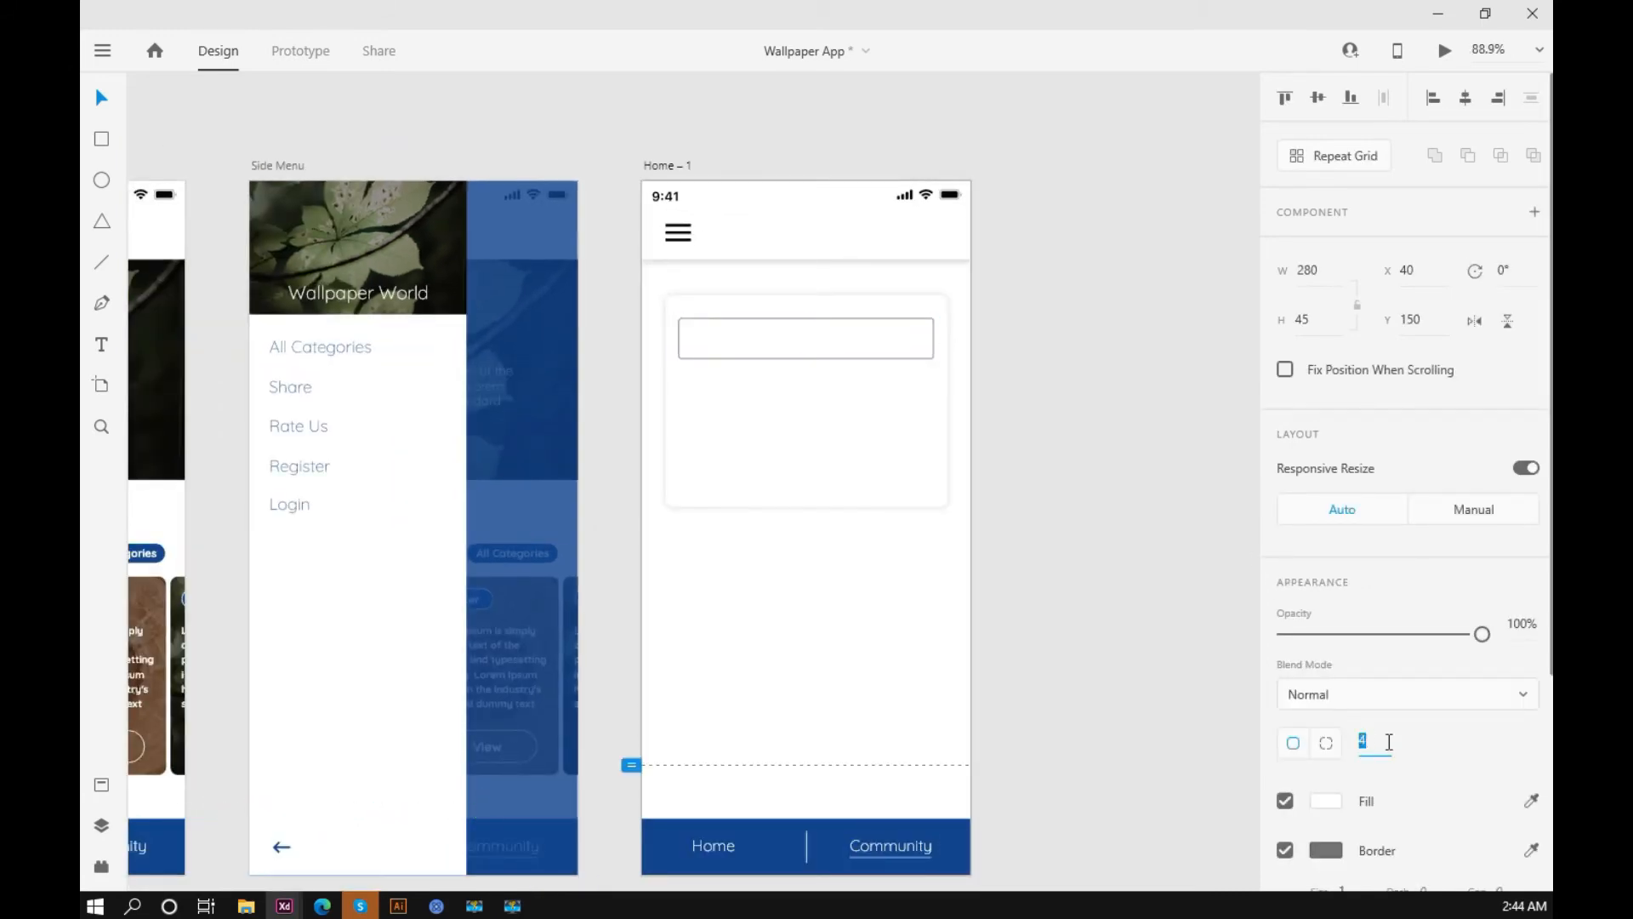
click(1035, 264)
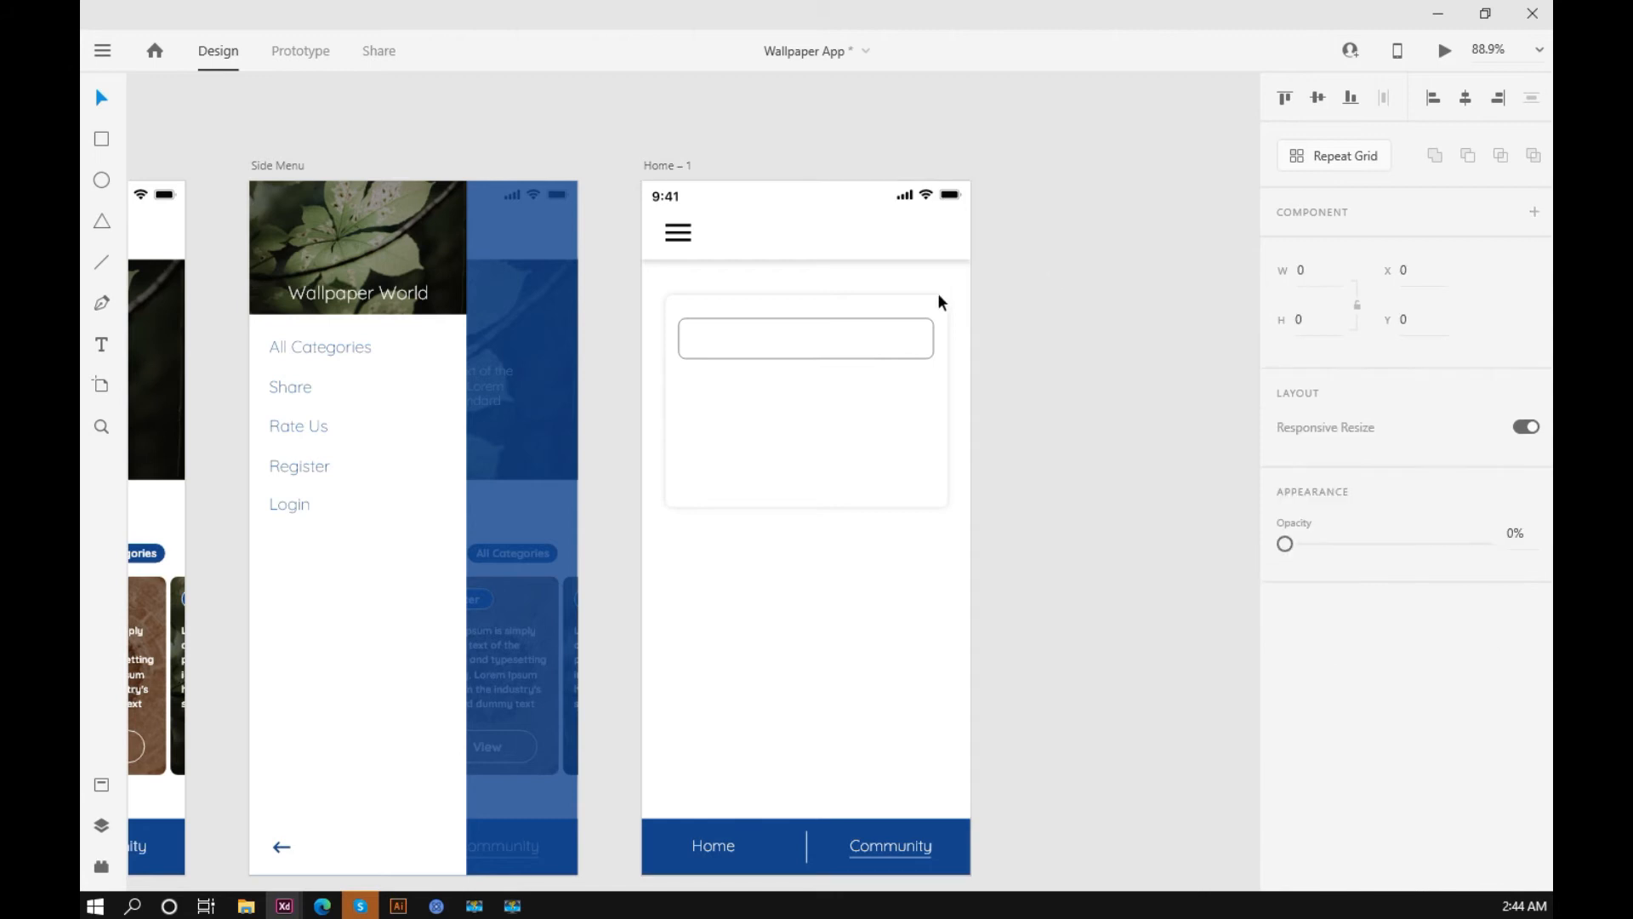
scroll(841, 322, up, 5)
click(822, 329)
key(shift+Up)
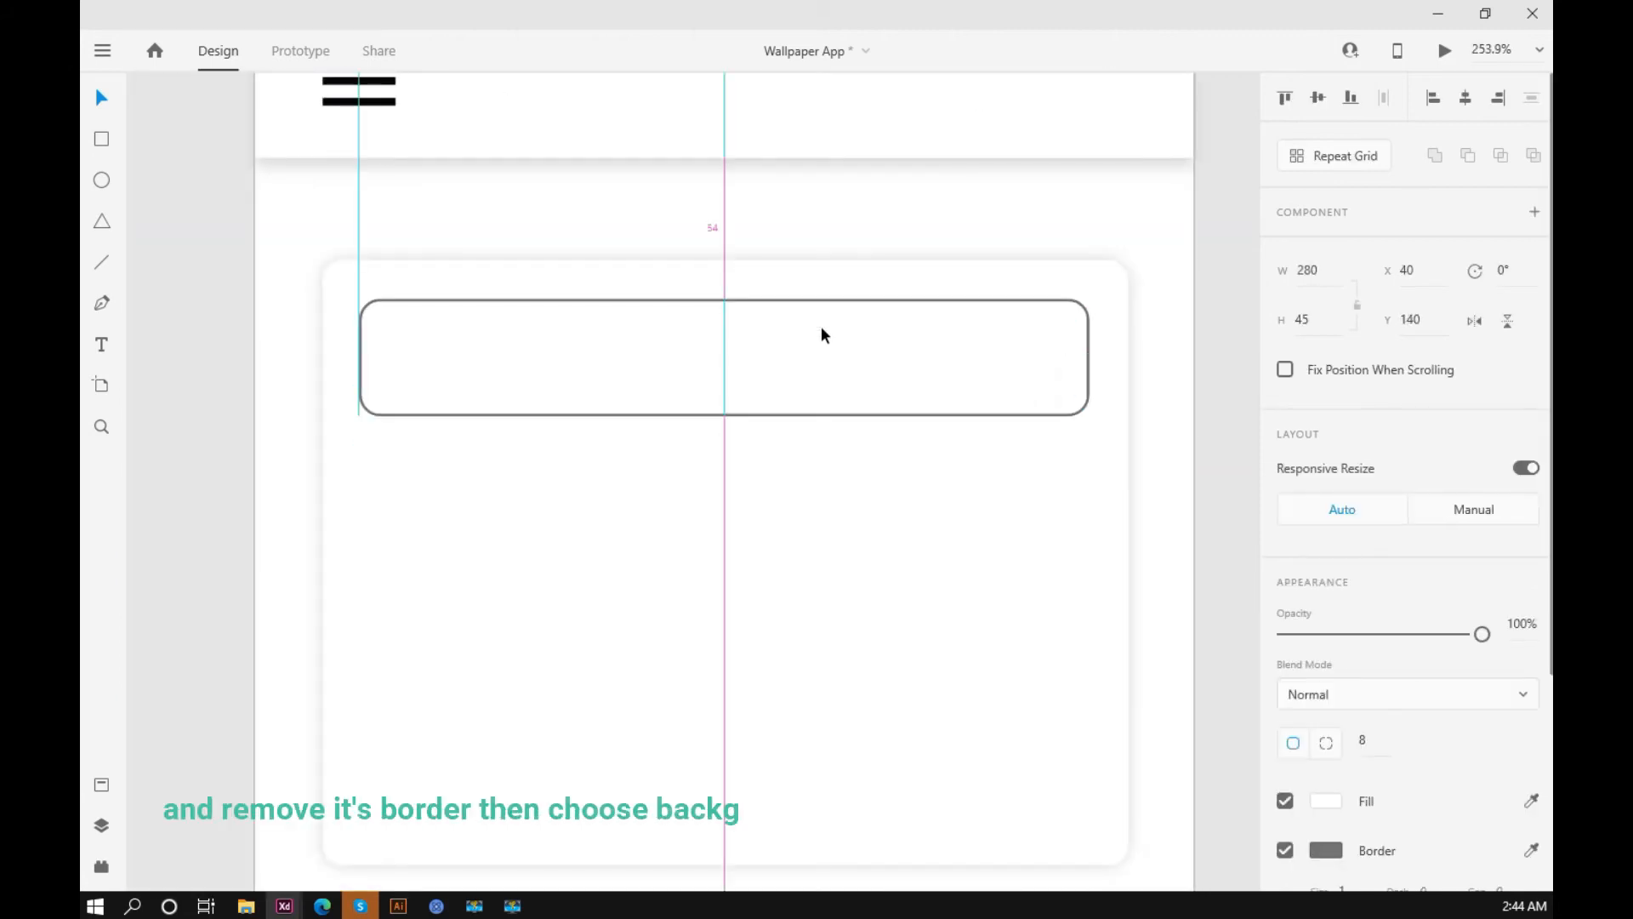
Step: Remove the border of the title field rectangle
click(1214, 342)
scroll(1213, 341, down, 2)
click(1036, 345)
scroll(1365, 712, down, 3)
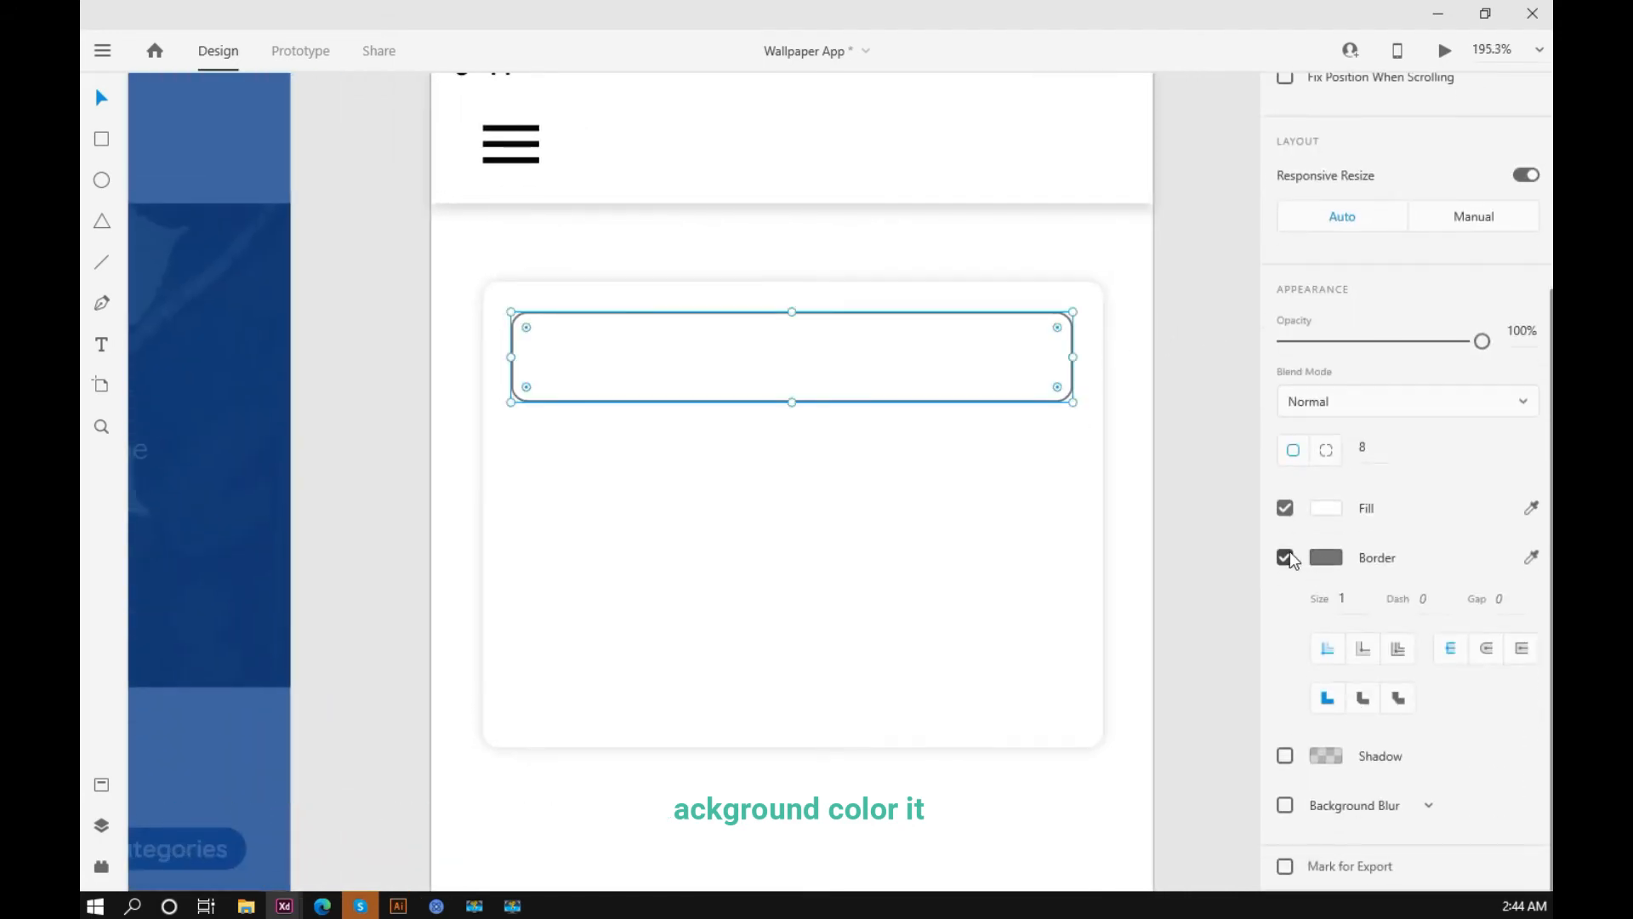
click(1285, 560)
scroll(1324, 532, up, 2)
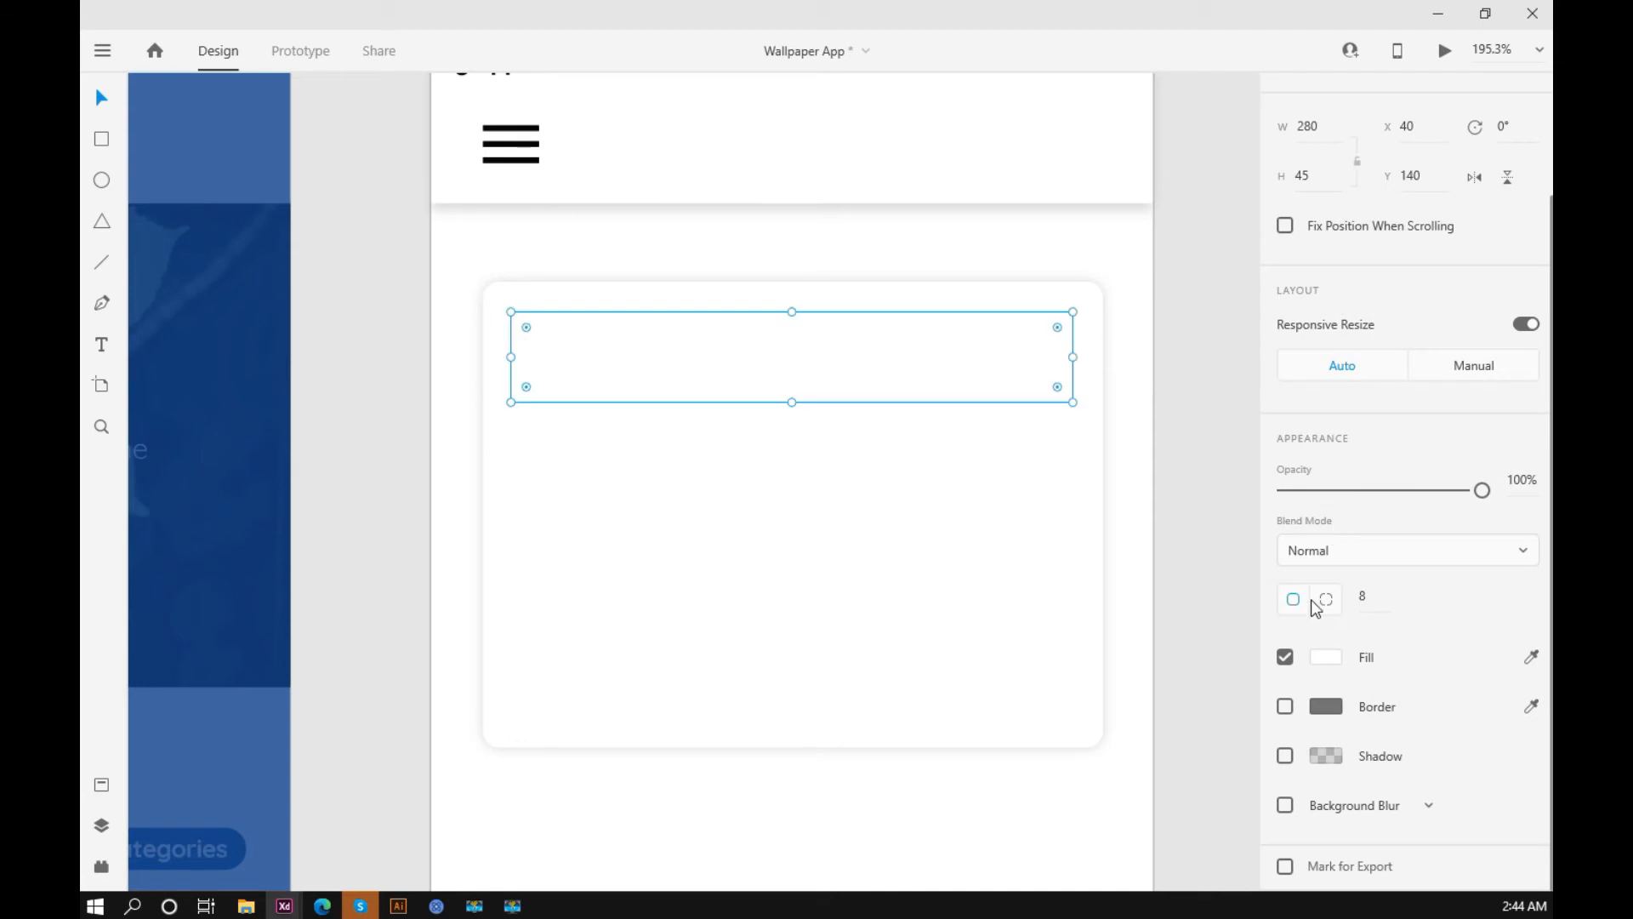
Step: Fill the title field with the light grey #EBEBEB
click(1332, 659)
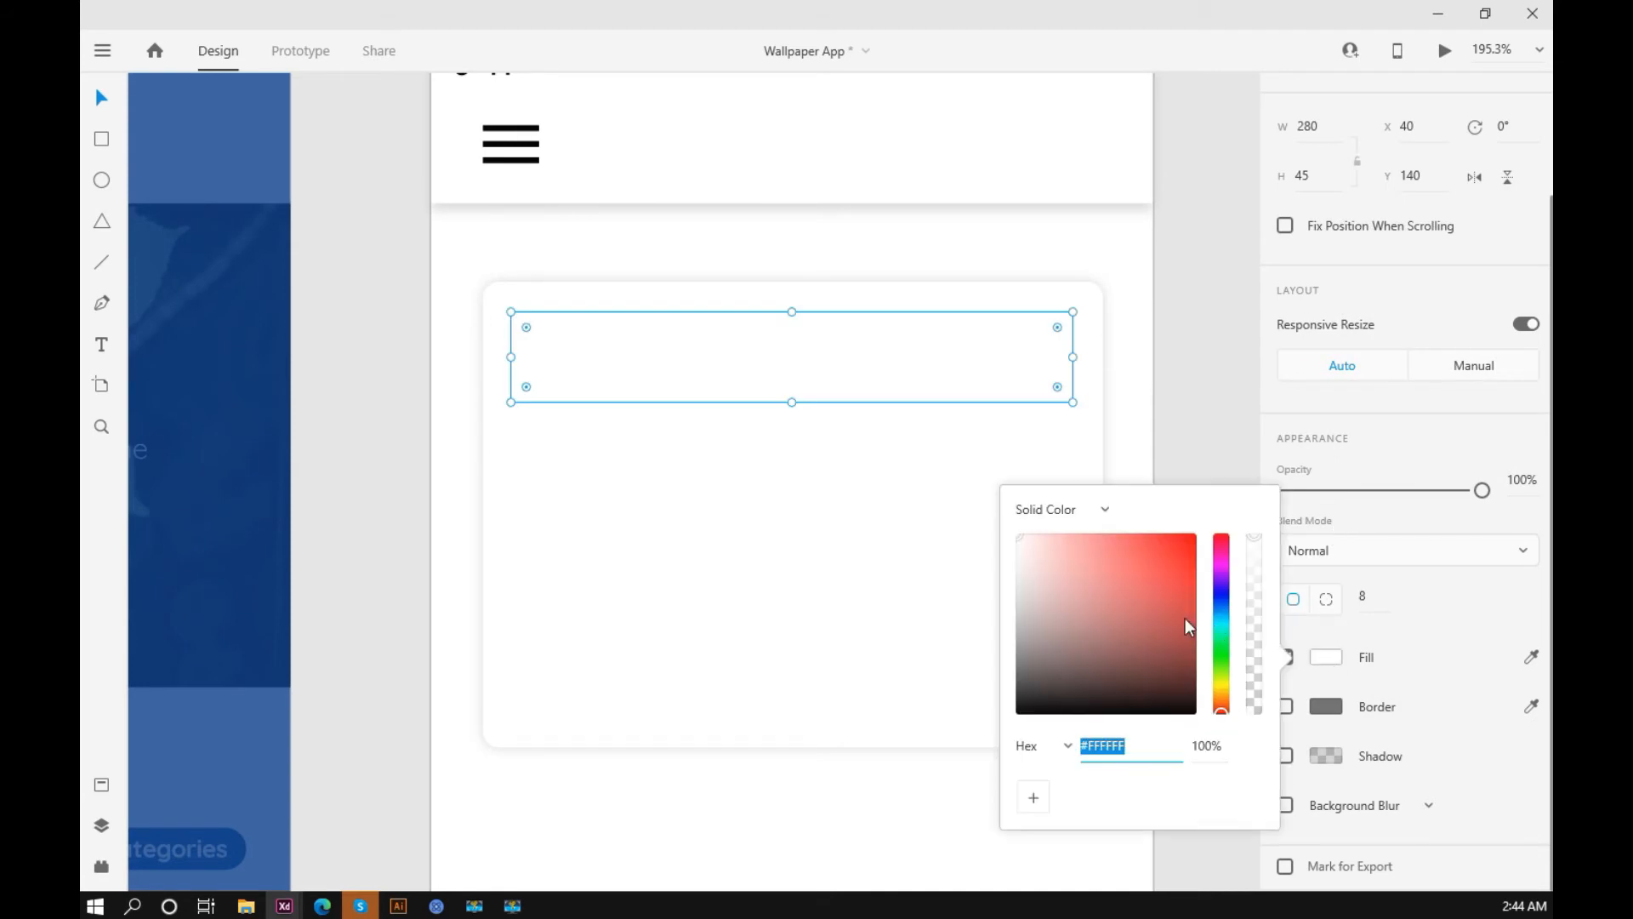
mouse_move(1023, 570)
mouse_down()
mouse_move(1005, 551)
mouse_move(1017, 546)
mouse_up()
click(1221, 619)
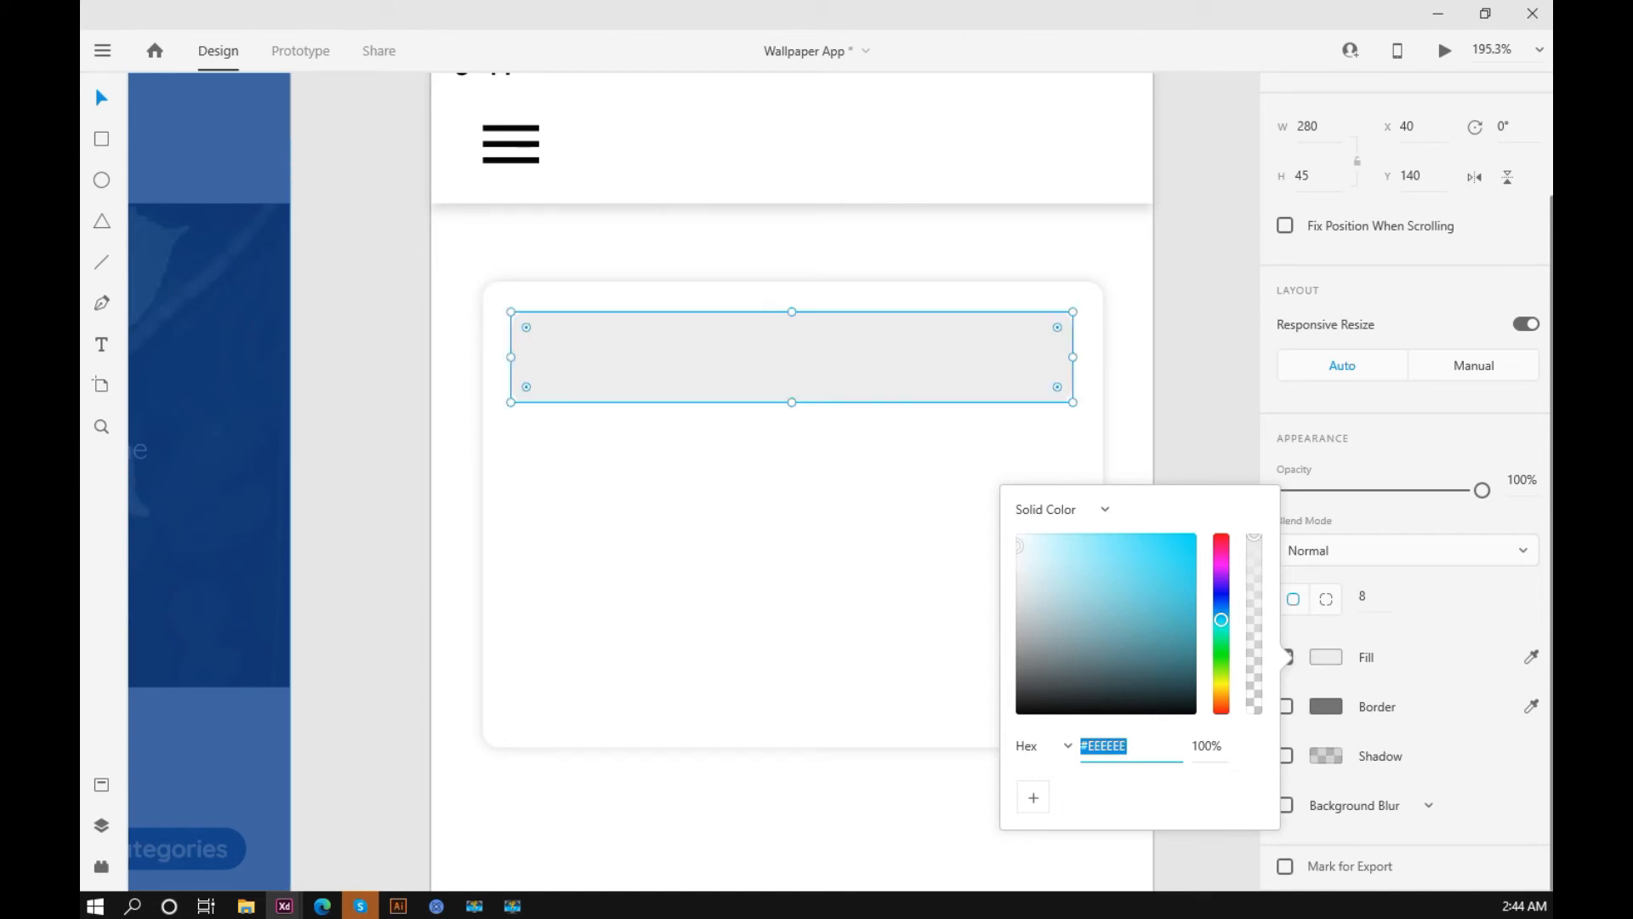
key(Return)
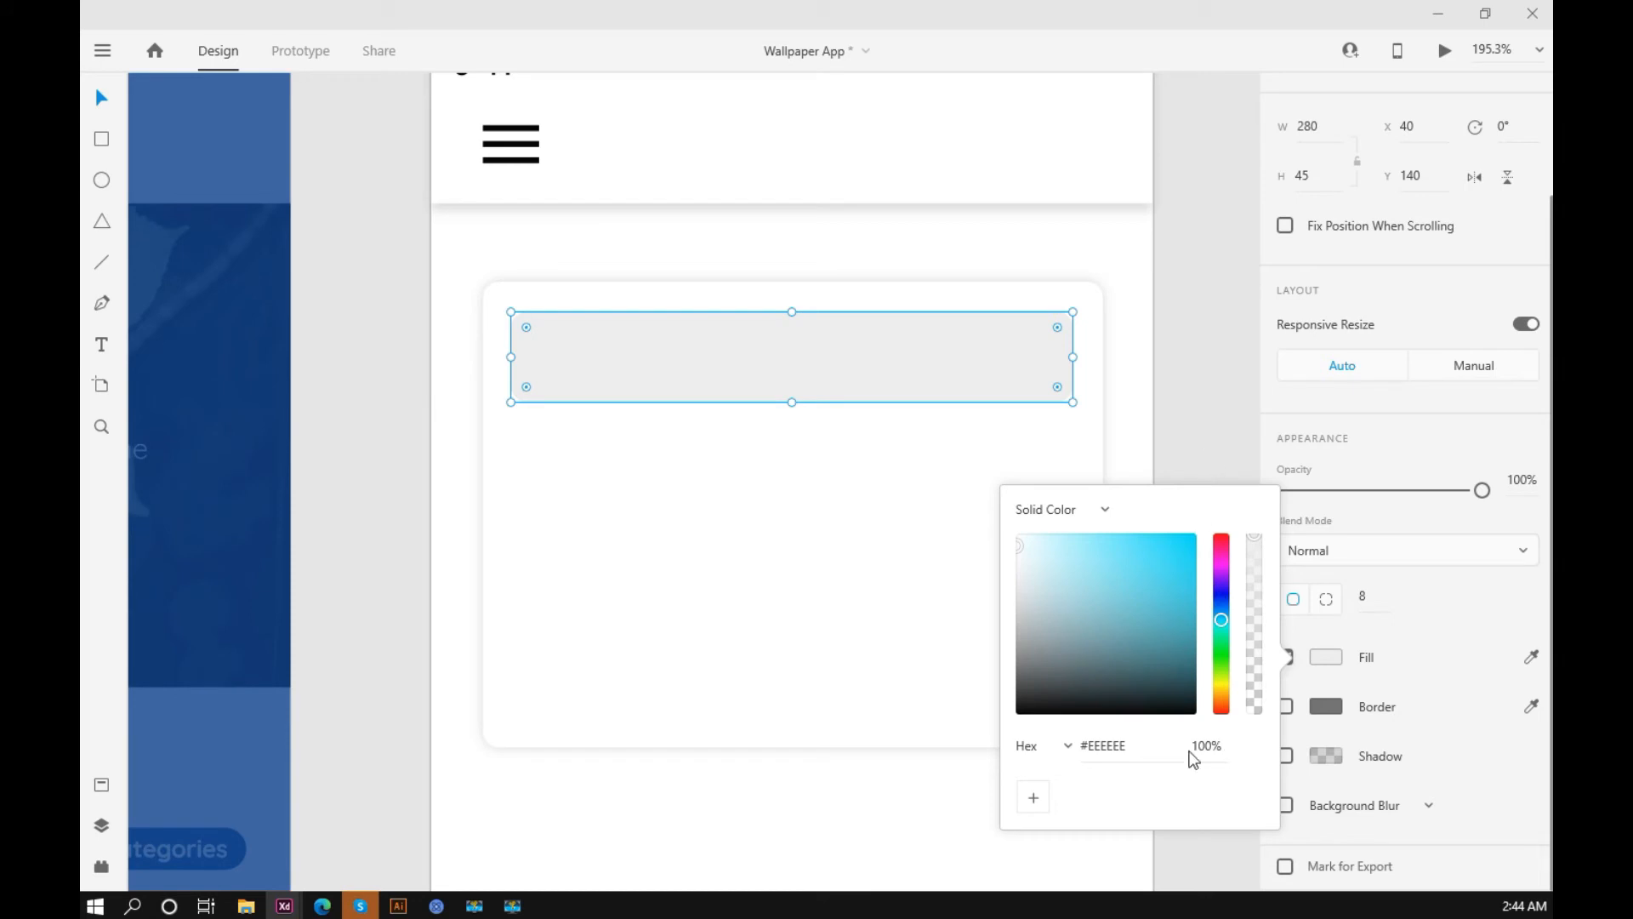
click(1119, 745)
click(1121, 746)
double_click(1120, 746)
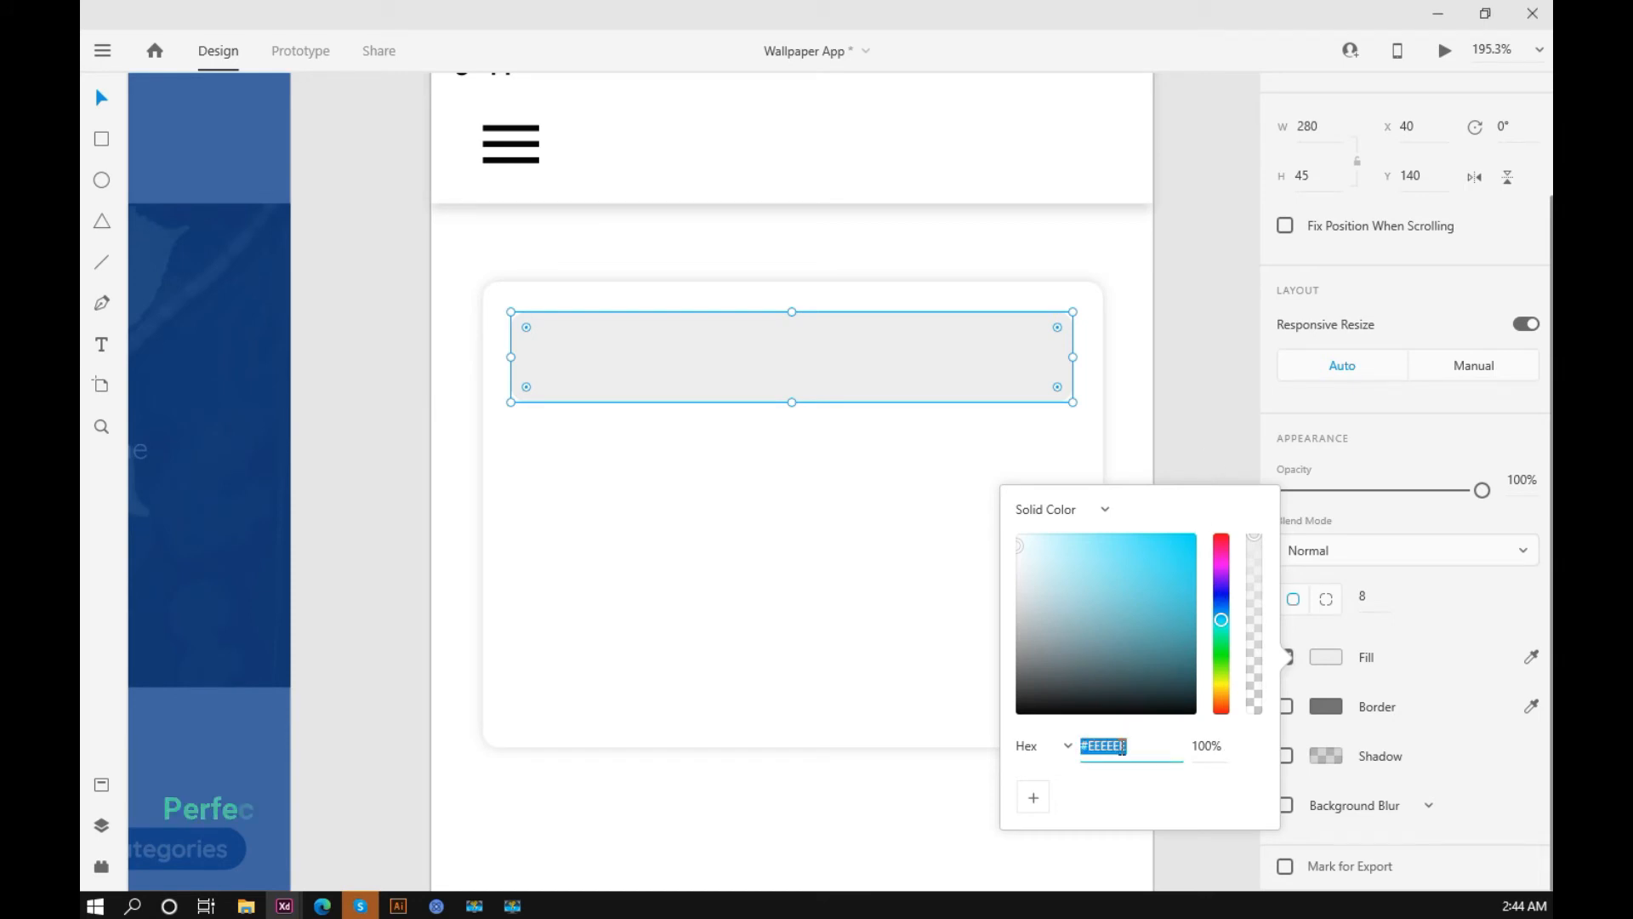
text(EBEBEB)
drag(1152, 745, 1074, 746)
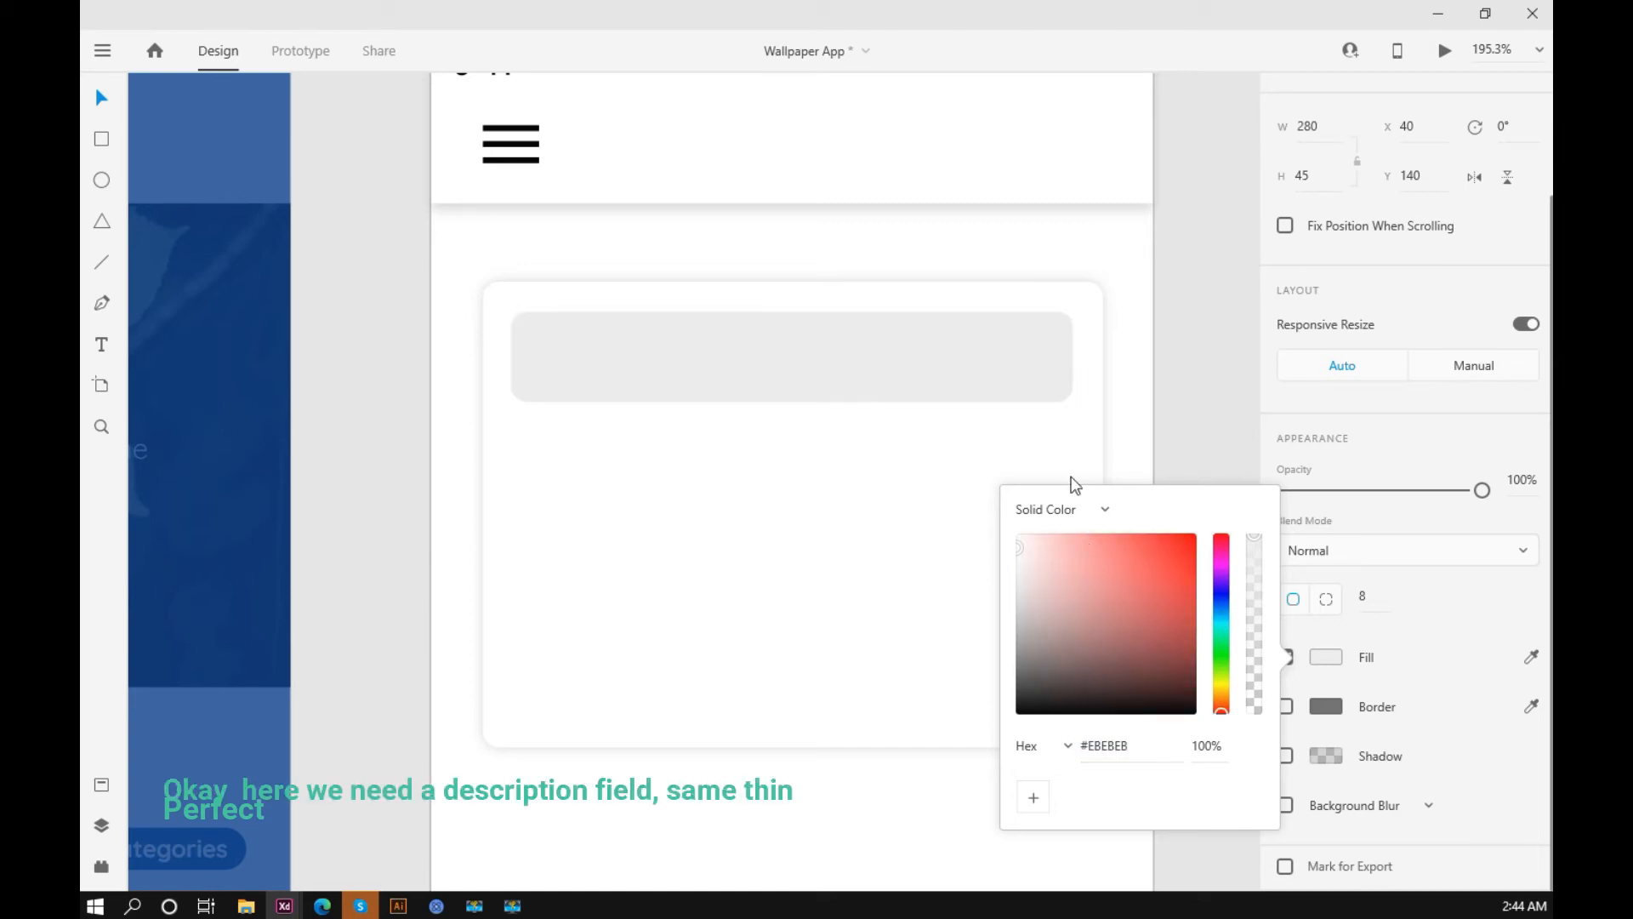
click(1179, 354)
Step: Duplicate the grey title field directly below itself inside the card as the start of a description field
scroll(1179, 354, down, 2)
scroll(1179, 356, down, 2)
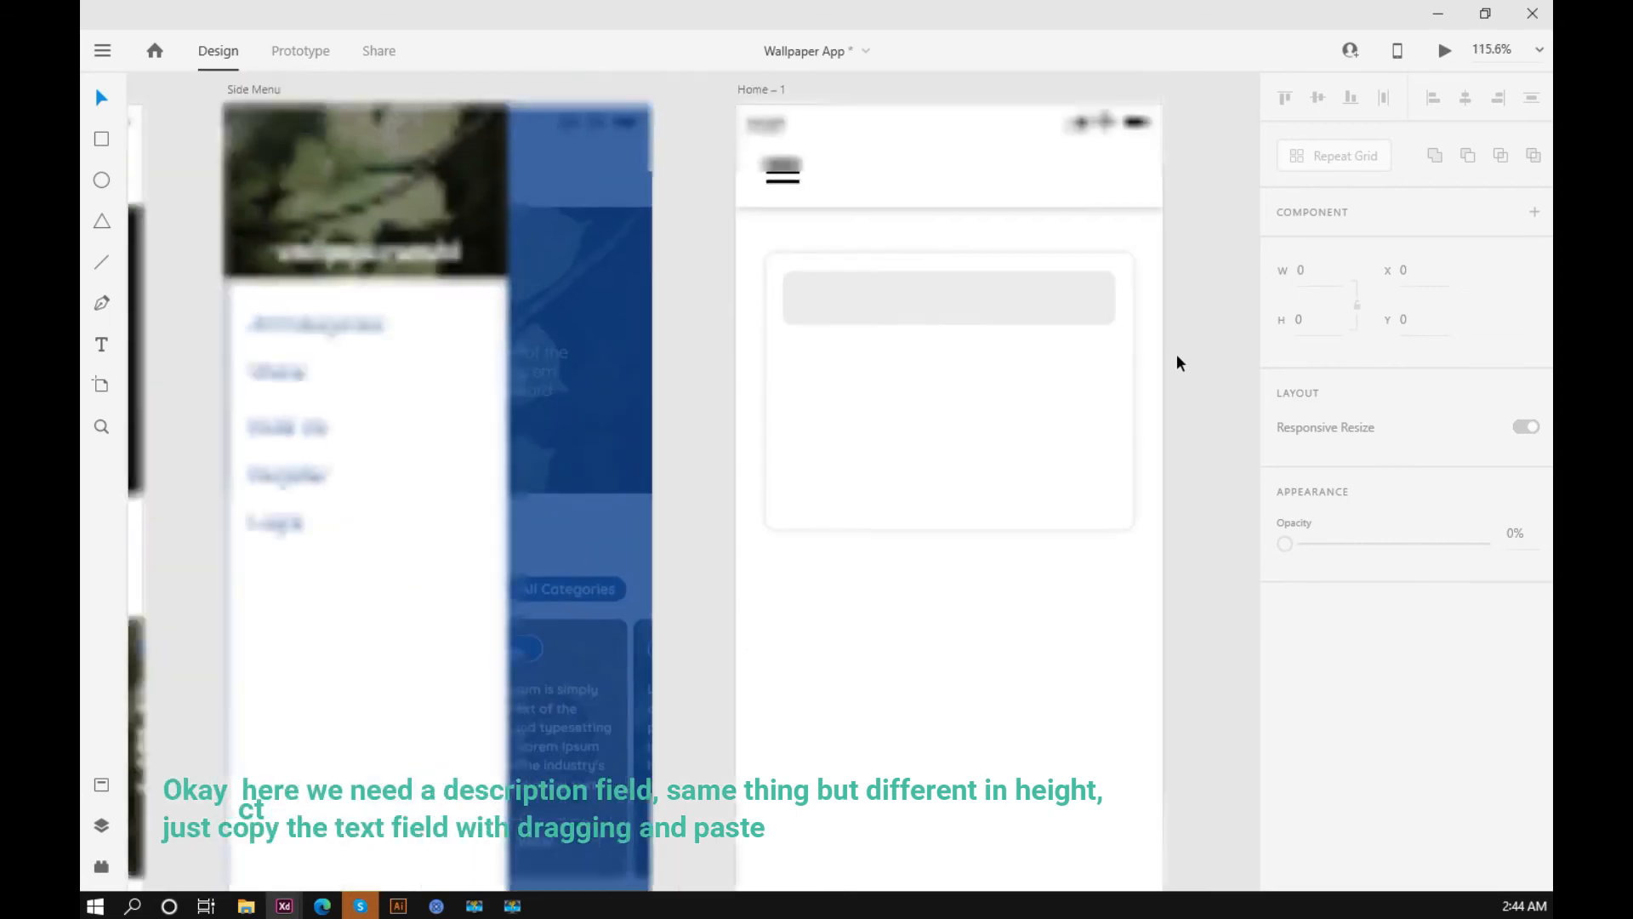
drag(1179, 355, 1004, 476)
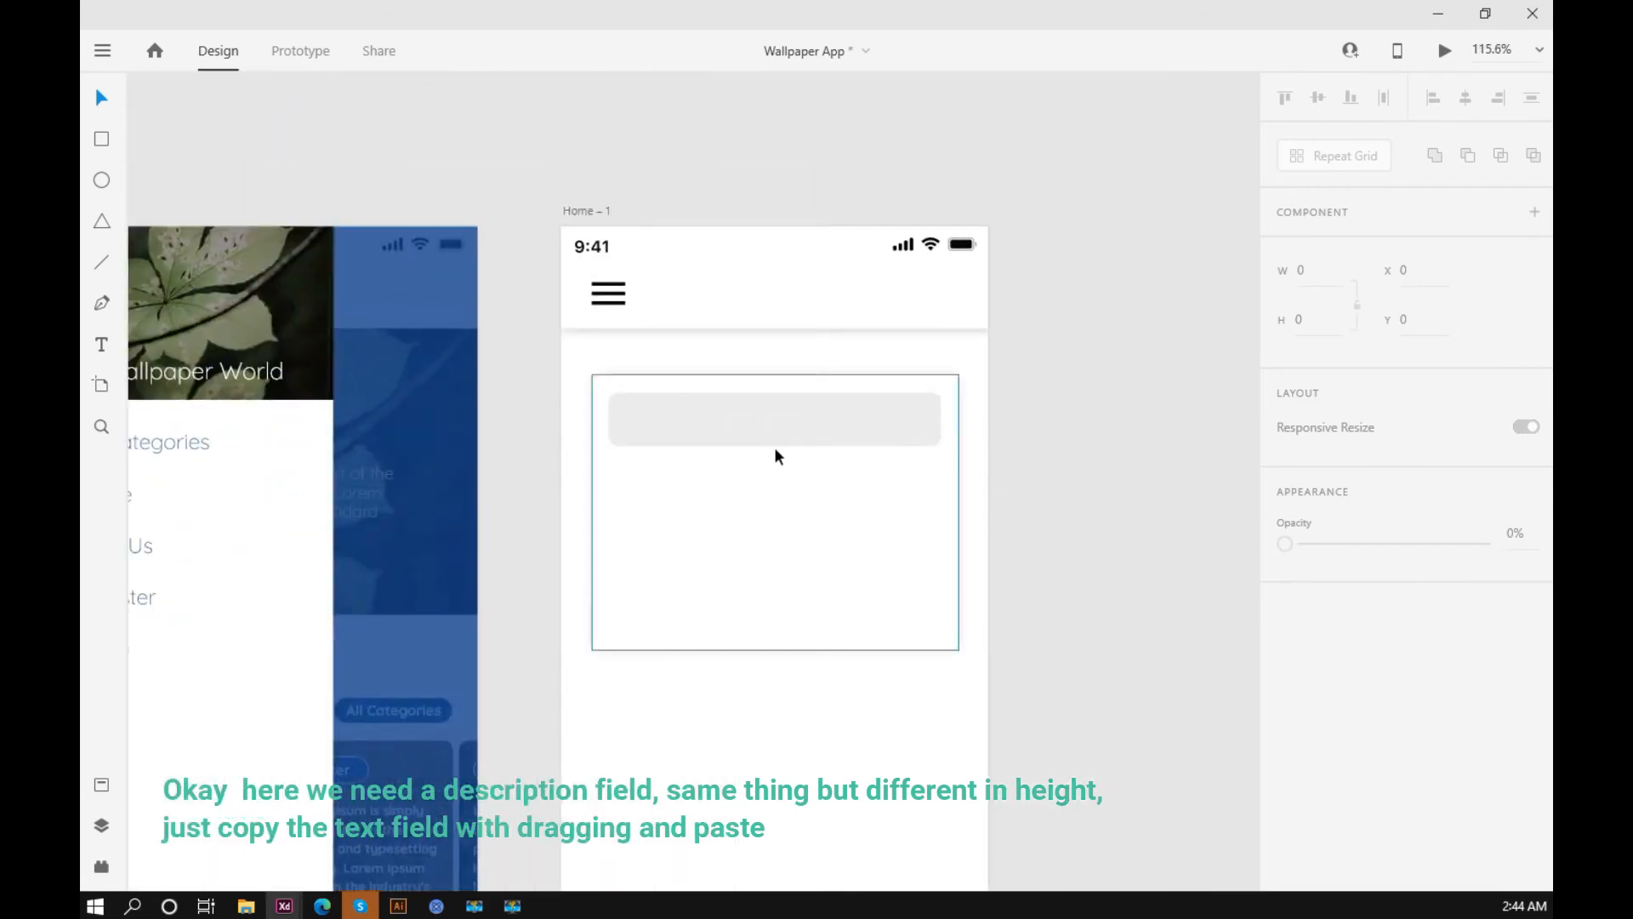
scroll(740, 435, up, 2)
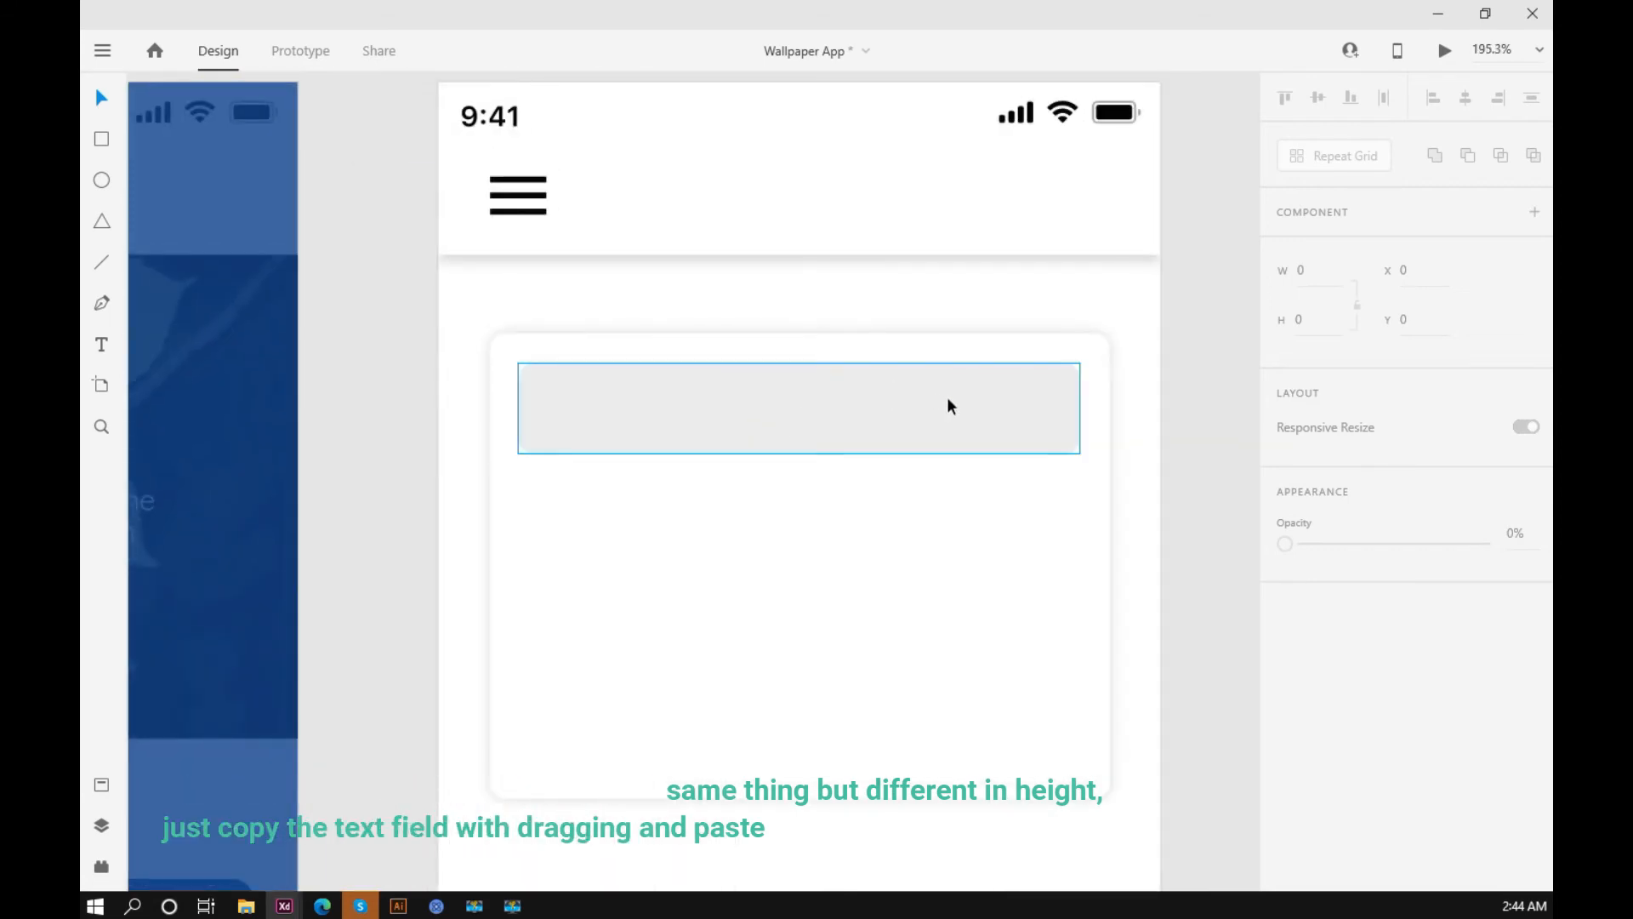
click(821, 408)
drag(823, 411, 778, 510)
click(364, 411)
Step: Copy the All Categories label from the Home artboard into the card's title field at X 60, Y 155
scroll(366, 410, down, 3)
drag(340, 482, 758, 482)
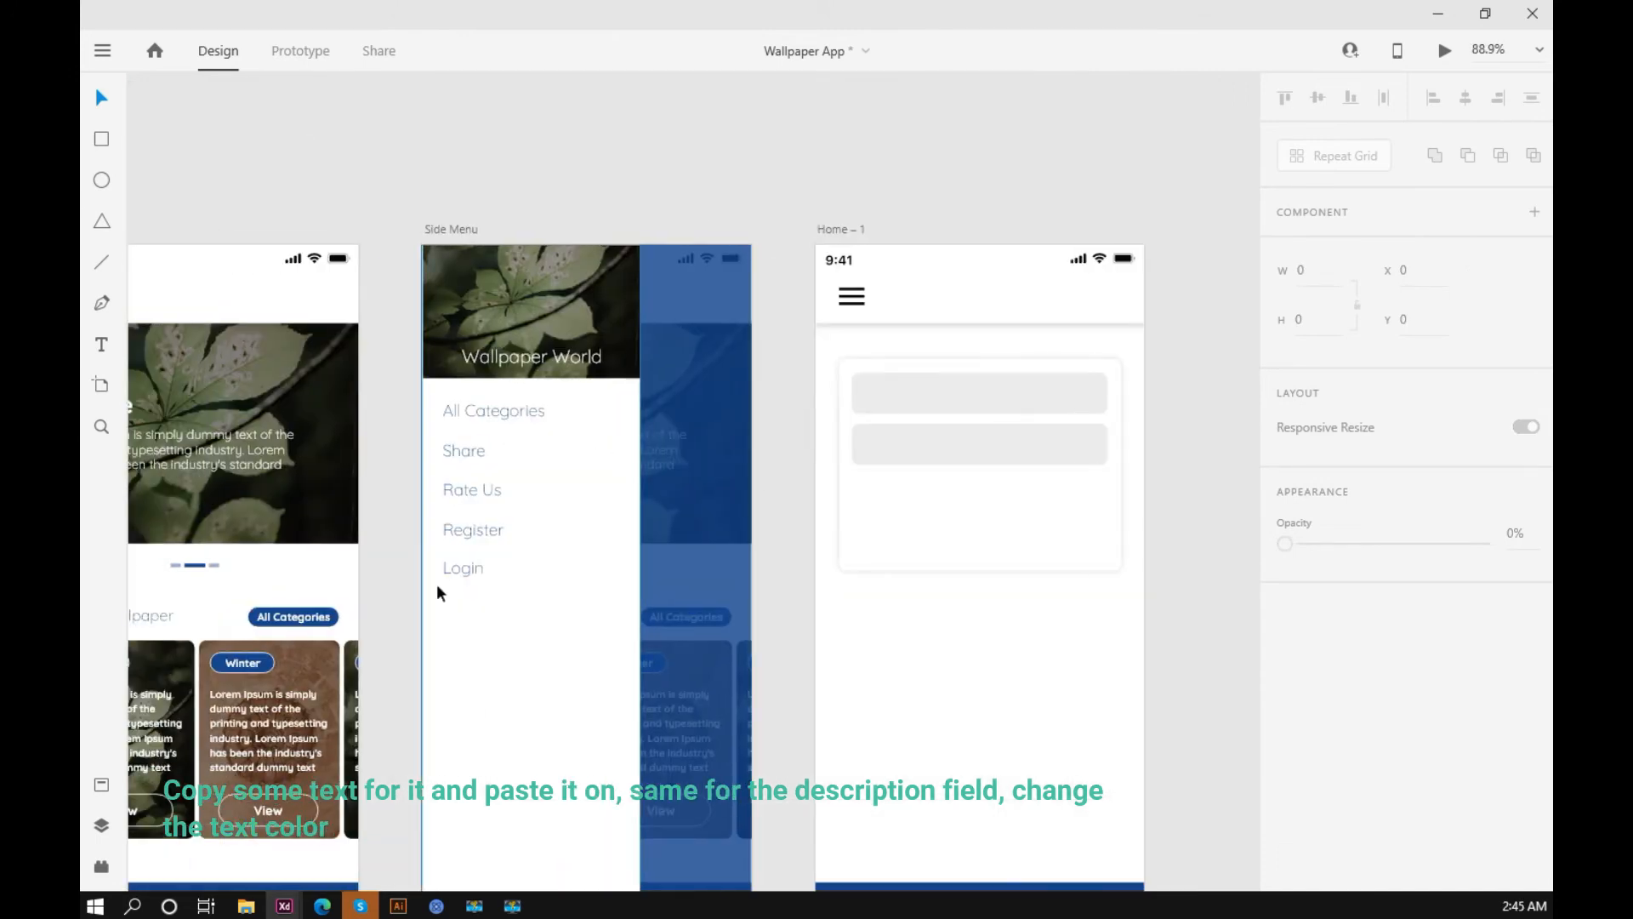
drag(283, 614, 906, 405)
drag(896, 387, 925, 385)
Step: Replace the All Categories text in the card's title field with Title
scroll(896, 386, up, 5)
triple_click(810, 424)
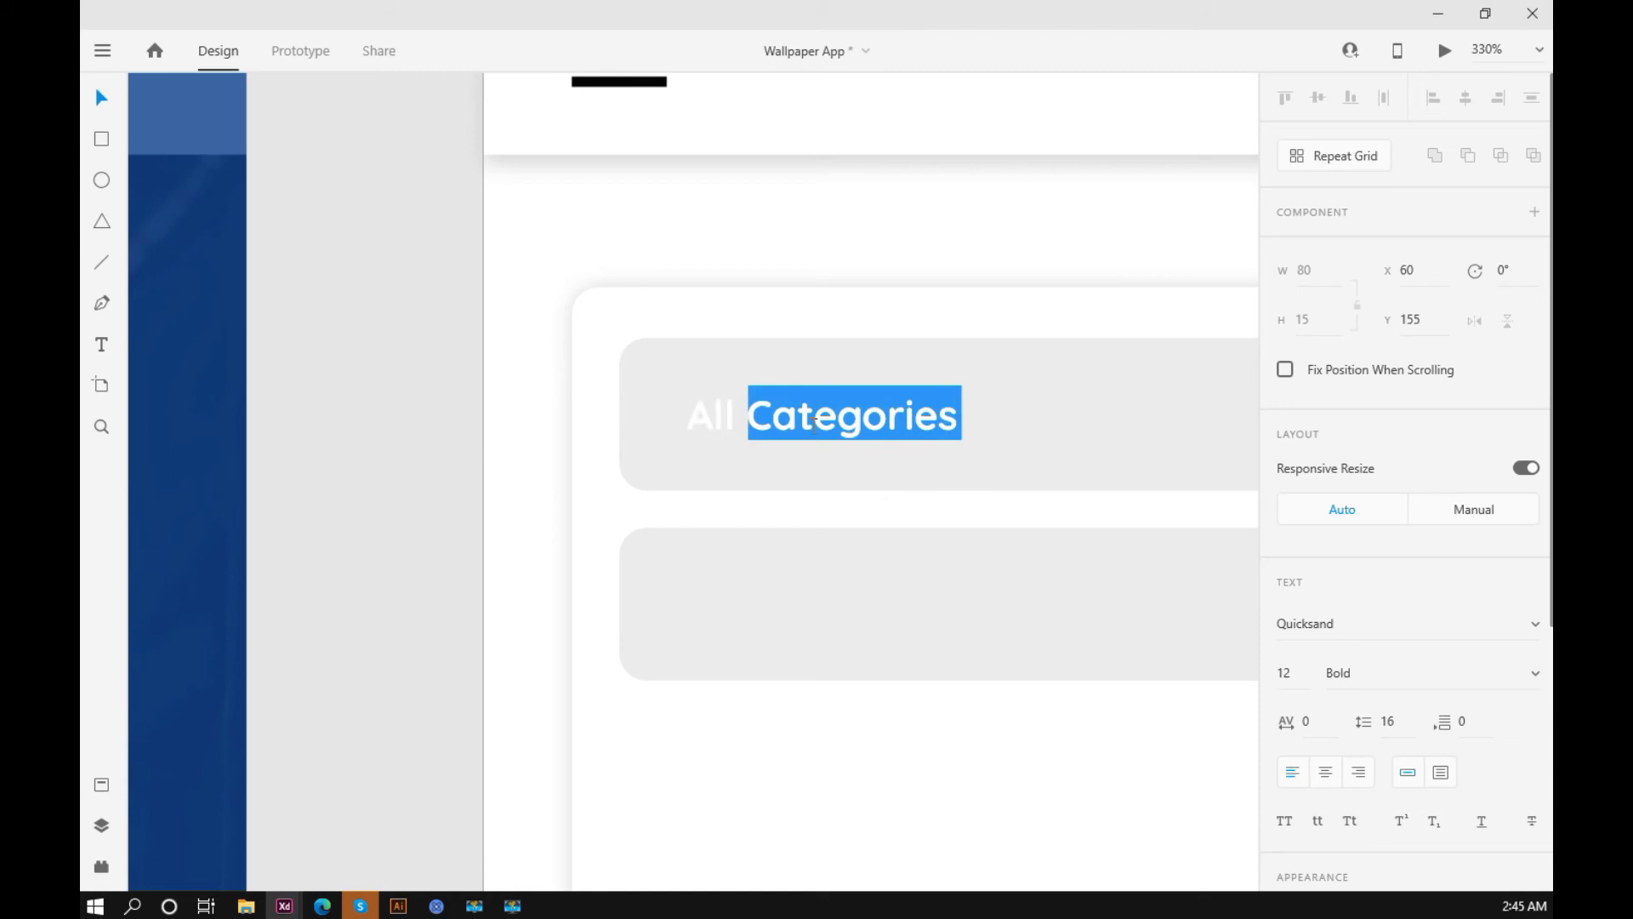
text(Titler)
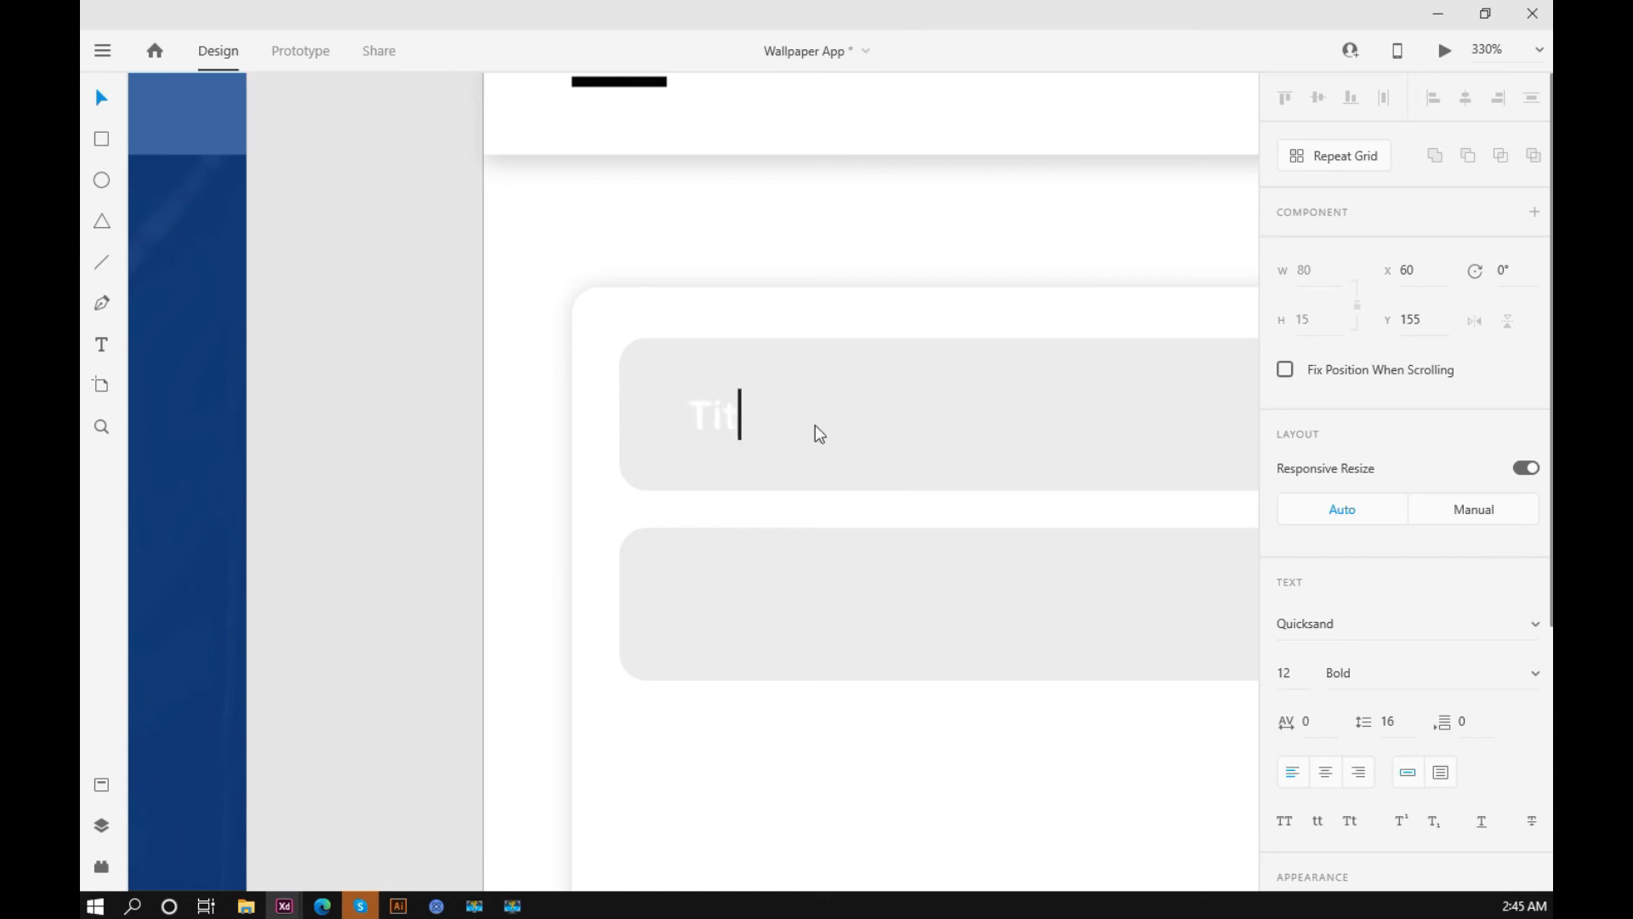
key(BackSpace)
key(BackSpace)
key(BackSpace)
text(le)
key(Escape)
Step: Fill the Title text with the medium grey #C2C2C2
scroll(1349, 709, down, 5)
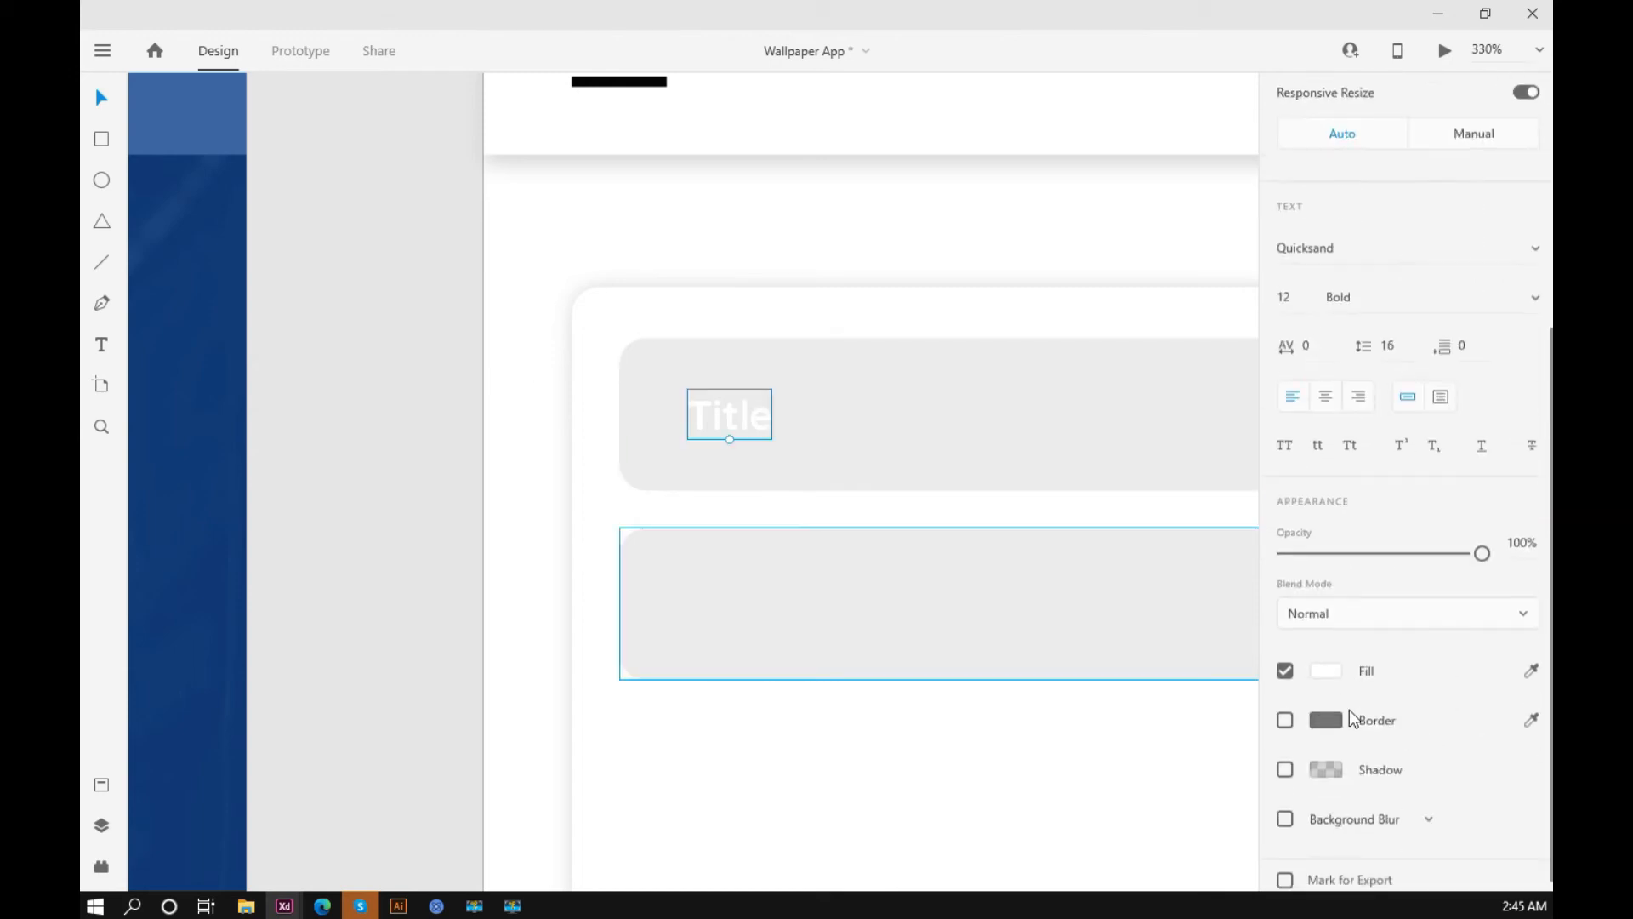
scroll(1349, 710, down, 1)
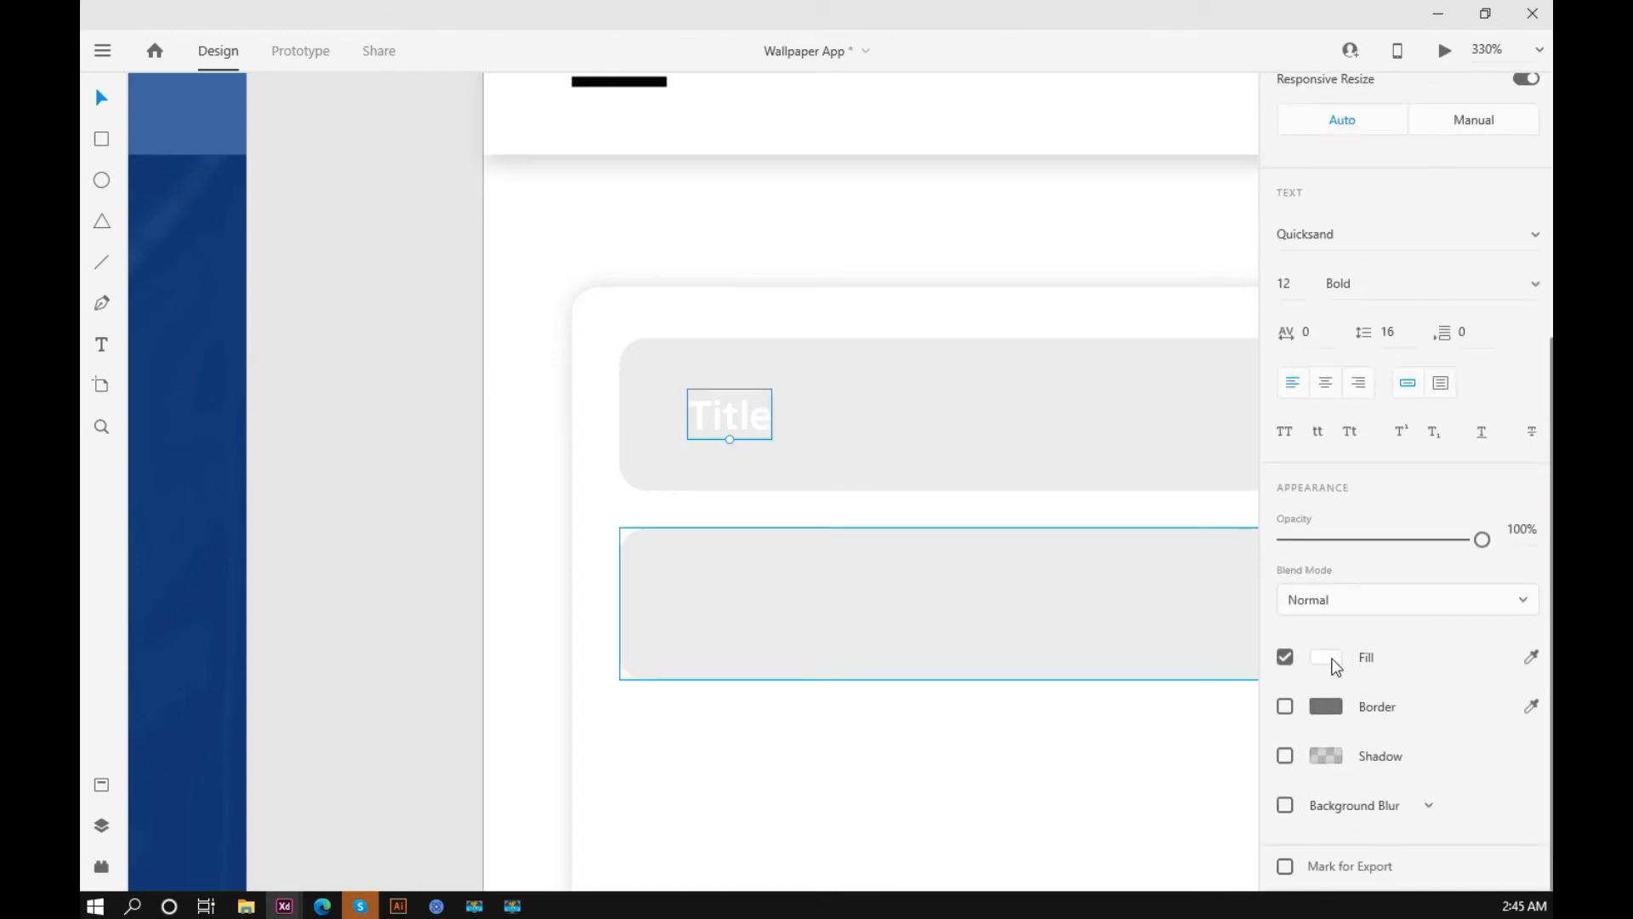
click(1332, 662)
mouse_move(1031, 582)
mouse_down()
mouse_move(1013, 584)
mouse_move(1014, 556)
mouse_up()
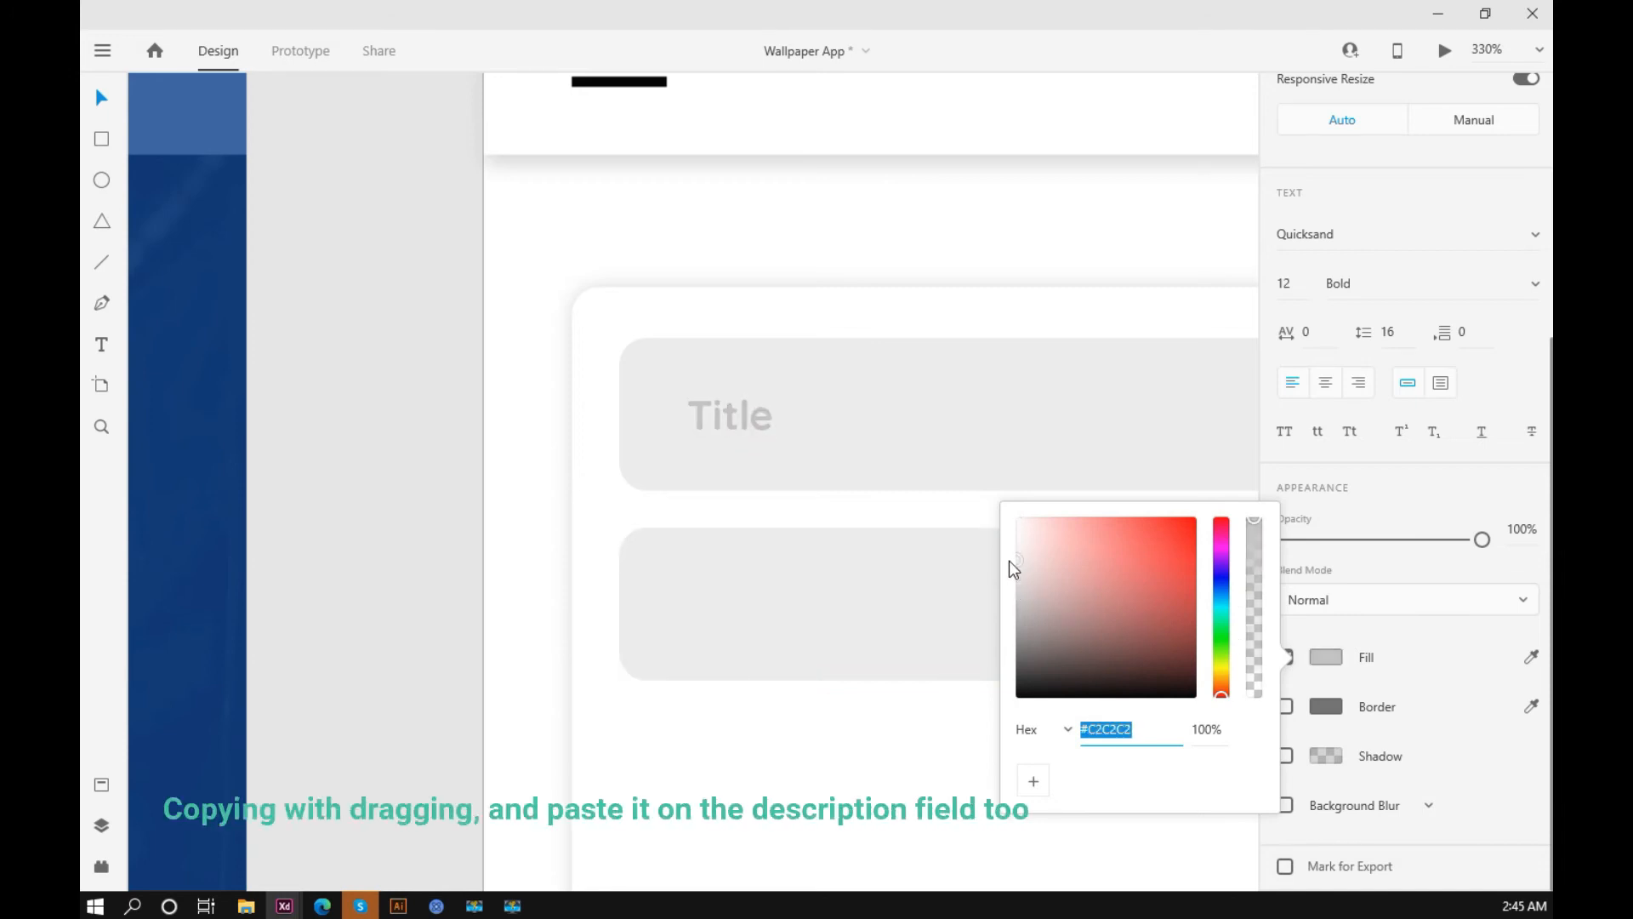
click(436, 392)
Step: Duplicate the Title text into the grey field below at X 60, Y 211 and change its wording to Description
scroll(436, 393, down, 8)
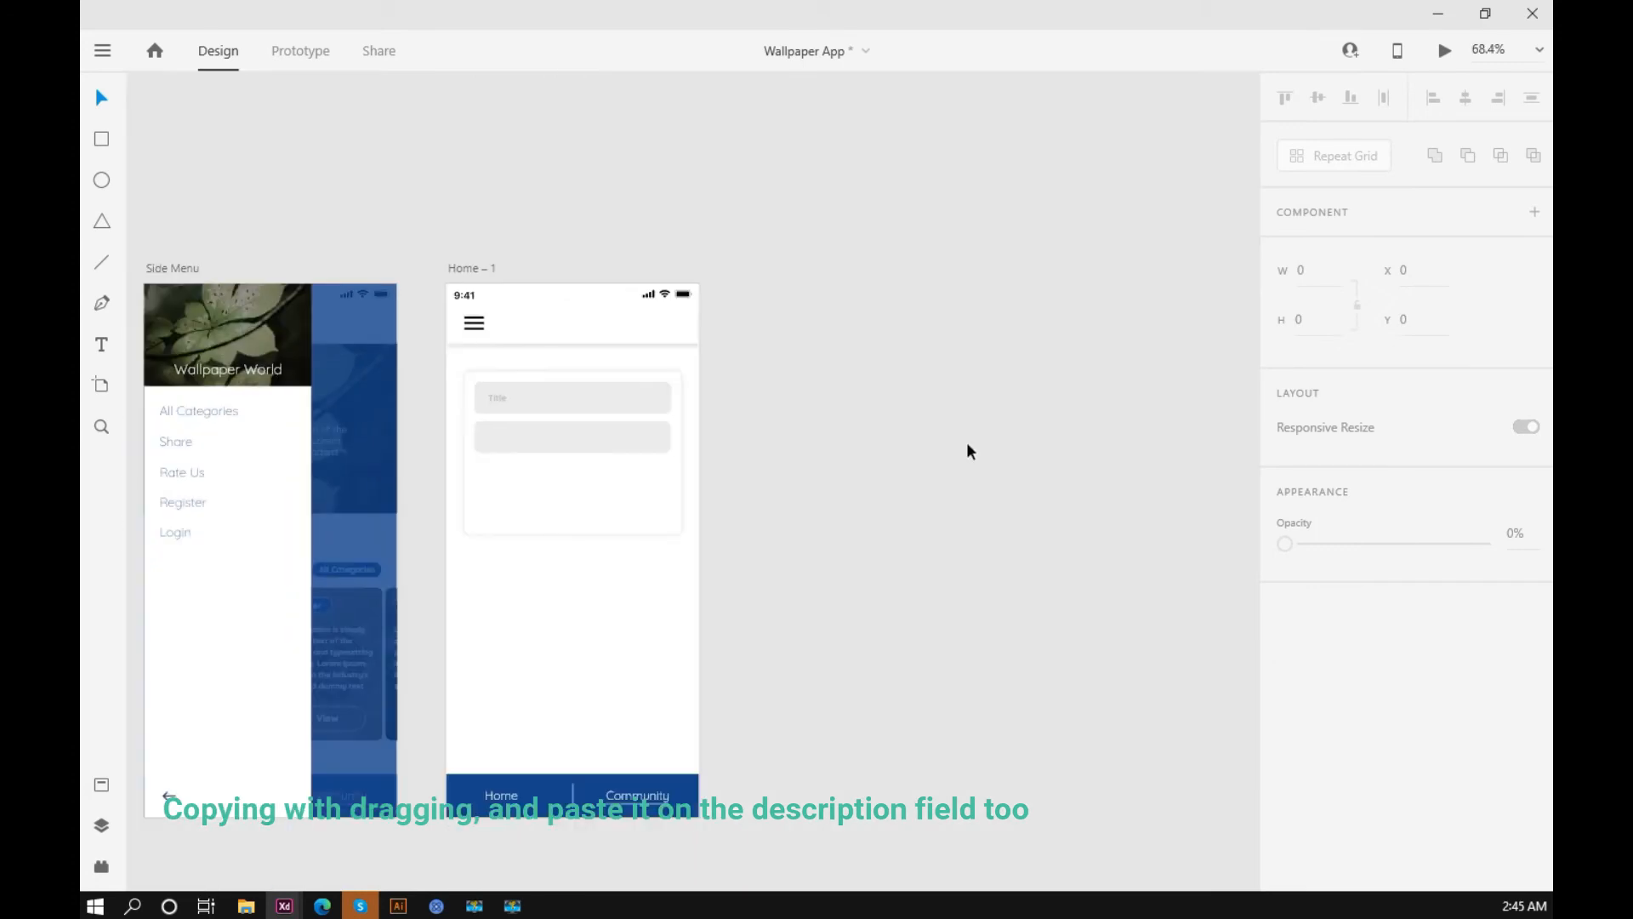
scroll(616, 421, up, 5)
scroll(385, 365, up, 3)
click(354, 362)
drag(354, 362, 354, 507)
double_click(353, 511)
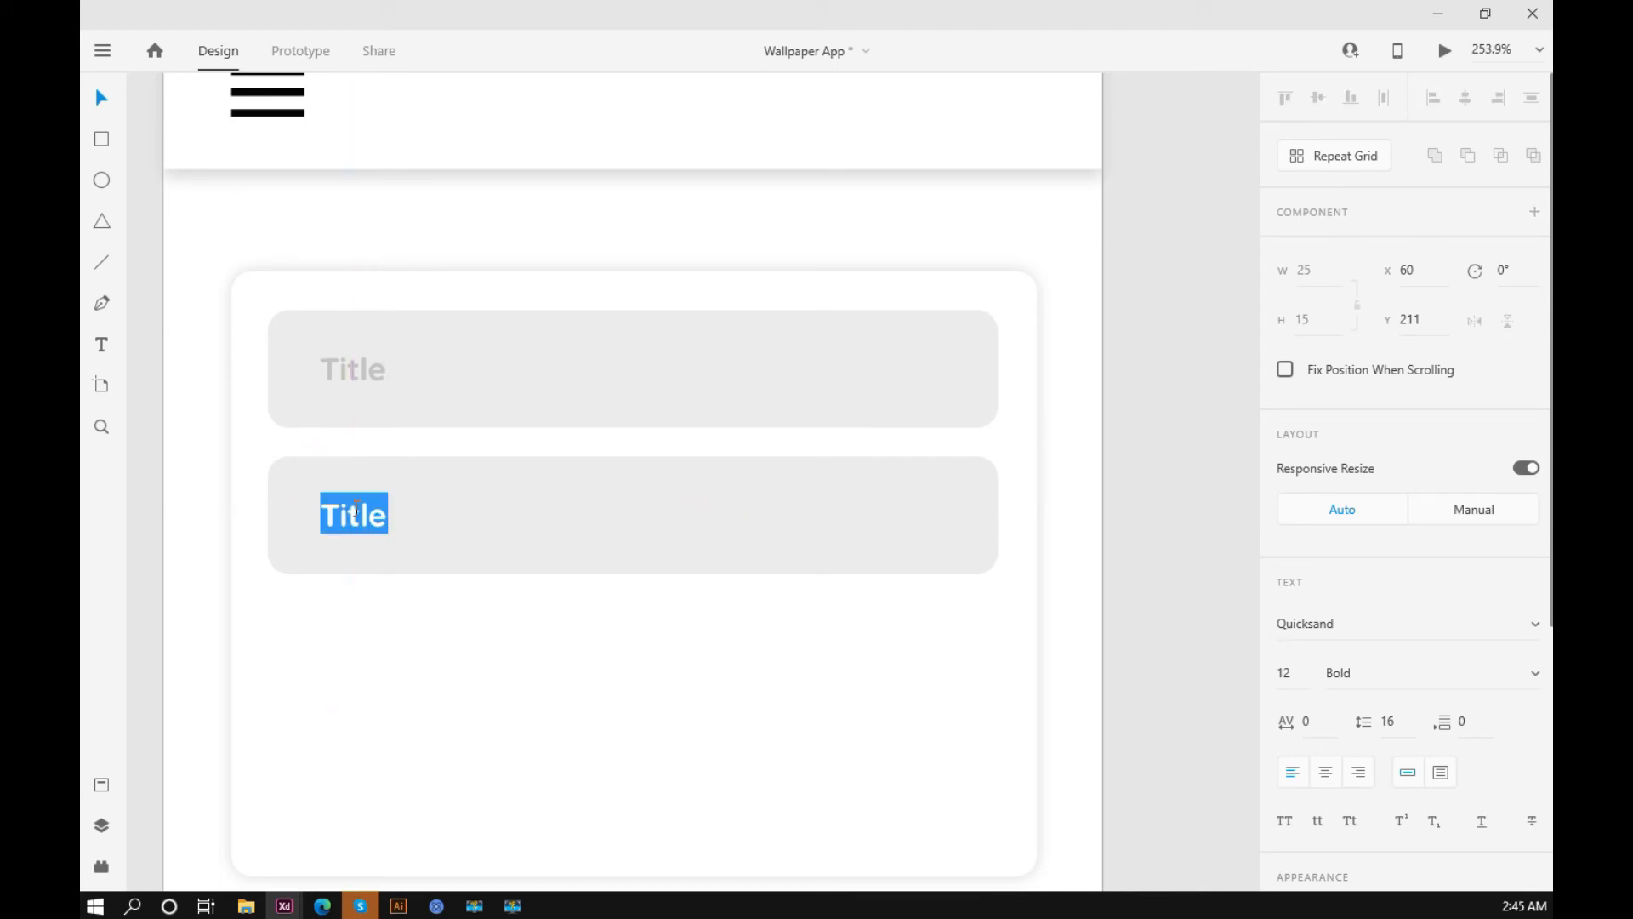
text(Description)
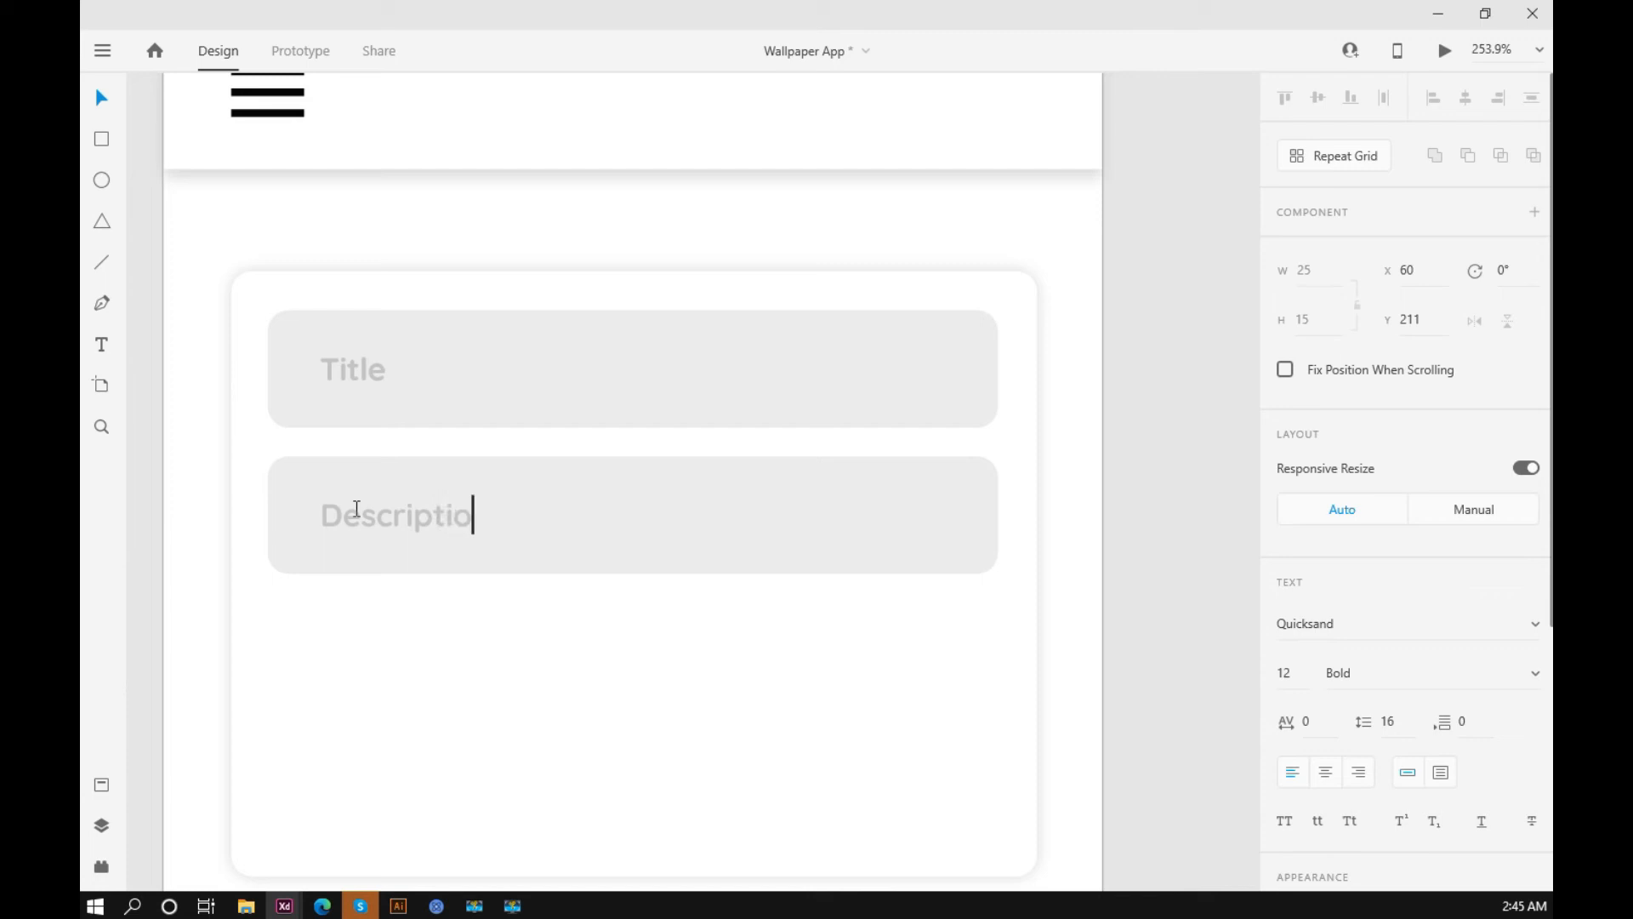
key(Escape)
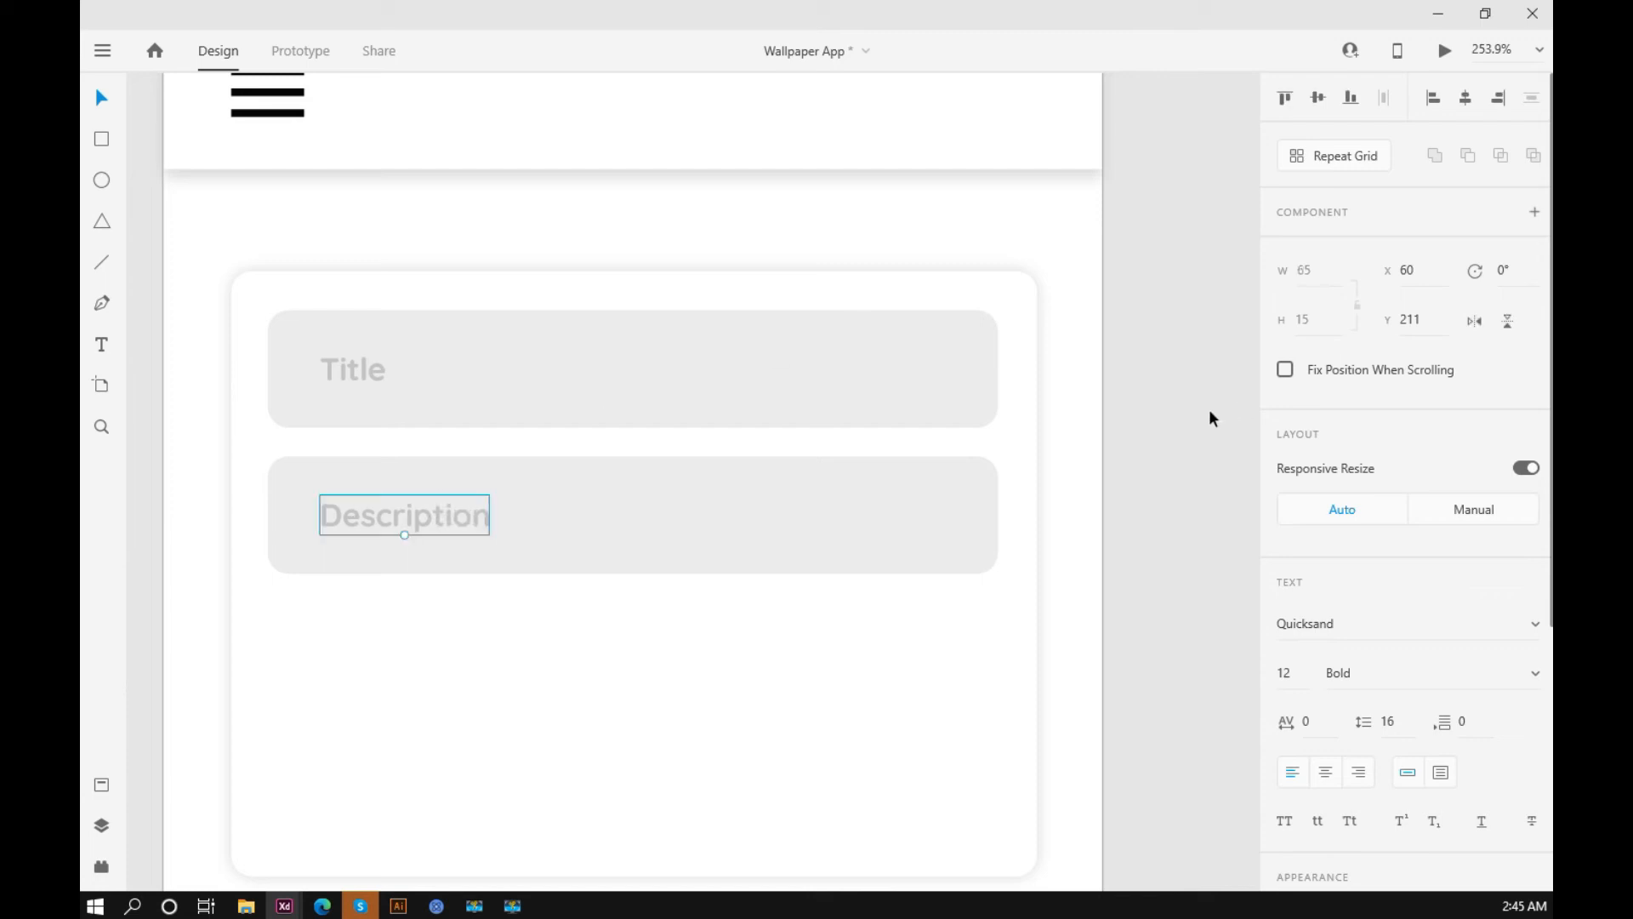
Step: Extend the description field rectangle downward to a height of 108, keeping its width of 280
scroll(1208, 408, down, 3)
click(918, 497)
drag(868, 508, 874, 606)
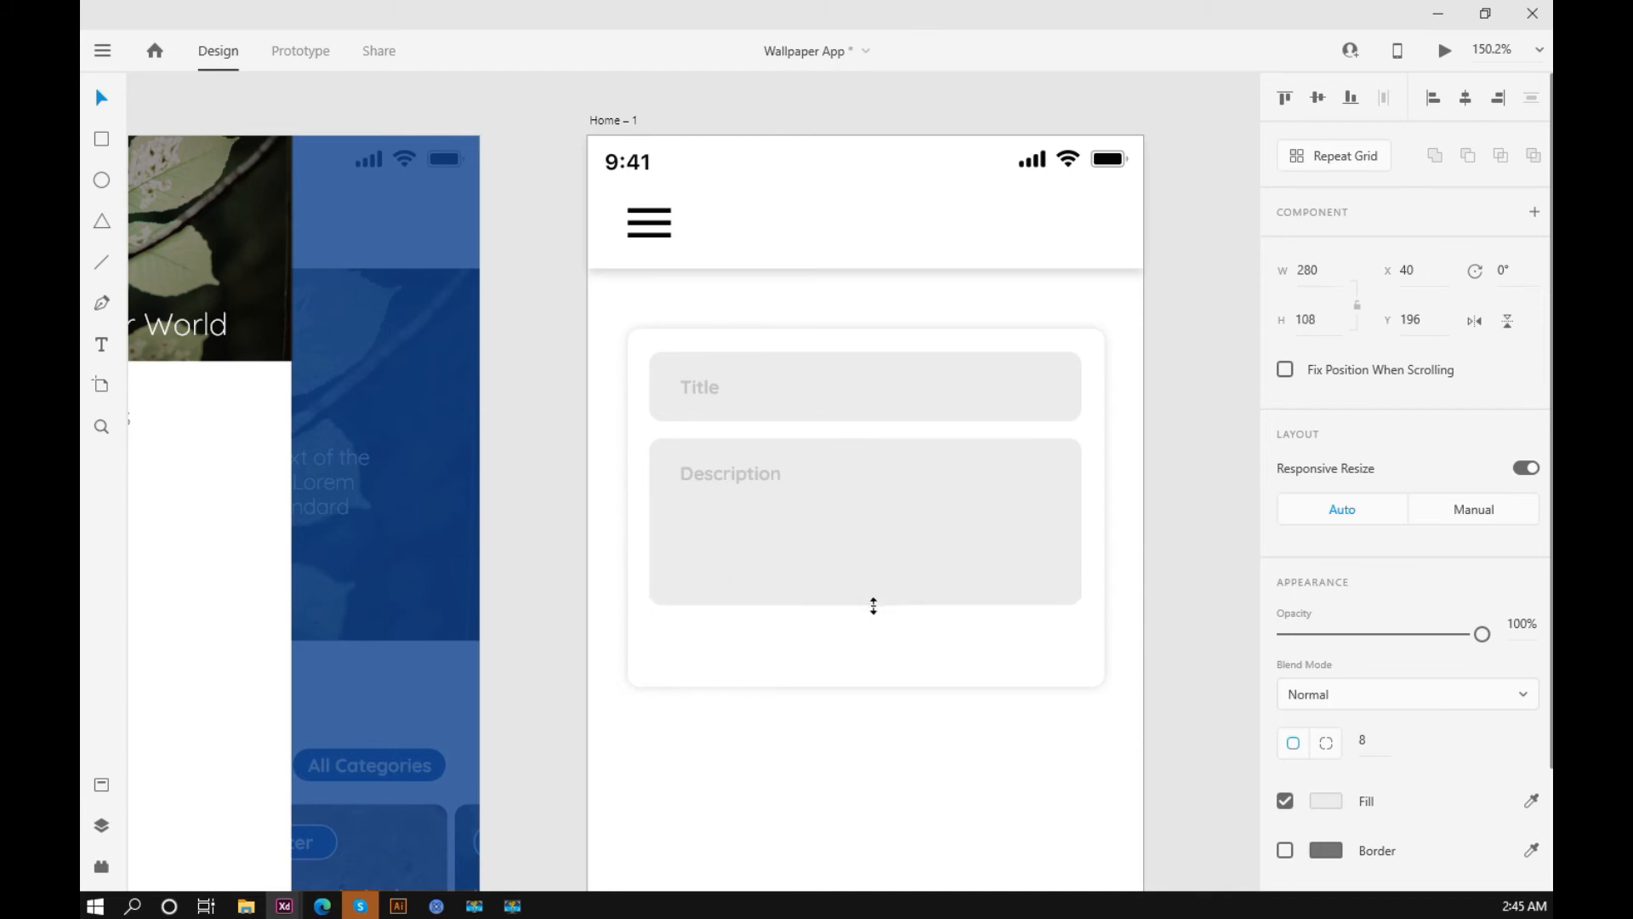
click(1217, 529)
drag(1216, 529, 1068, 522)
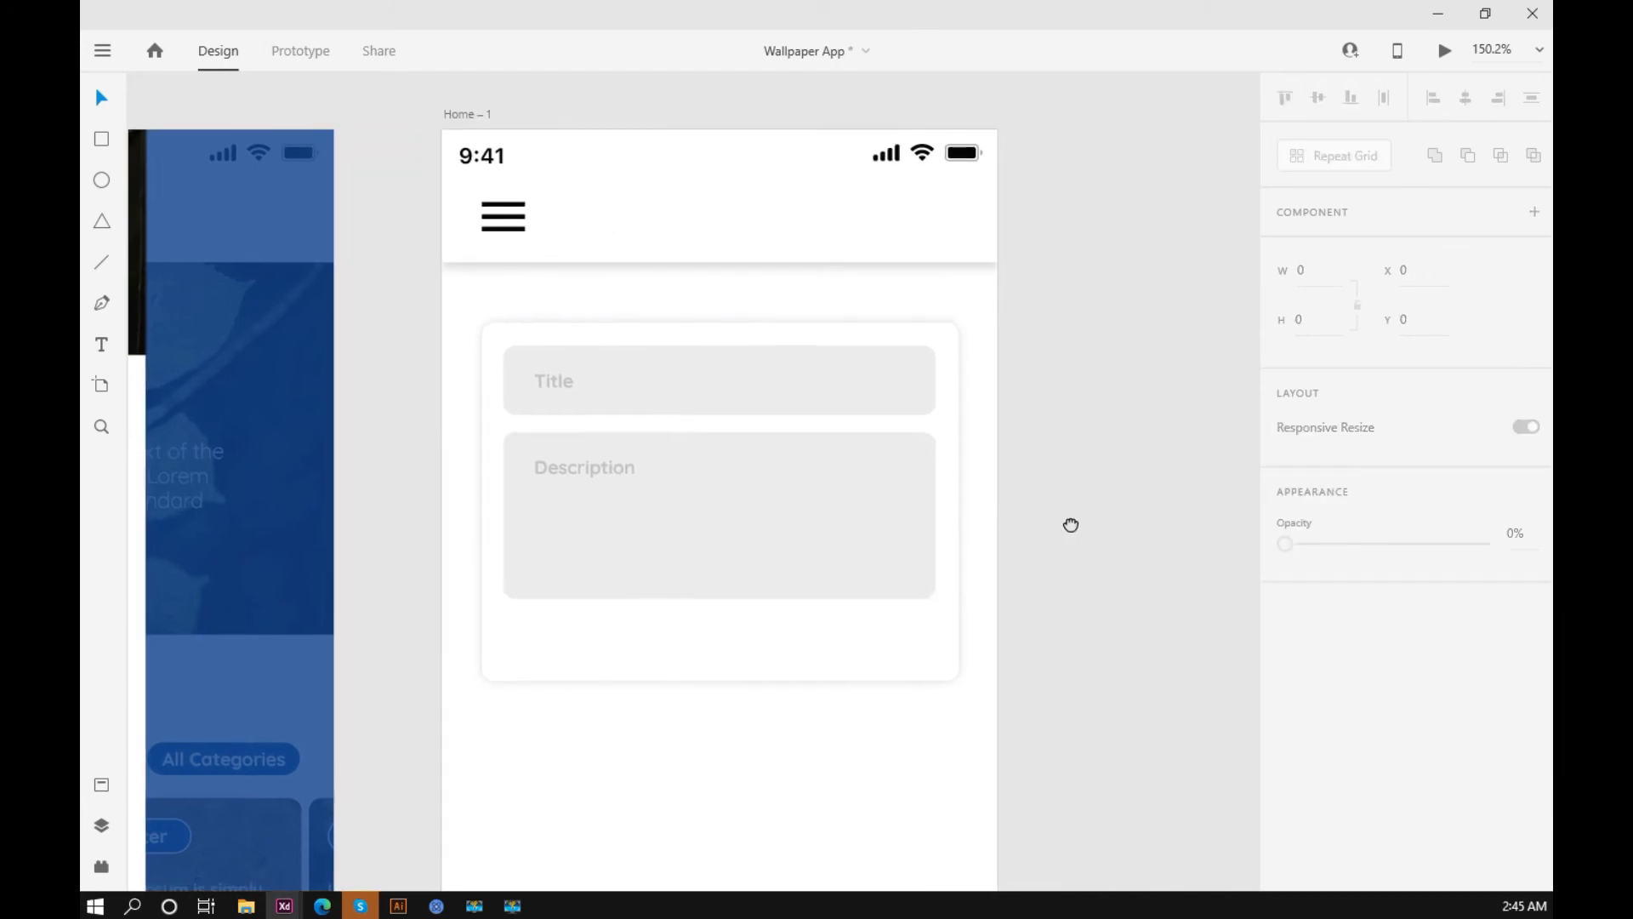
click(863, 381)
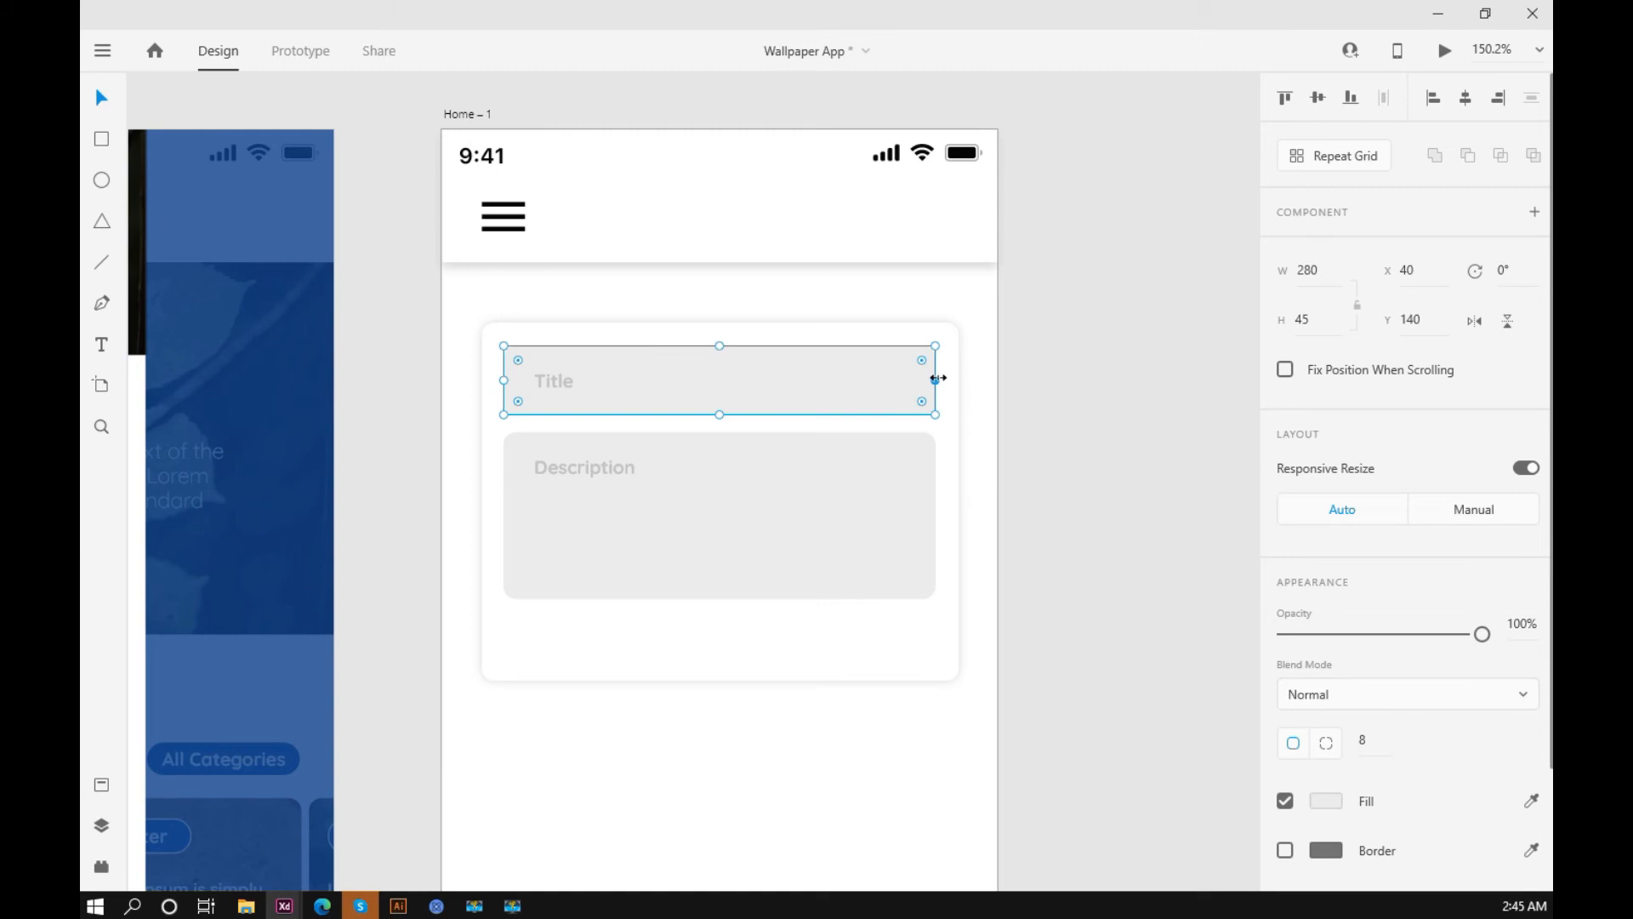
click(1033, 379)
scroll(901, 408, down, 3)
scroll(1021, 426, down, 2)
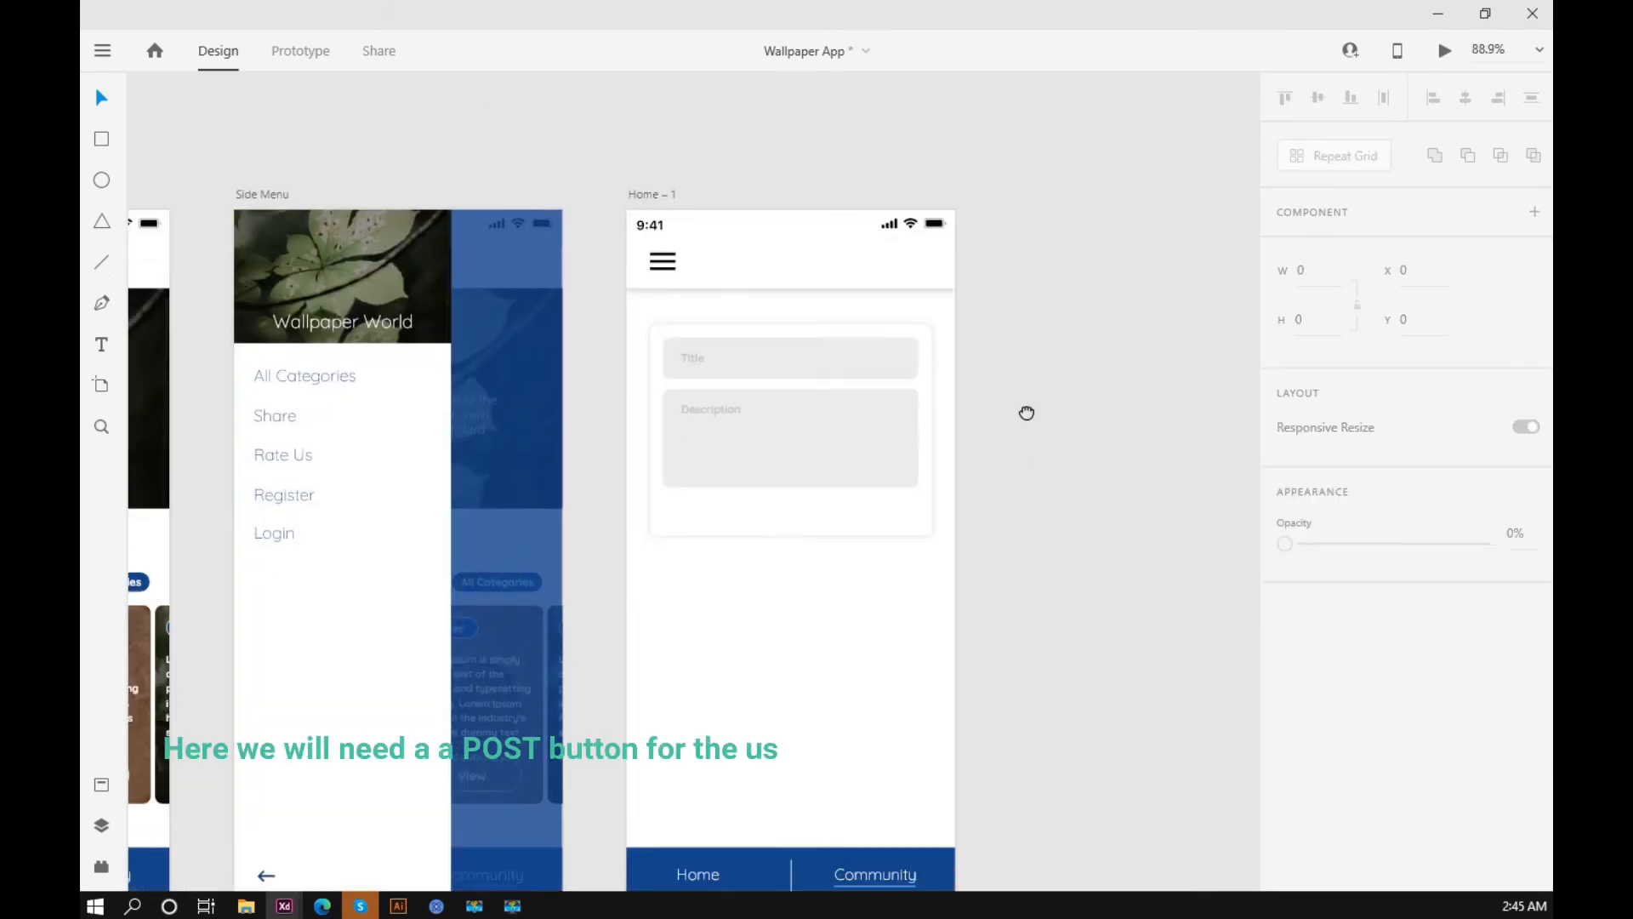
scroll(917, 339, up, 5)
click(917, 303)
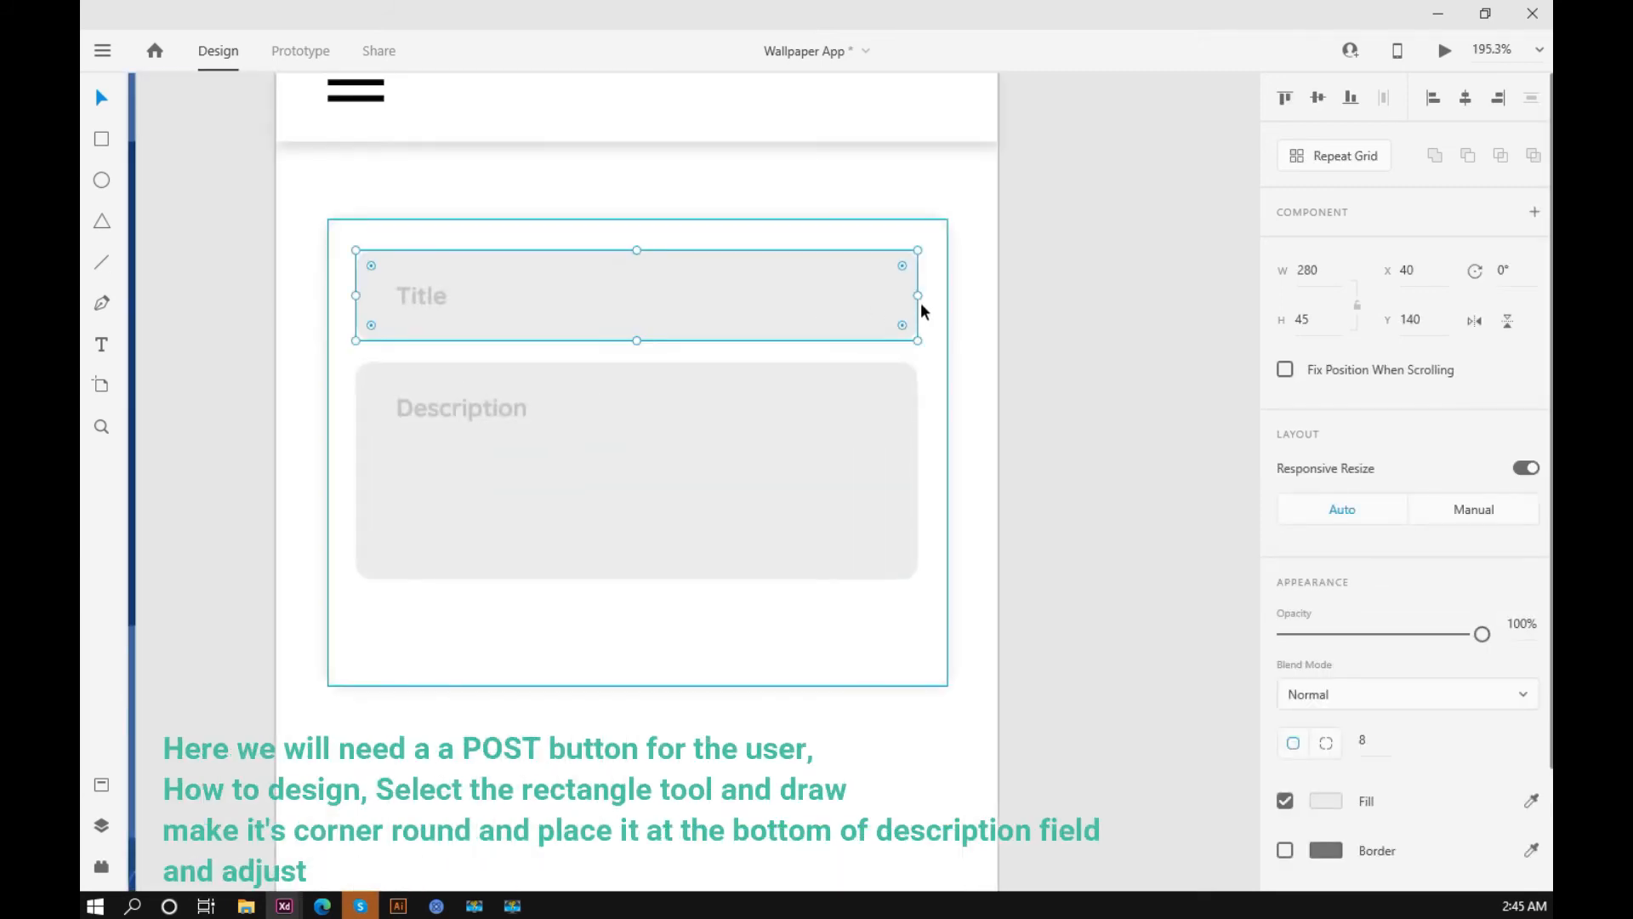
click(1084, 451)
Step: Draw a rectangle about 69 by 41 beside the Home – 1 artboard and round its corners with radius 8
scroll(405, 405, down, 2)
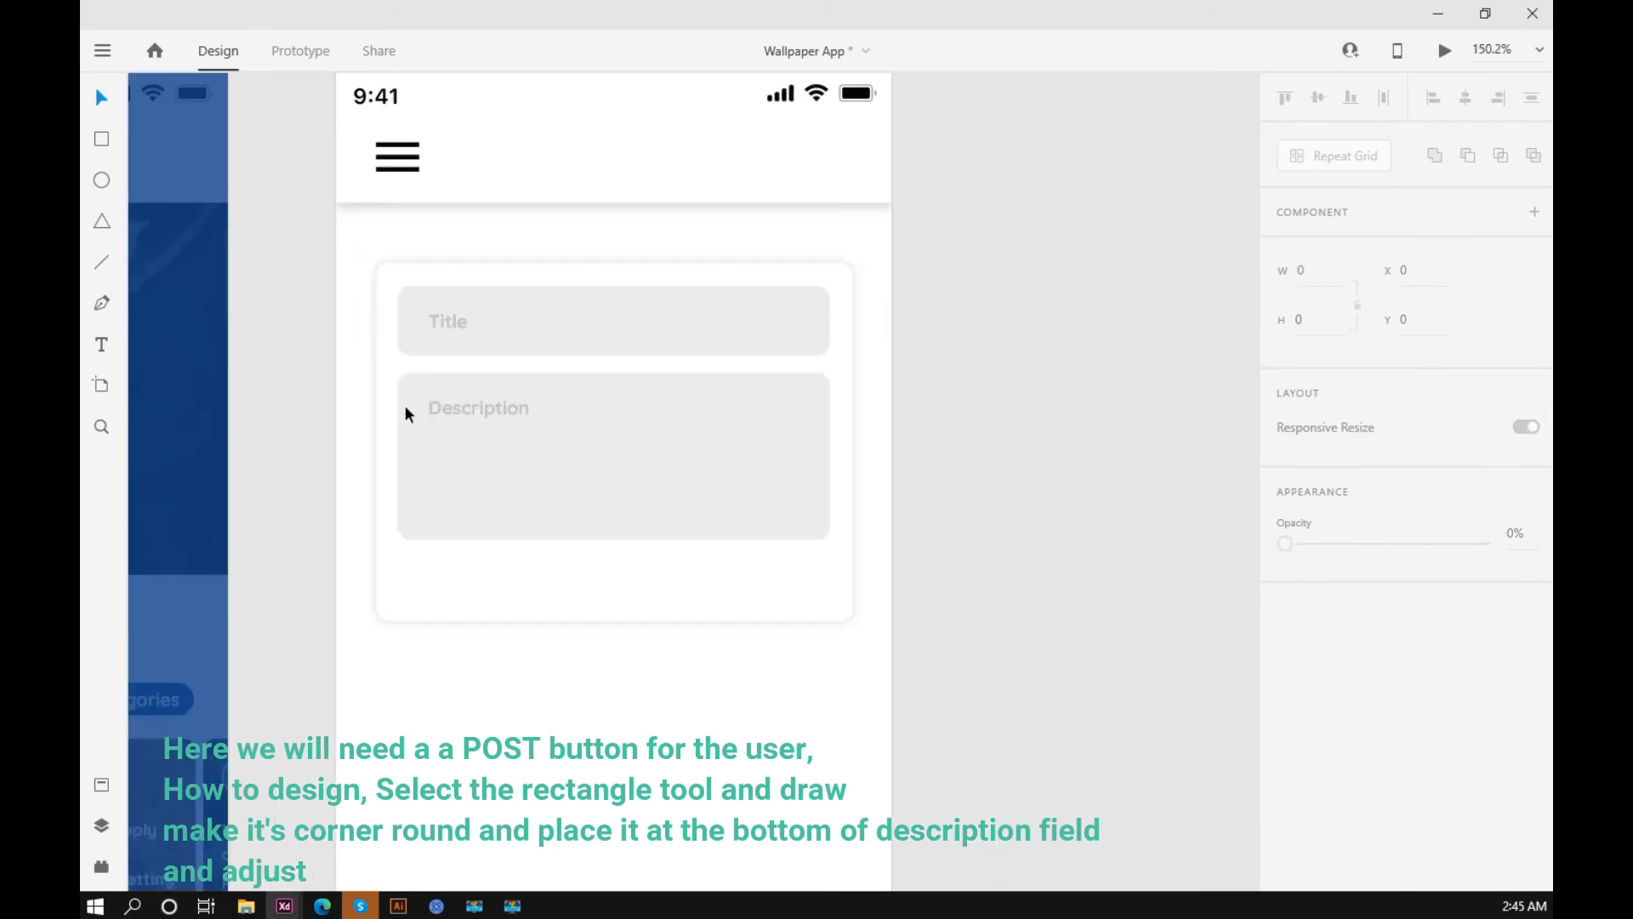
click(102, 139)
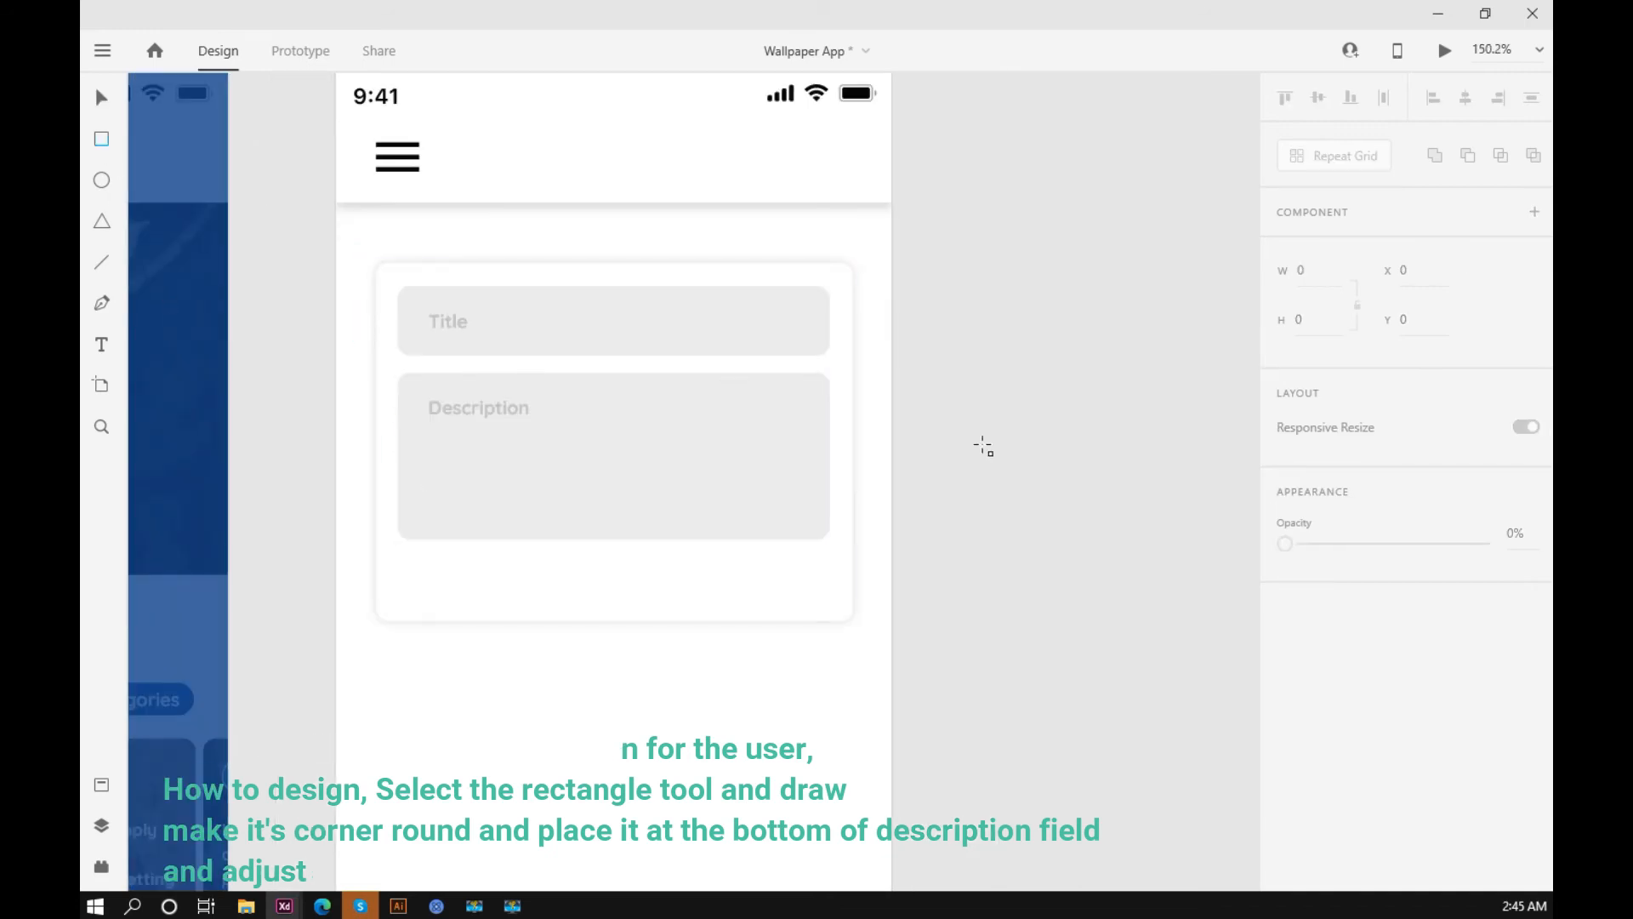
mouse_move(927, 435)
mouse_down()
mouse_move(979, 486)
mouse_move(1061, 492)
mouse_move(1034, 501)
mouse_up()
click(103, 96)
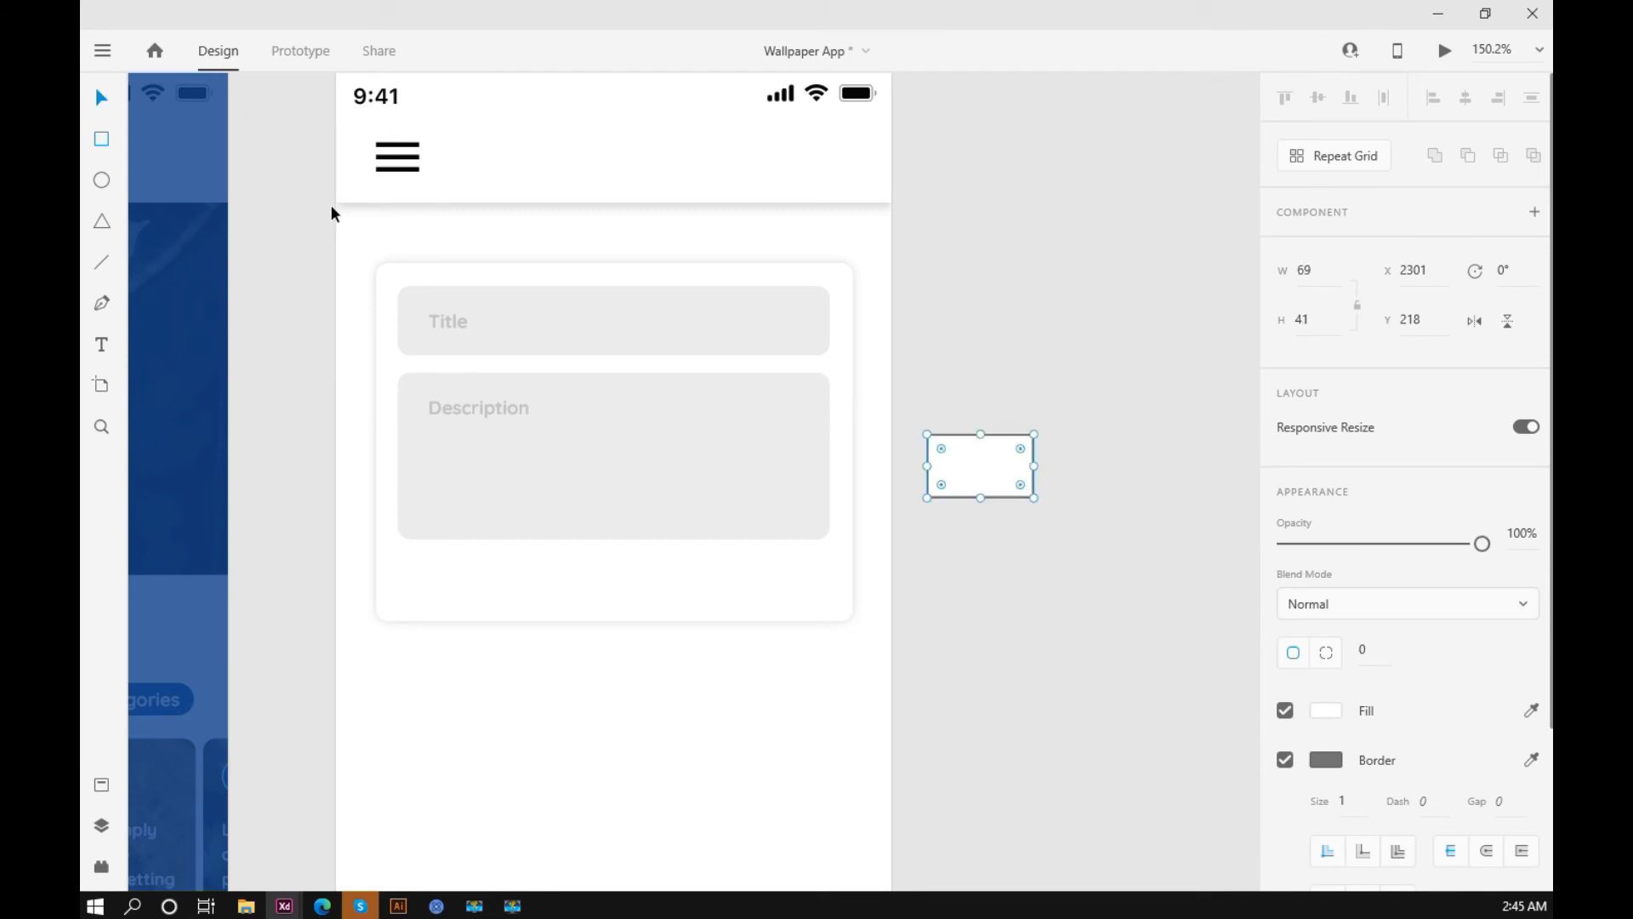
click(1385, 651)
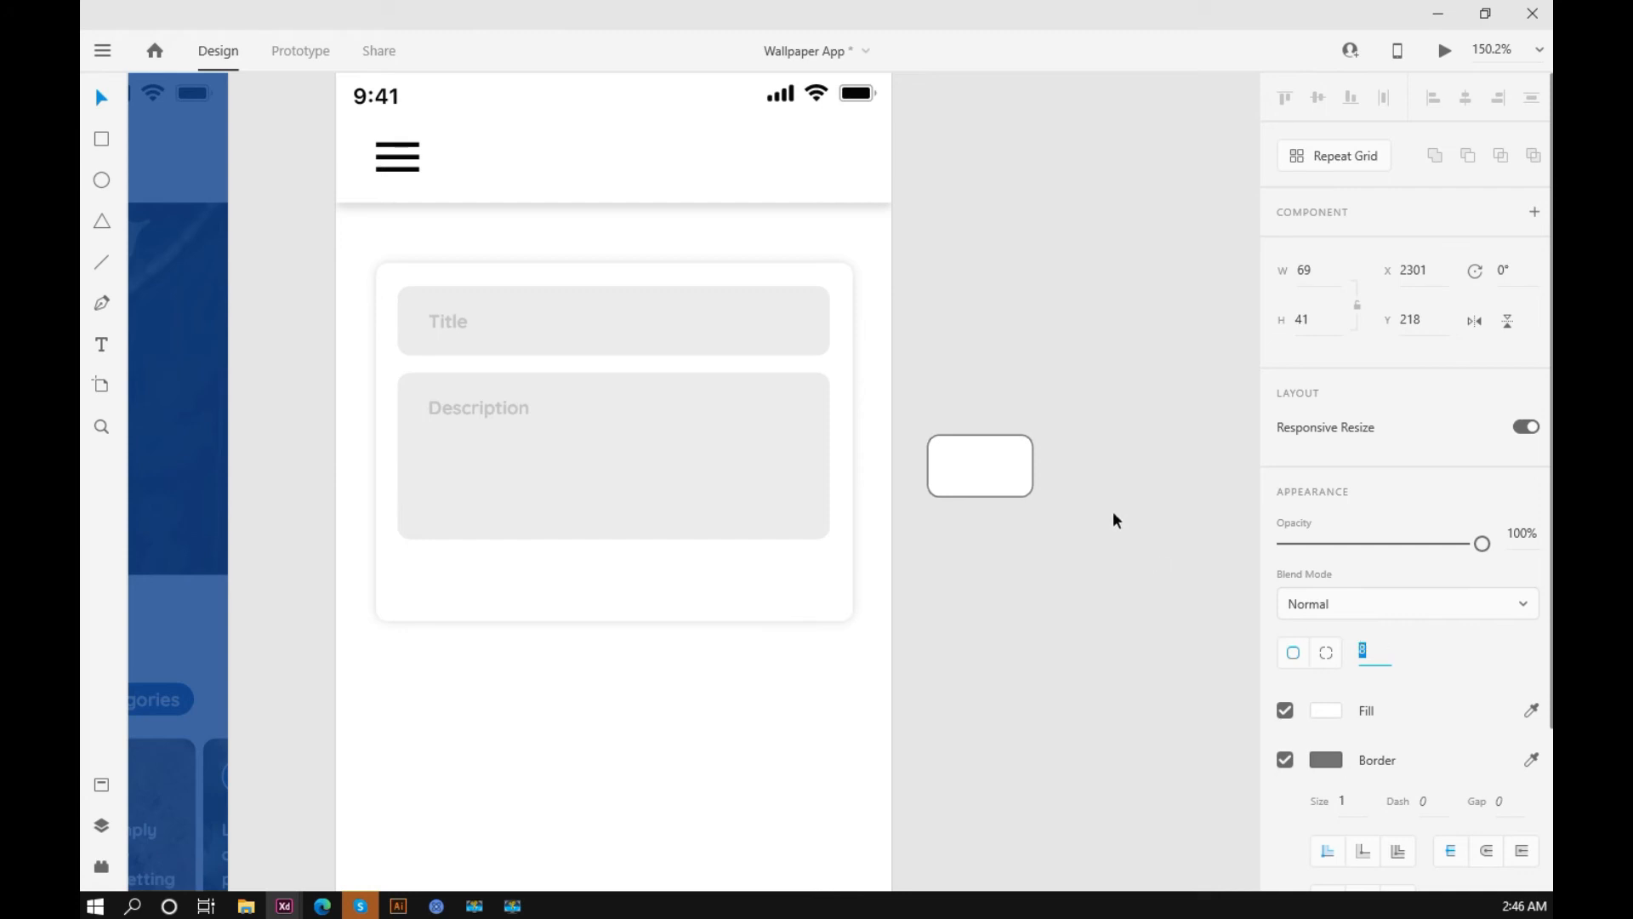
Step: Place the rounded rectangle below the description field at 56 by 34, aligned to the field's right edge at X 264, Y 316
drag(999, 463, 793, 585)
scroll(851, 619, up, 3)
key(Up)
key(Up)
key(Up)
key(Up)
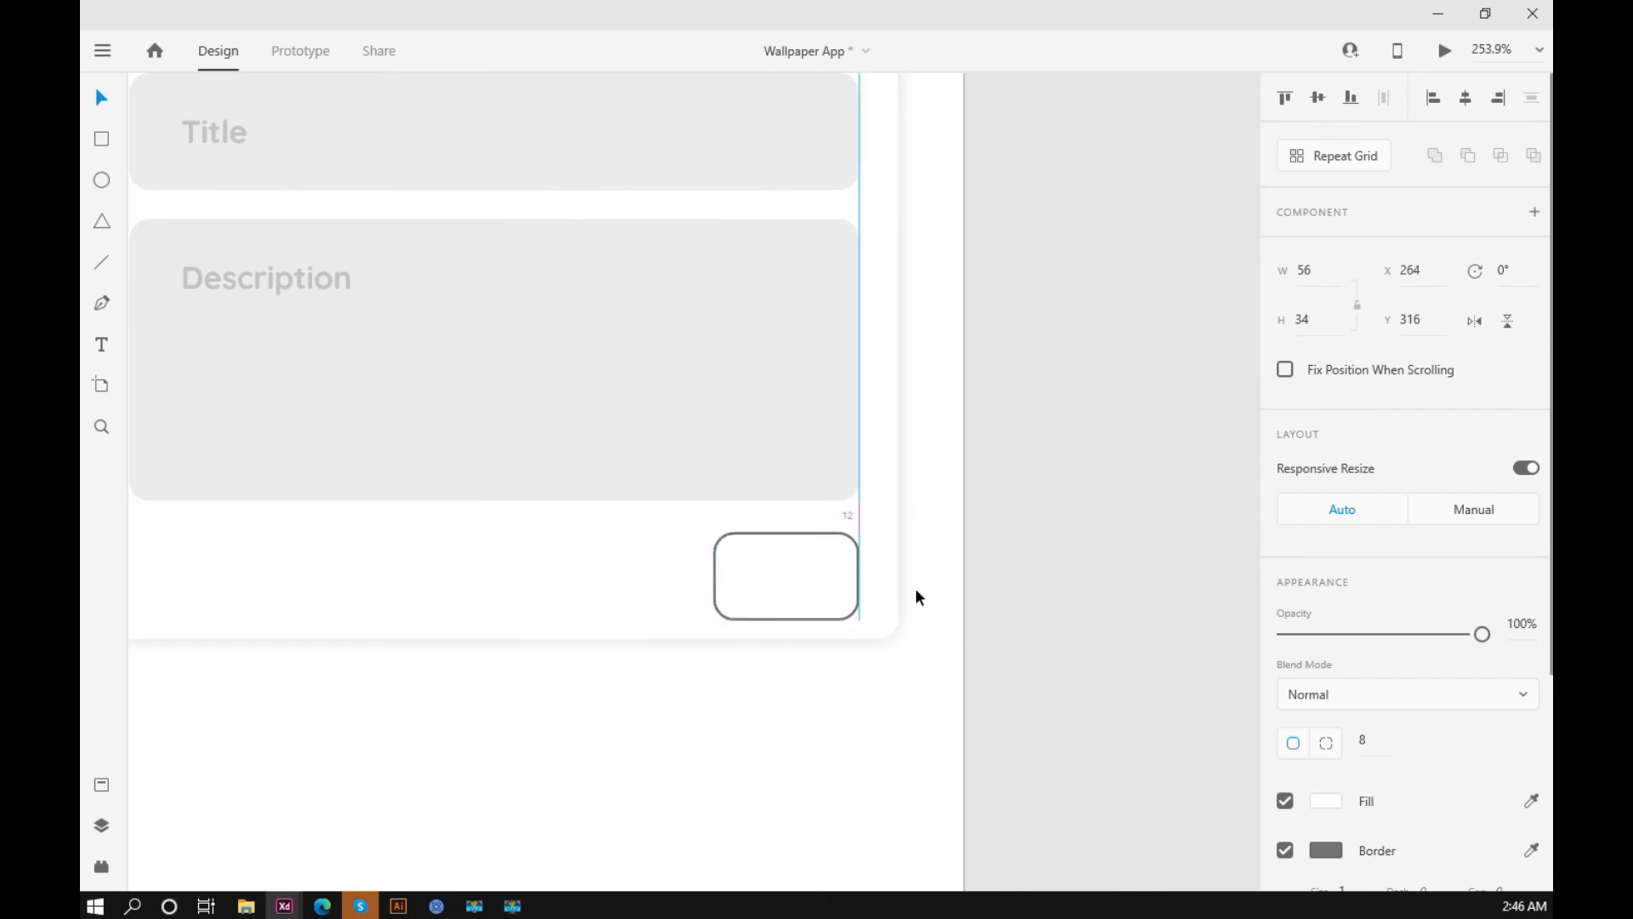
click(1029, 481)
scroll(1029, 481, down, 5)
drag(1034, 492, 1048, 514)
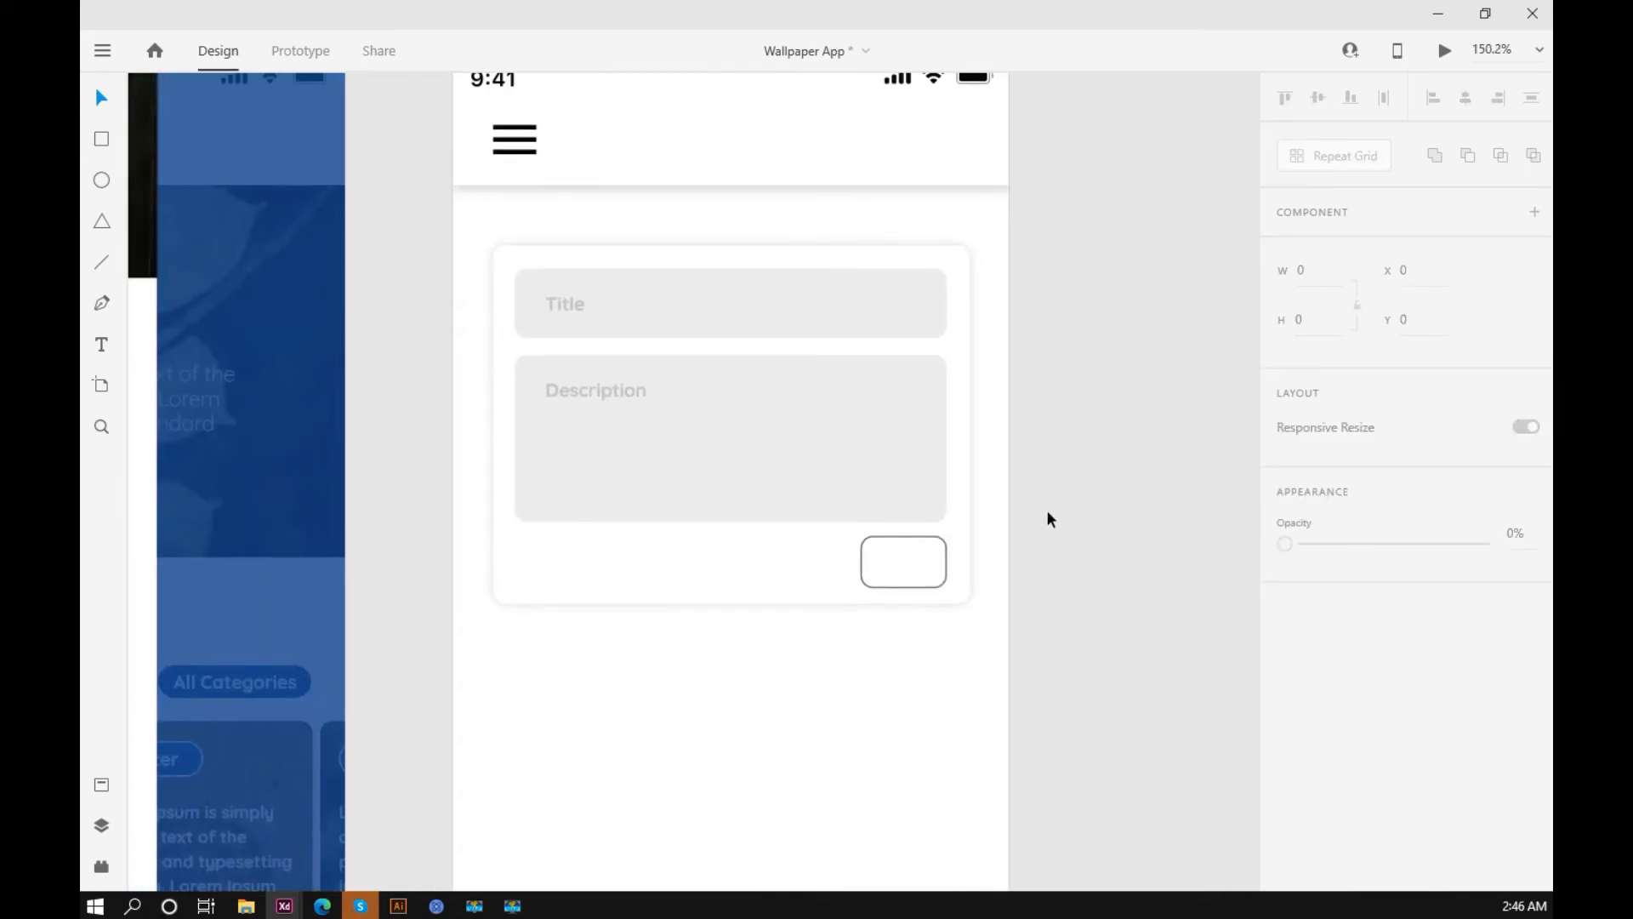
Step: Extend the card's bottom edge slightly downward and shift the small rounded rectangle down to Y 317
click(739, 597)
drag(736, 604, 734, 620)
click(893, 553)
drag(895, 555, 895, 556)
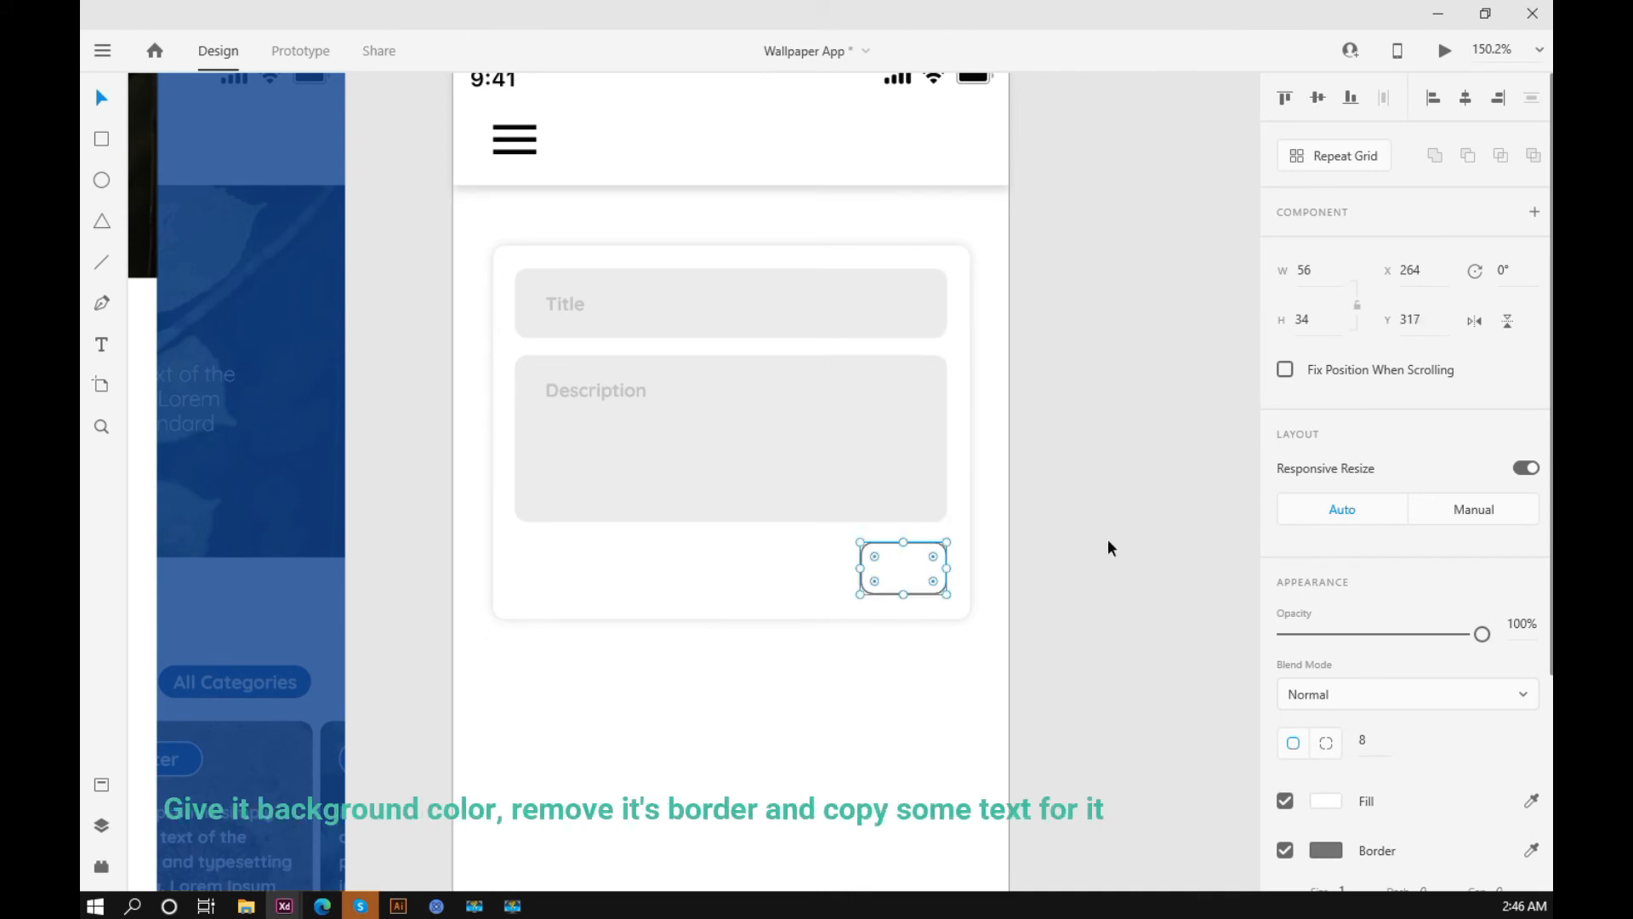
Step: Fill the small rounded rectangle with the dark blue sampled from the Home artboard and remove its border
scroll(1082, 586, down, 3)
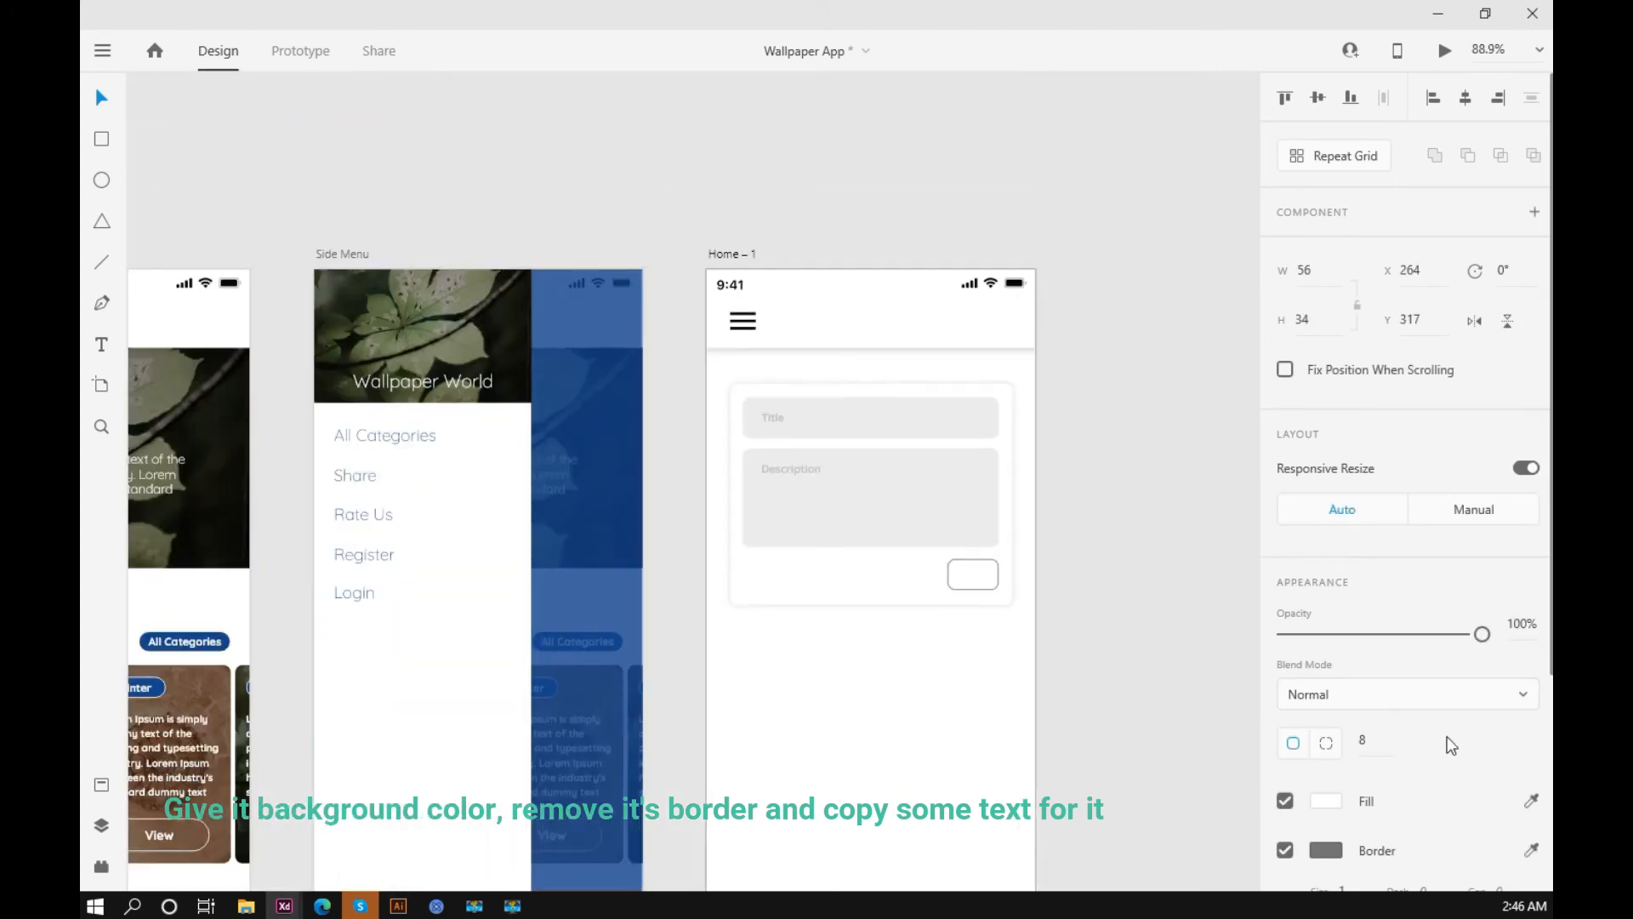
click(196, 639)
scroll(1004, 563, up, 10)
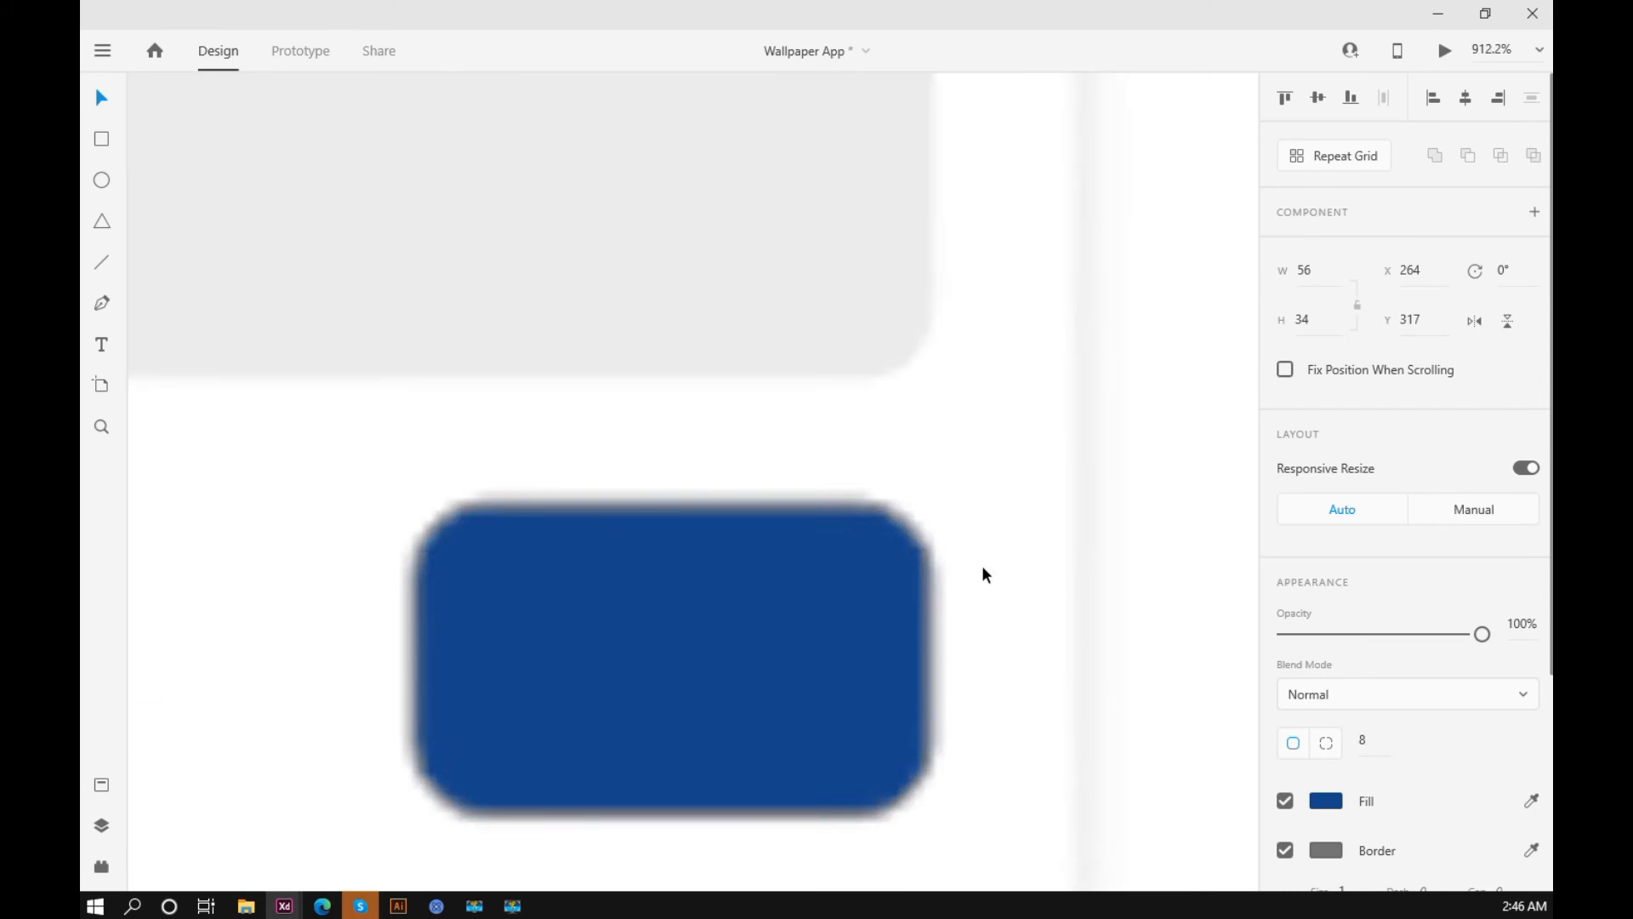
click(1285, 851)
scroll(885, 570, down, 9)
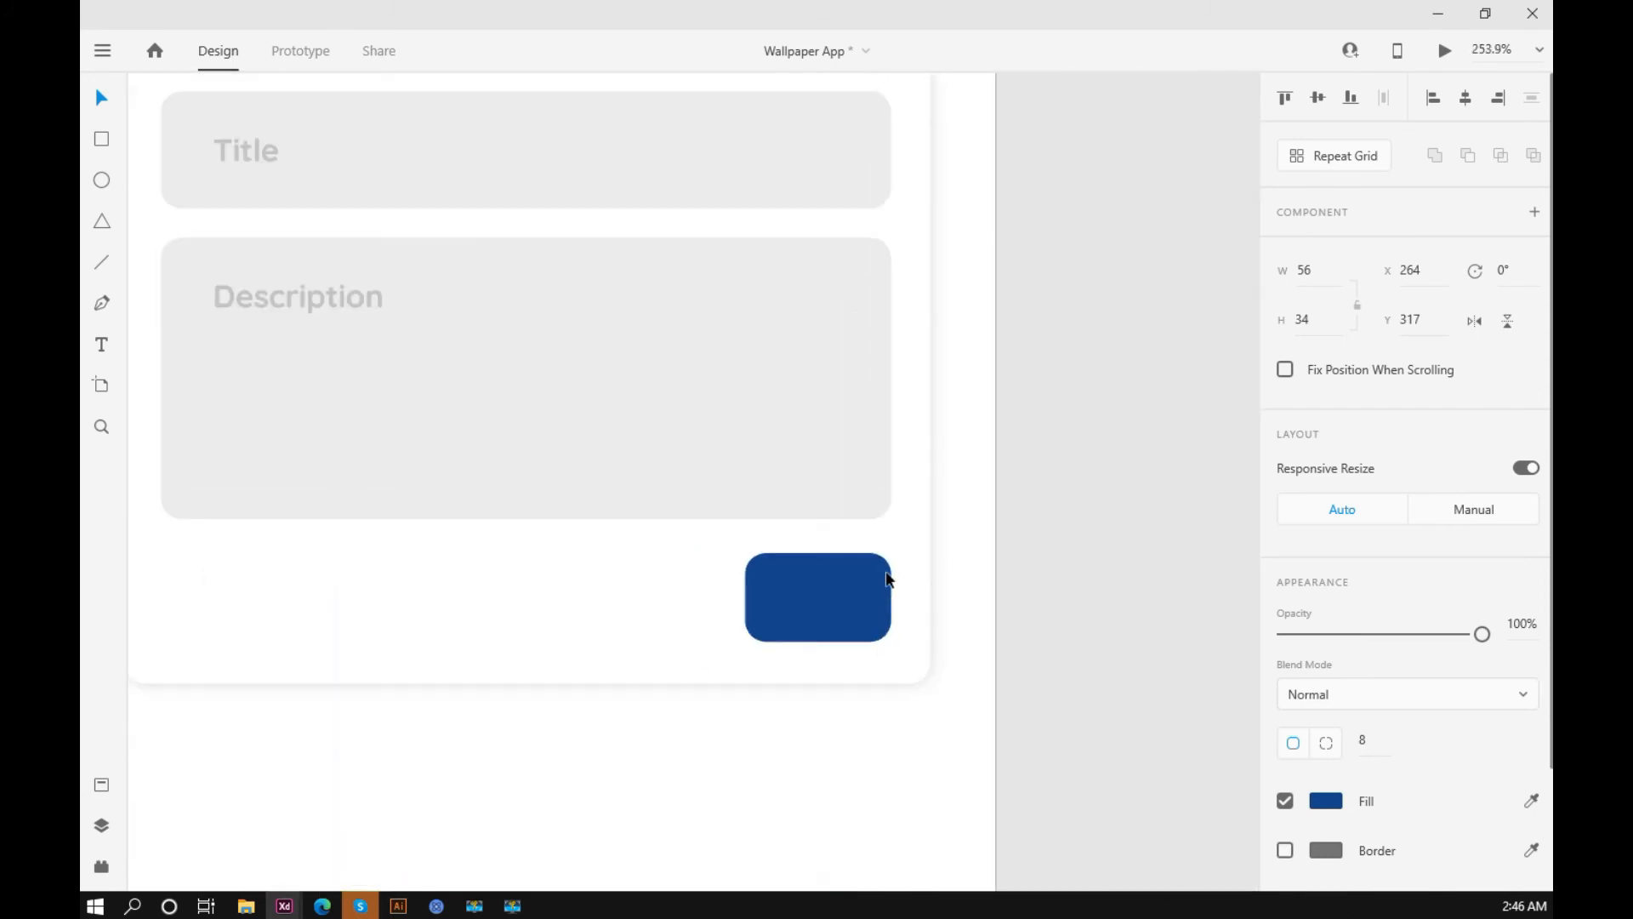
click(966, 551)
Step: Reduce the corner radius of the blue button rectangle
click(881, 577)
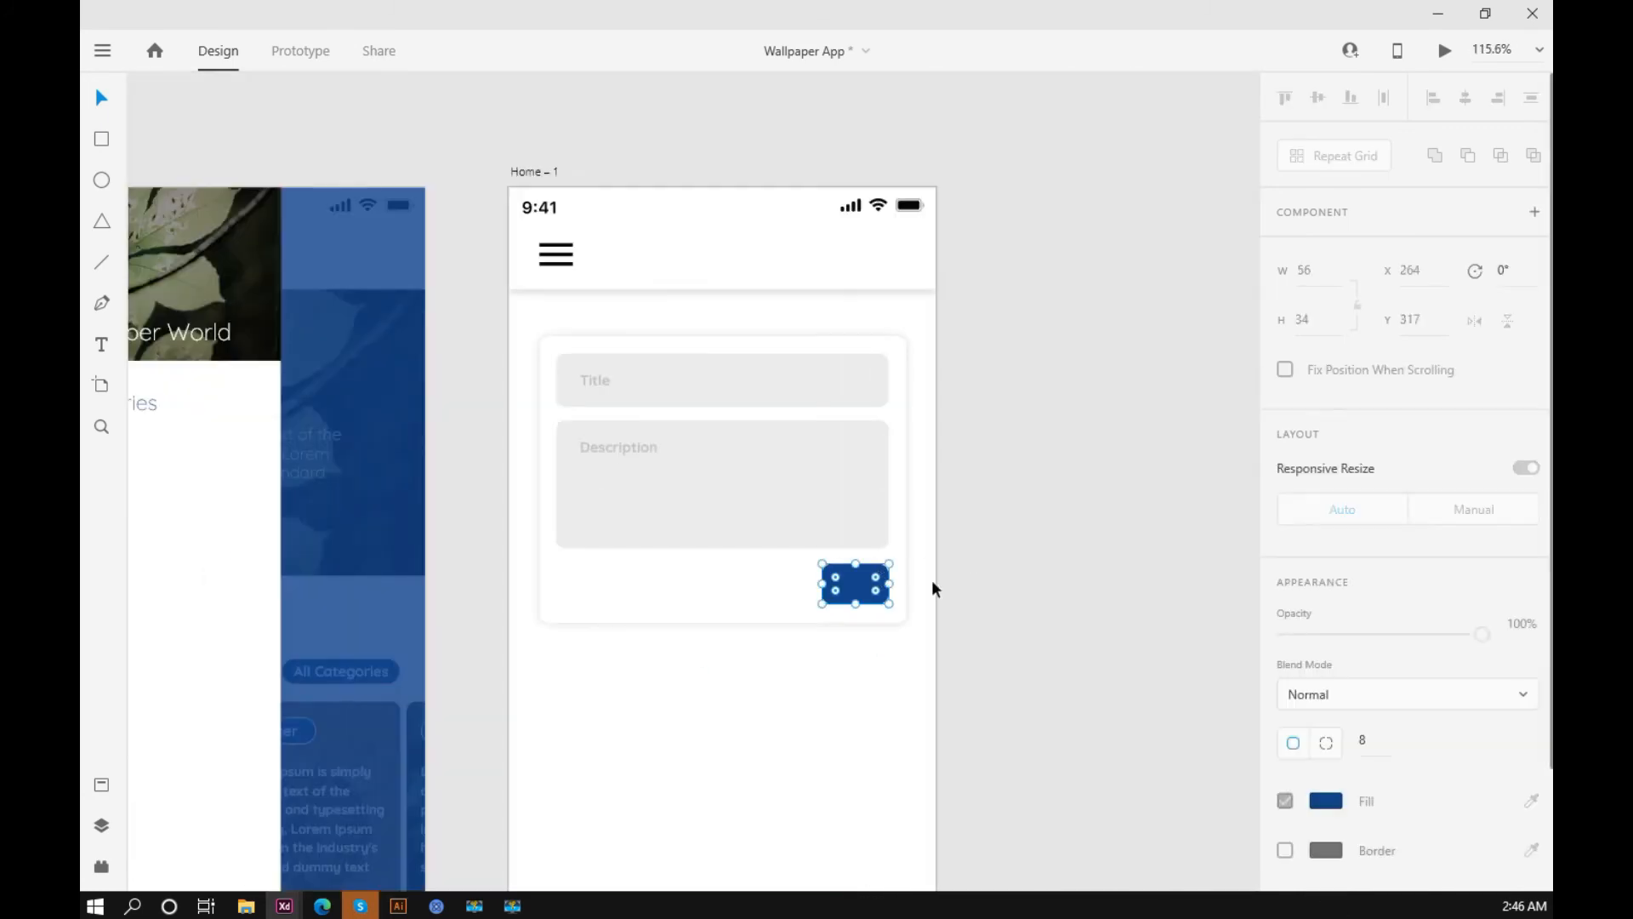
click(1379, 737)
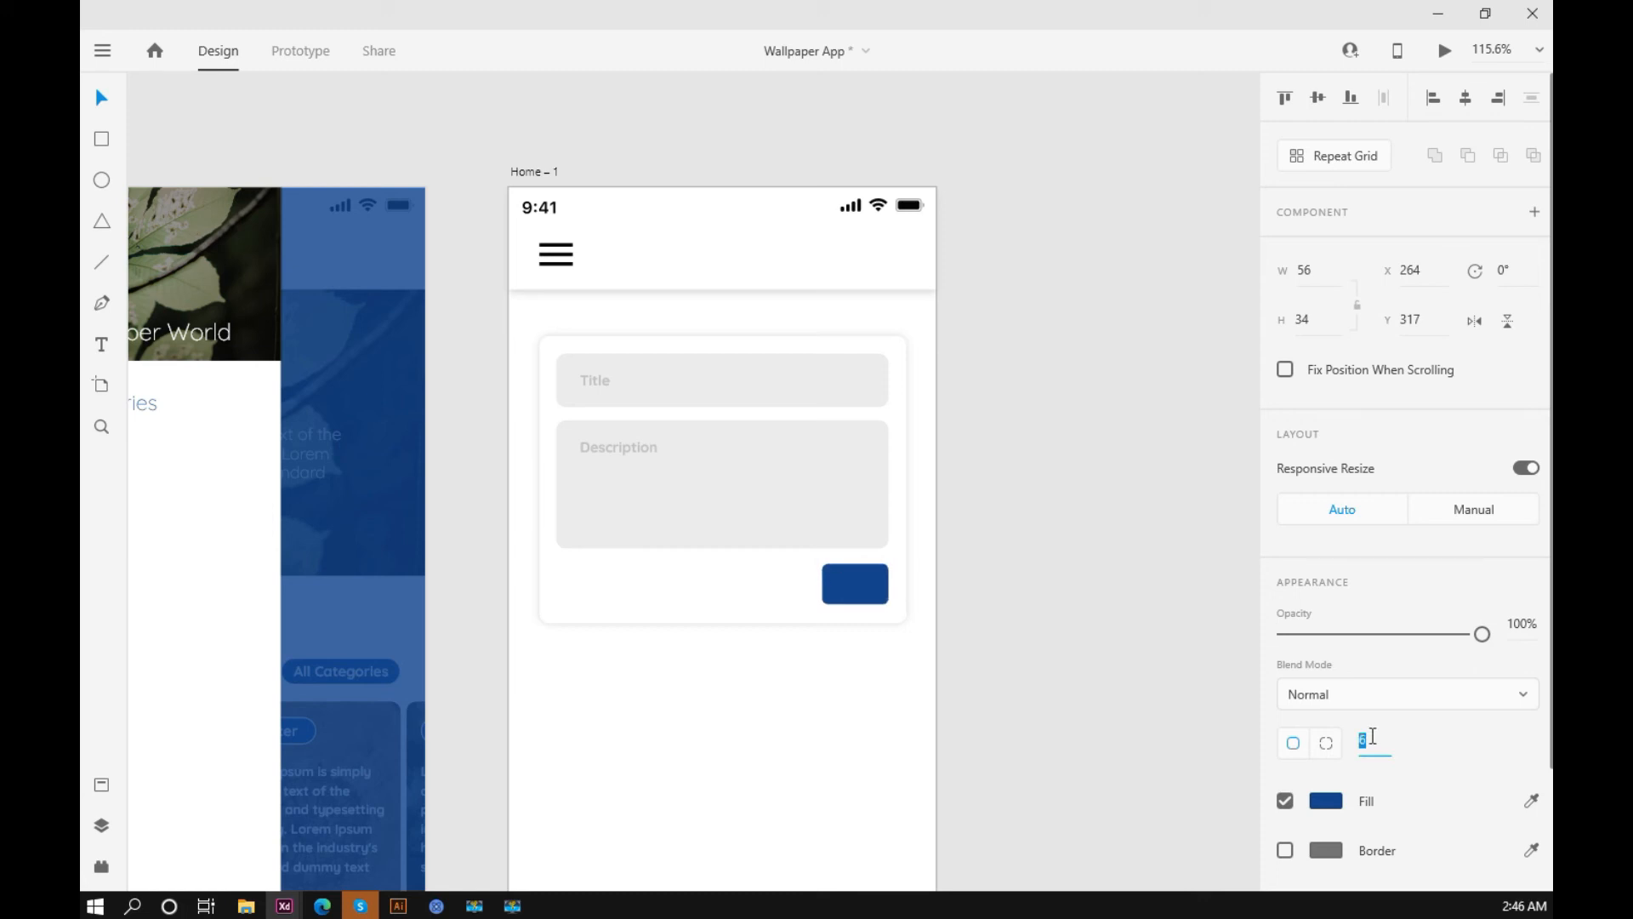
click(1074, 556)
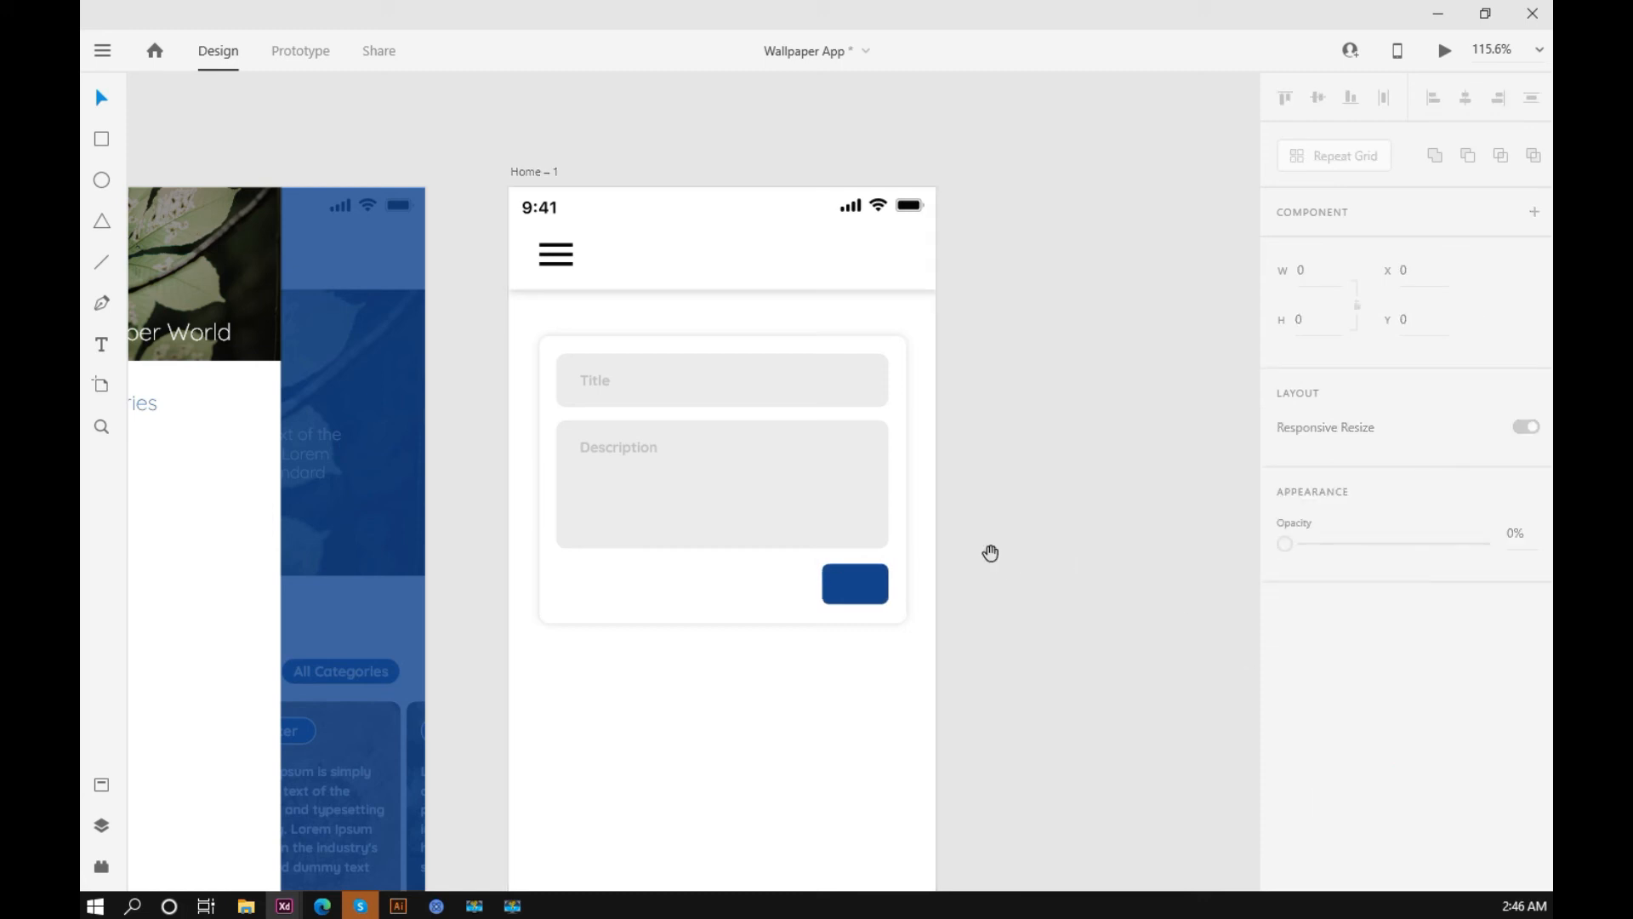
Step: Copy the Side Menu's All Categories label onto the blue button at X 268, Y 323 and change its wording to All Post
drag(988, 550, 1126, 551)
drag(1137, 485, 1113, 398)
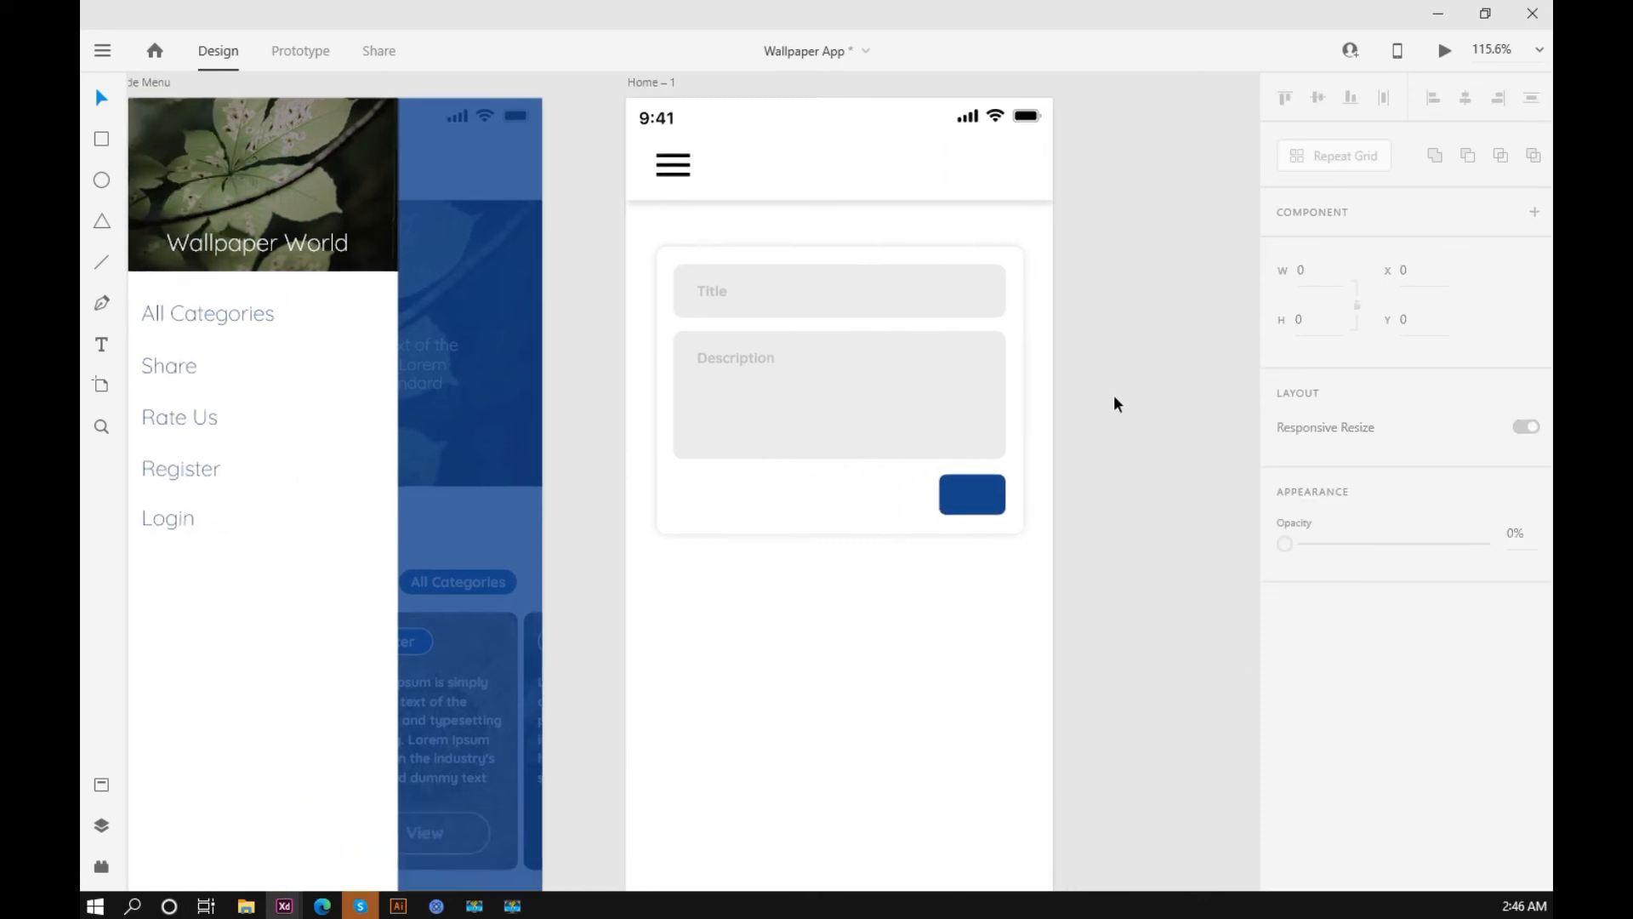
scroll(1106, 399, up, 1)
drag(181, 338, 983, 517)
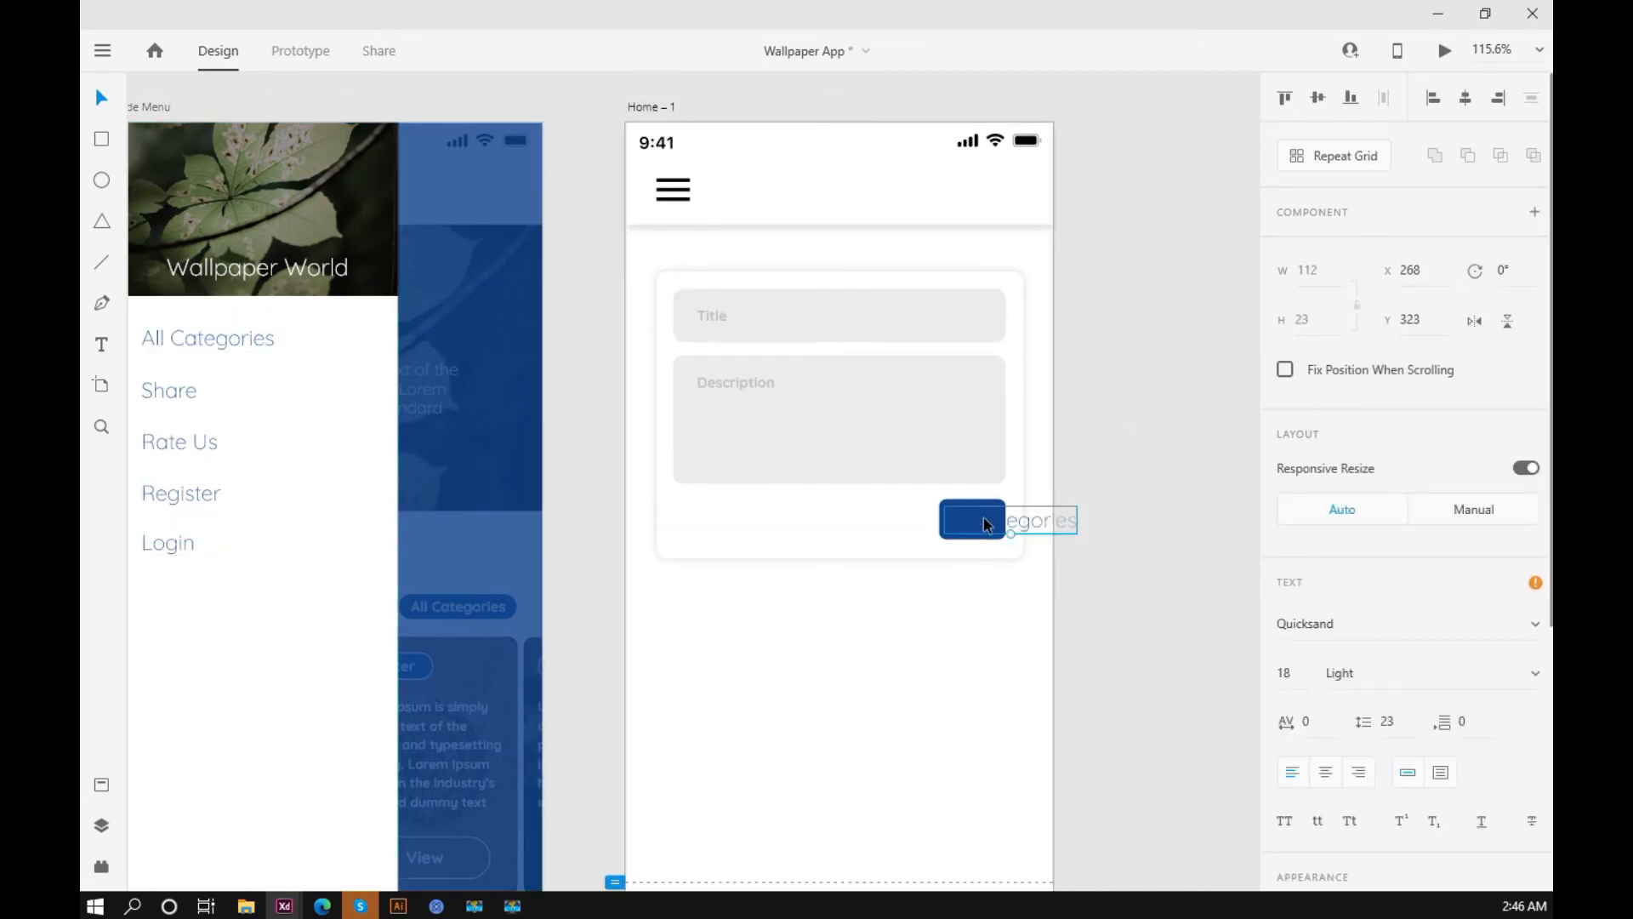
double_click(988, 520)
key(BackSpace)
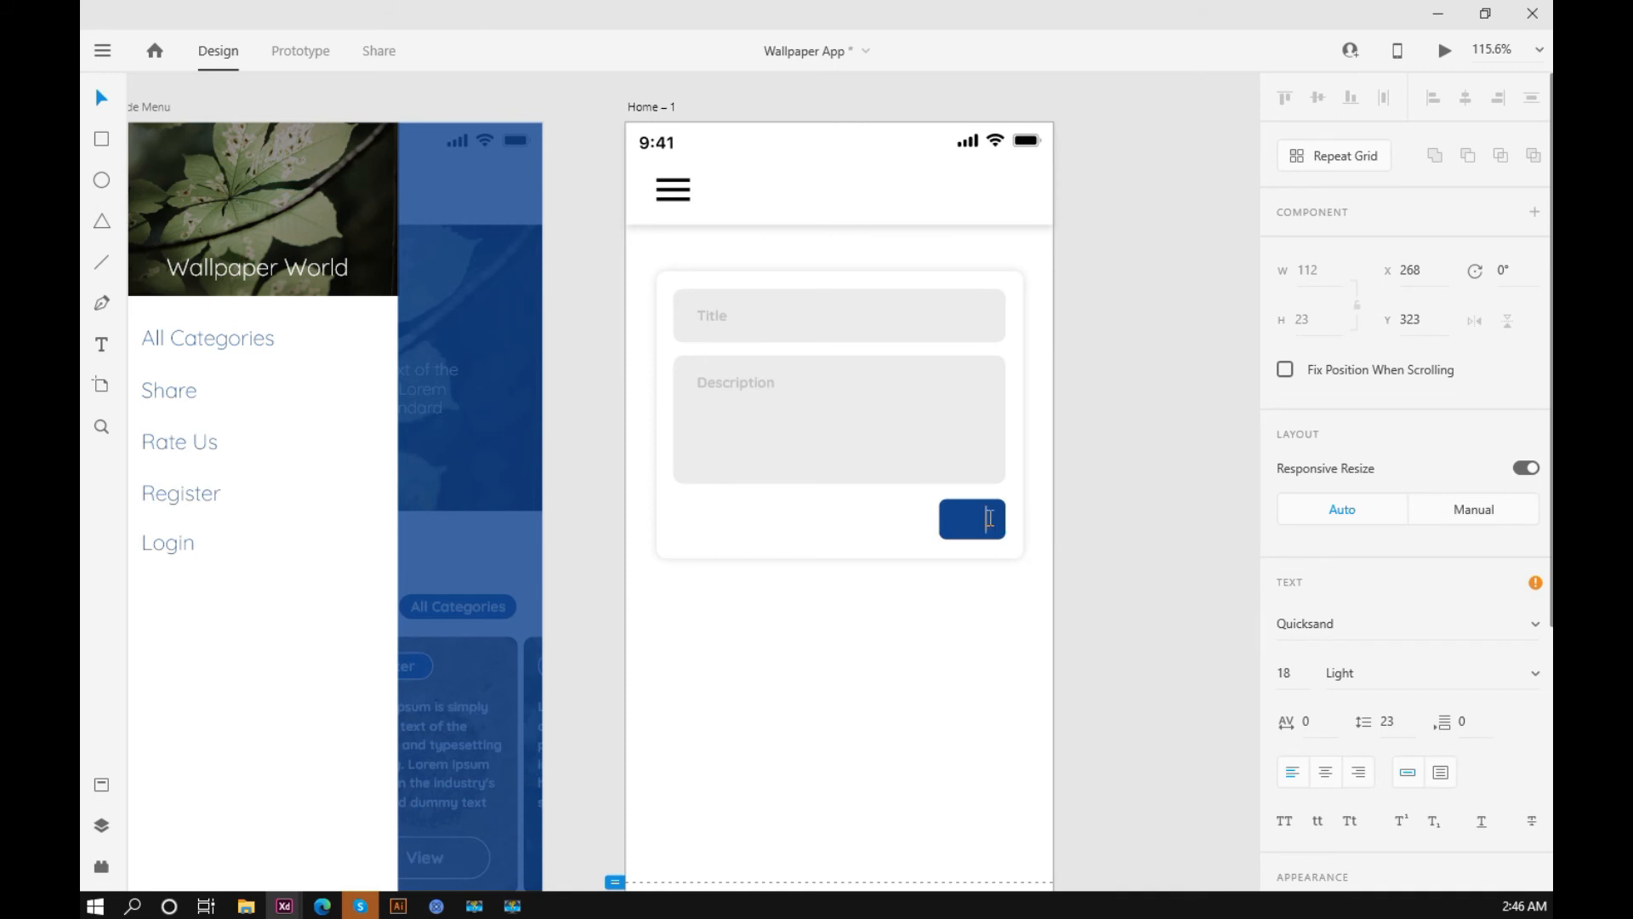
key(Escape)
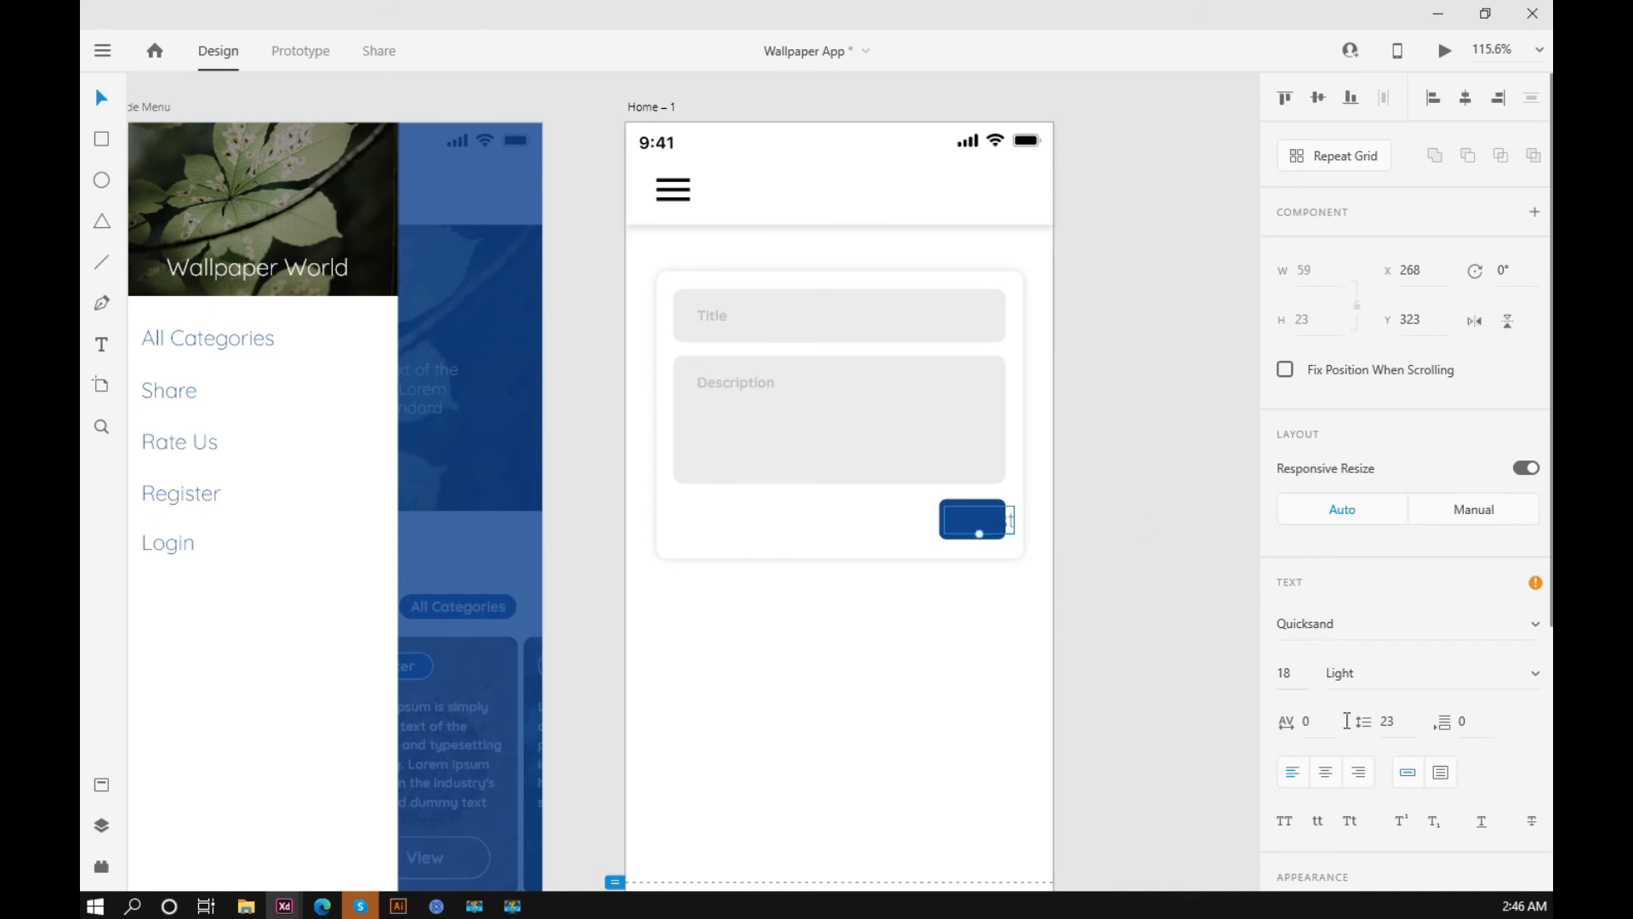
Step: Fill the blue button's label with white sampled from the artboard background
scroll(1533, 664, down, 4)
click(1531, 678)
click(985, 671)
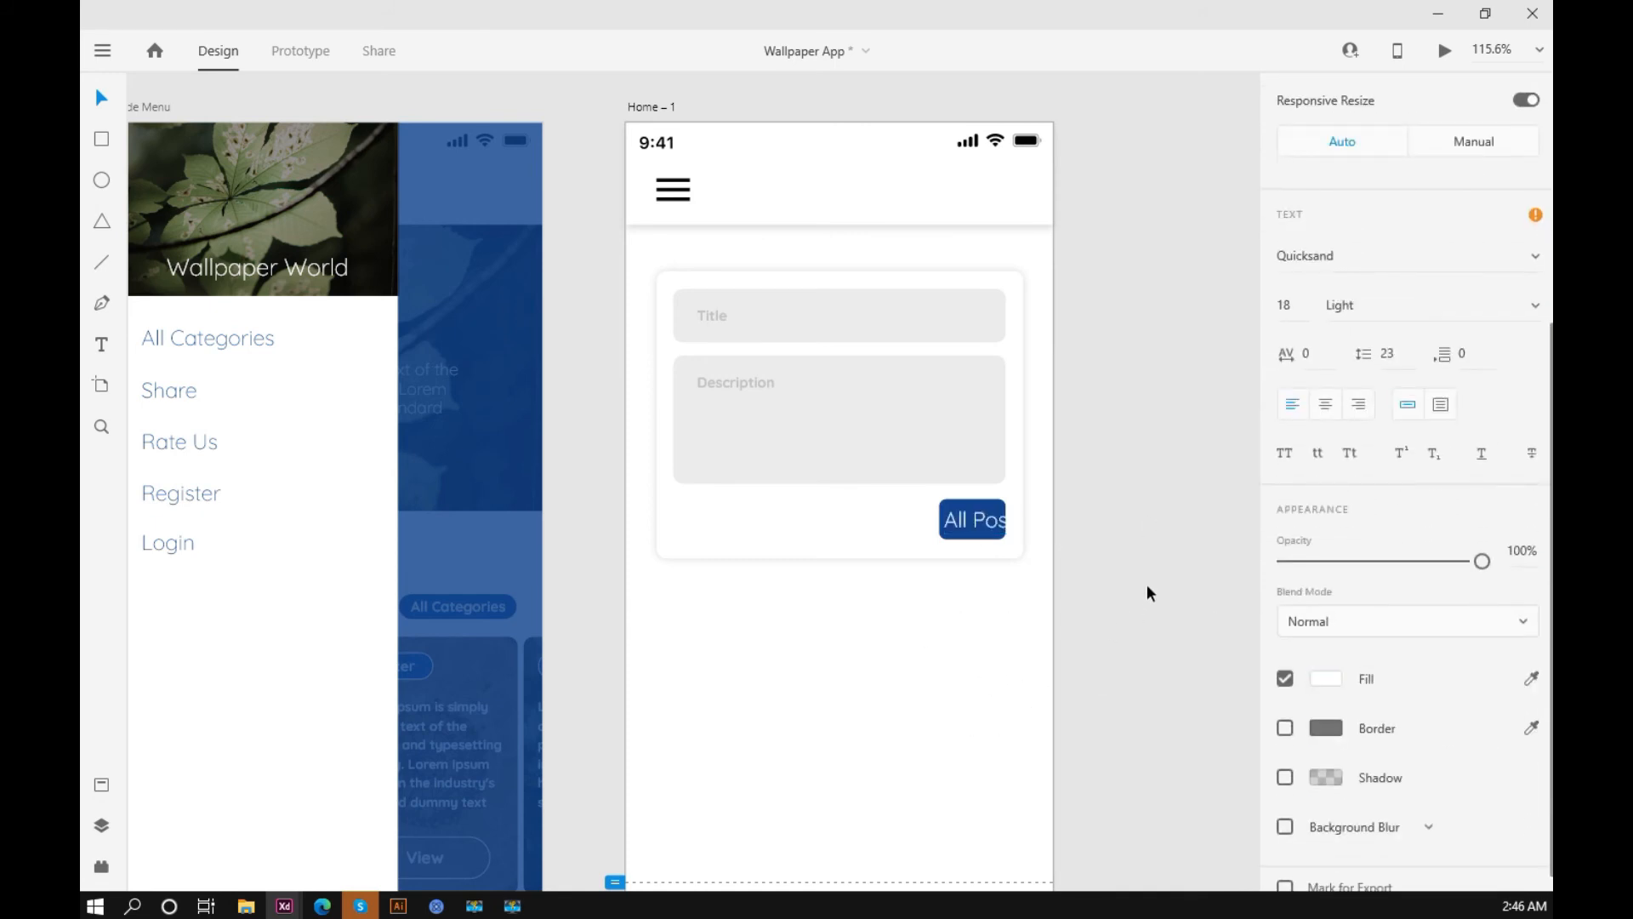
Step: Shorten the blue button's label to Post and place it within the button at X 275, Y 323
double_click(978, 524)
text(Pos)
key(Escape)
click(1078, 525)
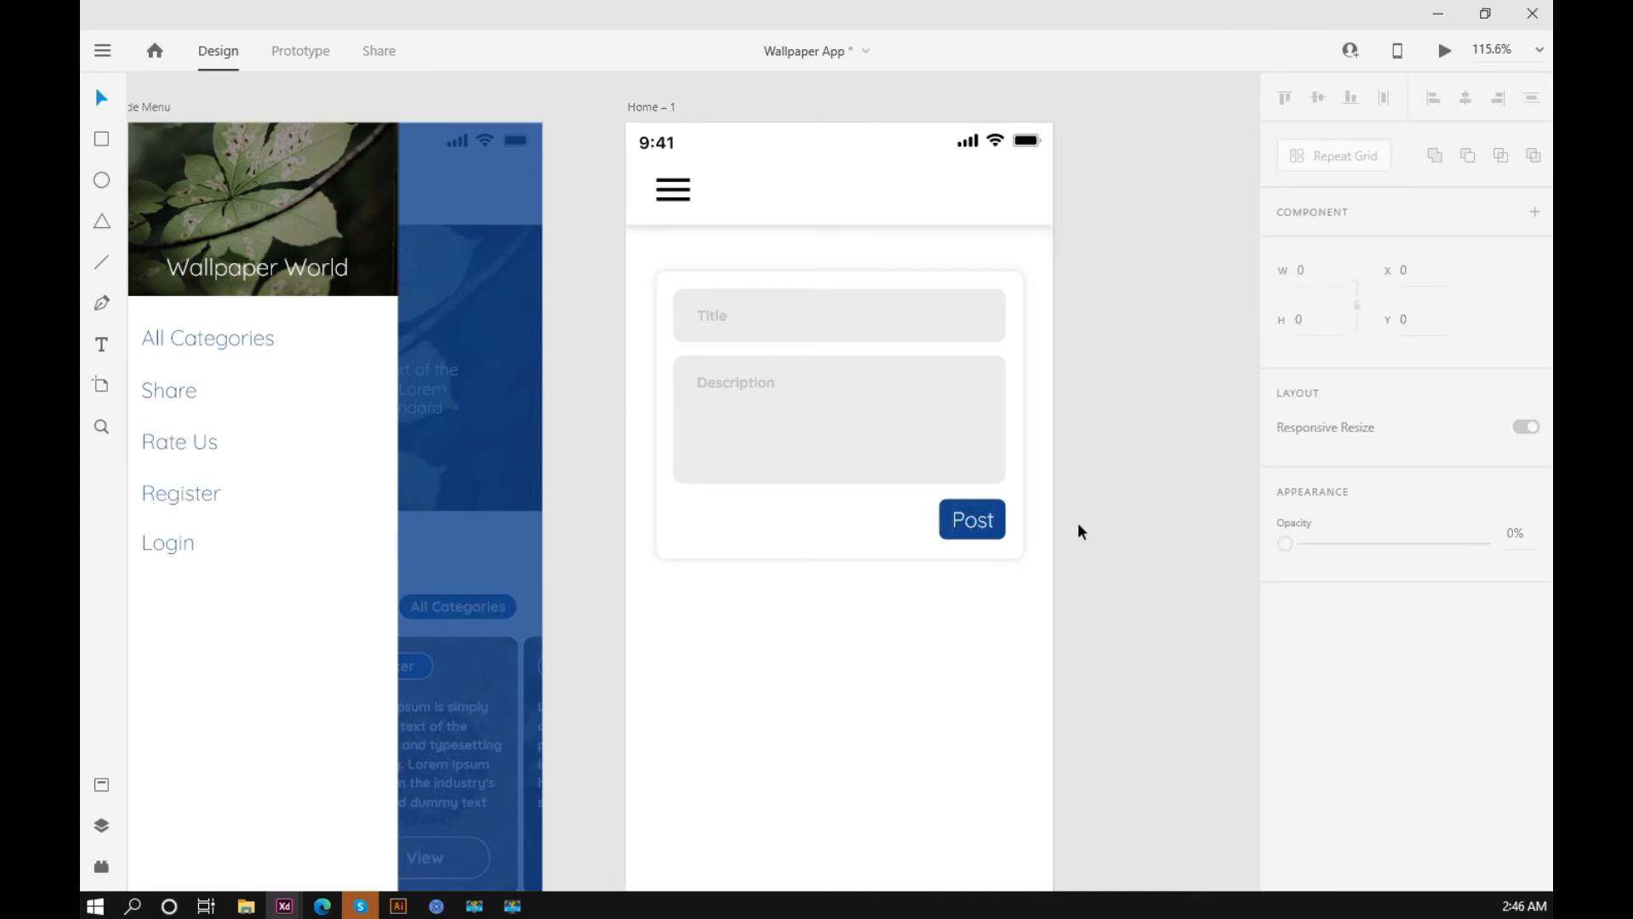
Step: Set the Post label's font size to 16
scroll(1076, 524, up, 3)
click(835, 523)
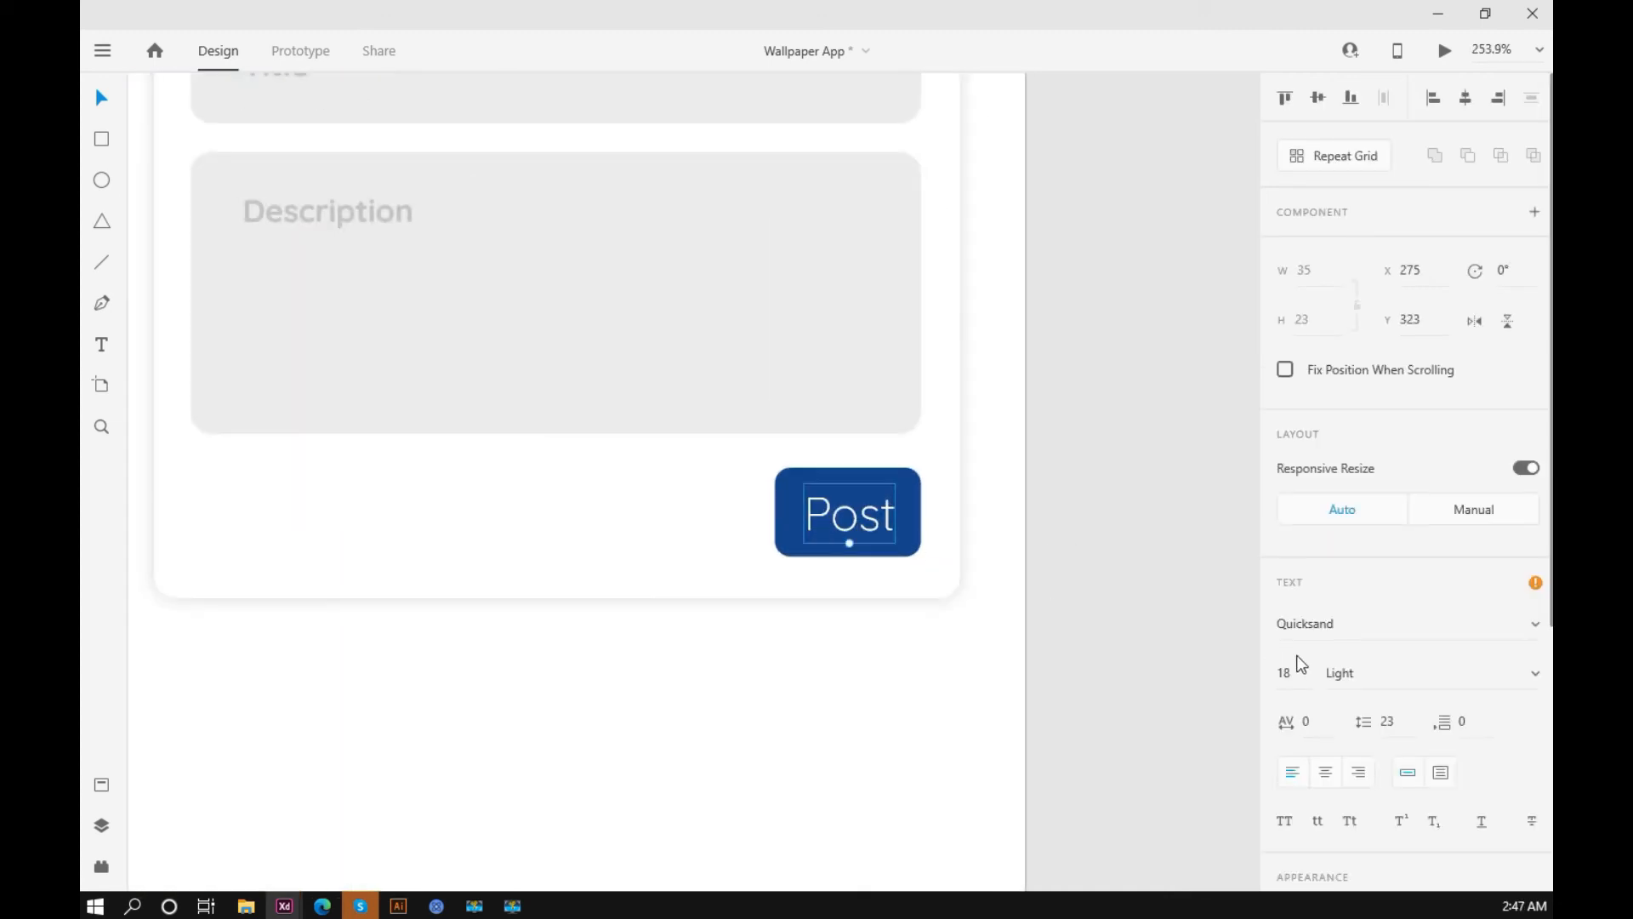
key(Down)
key(Down)
key(Down)
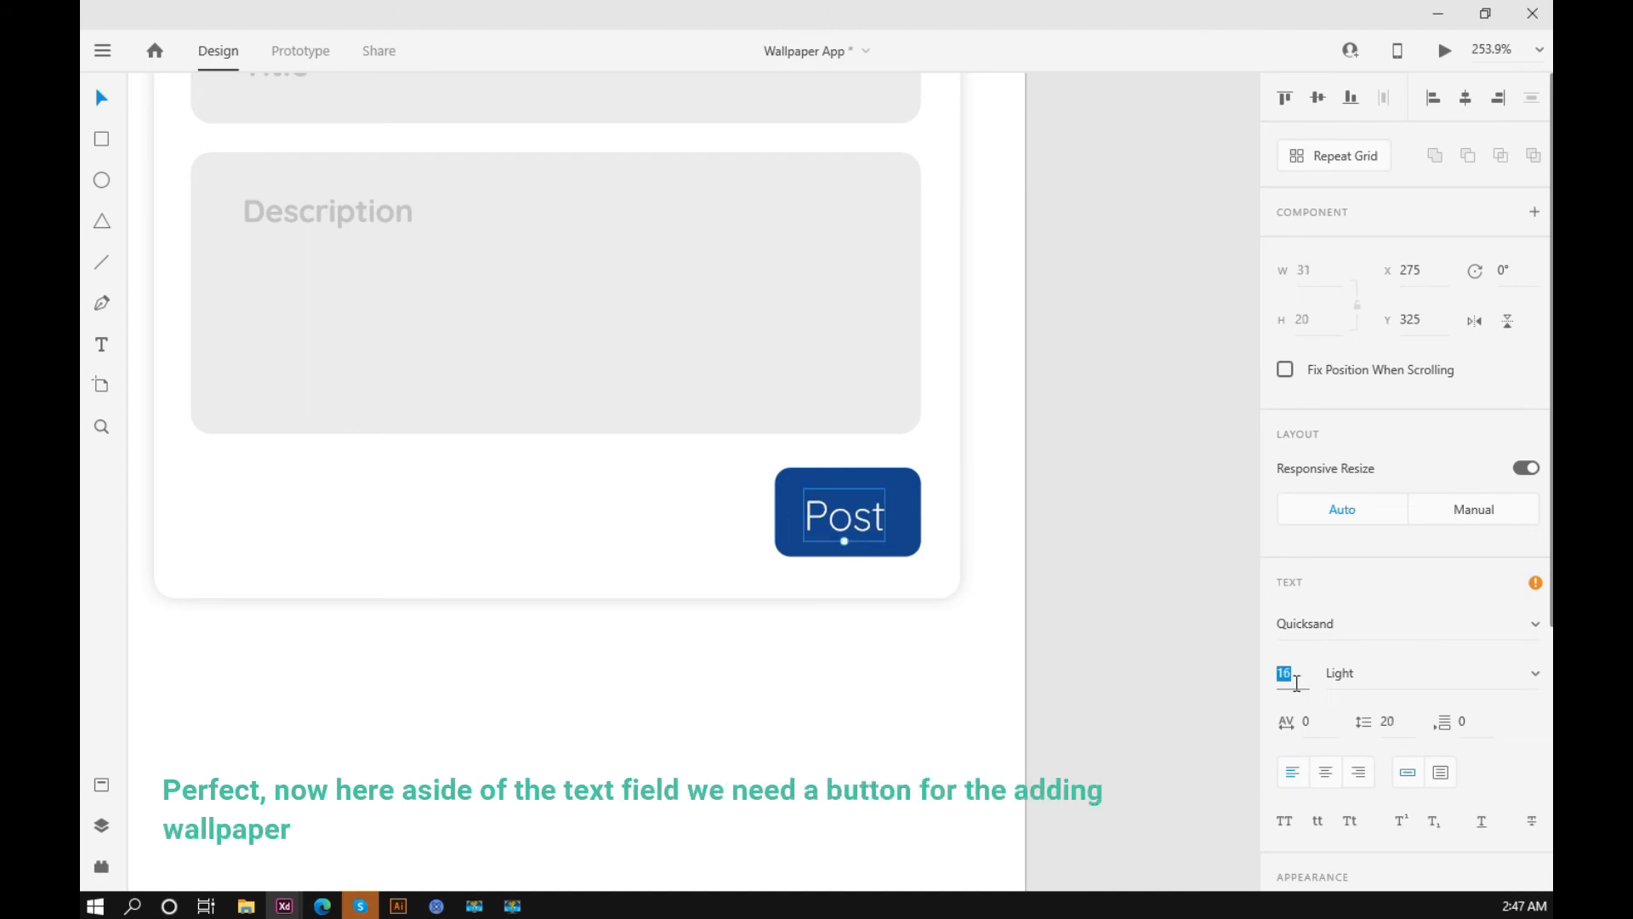
click(1164, 600)
Step: Shift the Post label slightly to the right so it sits centred on the blue button
click(845, 493)
drag(827, 522, 834, 521)
key(Down)
click(1123, 545)
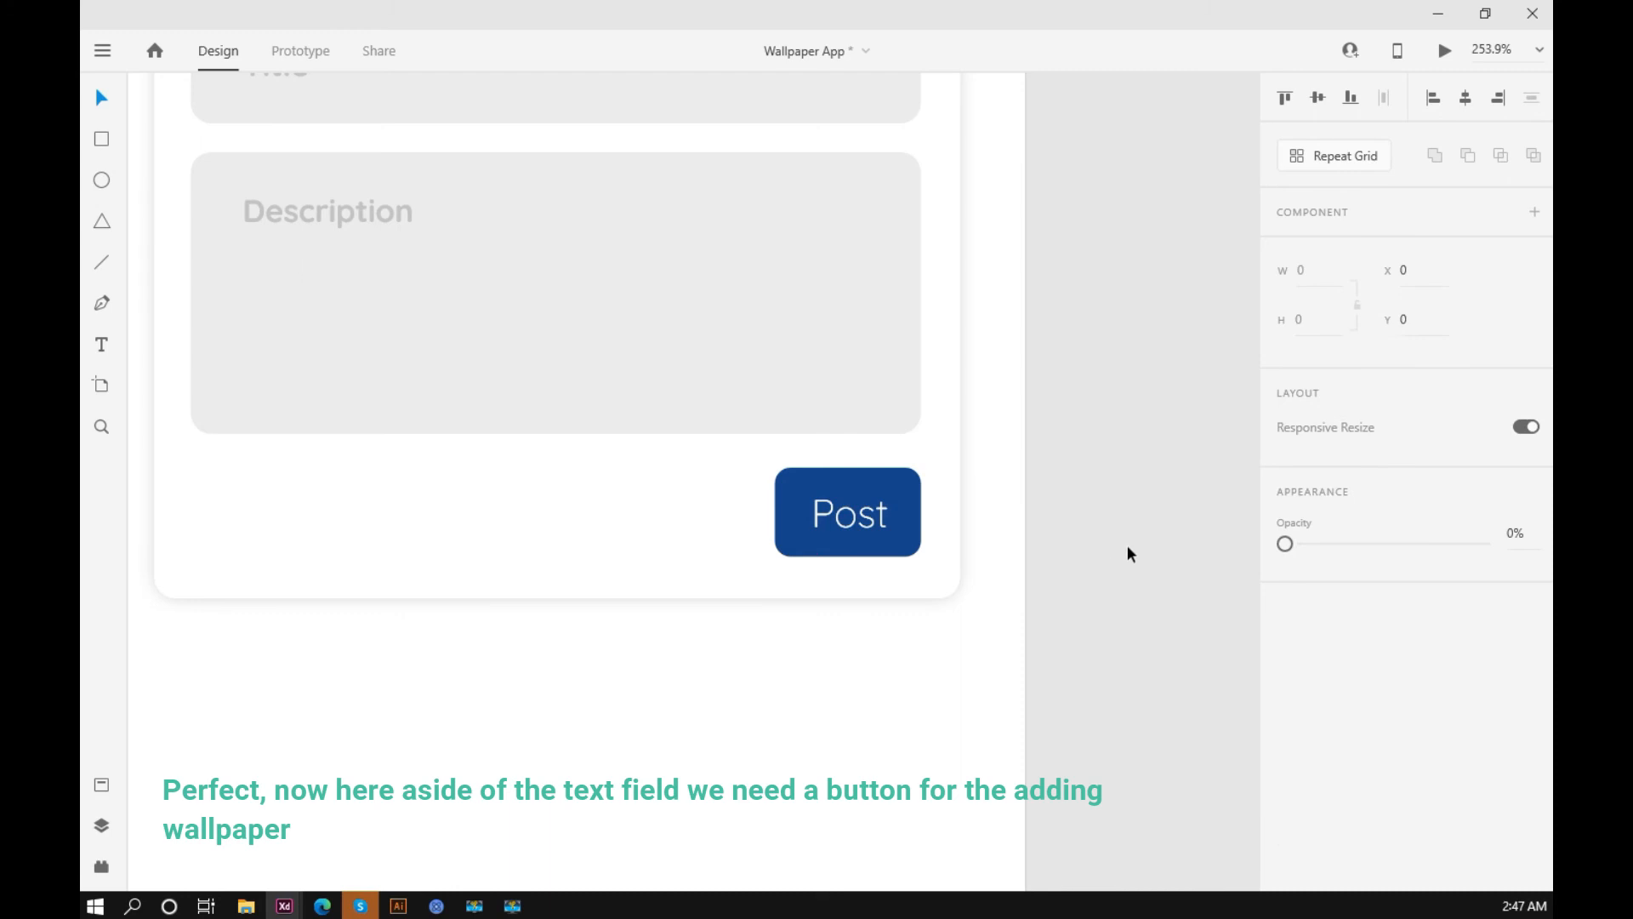
Step: Narrow the Title field to 224 wide, leaving room beside it inside the posting card
scroll(1110, 543, down, 2)
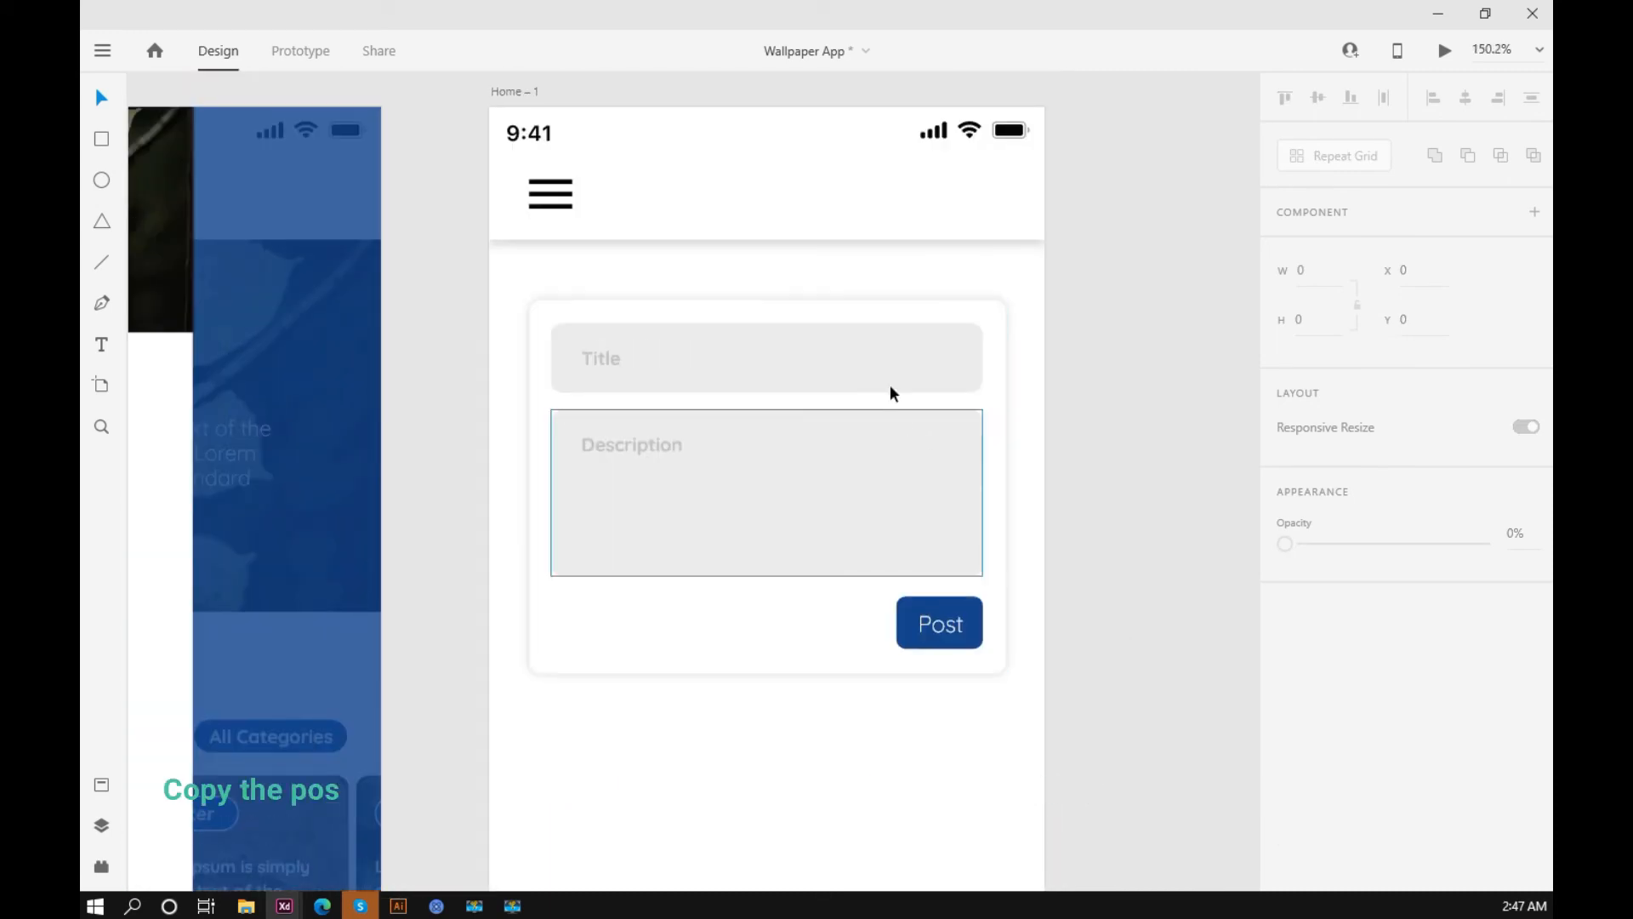
click(978, 370)
drag(983, 357, 898, 352)
key(Escape)
Step: Duplicate the blue Post button's background beside the Title field and set its height to 45 to match the field
drag(960, 602, 954, 329)
scroll(946, 315, up, 3)
drag(952, 464, 957, 482)
scroll(957, 483, down, 3)
click(1090, 539)
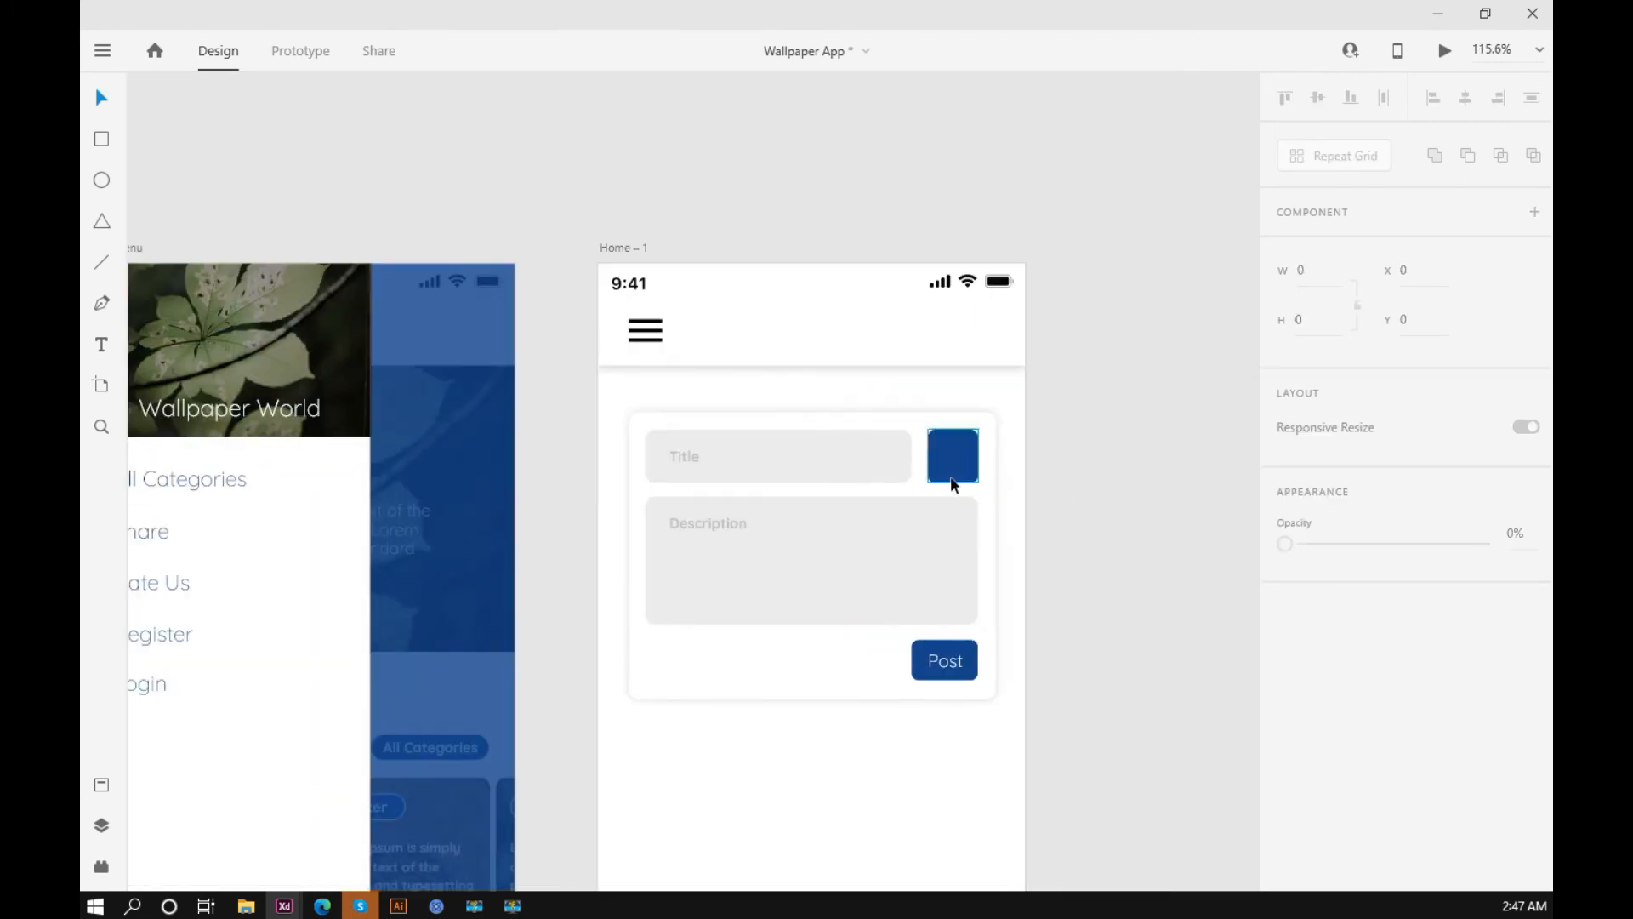
Step: Widen the blue button beside the Title field slightly by extending its left edge toward the field
scroll(954, 485, up, 3)
click(911, 440)
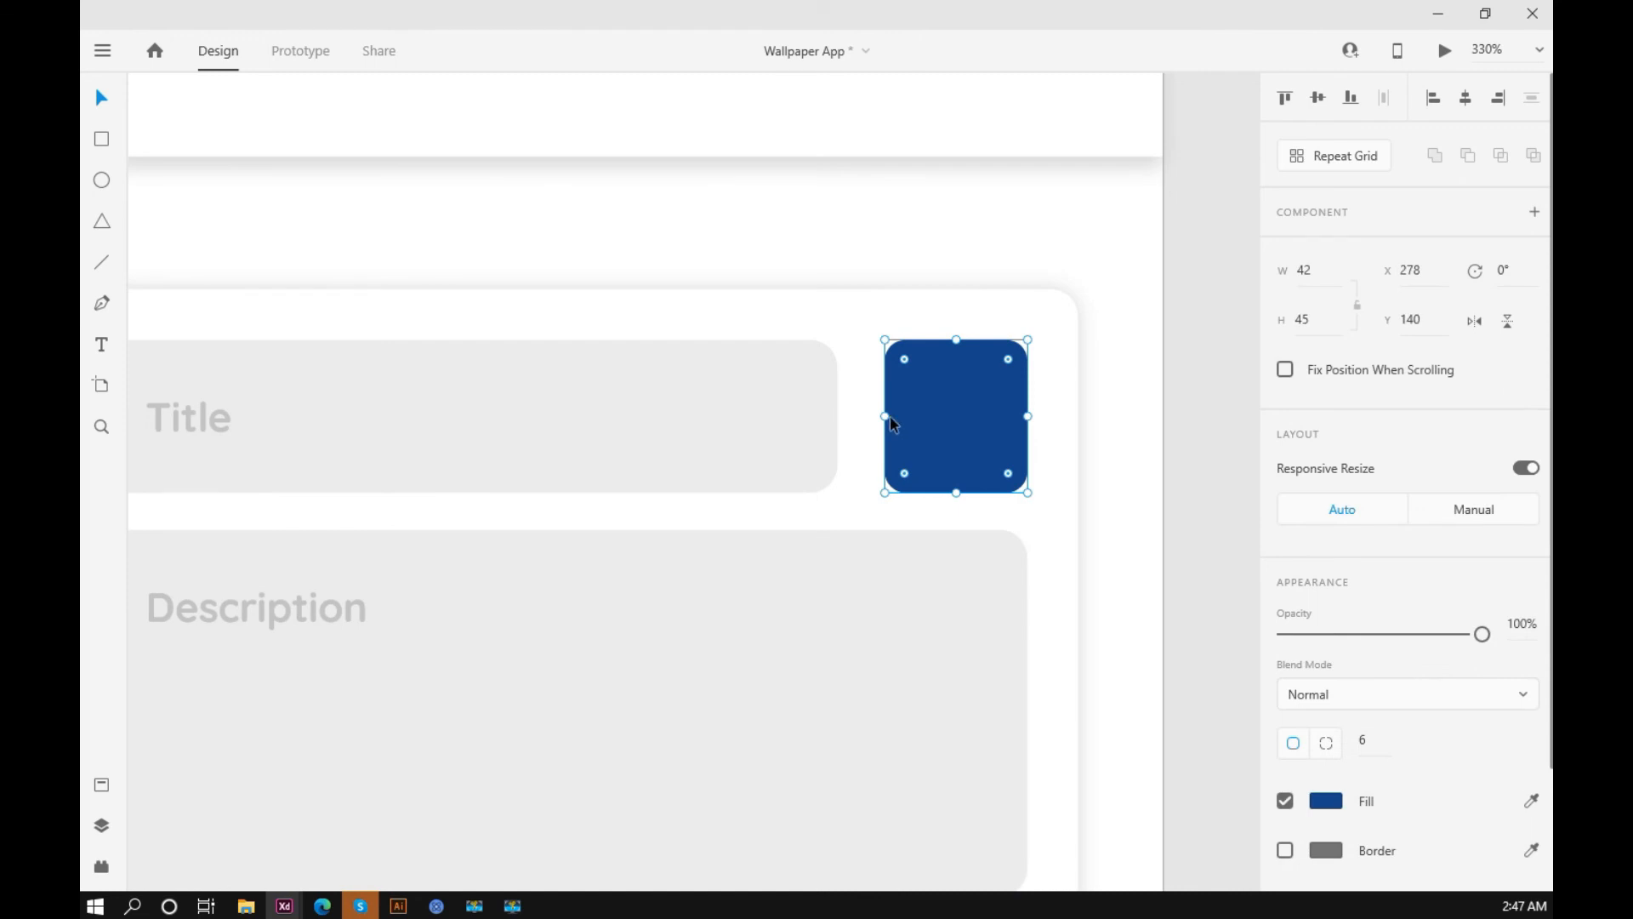
drag(885, 416, 872, 412)
scroll(871, 411, down, 2)
click(1077, 443)
Step: Reduce the Title field's height from its bottom edge and shift the Title label up to Y 152
scroll(1077, 437, down, 1)
click(739, 436)
scroll(737, 442, up, 2)
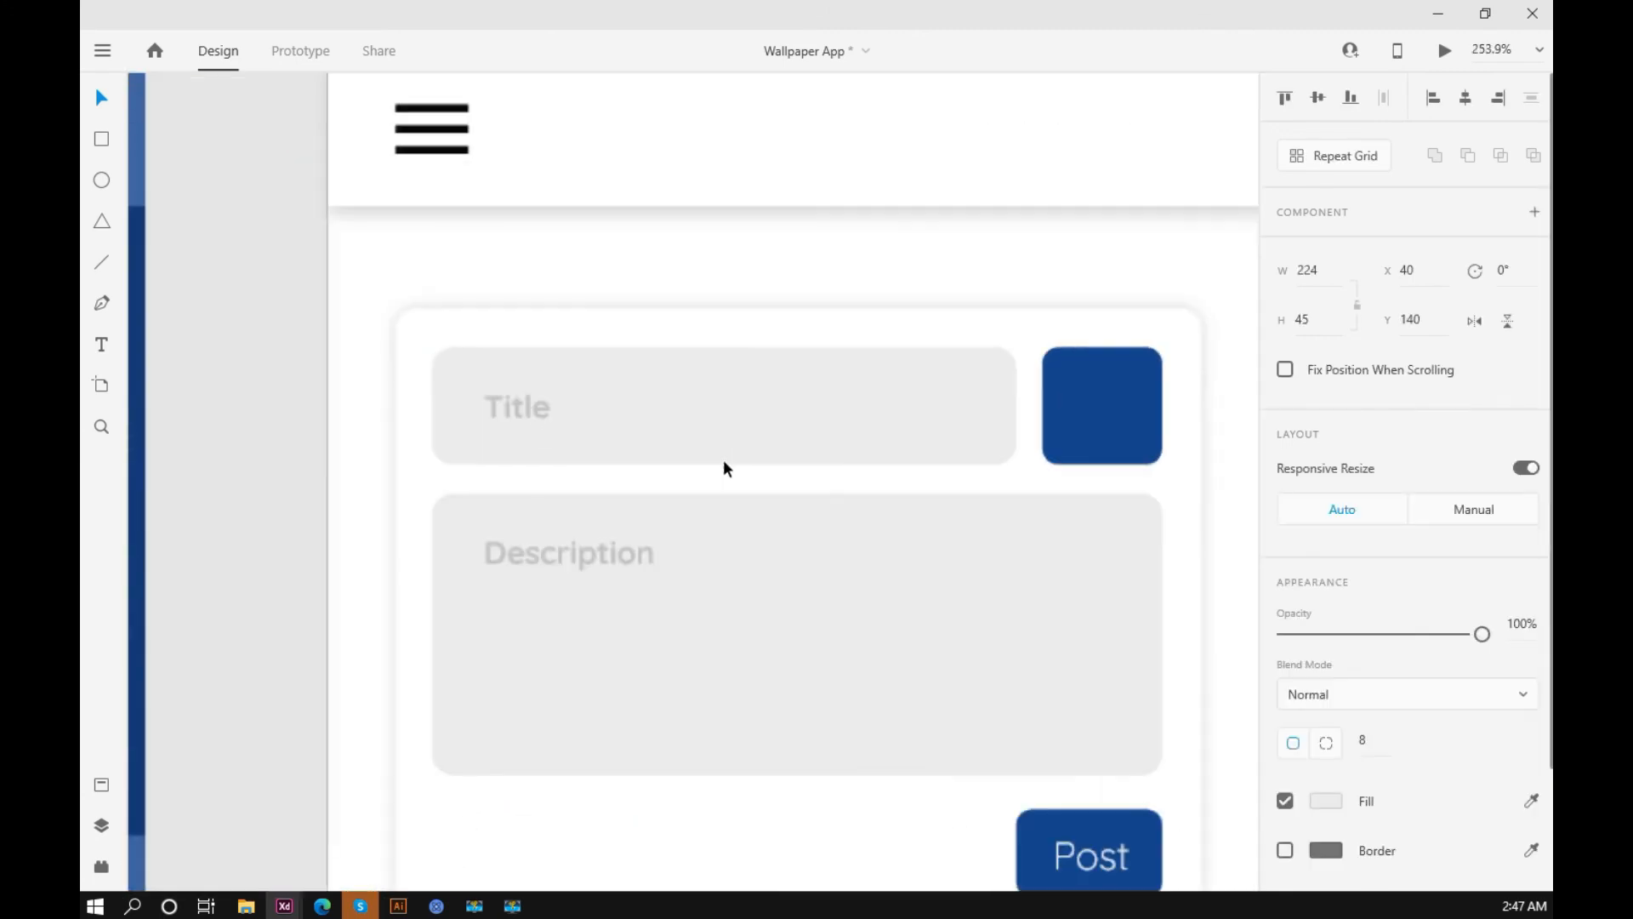
drag(723, 464, 728, 448)
drag(517, 414, 517, 406)
Step: Shorten the blue button beside the Title field to match the field's height
click(1095, 426)
drag(1099, 465, 962, 392)
click(1084, 511)
click(982, 405)
click(1143, 439)
Step: Move the Description field up closer to the Title field and place its label at Y 204
drag(1021, 529, 1020, 519)
drag(437, 572, 436, 558)
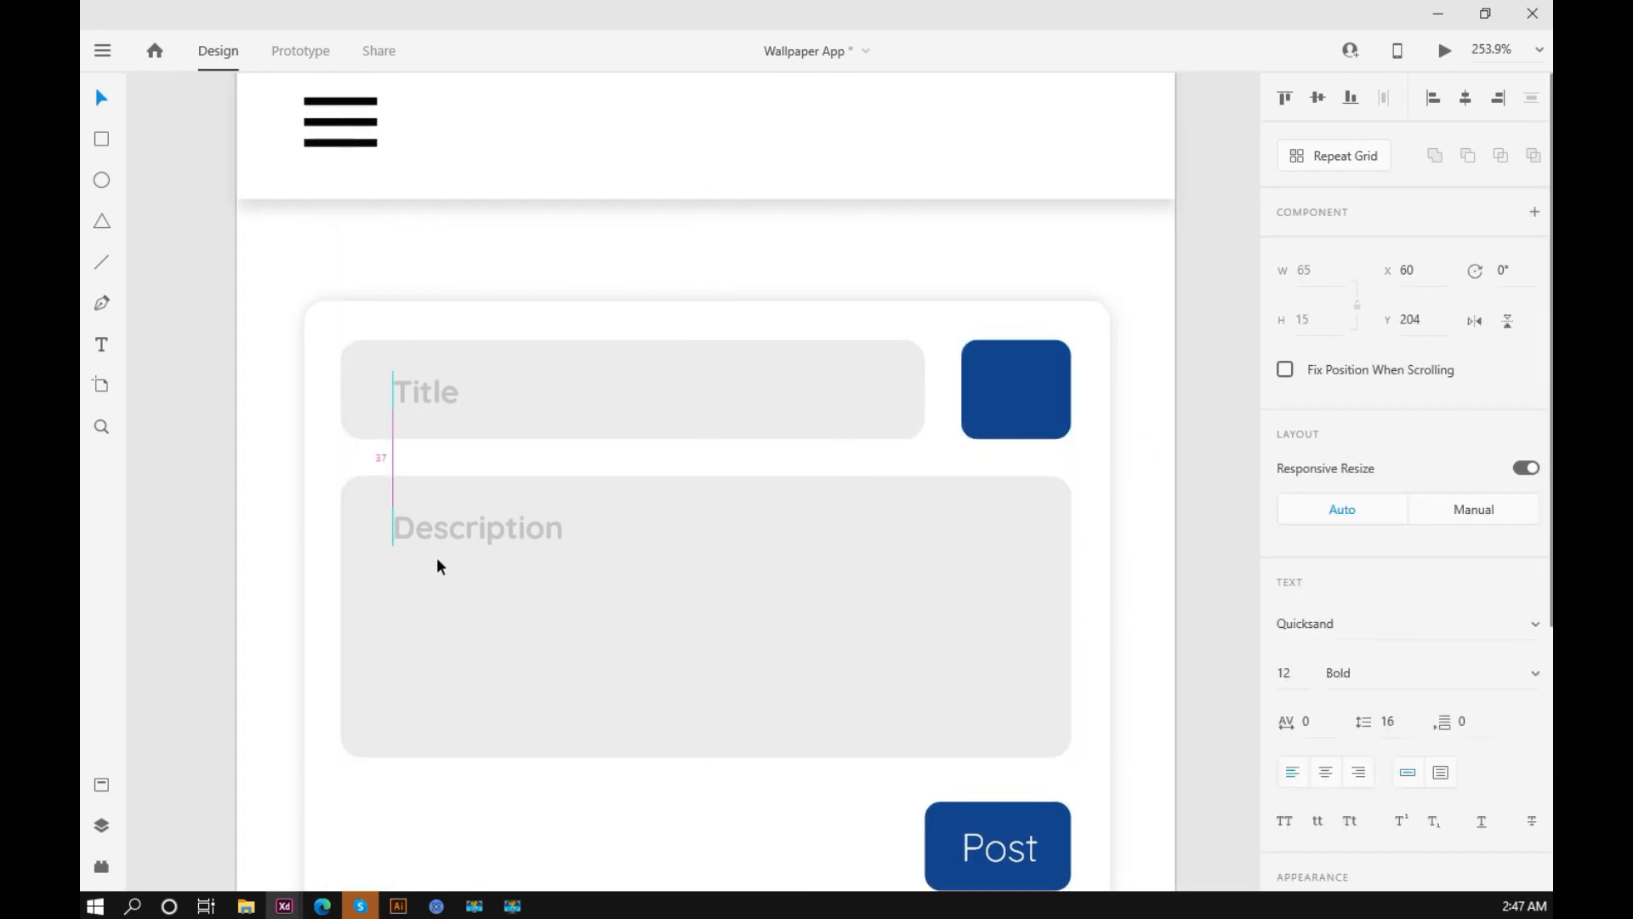
click(1213, 518)
Step: Resize the Post button to 50 by 30 and move it with its label to align with the Description field's right edge
drag(1055, 791, 966, 590)
click(964, 617)
drag(837, 647, 844, 646)
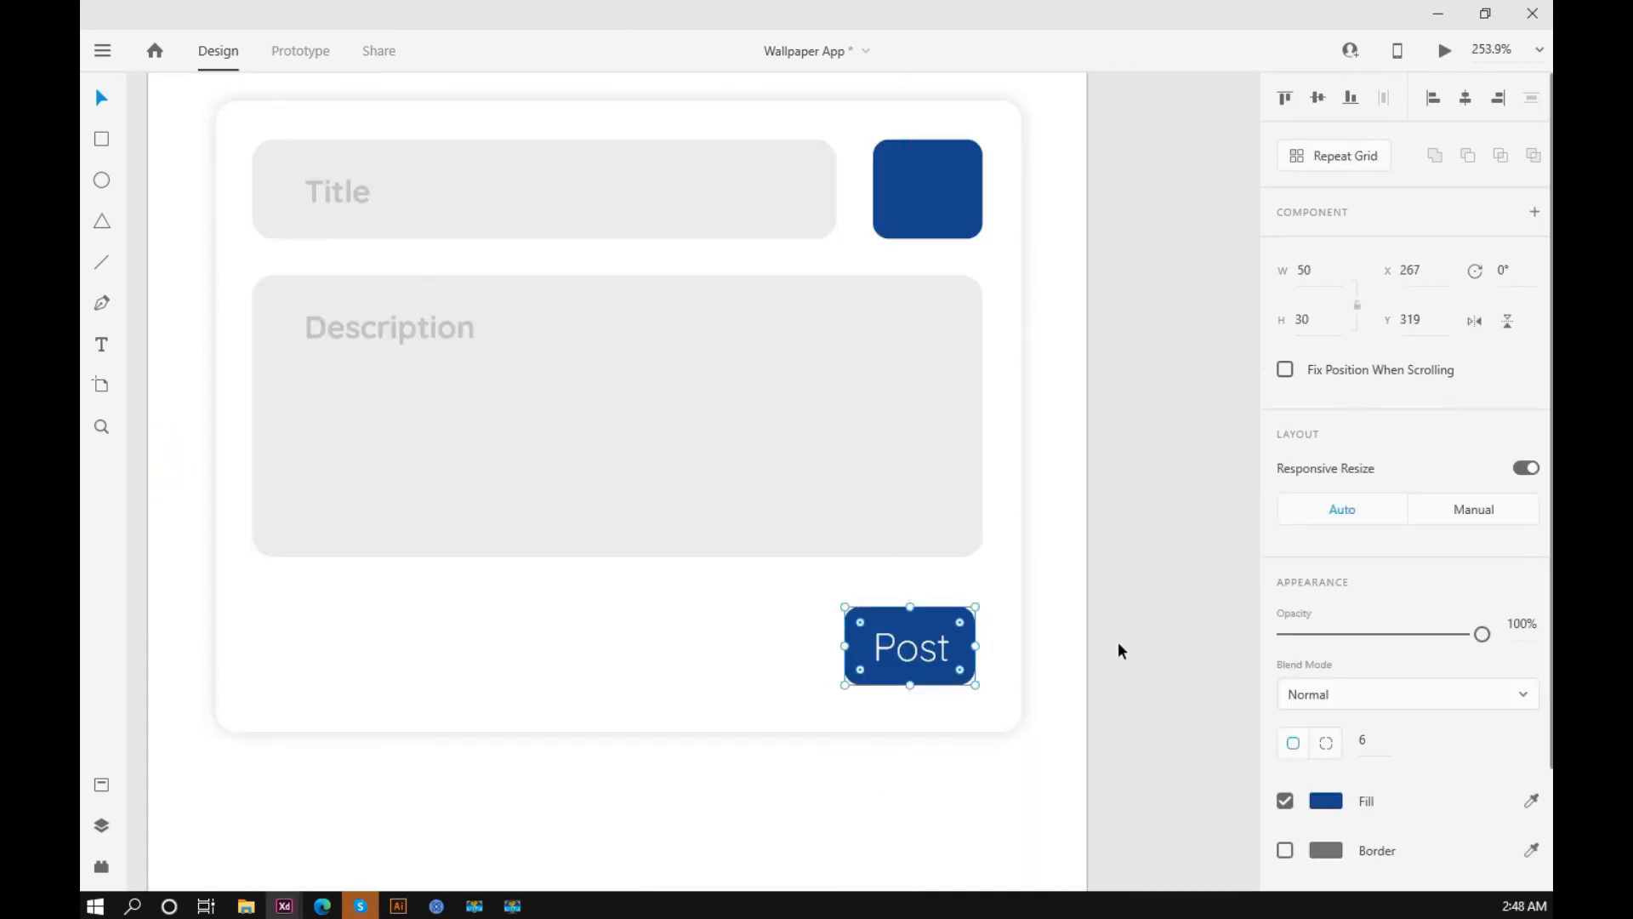
click(1119, 647)
click(965, 629)
shift+click(946, 638)
drag(952, 632, 960, 619)
Step: Shorten the posting card's background to a height of 234 by raising its bottom edge
click(723, 699)
drag(627, 731, 630, 708)
scroll(1020, 538, down, 5)
click(1086, 552)
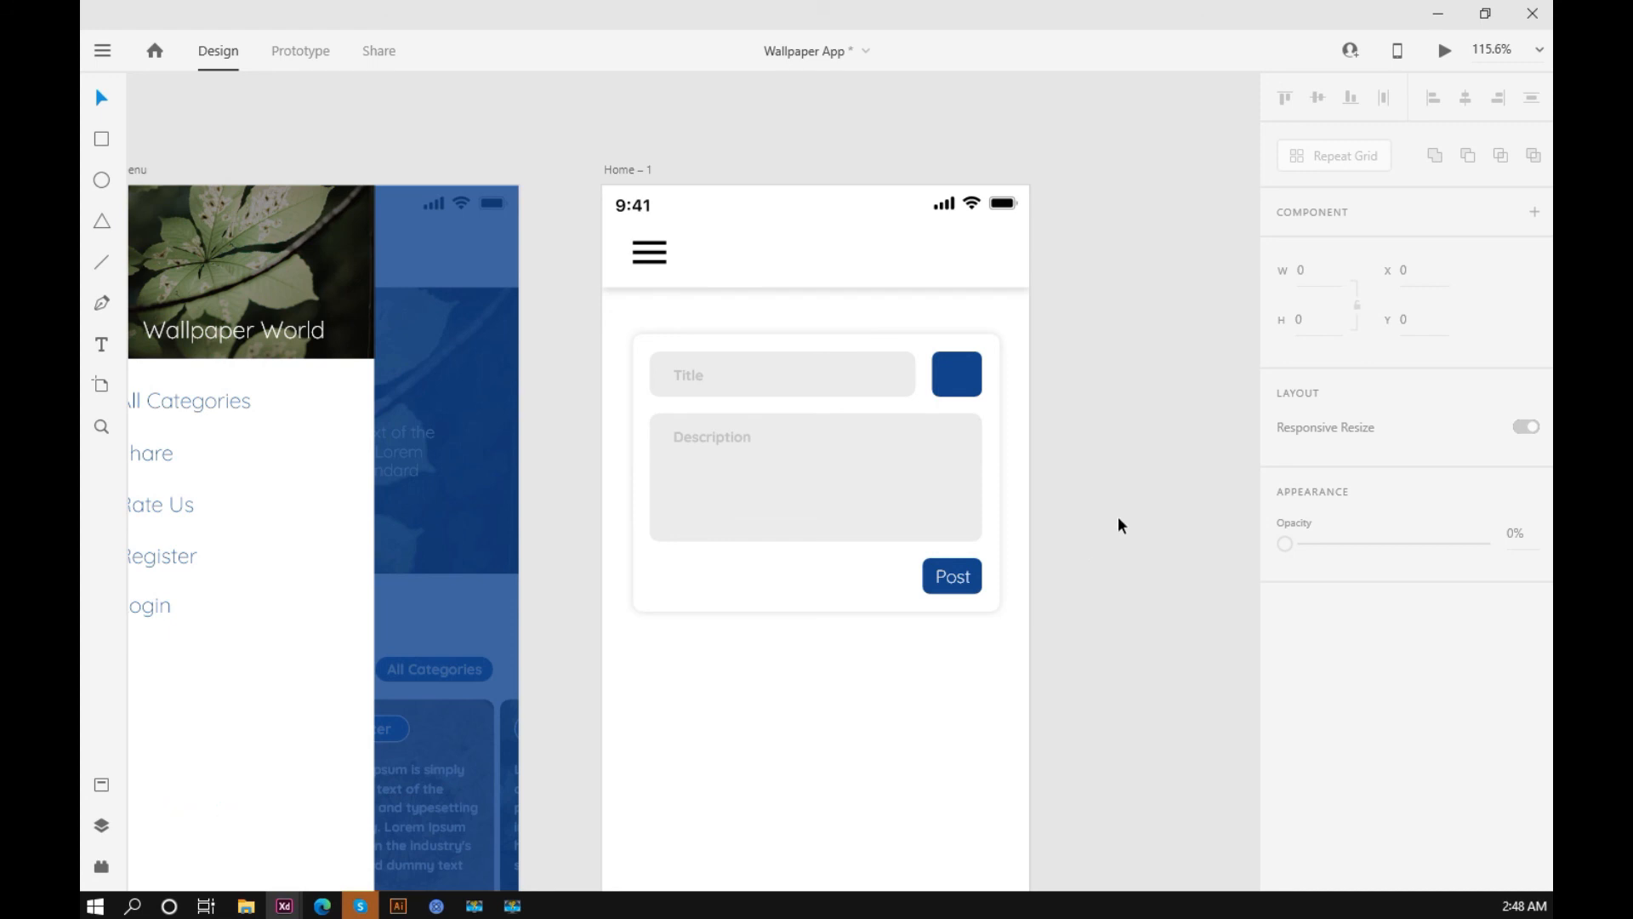
drag(1118, 457, 1143, 460)
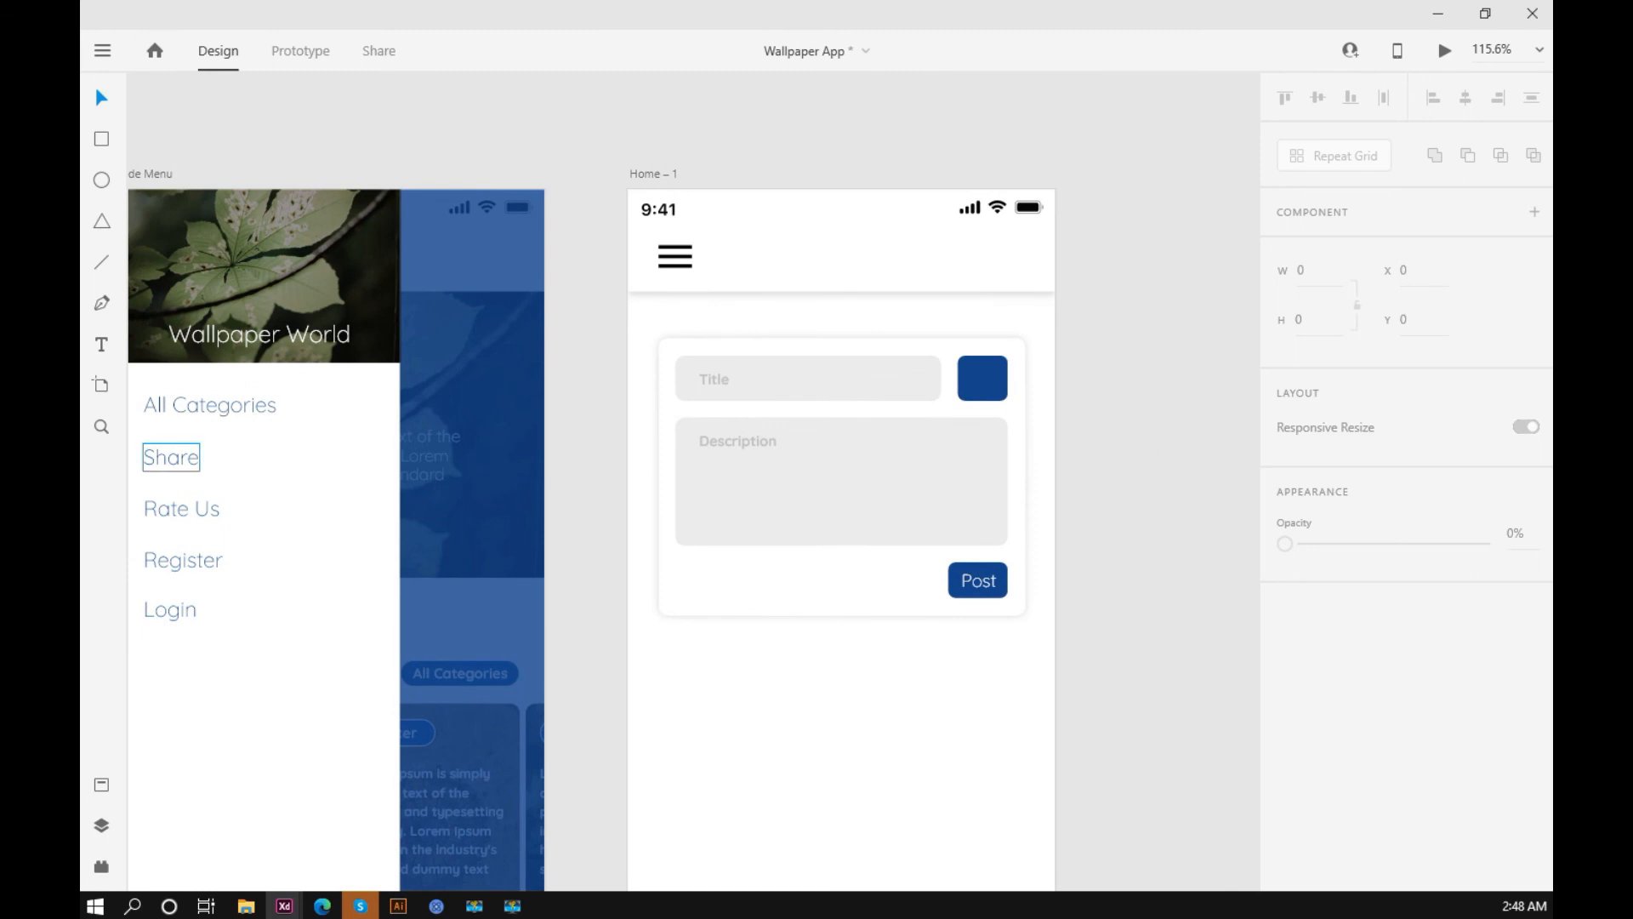
click(299, 316)
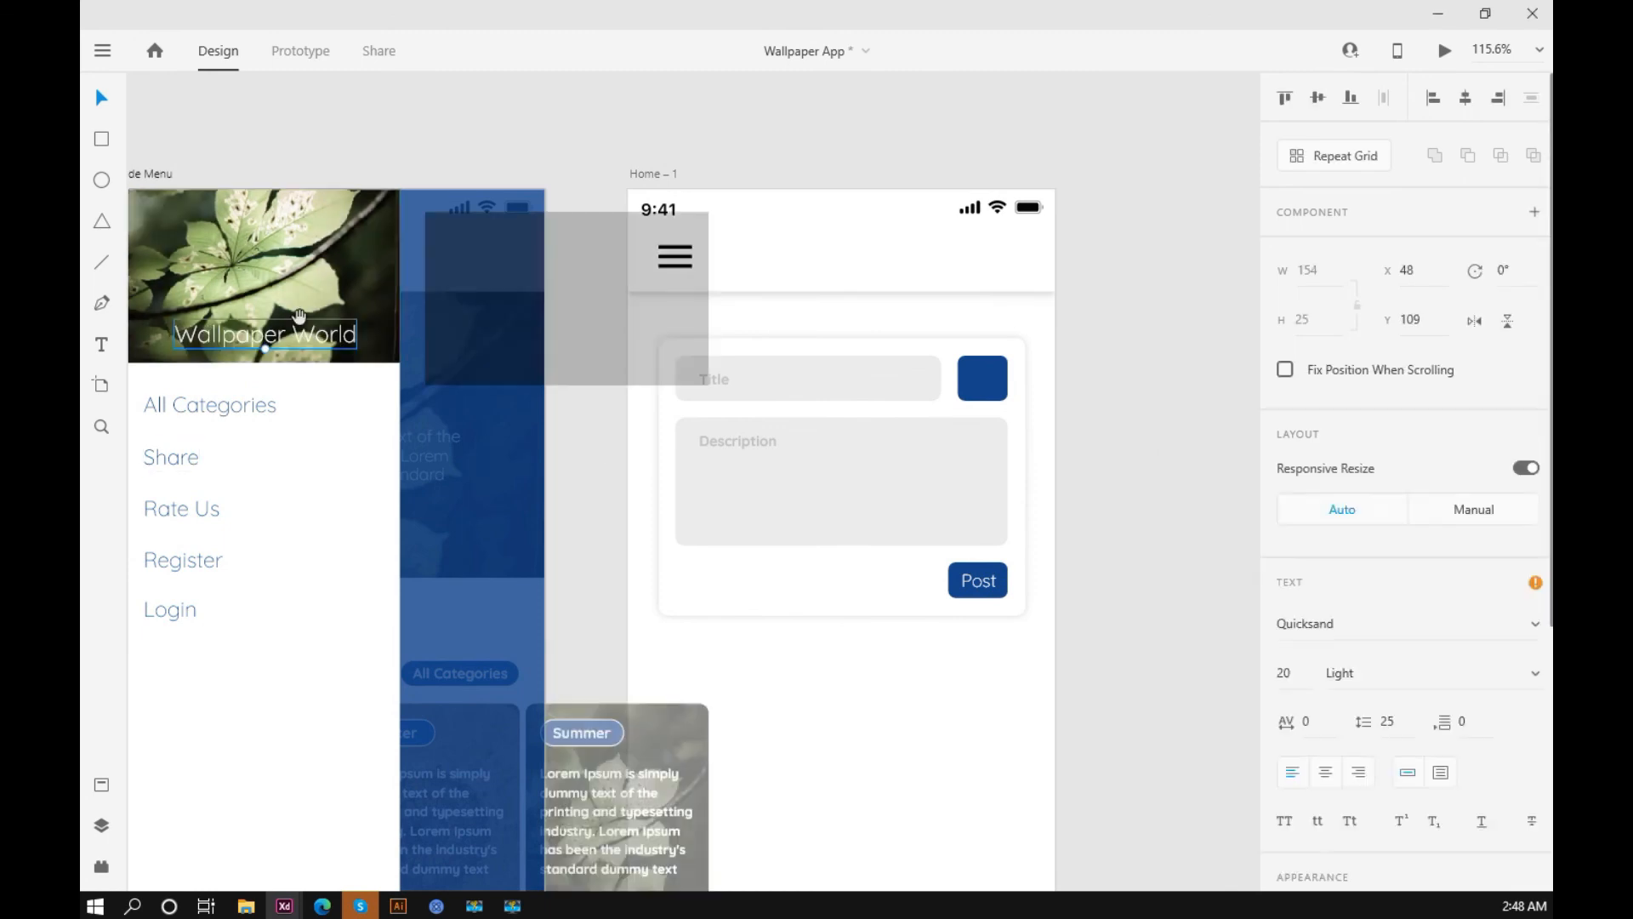
key(ctrl+z)
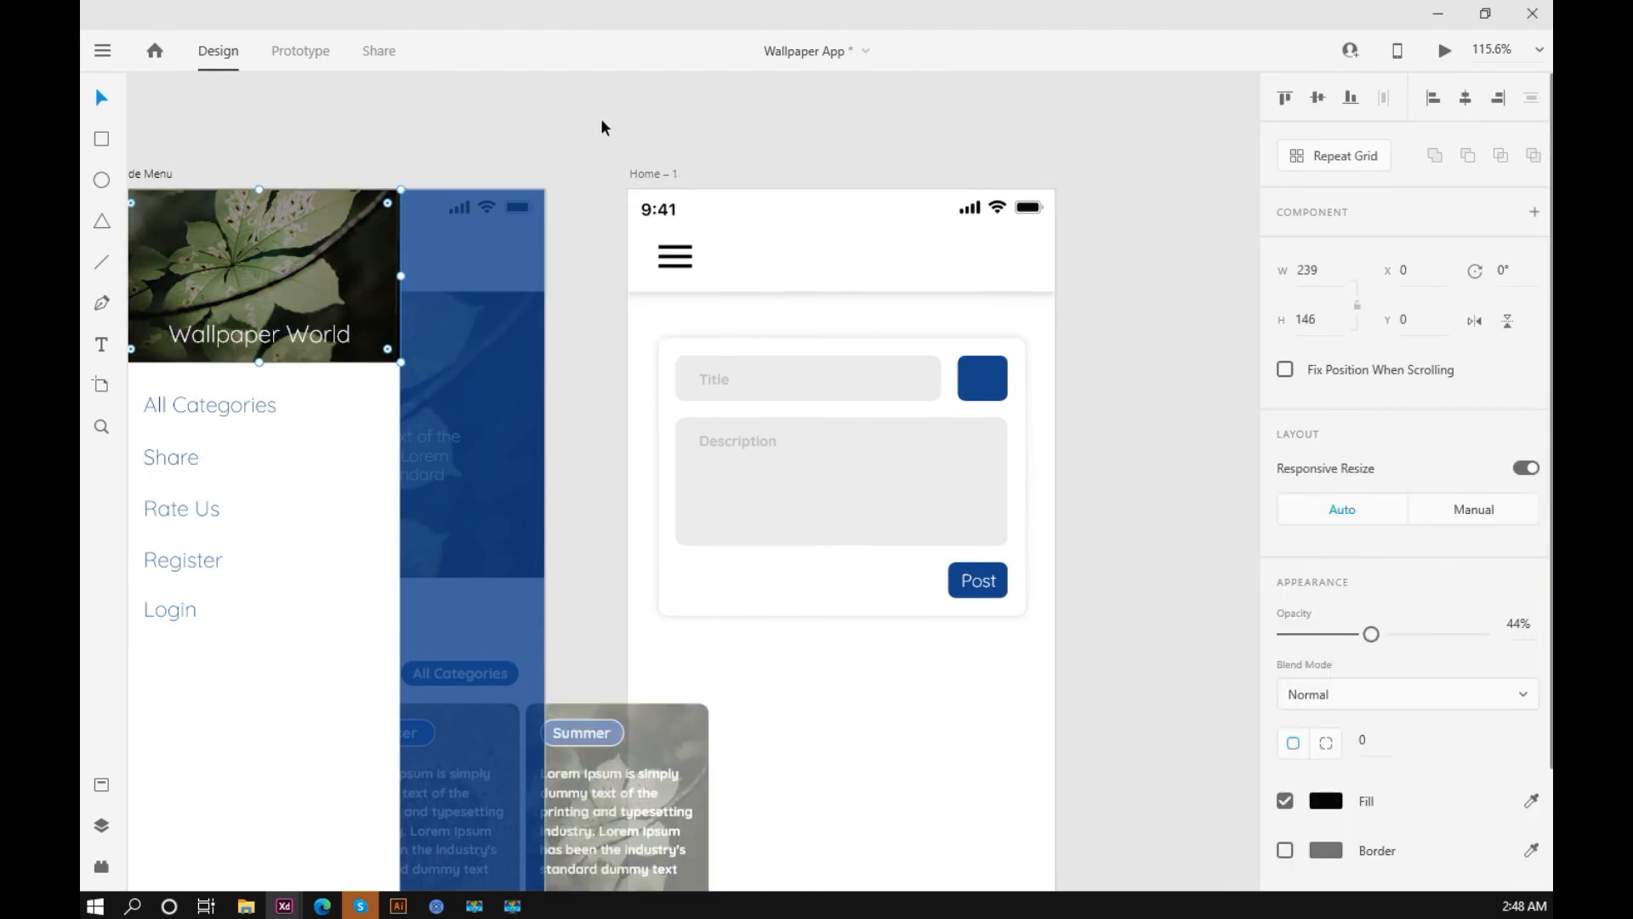
click(599, 119)
Step: Copy the white add-image icon from the components board and paste it into the Home – 1 artboard
scroll(568, 135, down, 5)
drag(446, 133, 726, 178)
drag(400, 153, 799, 211)
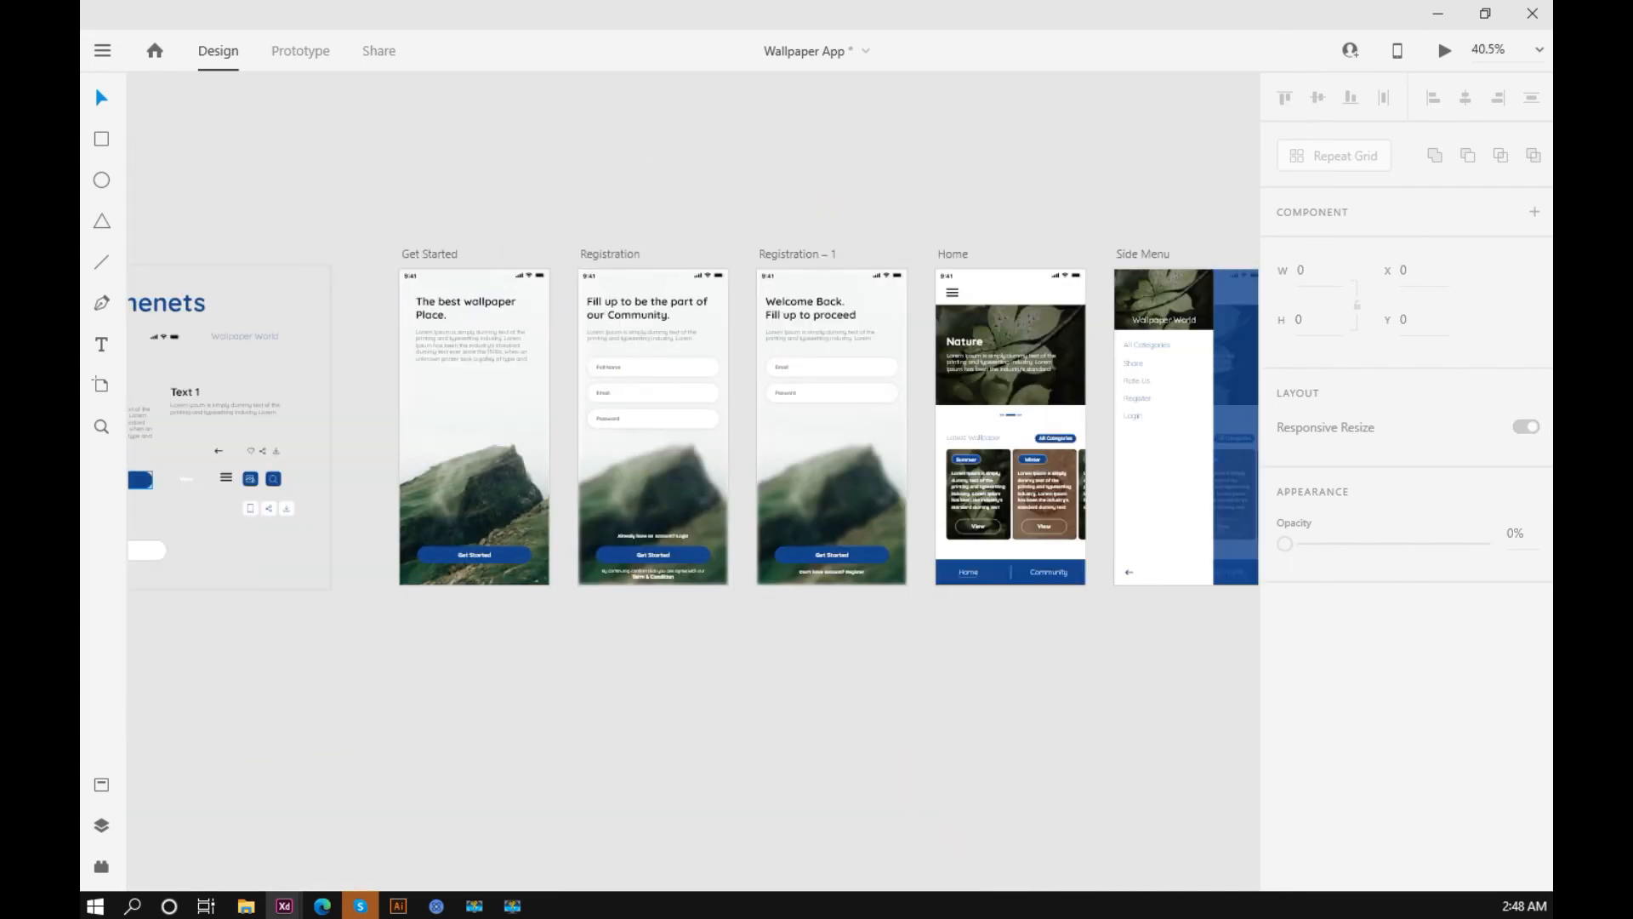
scroll(202, 482, up, 5)
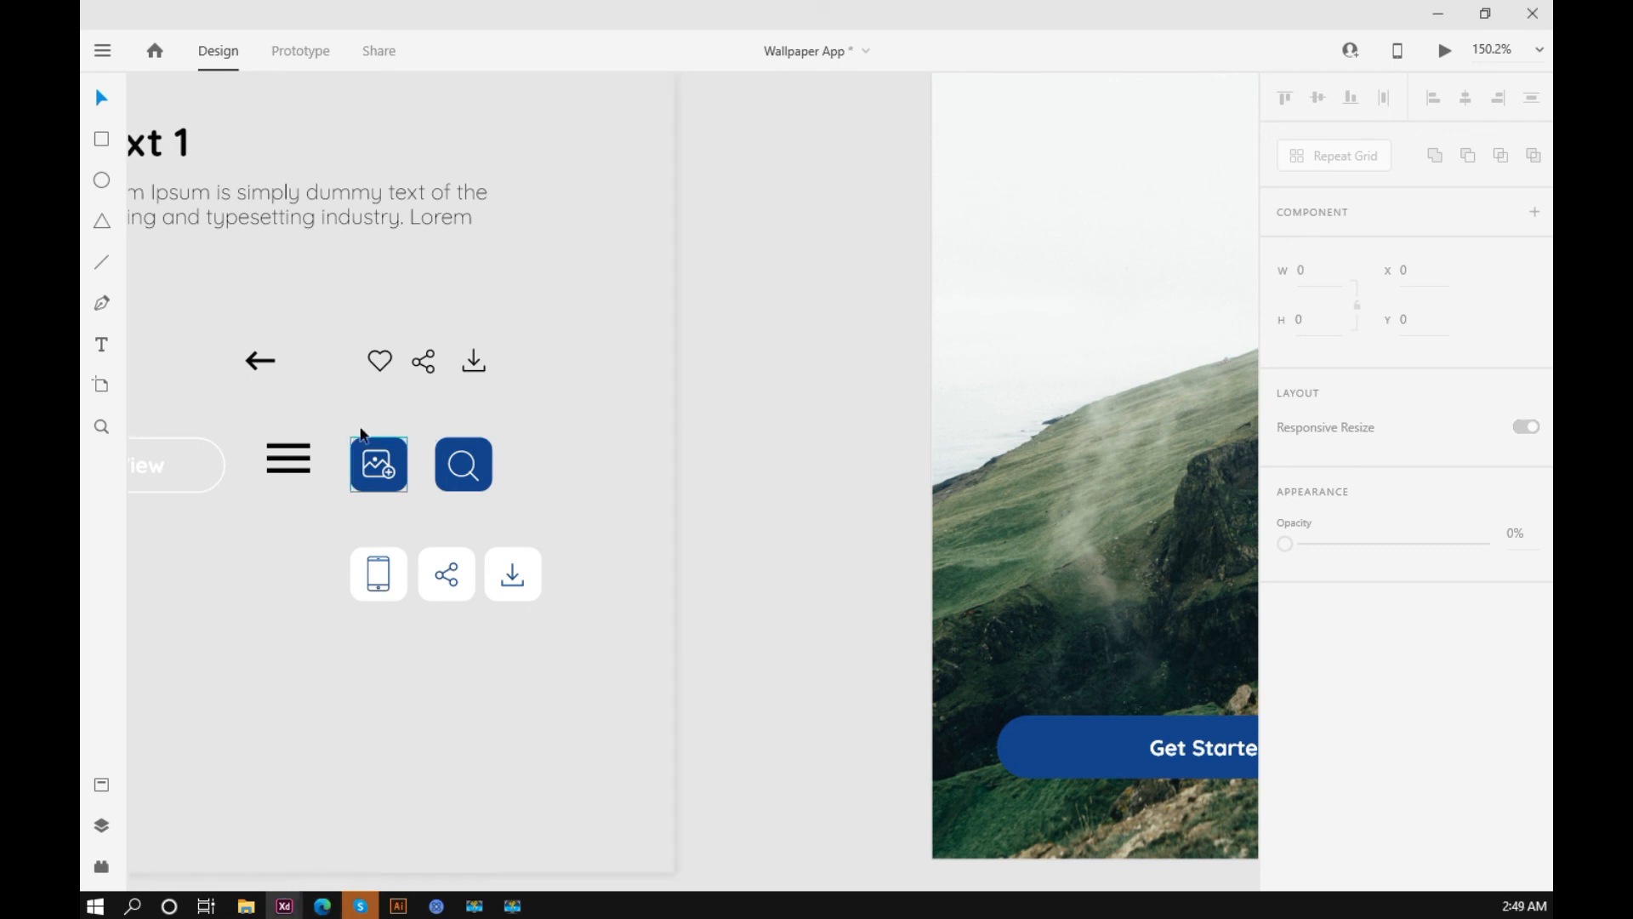
click(403, 510)
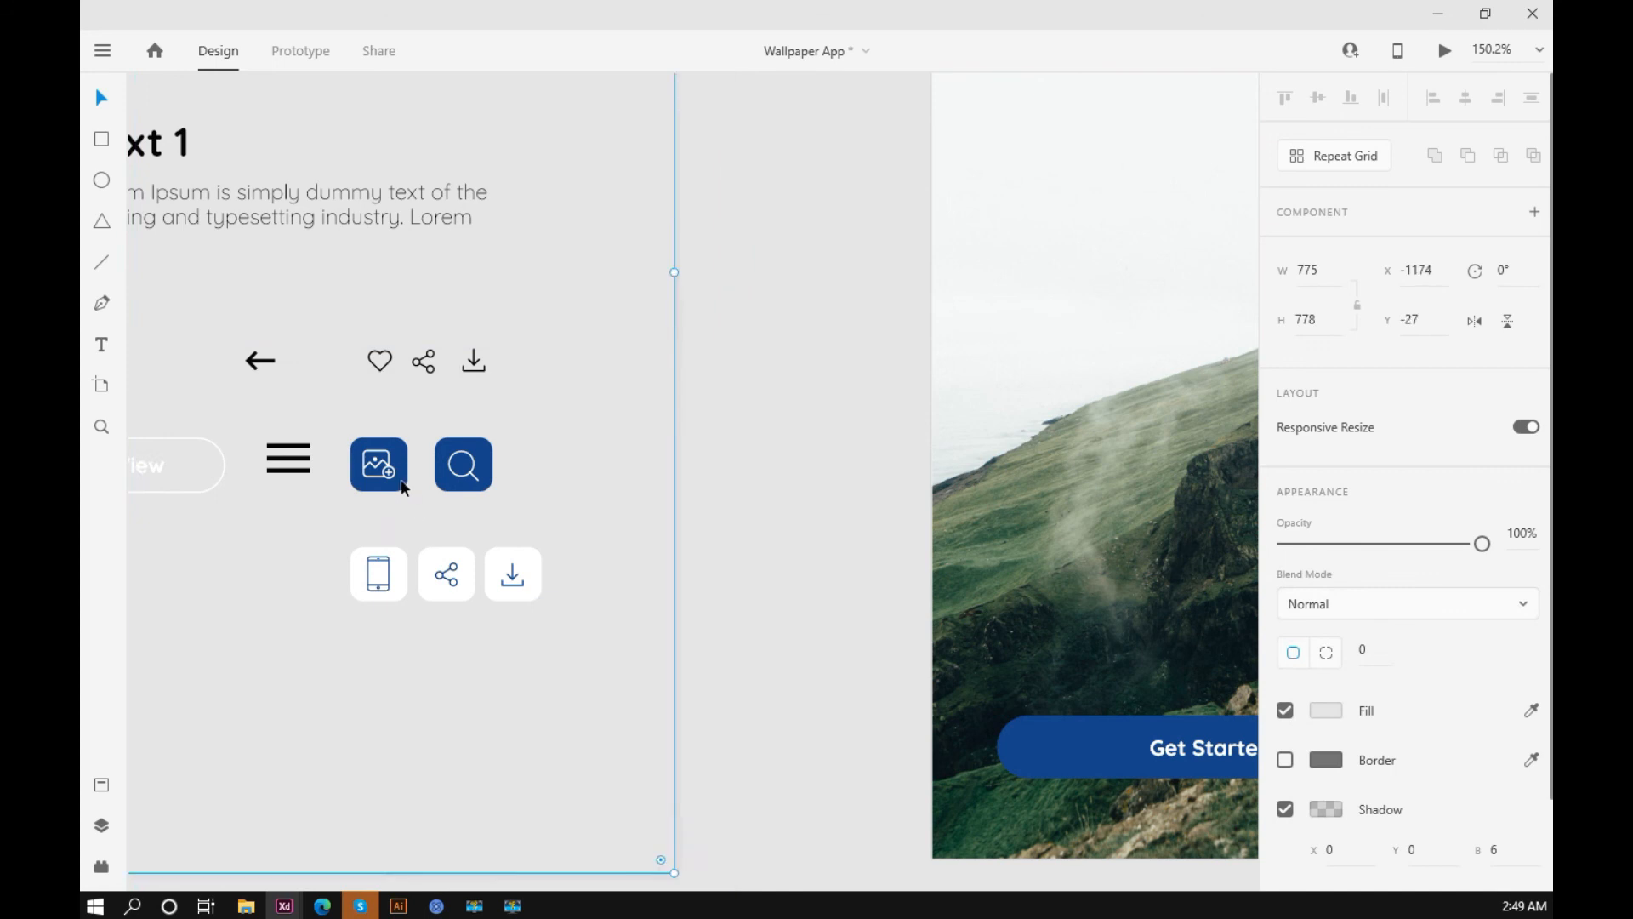
click(402, 482)
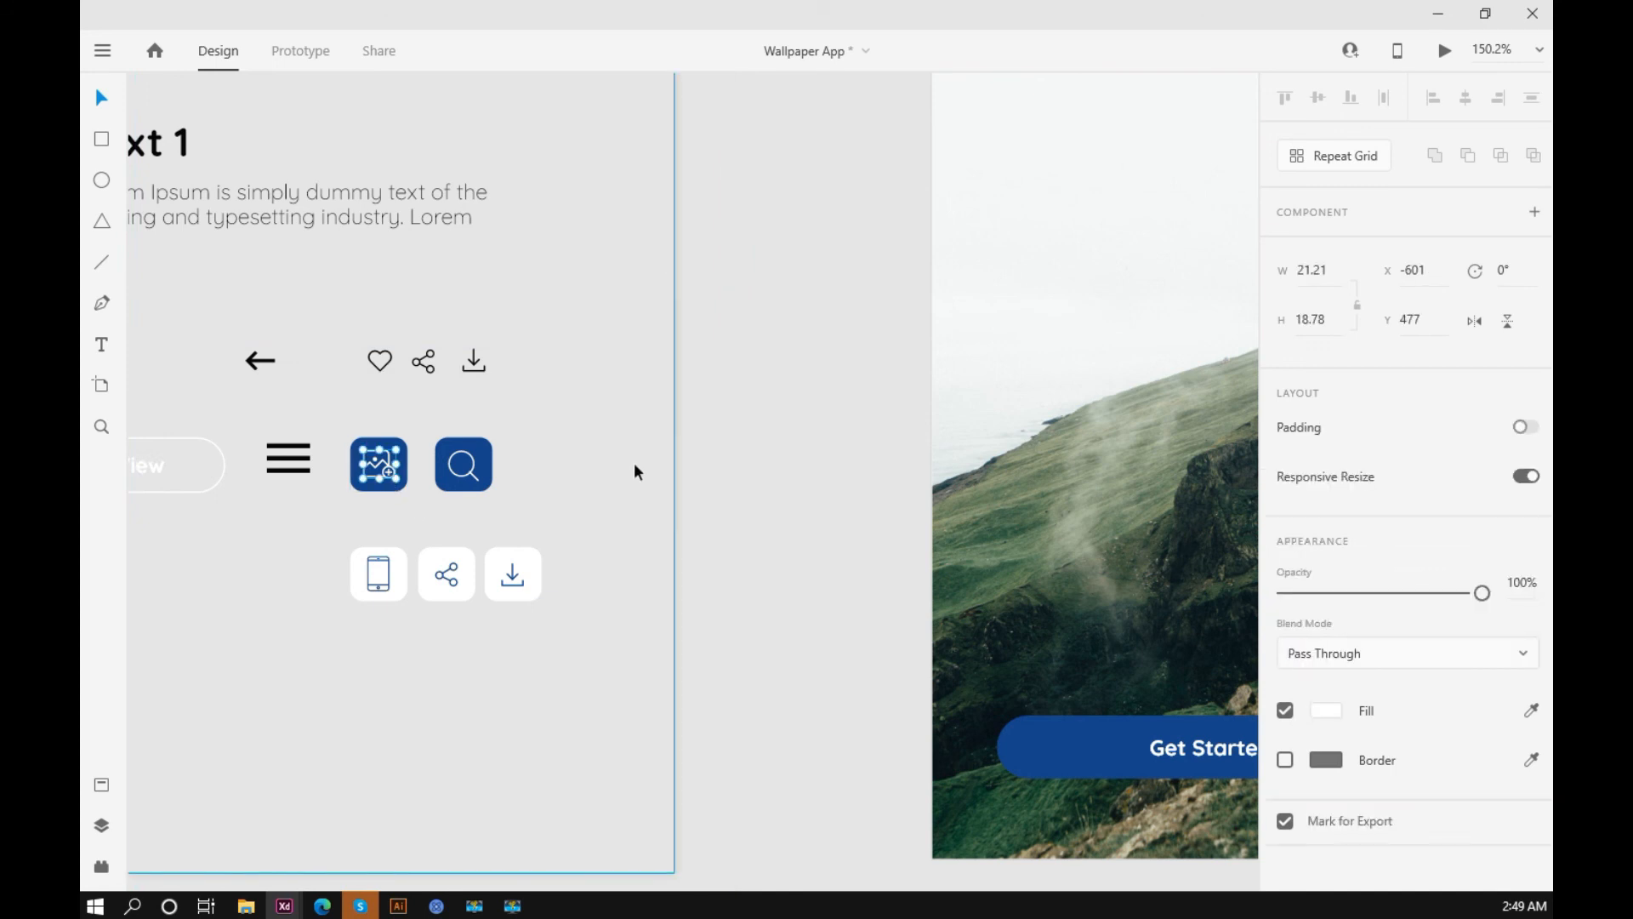
scroll(635, 467, down, 5)
mouse_move(1223, 360)
mouse_down()
mouse_move(411, 458)
mouse_move(220, 459)
mouse_up()
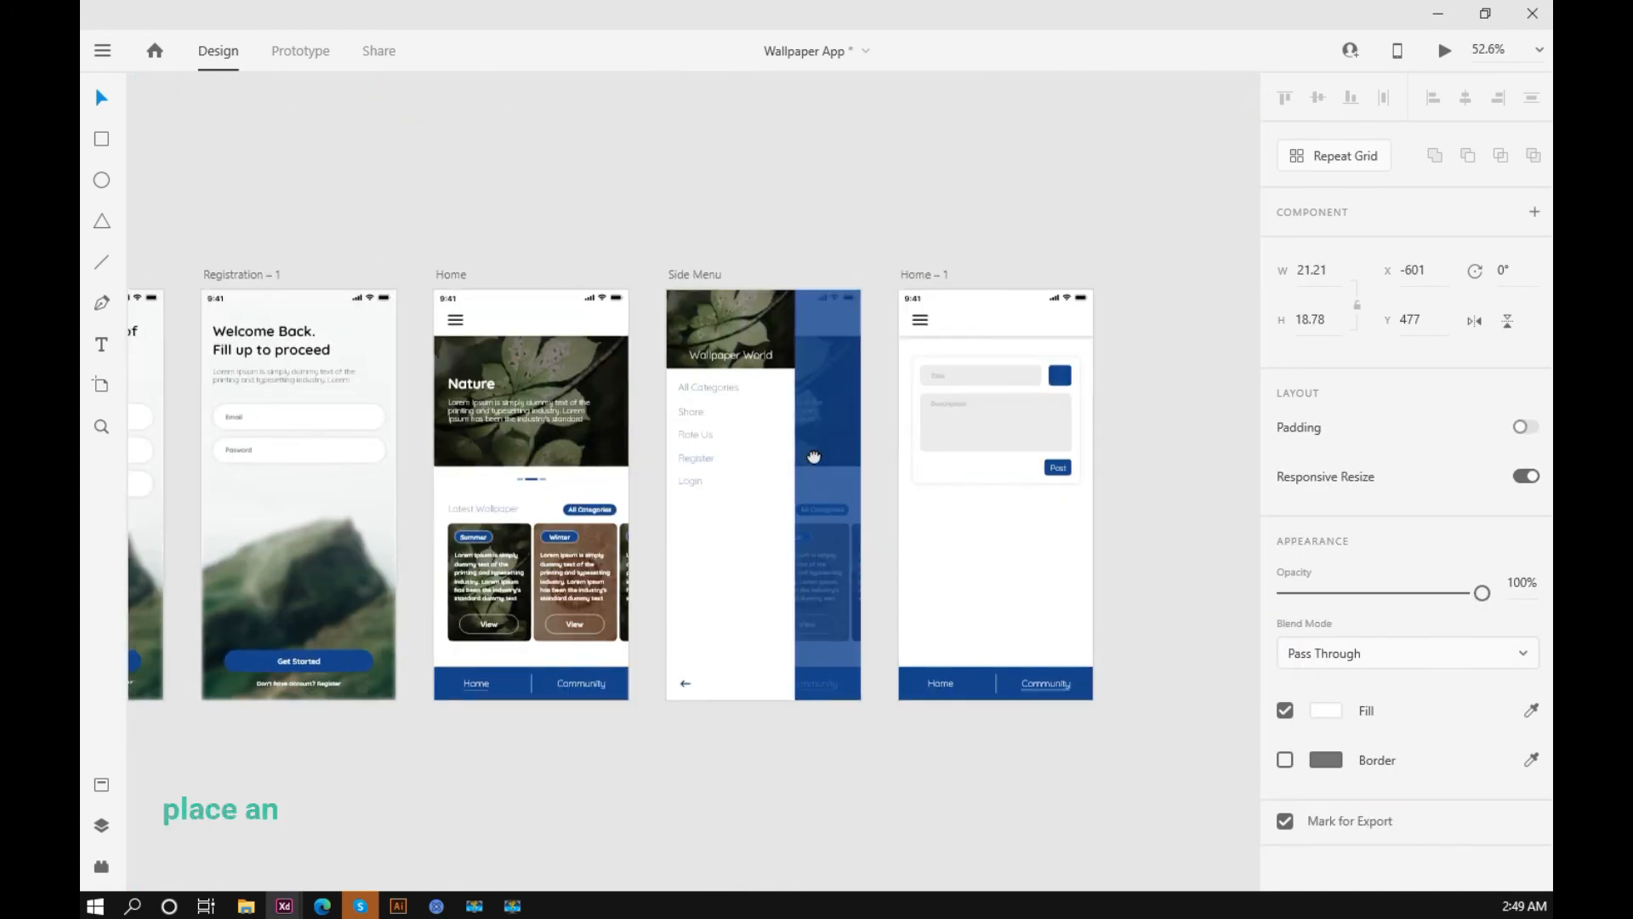
drag(1061, 534, 896, 540)
click(897, 538)
key(ctrl+v)
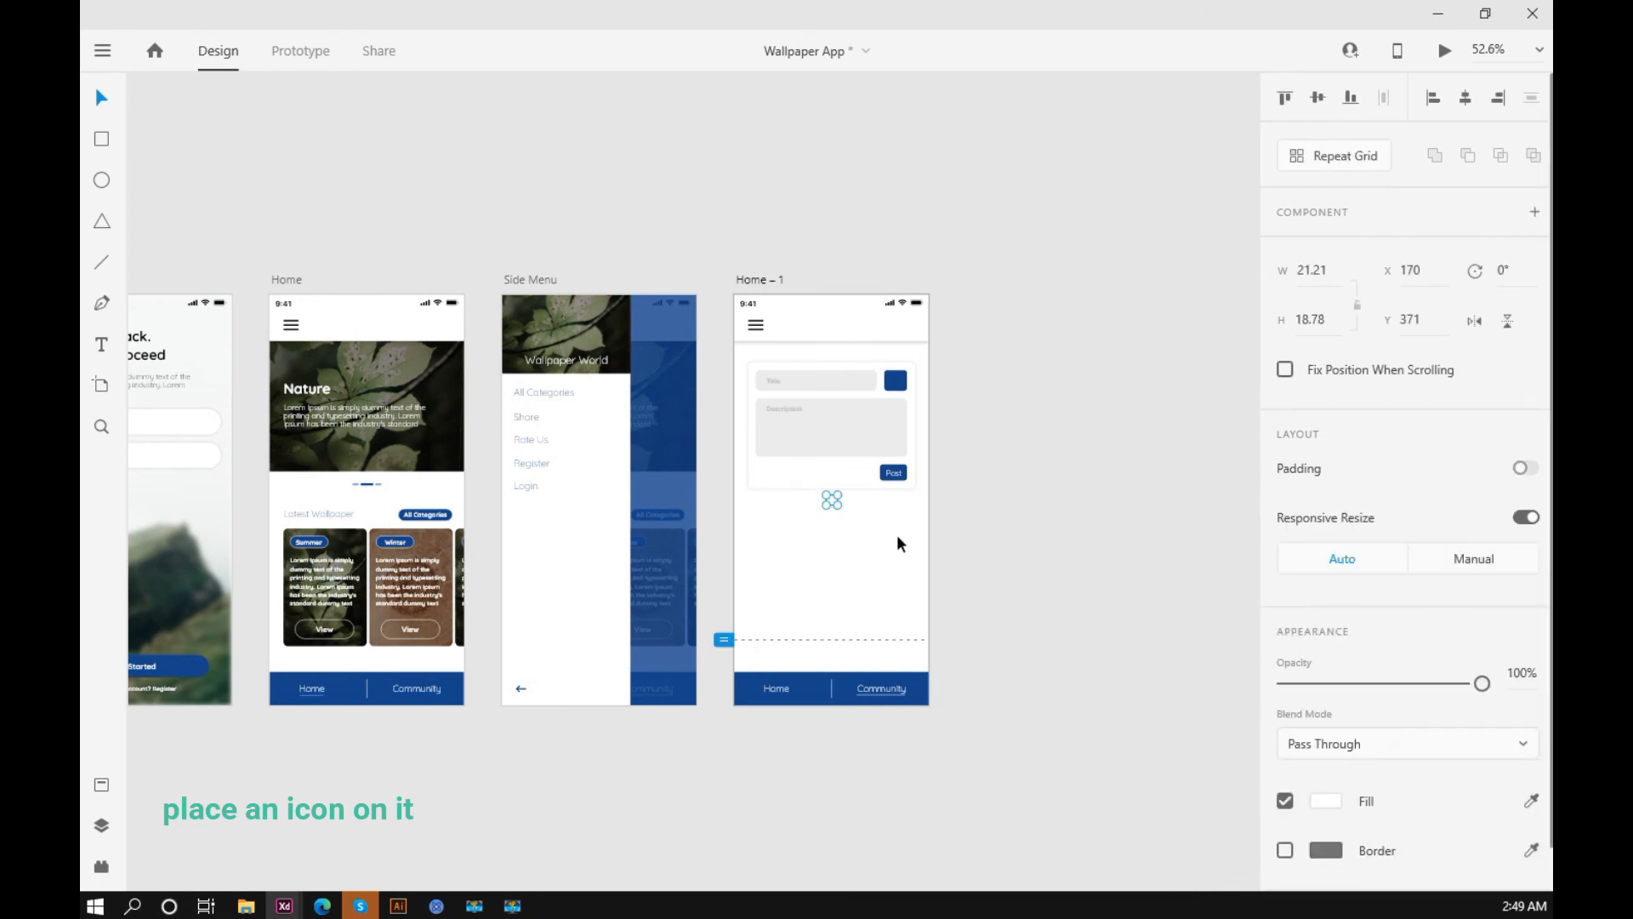
Step: Move the pasted add-image icon onto the blue button beside the Title field, at X 288, Y 150
scroll(900, 474, up, 5)
key(shift+Up)
key(shift+Up)
key(shift+Up)
key(shift+Up)
key(shift+Up)
key(shift+Up)
key(shift+Up)
key(shift+Up)
key(shift+Up)
key(shift+Up)
key(shift+Up)
key(shift+Up)
key(shift+Up)
key(shift+Up)
key(shift+Up)
key(shift+Up)
key(shift+Up)
key(shift+Up)
key(shift+Up)
key(shift+Up)
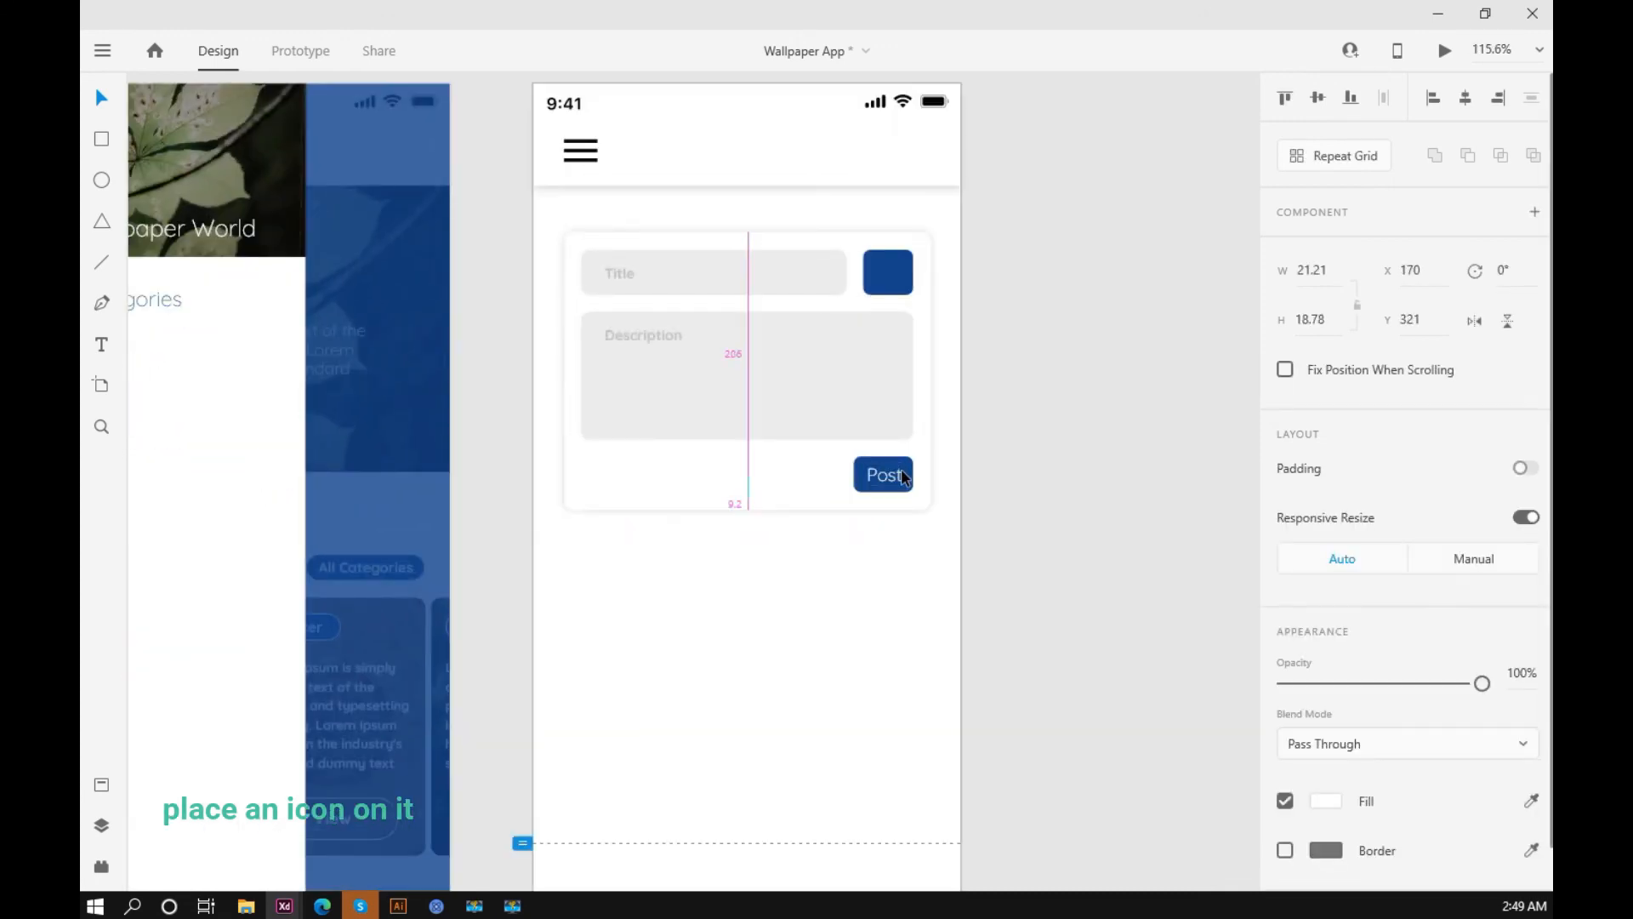
key(shift+Up)
key(shift+Right)
key(shift+Right)
key(shift+Right)
key(shift+Right)
key(shift+Right)
key(shift+Right)
key(shift+Right)
key(shift+Right)
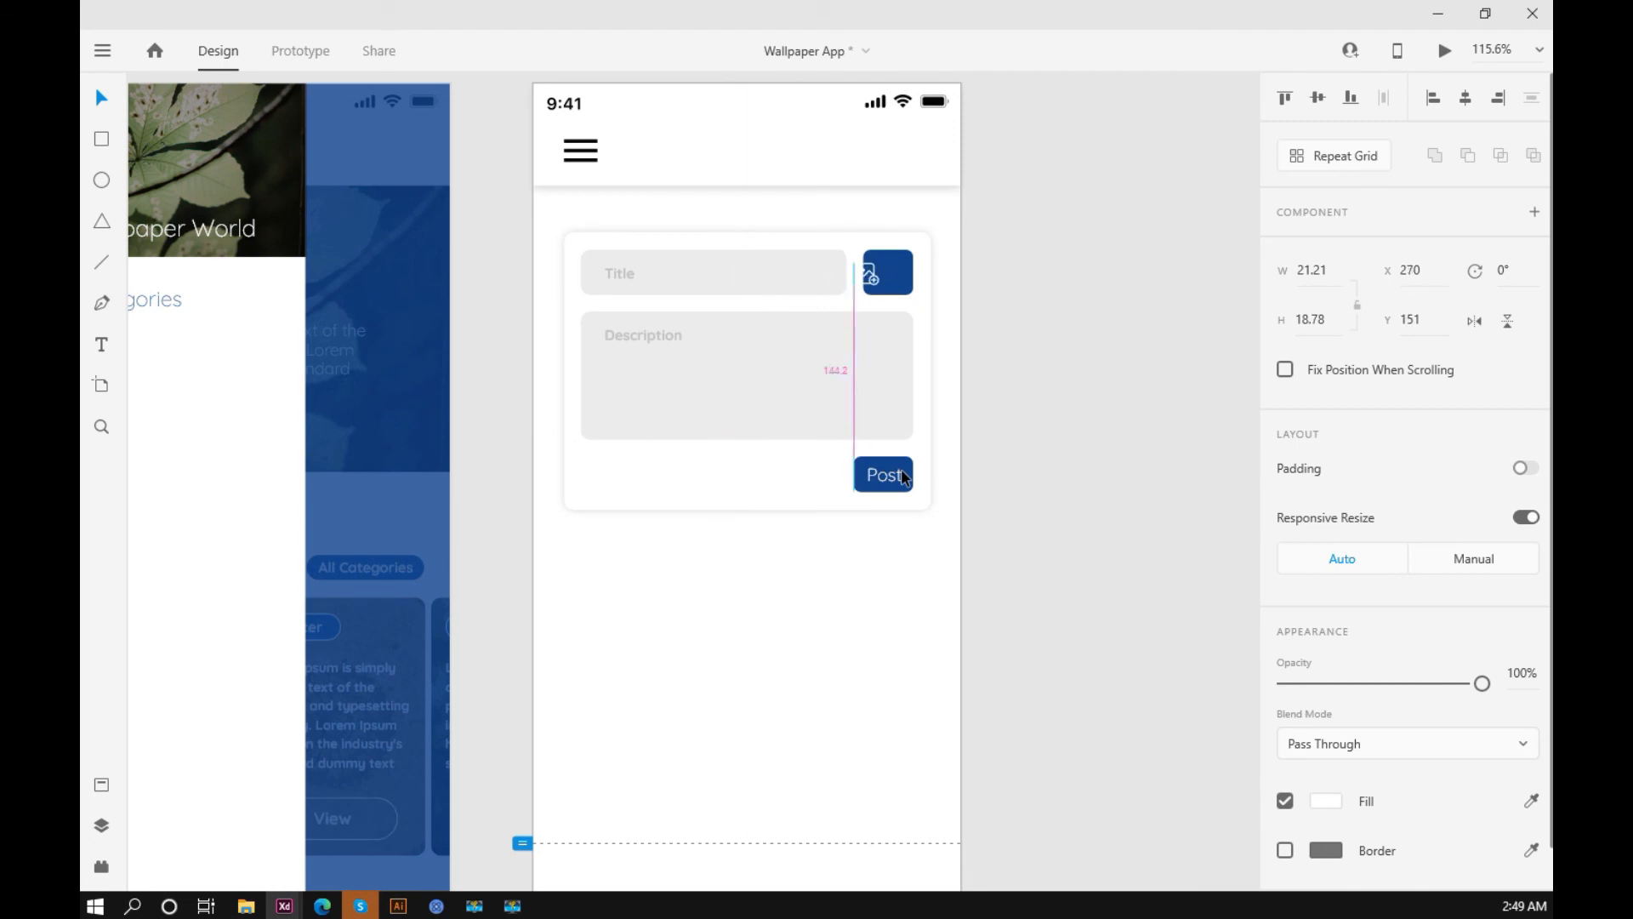
key(Left)
key(Left)
key(Up)
key(Up)
key(Down)
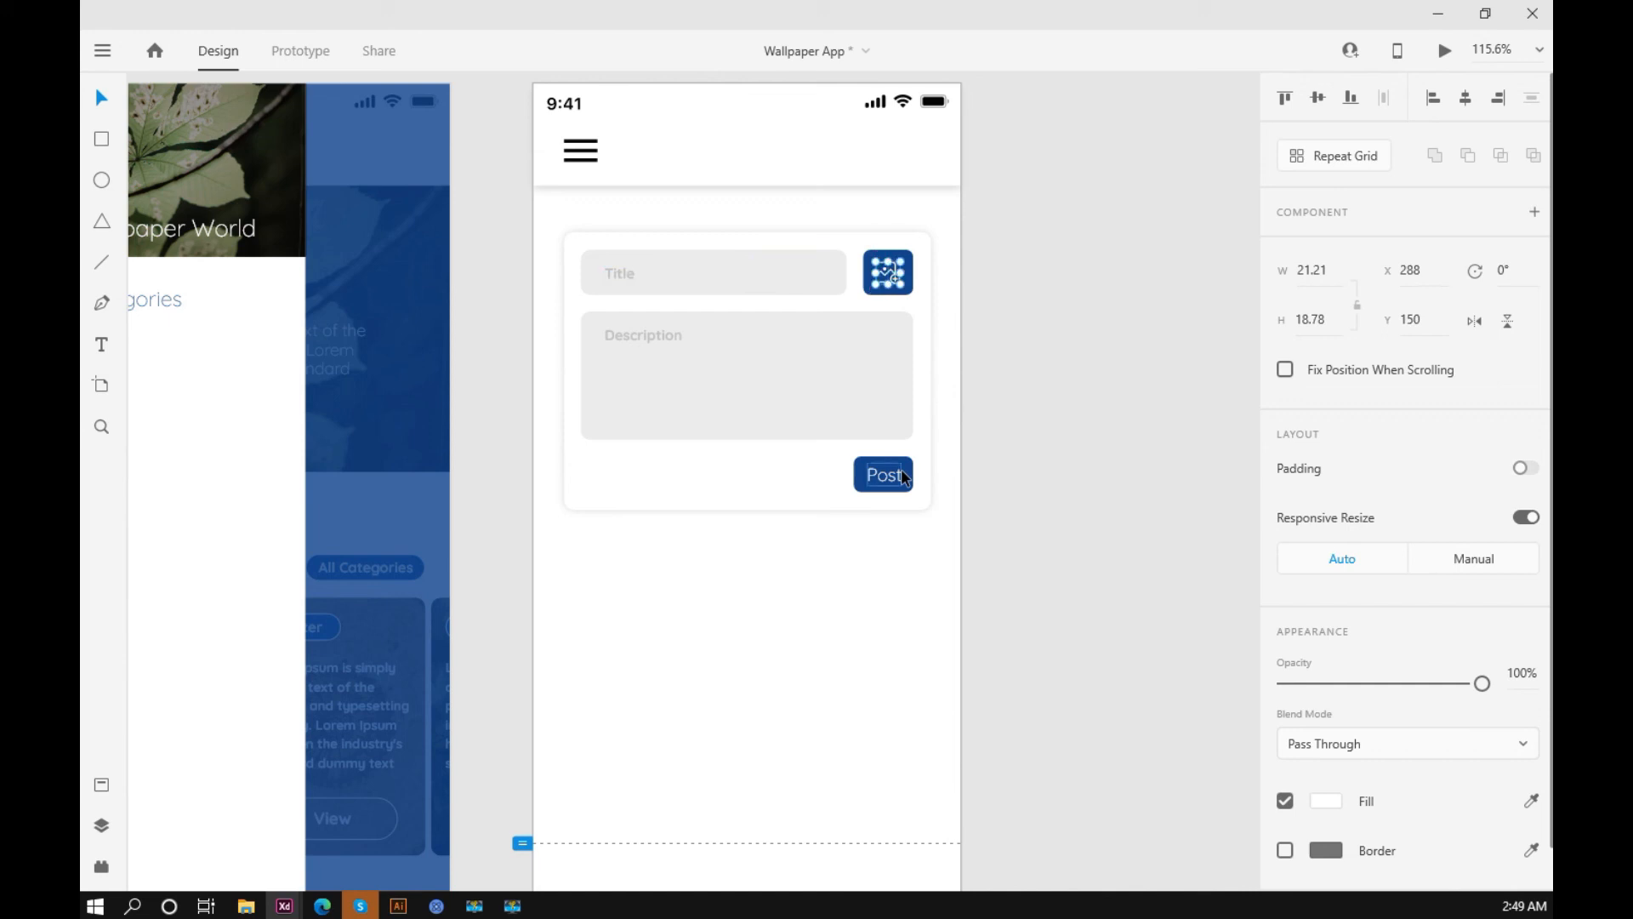
click(982, 252)
Step: Shift the Title and Description labels left together to X 50
scroll(981, 251, up, 5)
scroll(1105, 395, down, 4)
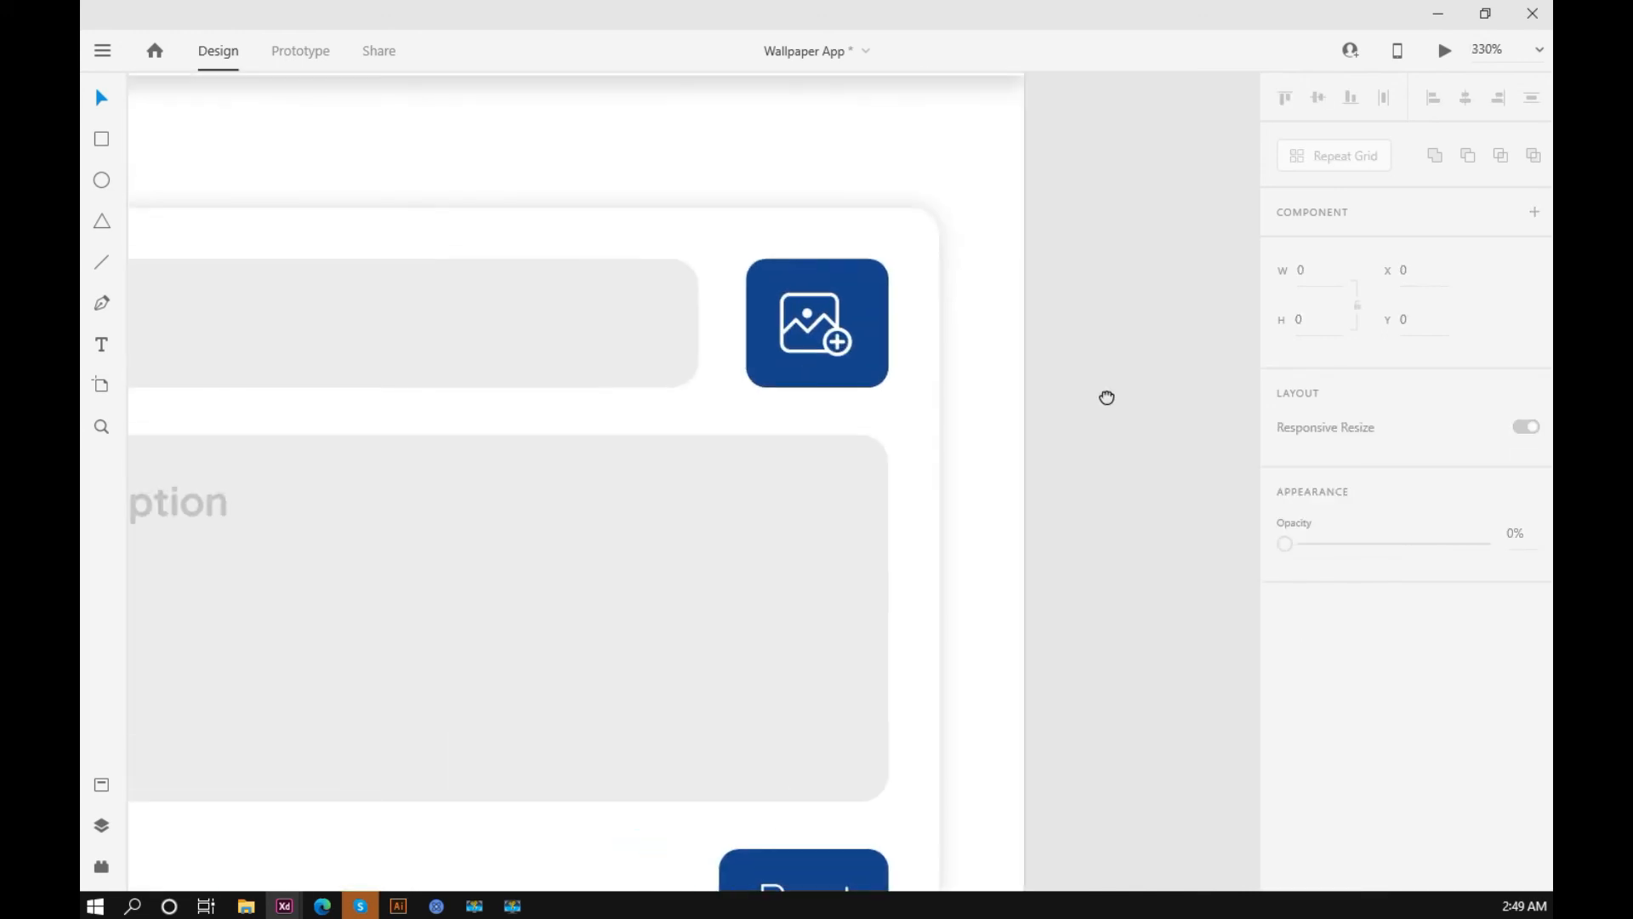
drag(1113, 395, 1121, 332)
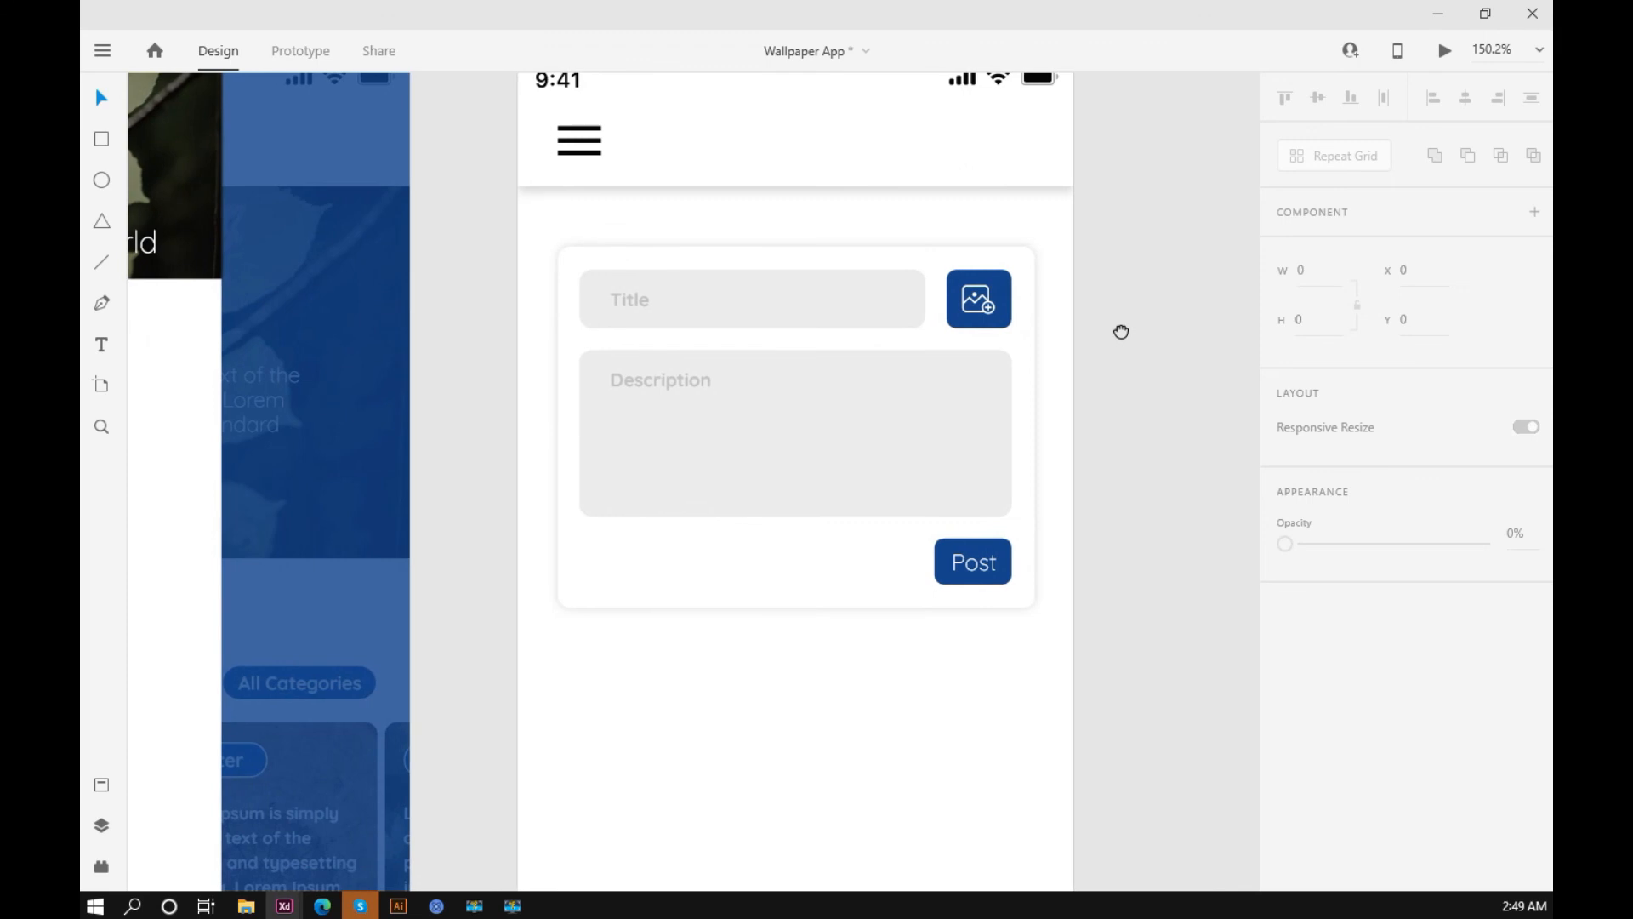
double_click(678, 326)
double_click(611, 304)
shift+click(646, 380)
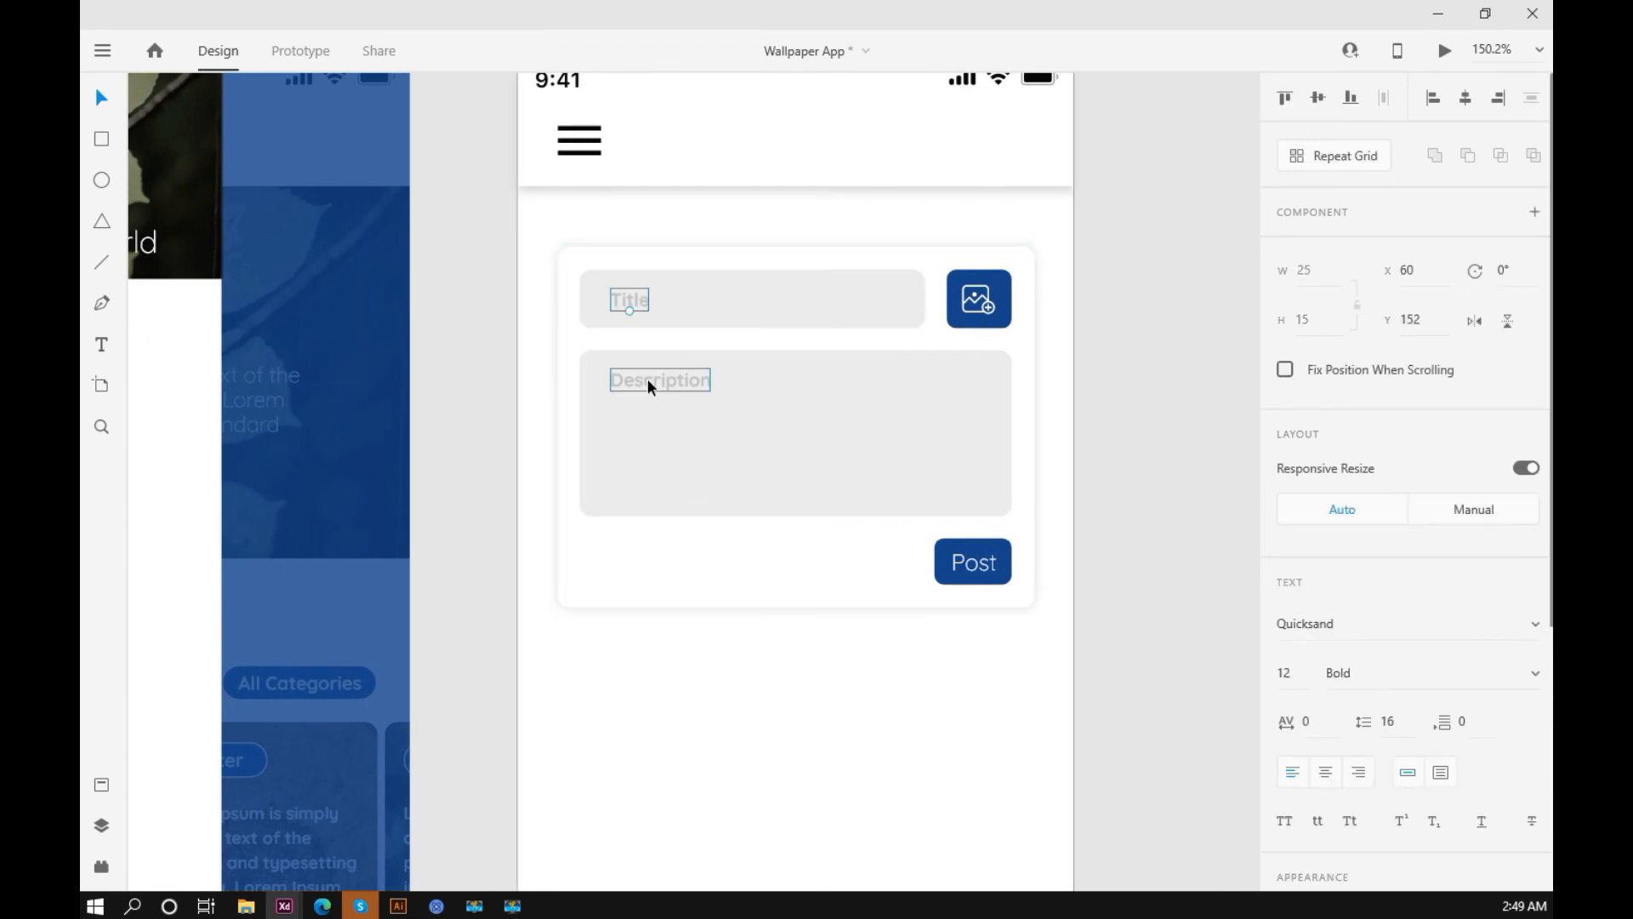
key(shift+Left)
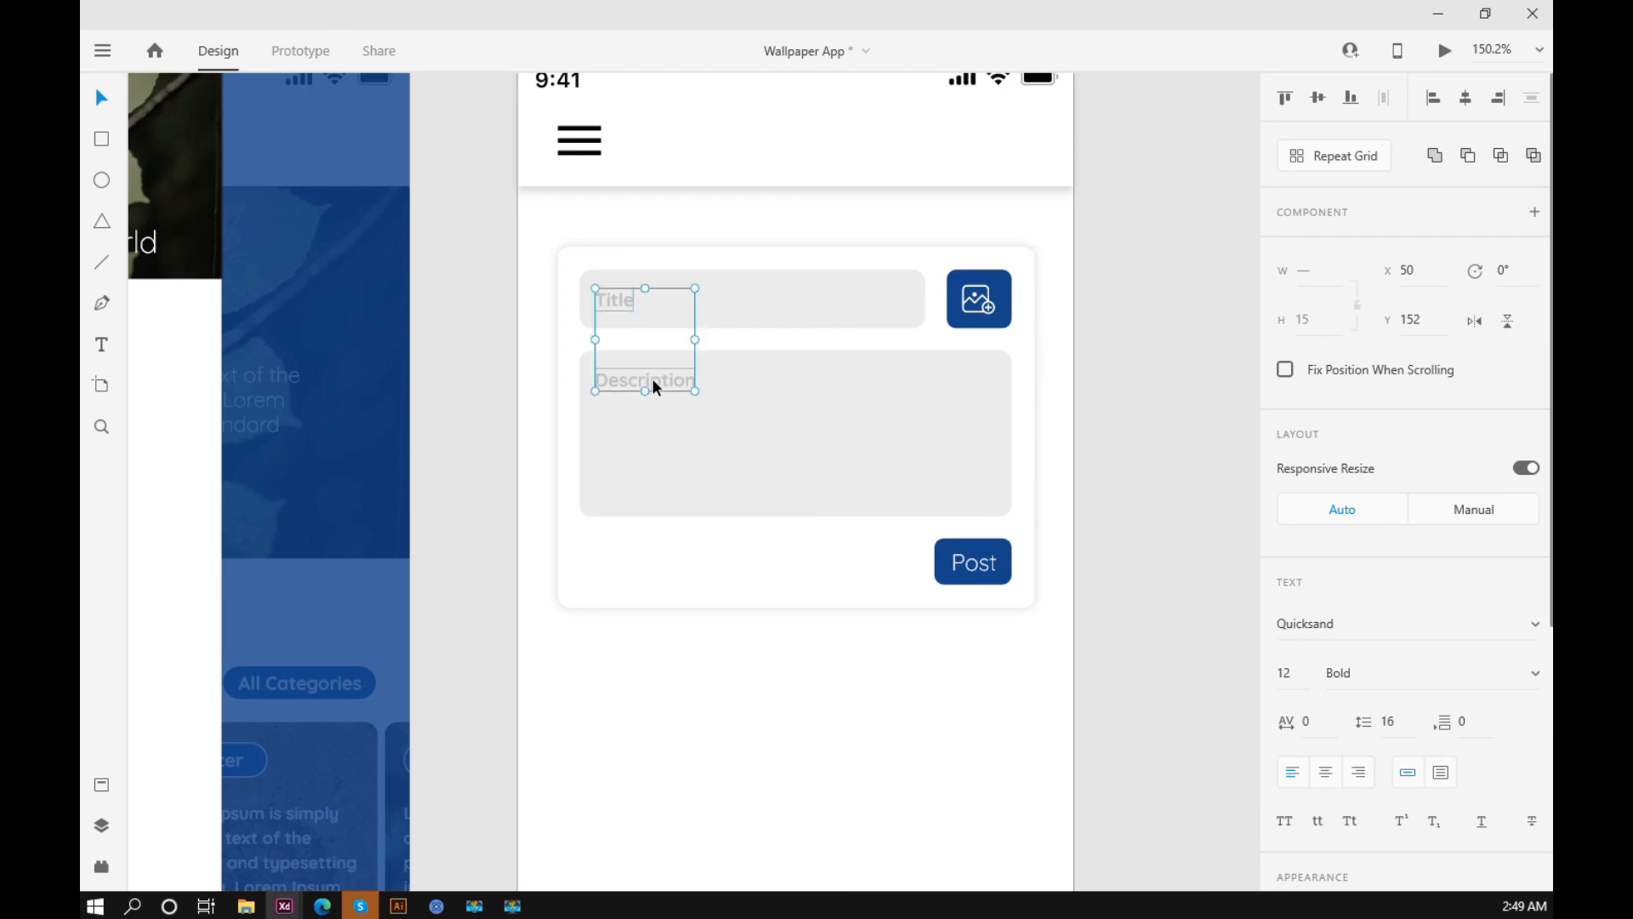
click(1096, 357)
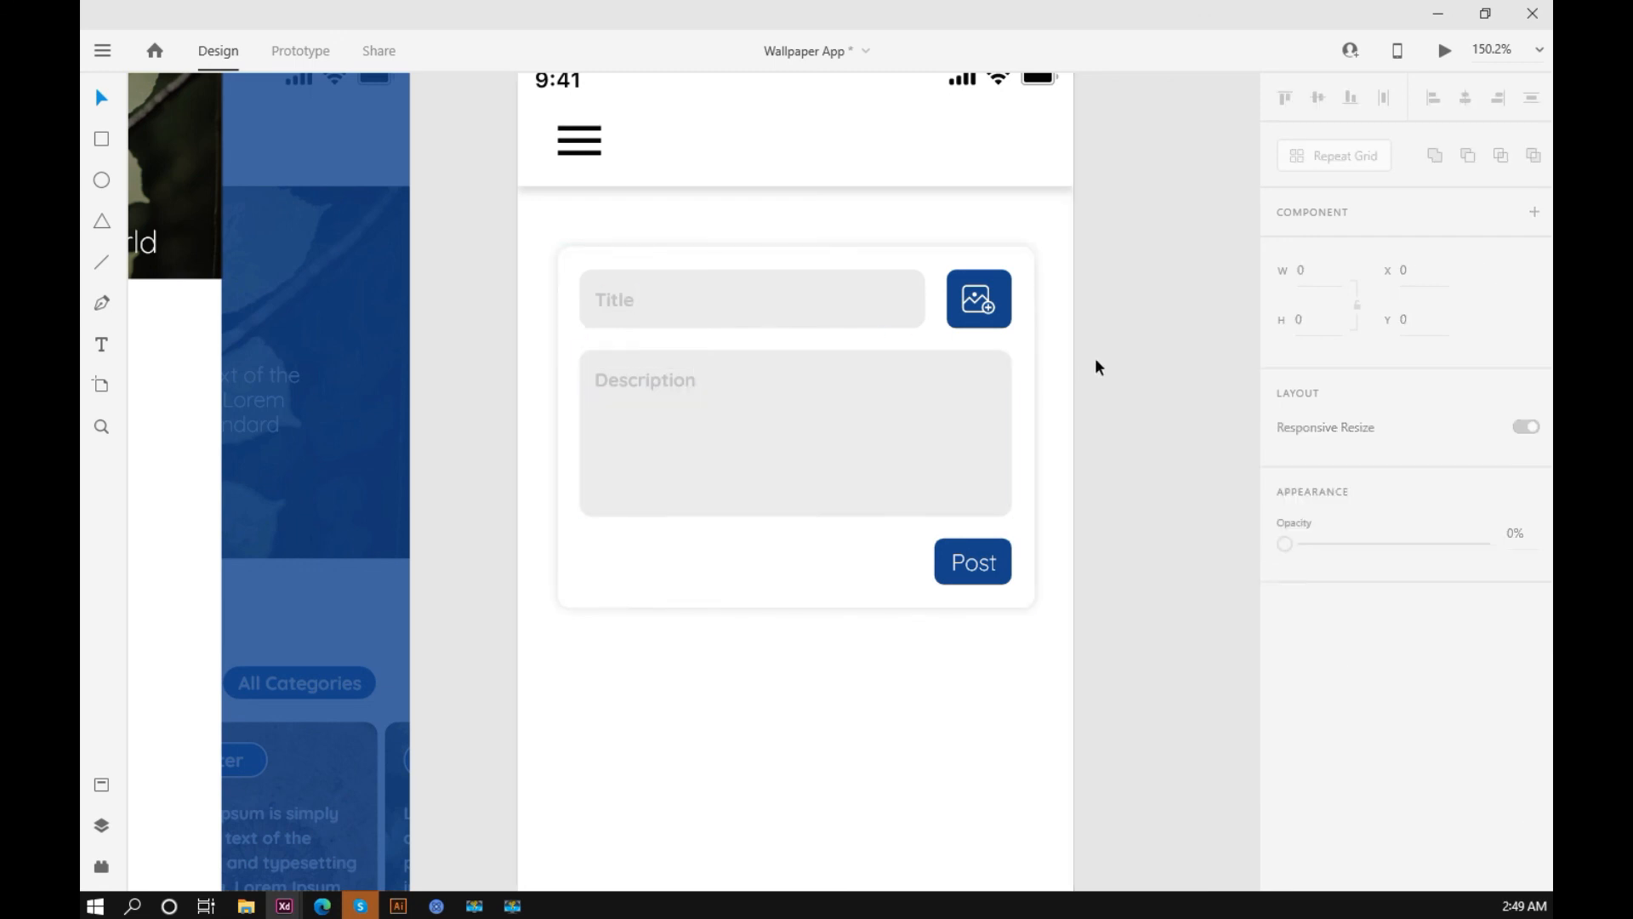
Step: Duplicate the posting card's white background below the original at X 26, Y 380 for the post design
scroll(1094, 357, down, 3)
drag(1186, 395, 1106, 367)
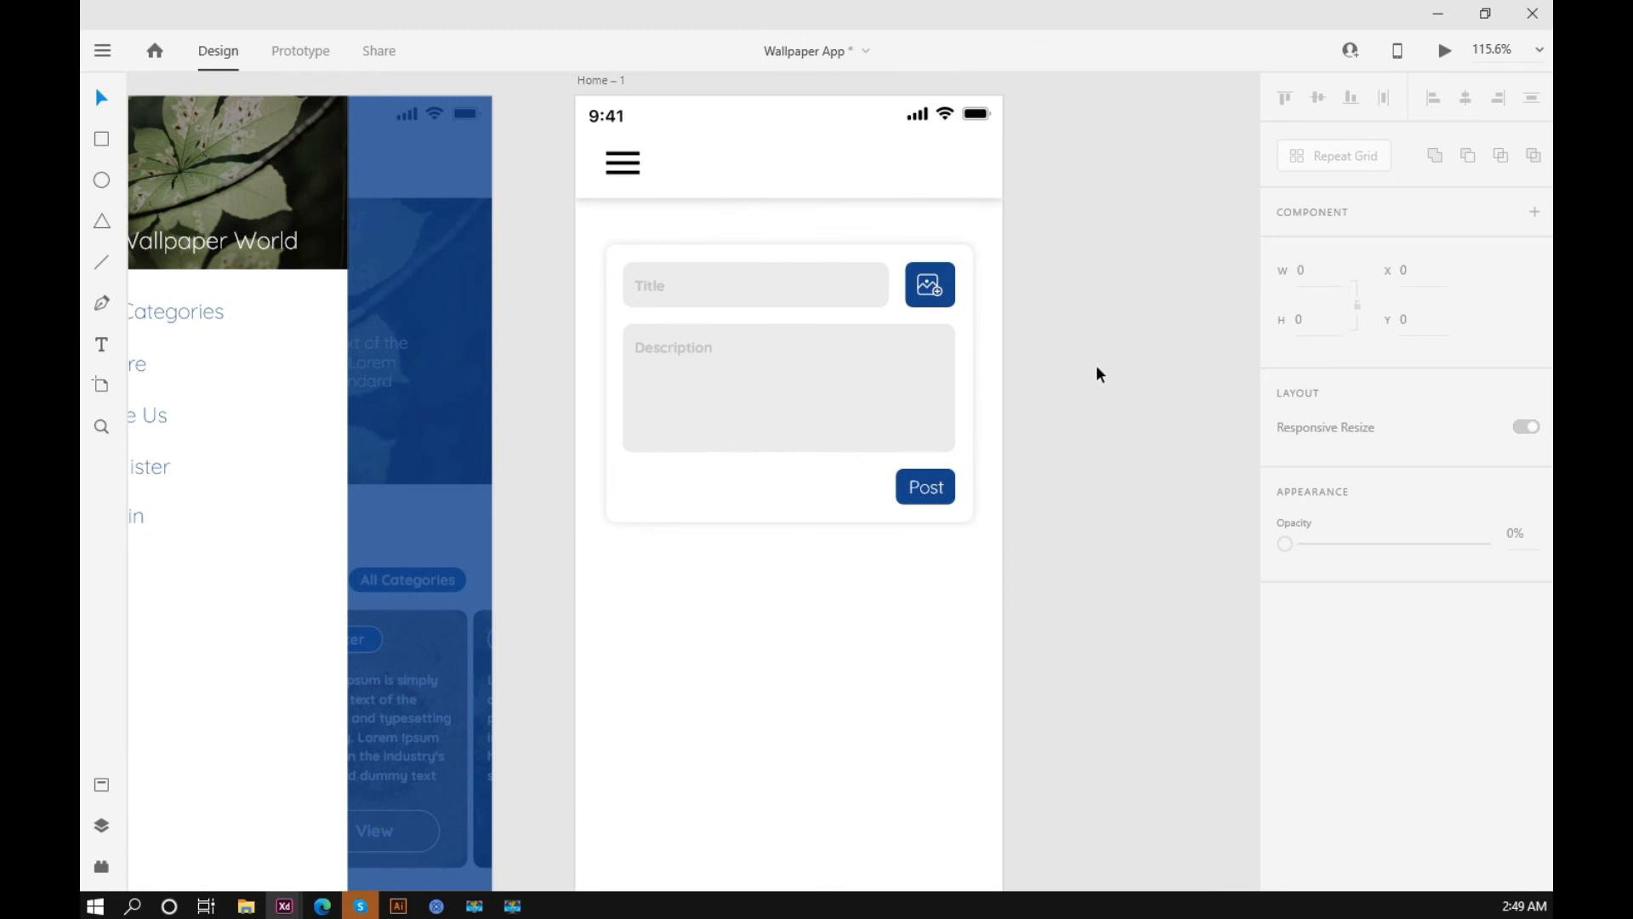
scroll(1095, 365, down, 2)
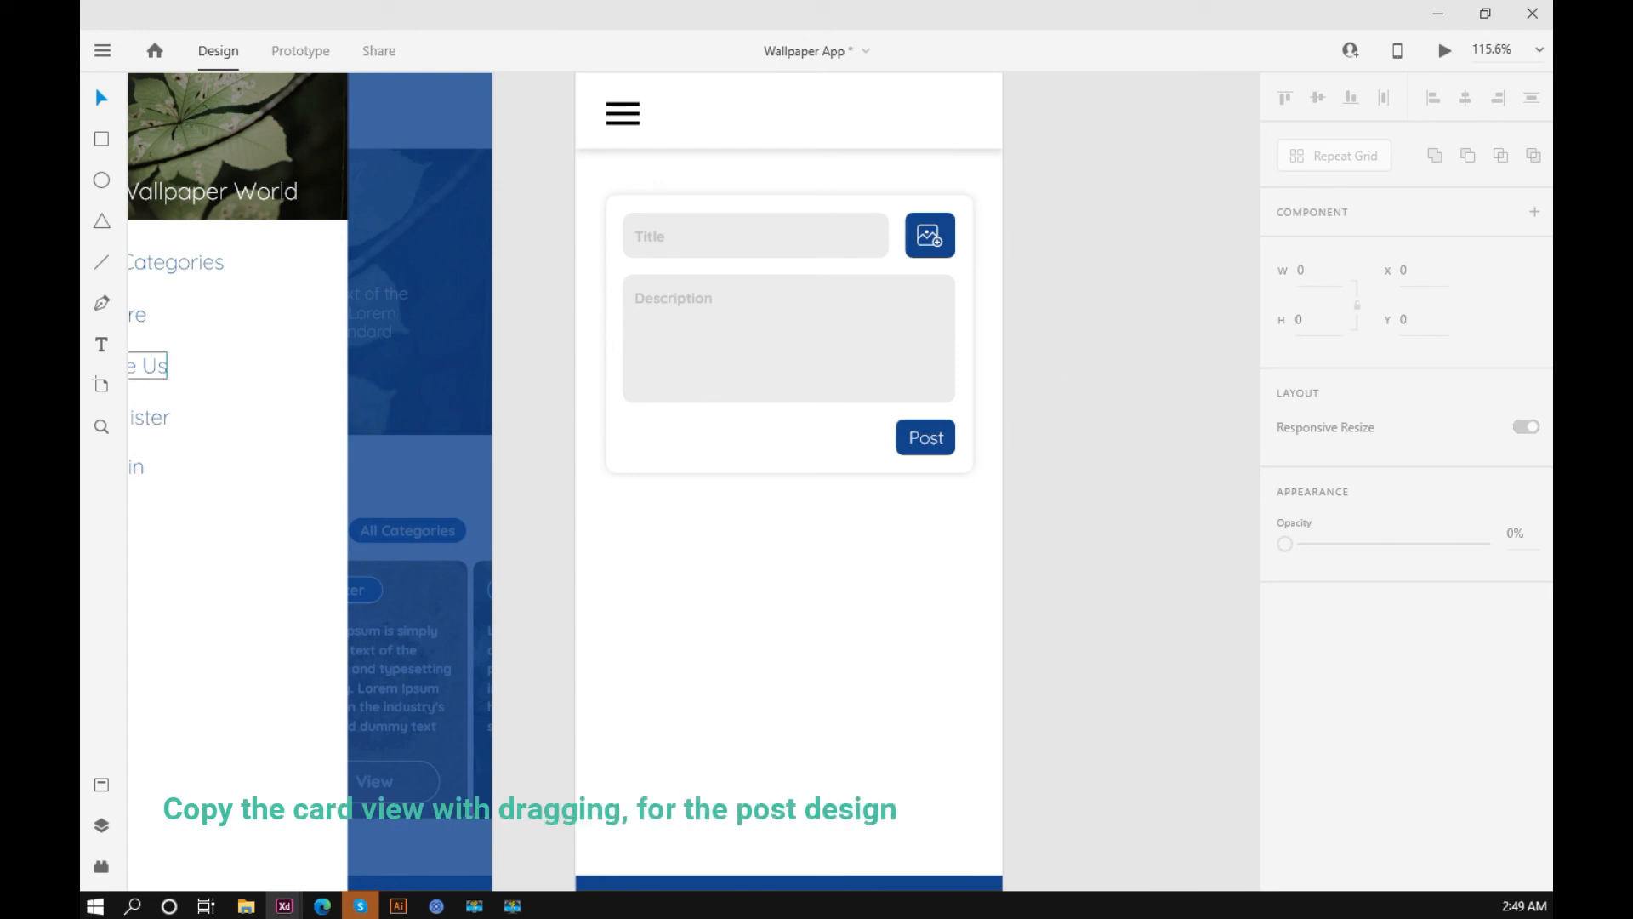
scroll(1023, 491, down, 2)
click(769, 361)
drag(776, 380, 768, 645)
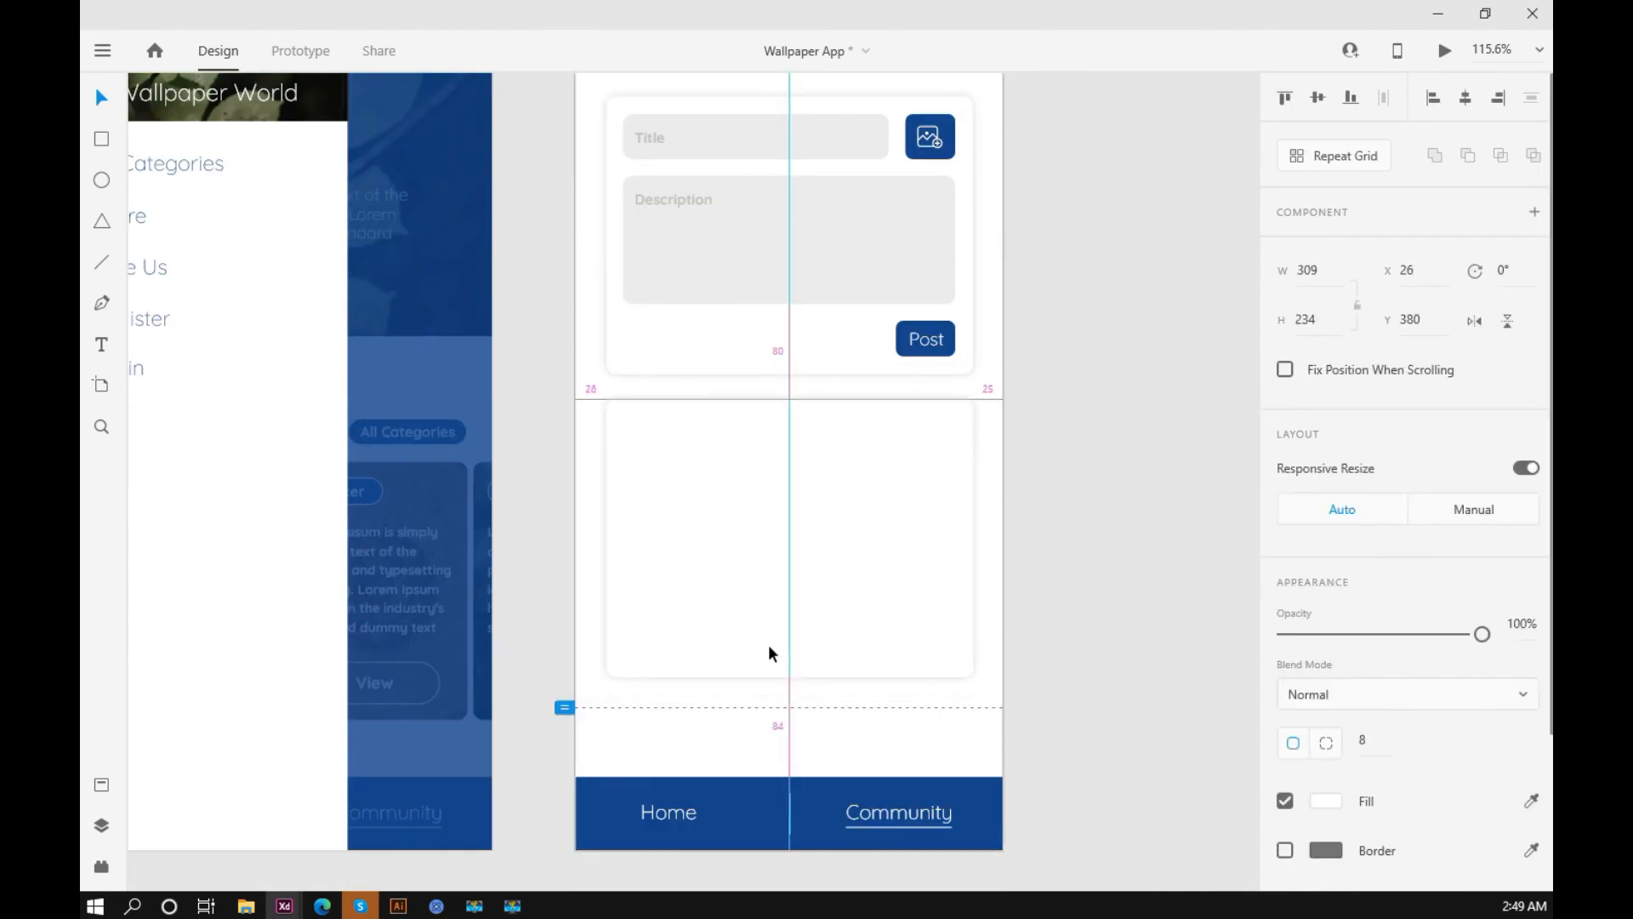
click(1097, 490)
scroll(1098, 499, up, 3)
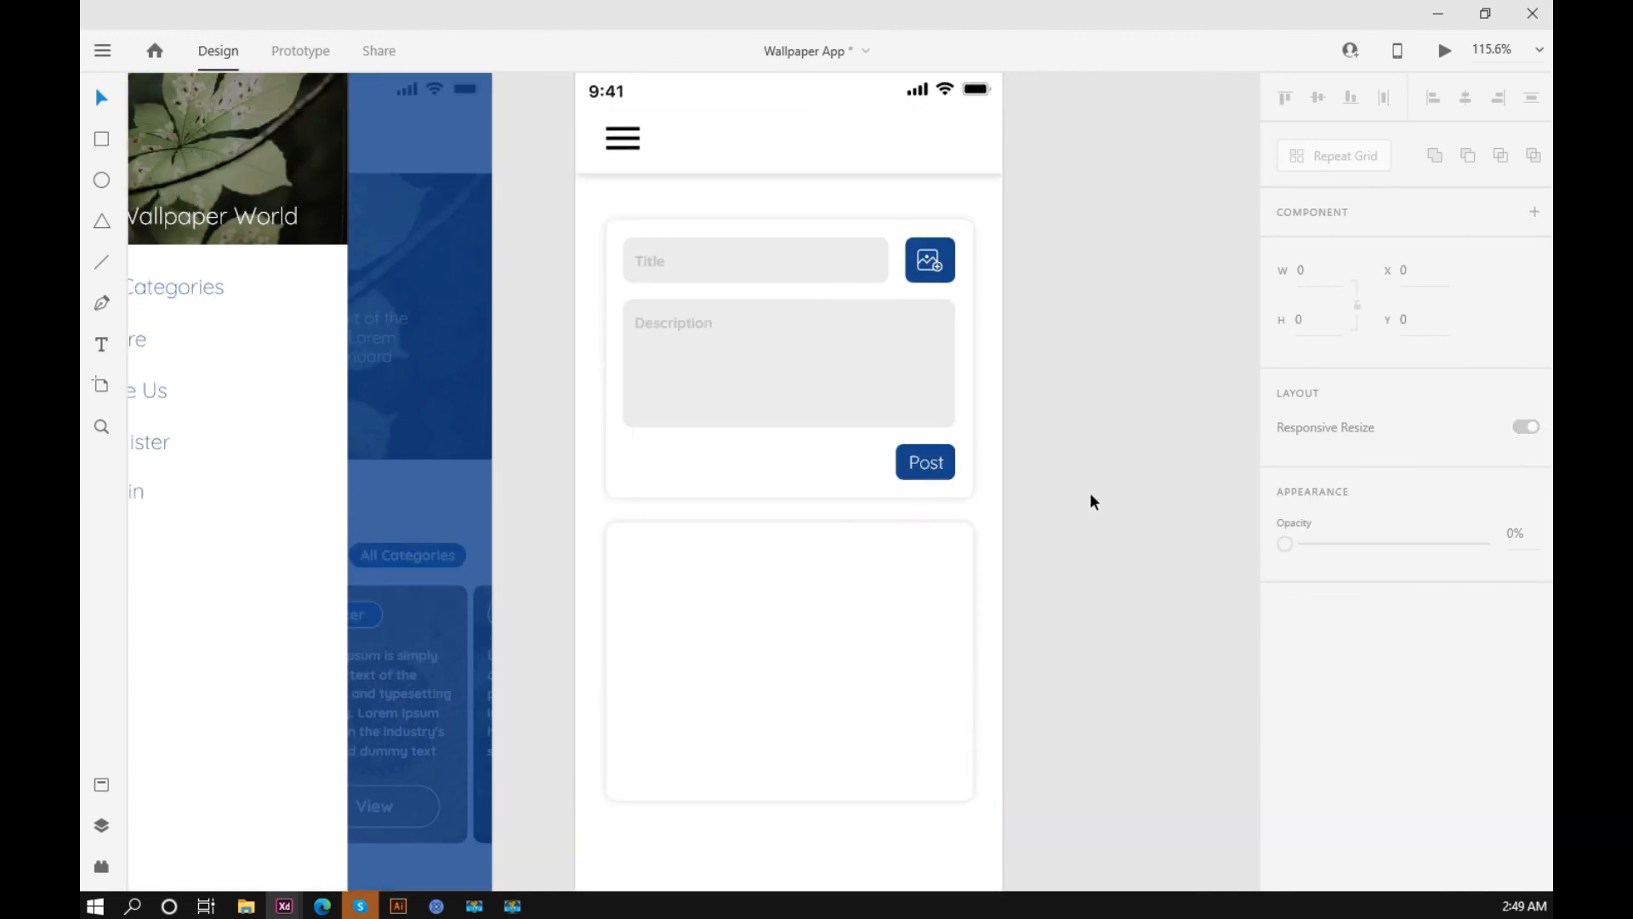
scroll(1094, 502, down, 4)
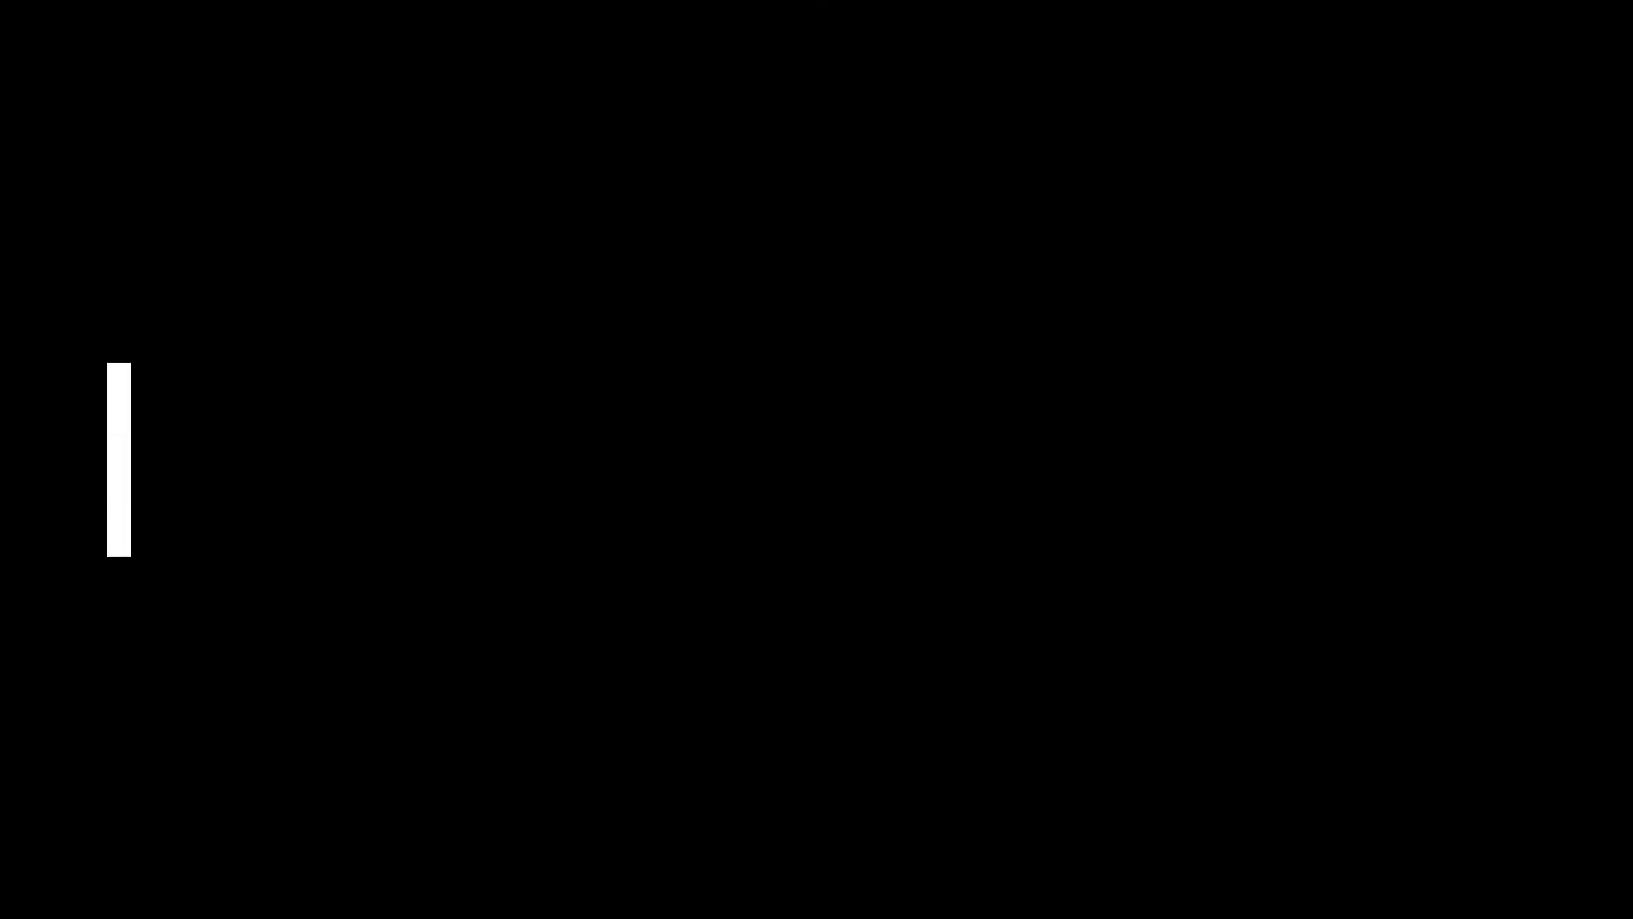